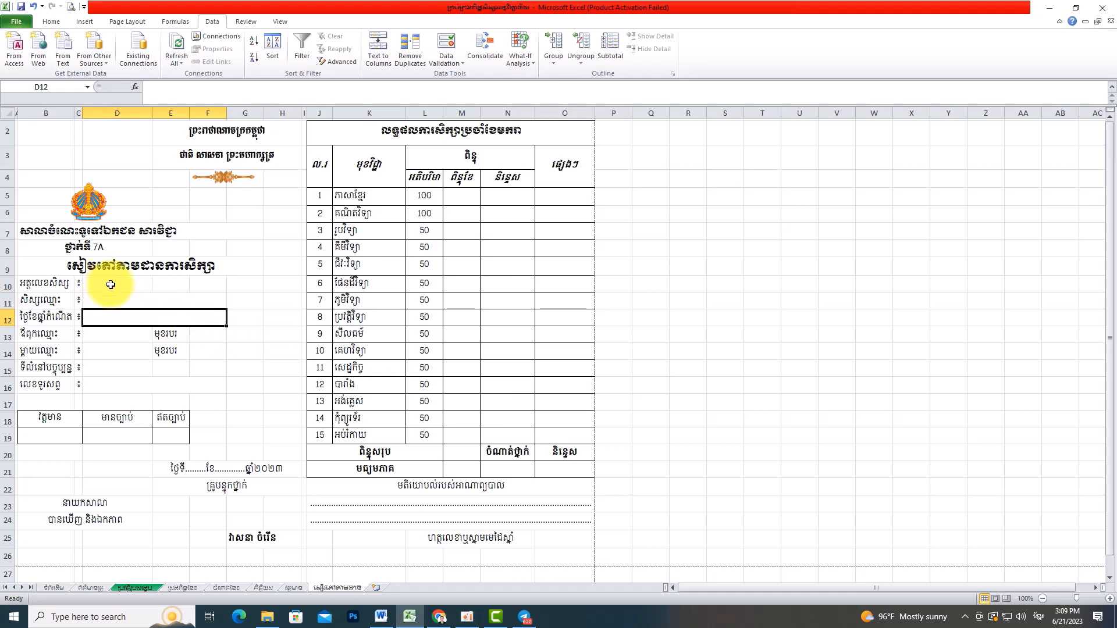
left_click(117, 284)
left_click_drag(45, 128, 536, 551)
left_click(424, 384)
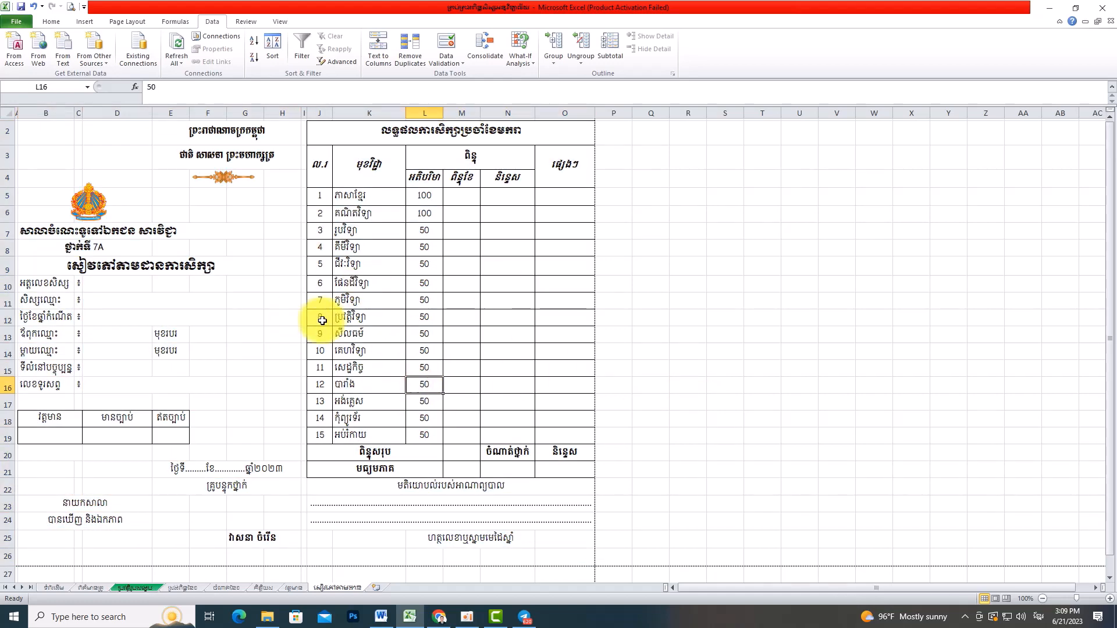
left_click(53, 284)
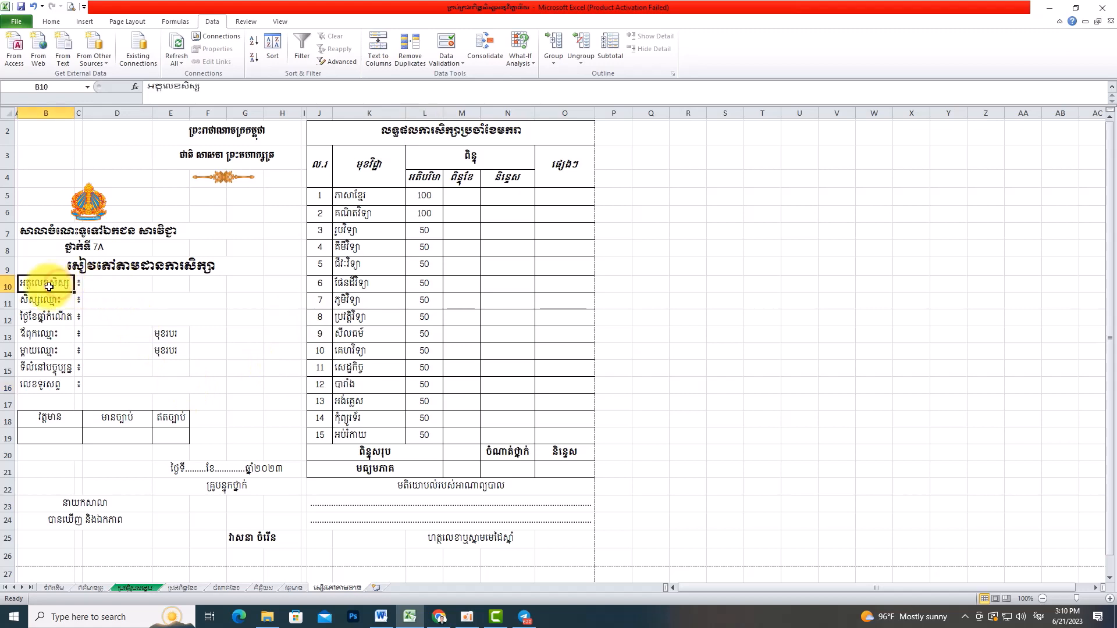
left_click(111, 285)
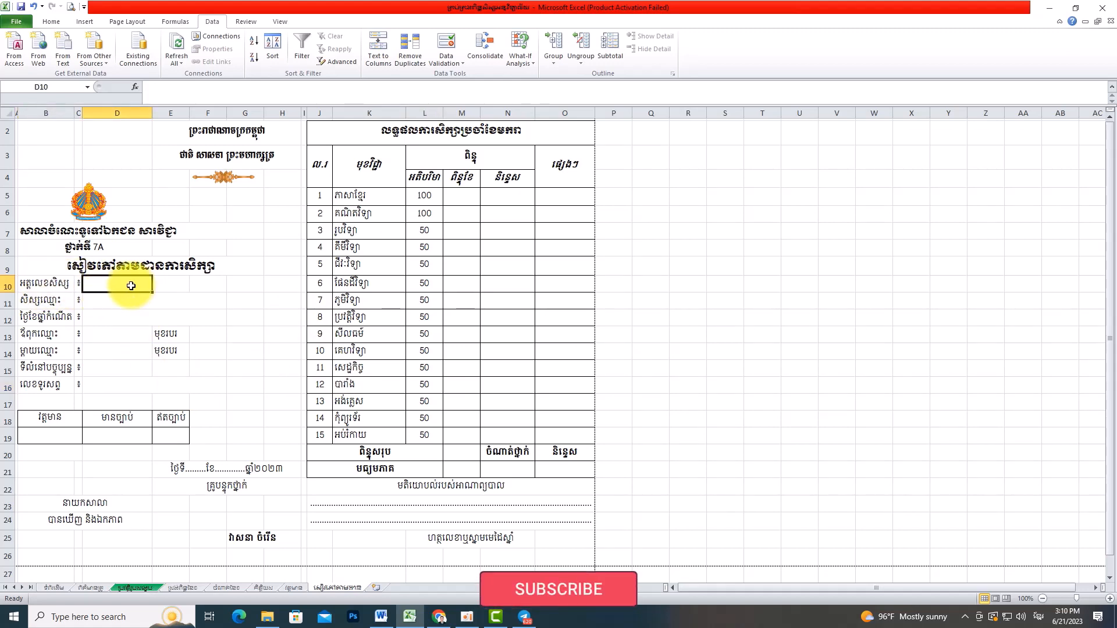
type("=")
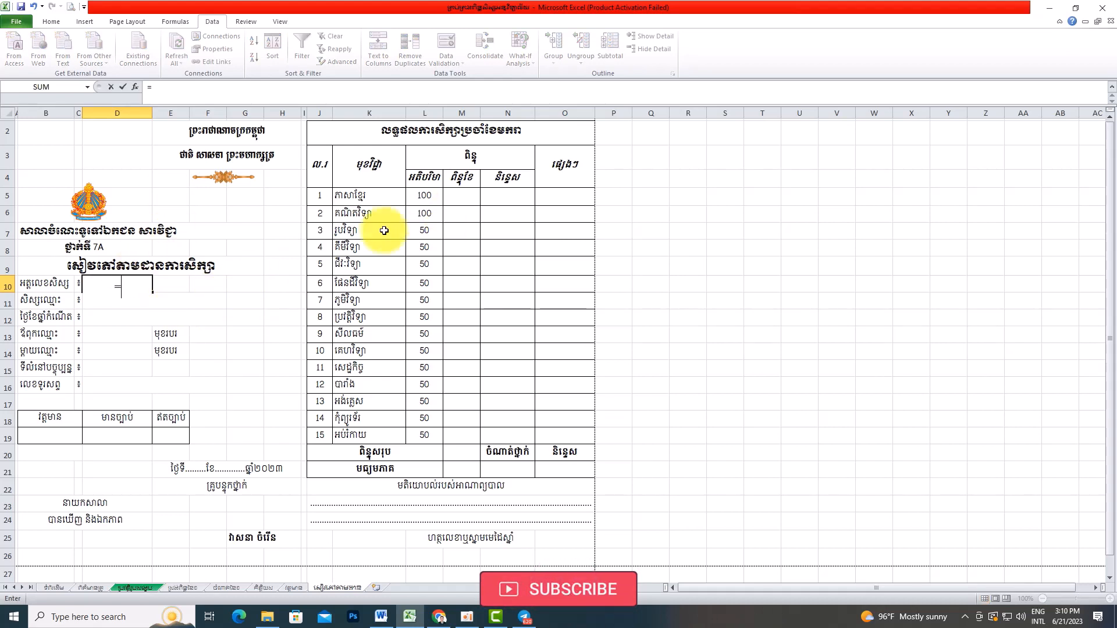
key("BackSpace")
left_click(204, 313)
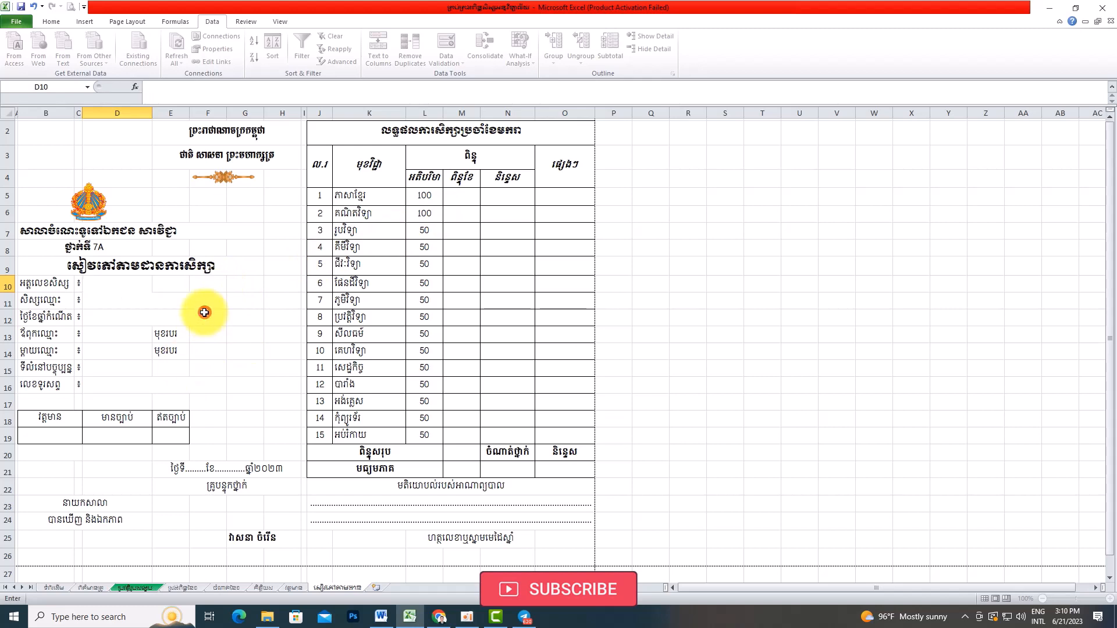
- Add a List data validation to the student ID cell D10, using $E$6:$E$65 of the green-tabbed student profile sheet as source
left_click(142, 285)
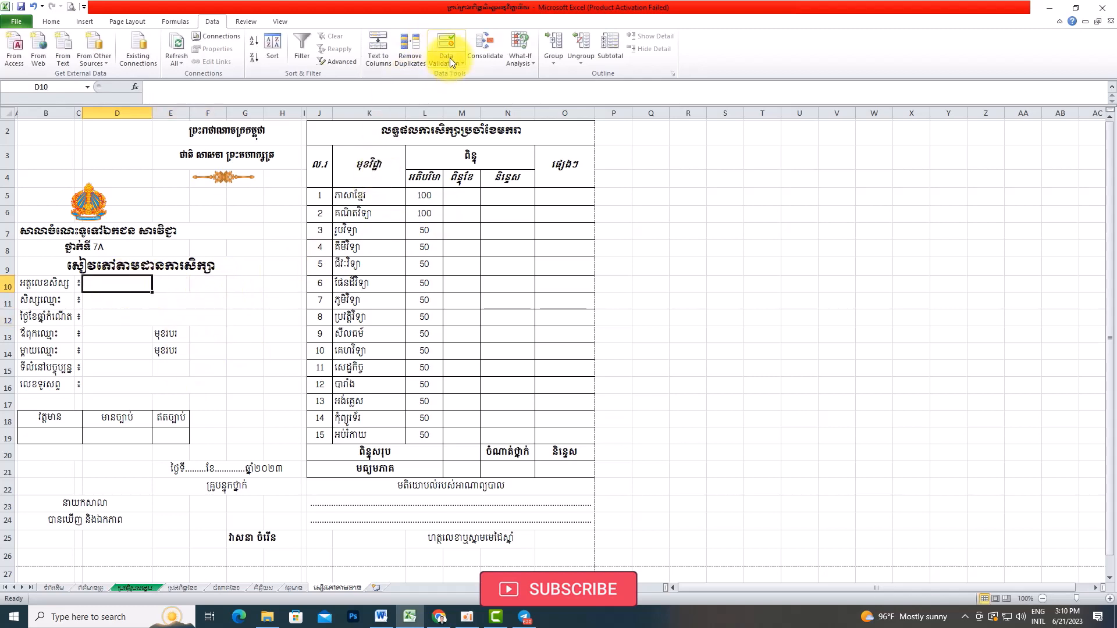
left_click(456, 40)
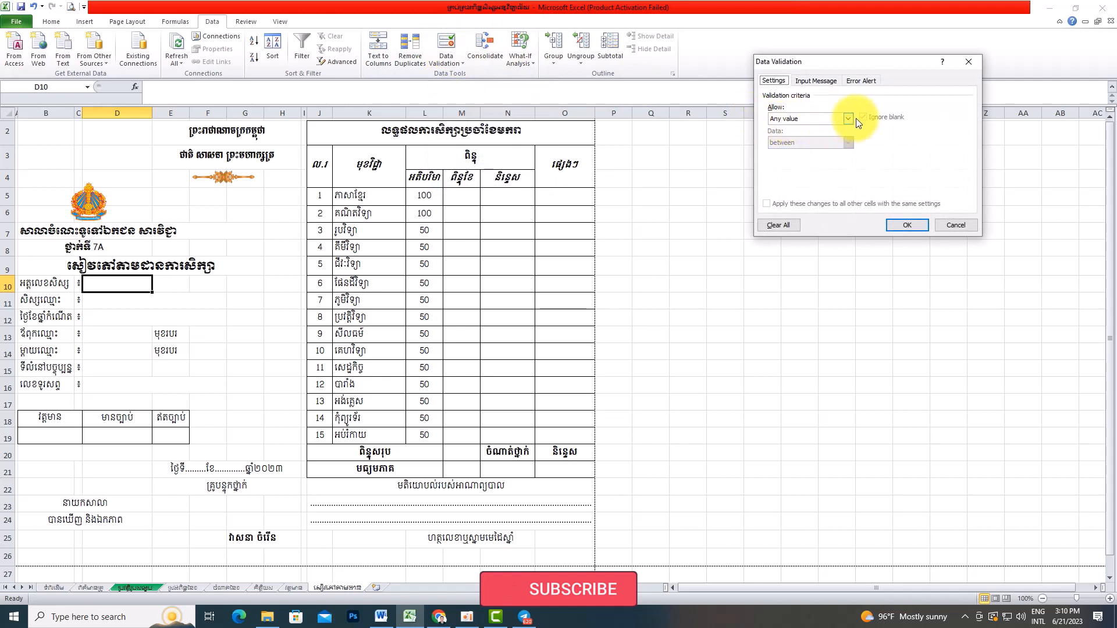
left_click(847, 118)
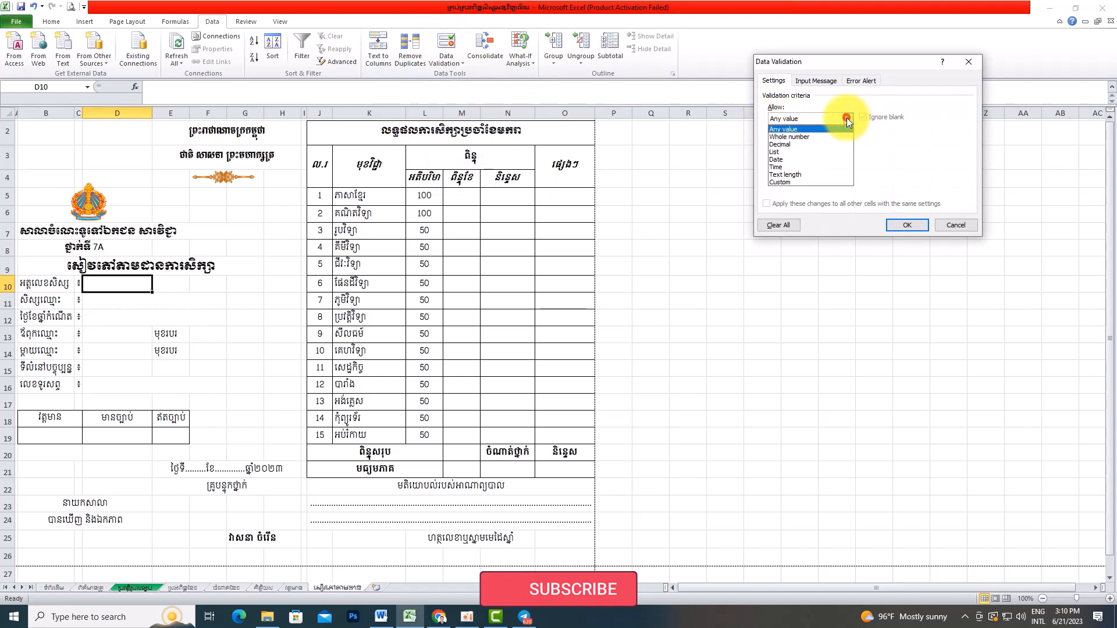
left_click(780, 153)
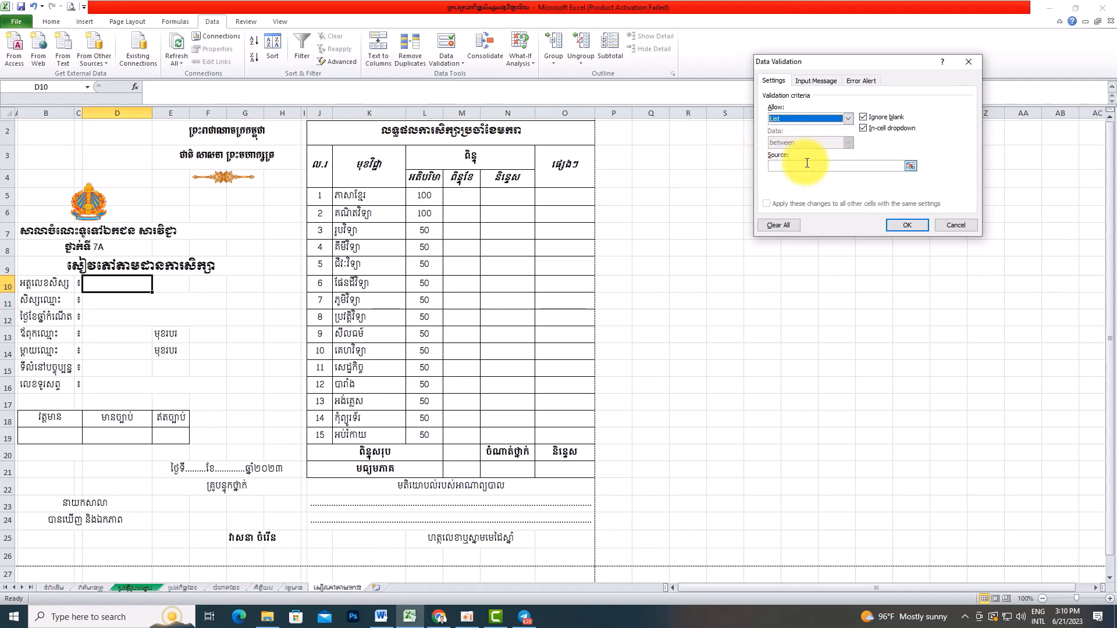
left_click(801, 166)
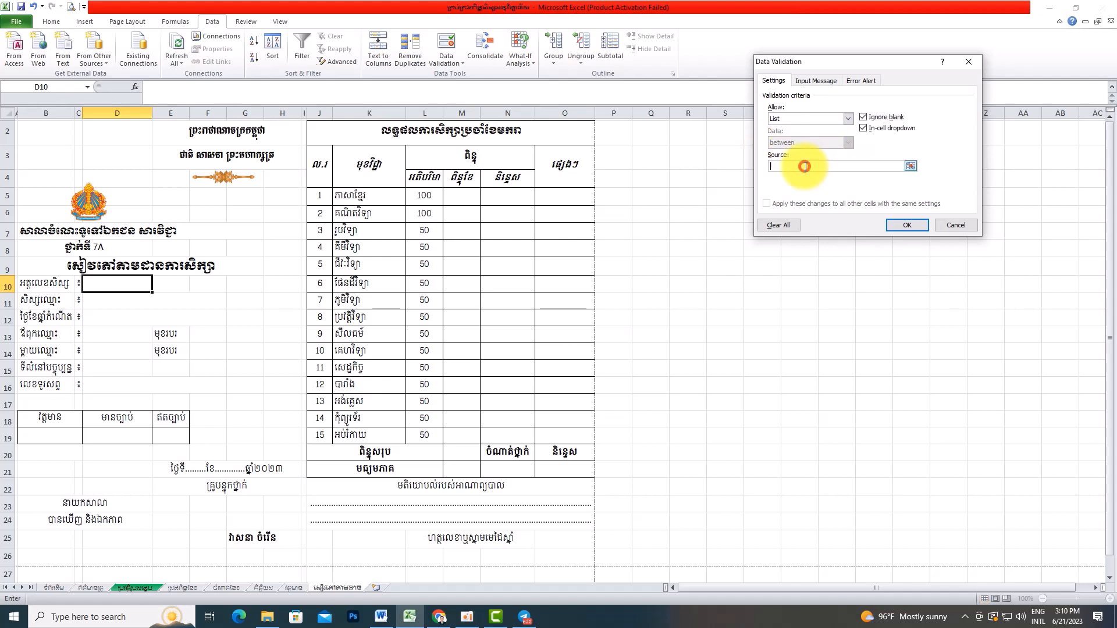
left_click(910, 167)
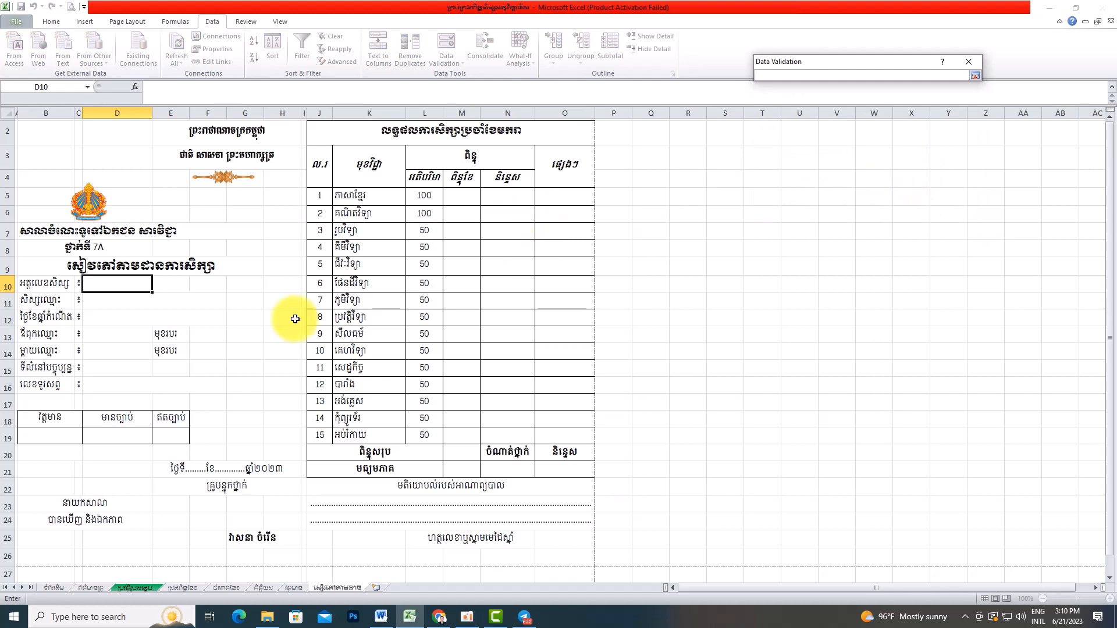
left_click(135, 588)
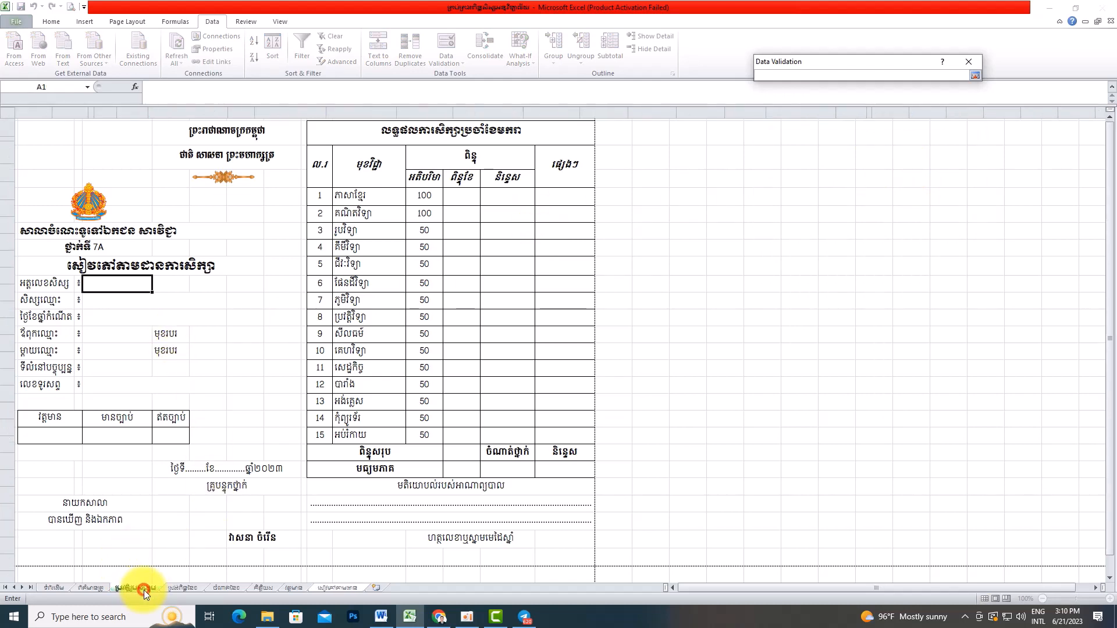
left_click_drag(134, 208, 129, 486)
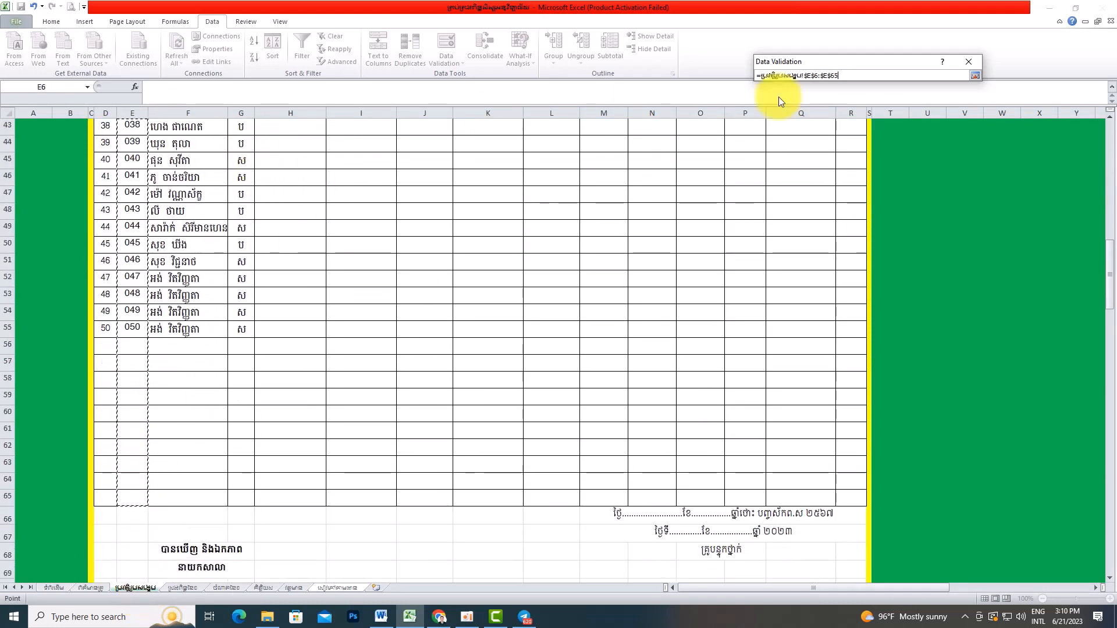
left_click(975, 75)
left_click(906, 225)
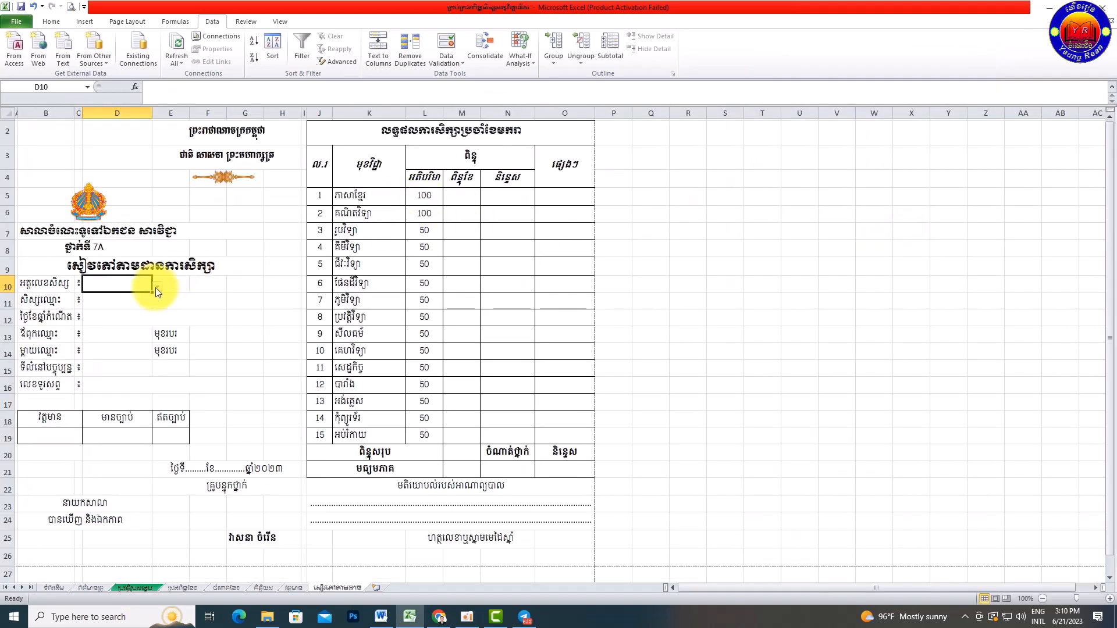
- Test the student ID drop-down in D10 with the second and fourth entries, finishing on the first one
left_click(162, 289)
left_click(157, 287)
left_click(157, 337)
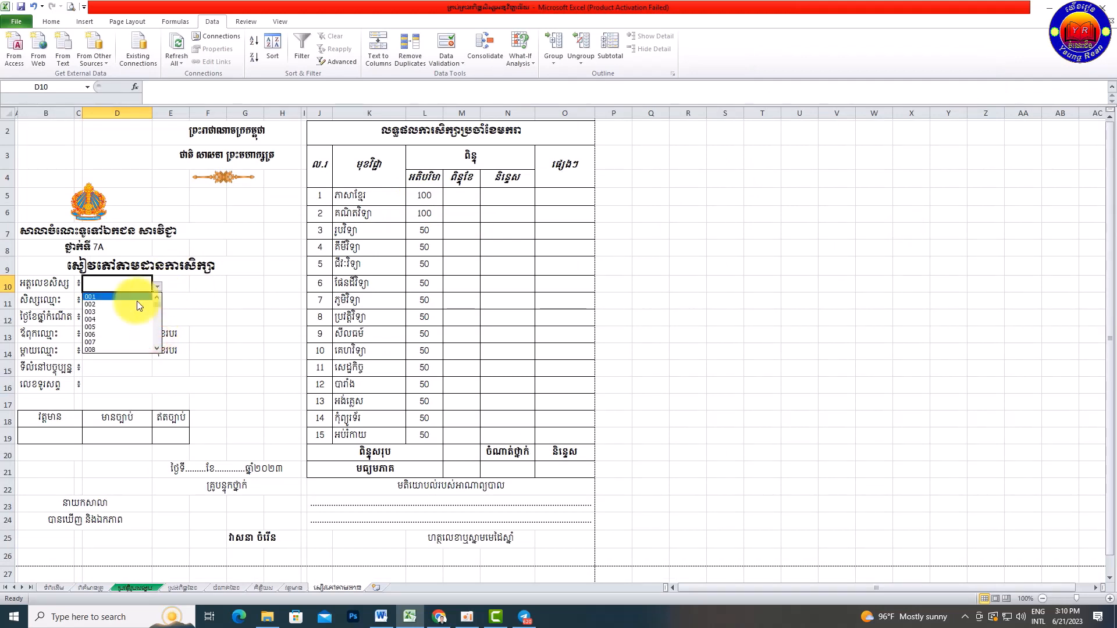
left_click(138, 303)
left_click(157, 286)
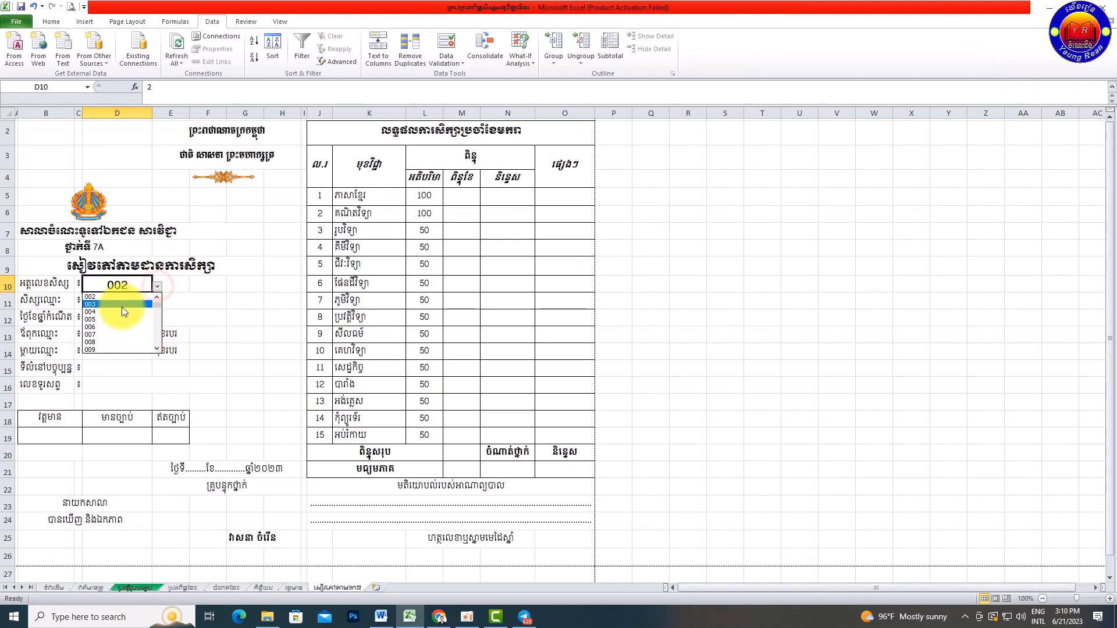
left_click(122, 311)
left_click(157, 285)
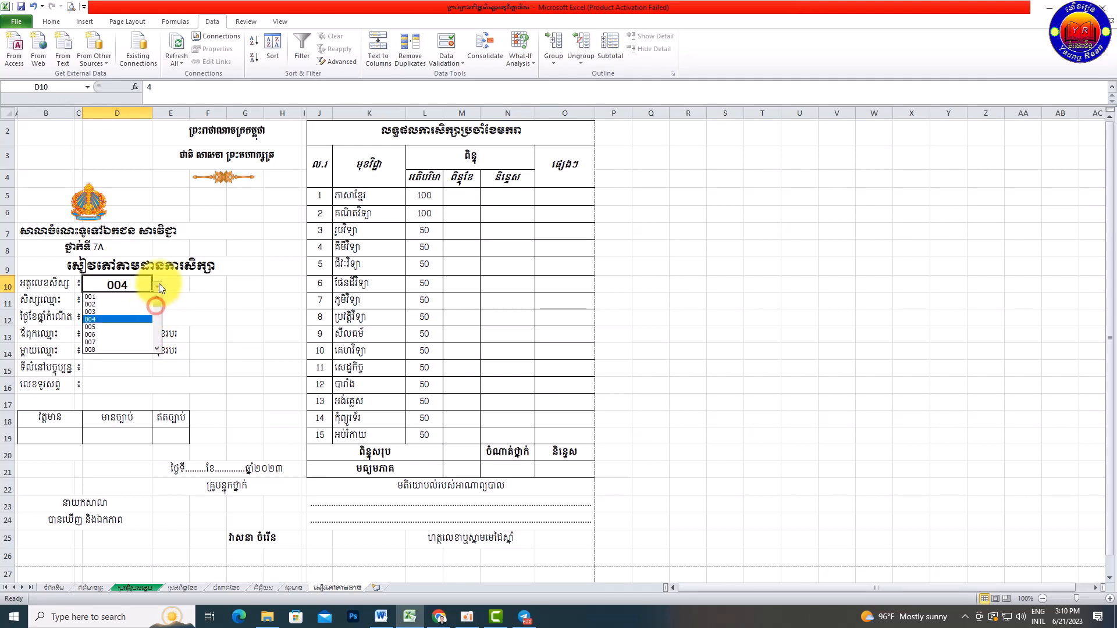
left_click(122, 297)
left_click(154, 285)
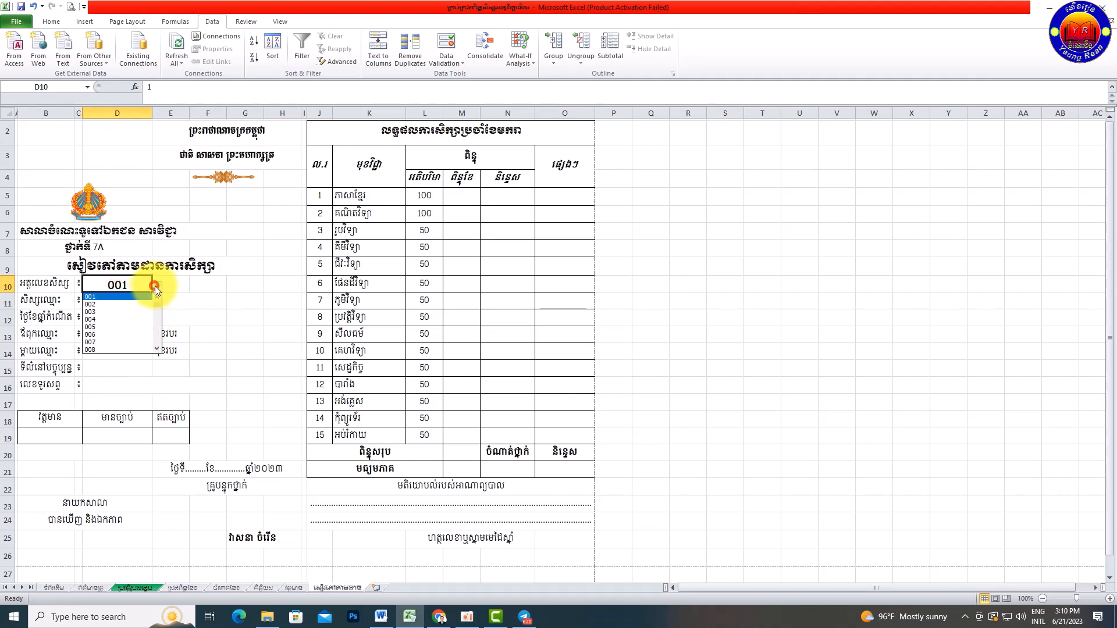
left_click(127, 297)
- Begin a VLOOKUP formula in the student name cell D11 with D10 as the lookup value
left_click(125, 300)
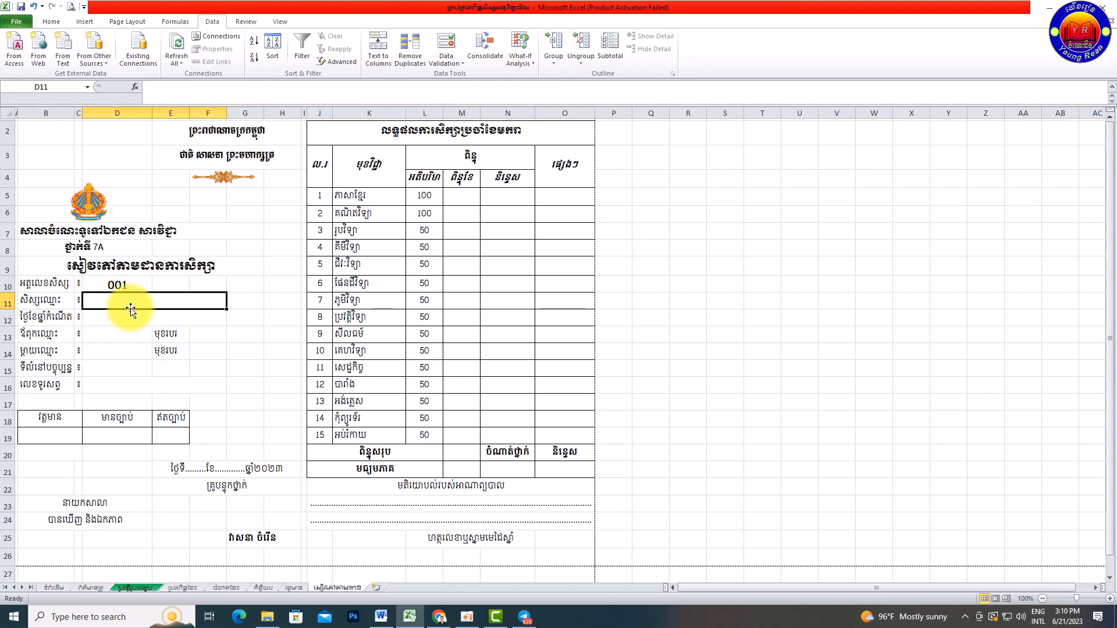
type("=")
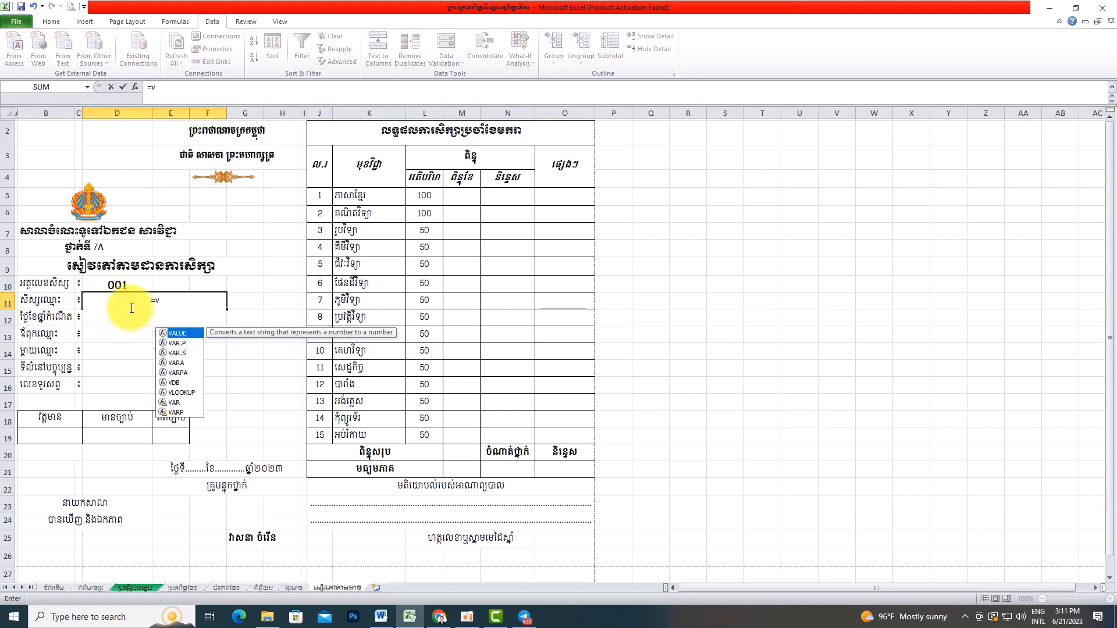
type("vl")
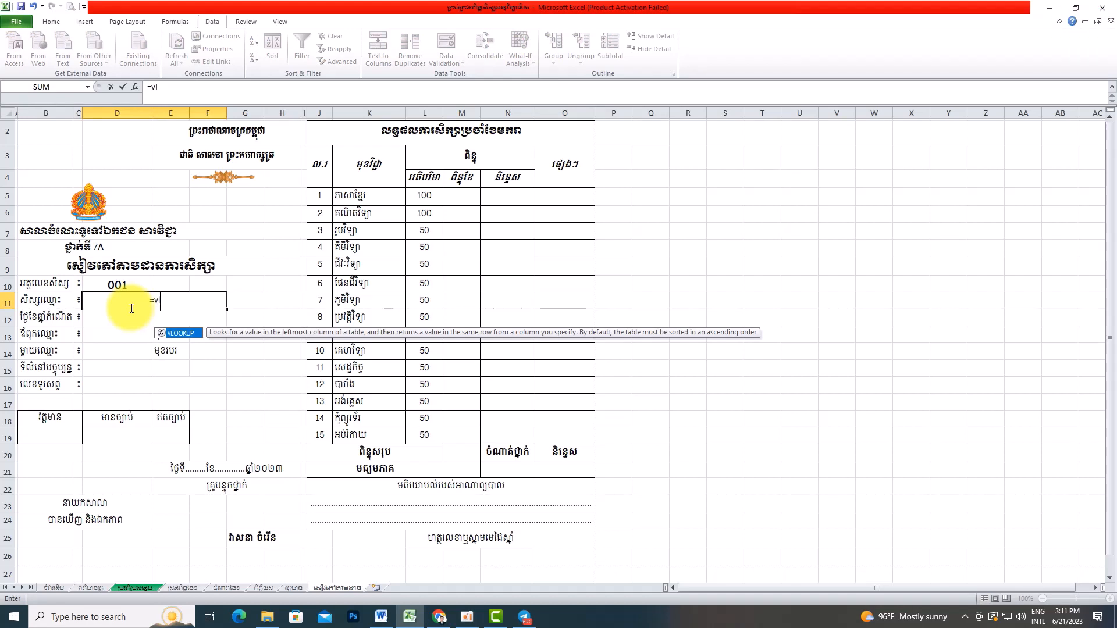
double_click(192, 333)
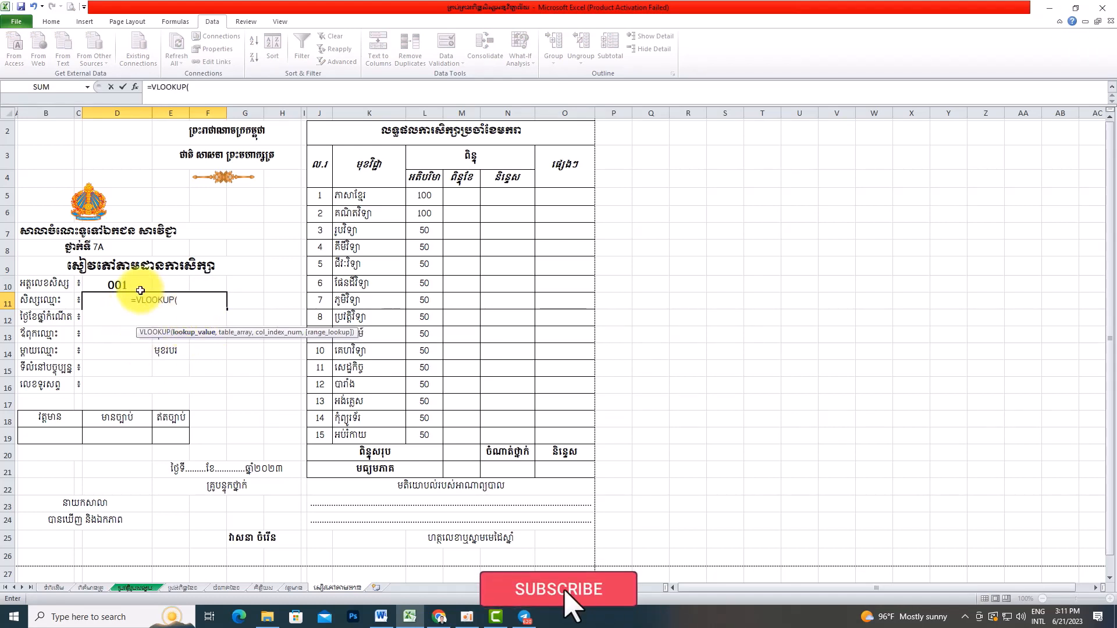
left_click(134, 285)
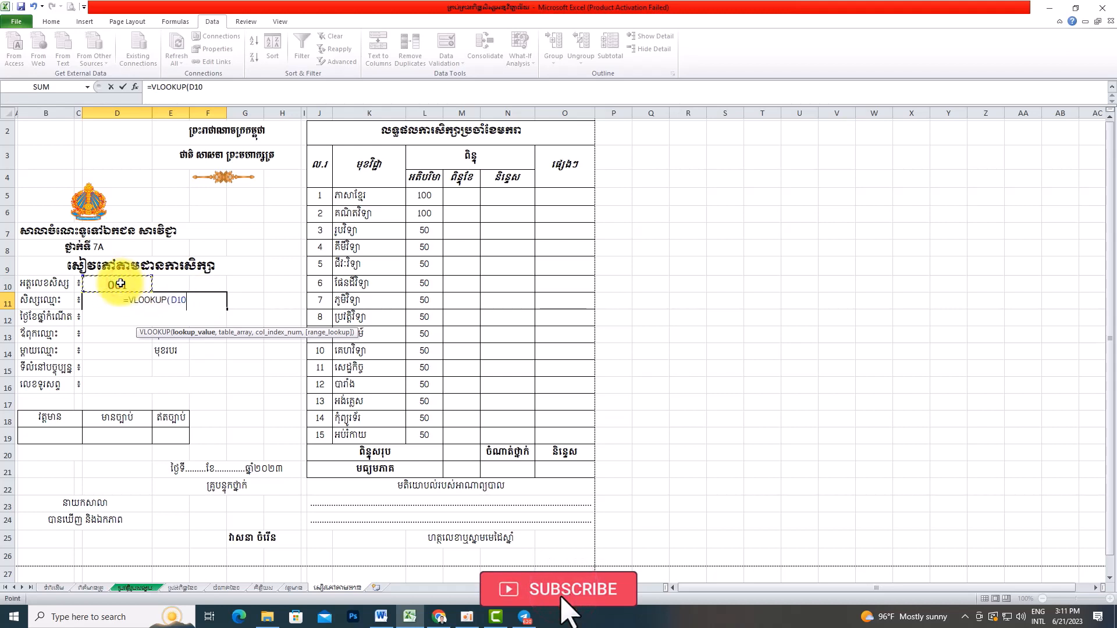
type(",")
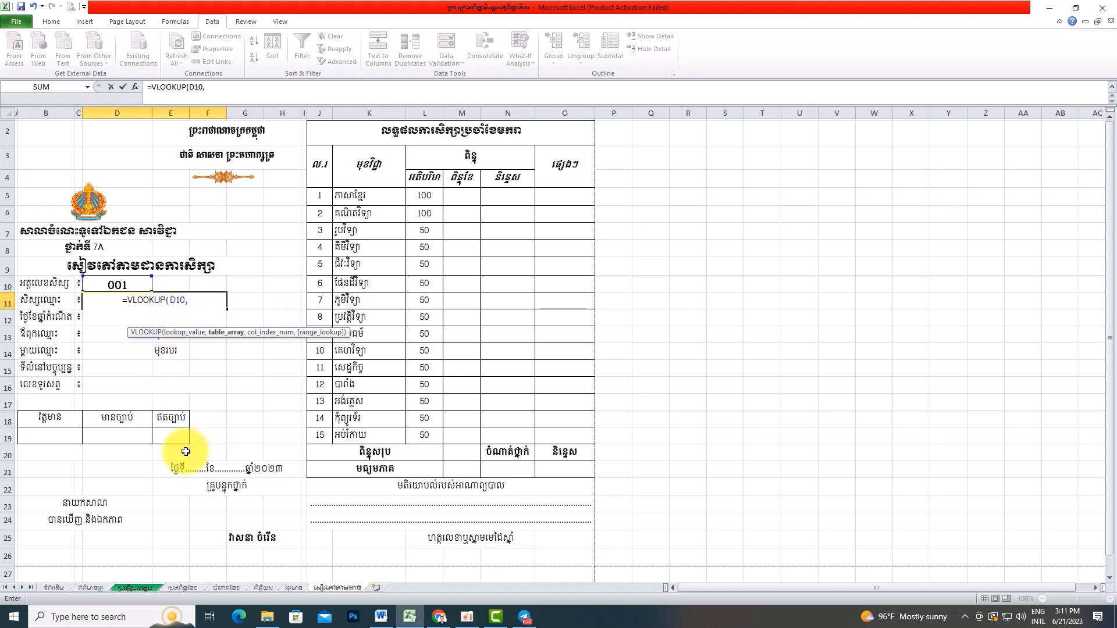
- Set the VLOOKUP table array to E6:R65 on the student profile sheet
left_click(144, 586)
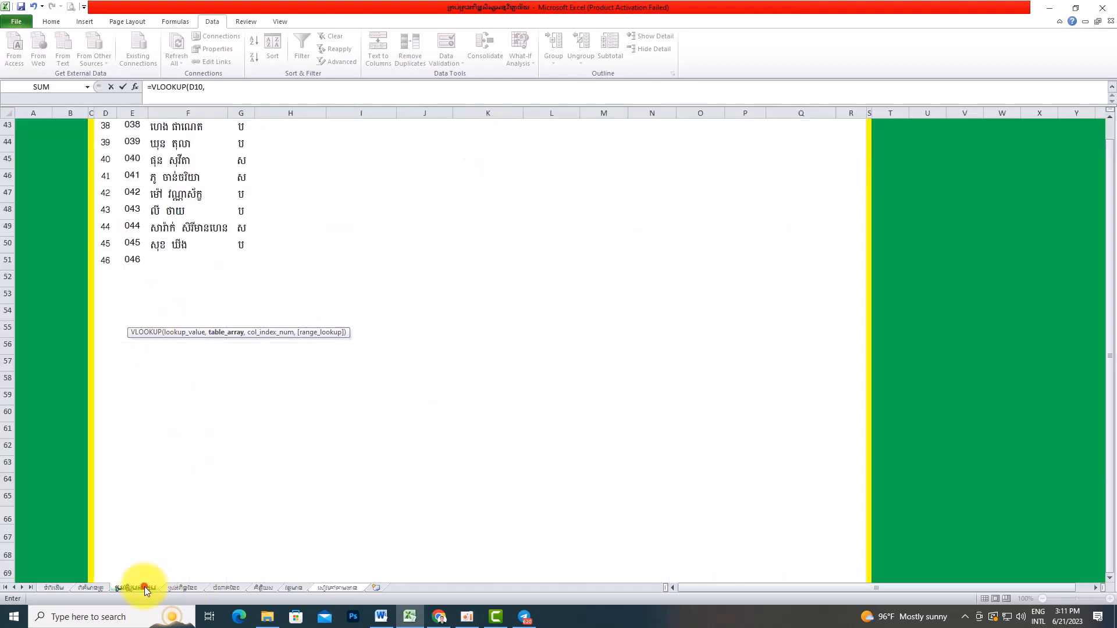
scroll(220, 220, "up", 8)
scroll(212, 201, "up", 6)
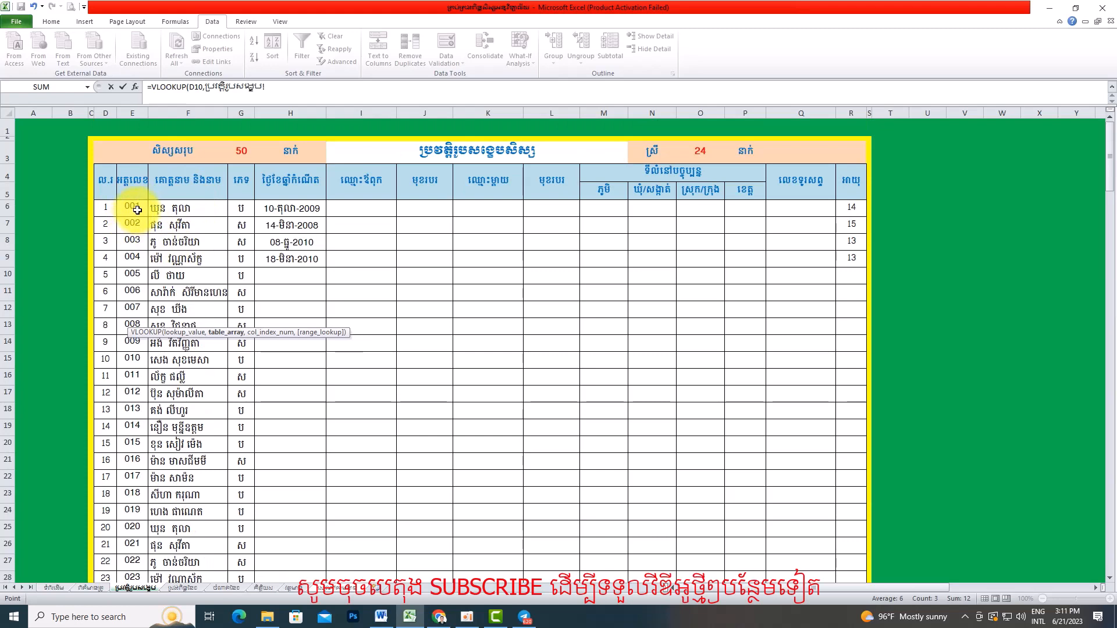
left_click_drag(143, 208, 849, 512)
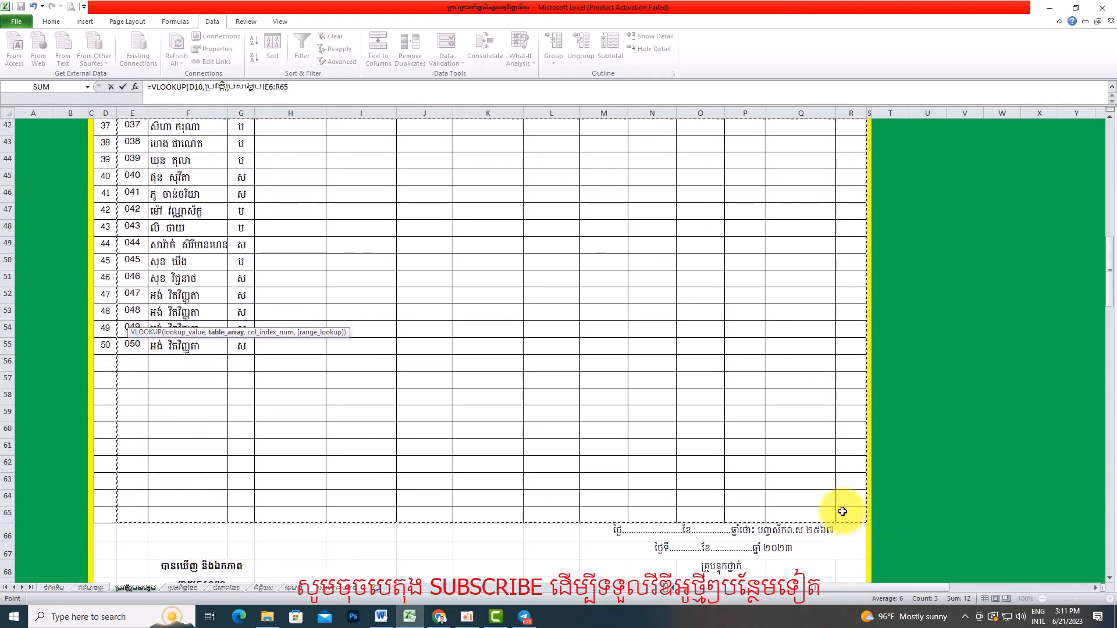
left_click(297, 87)
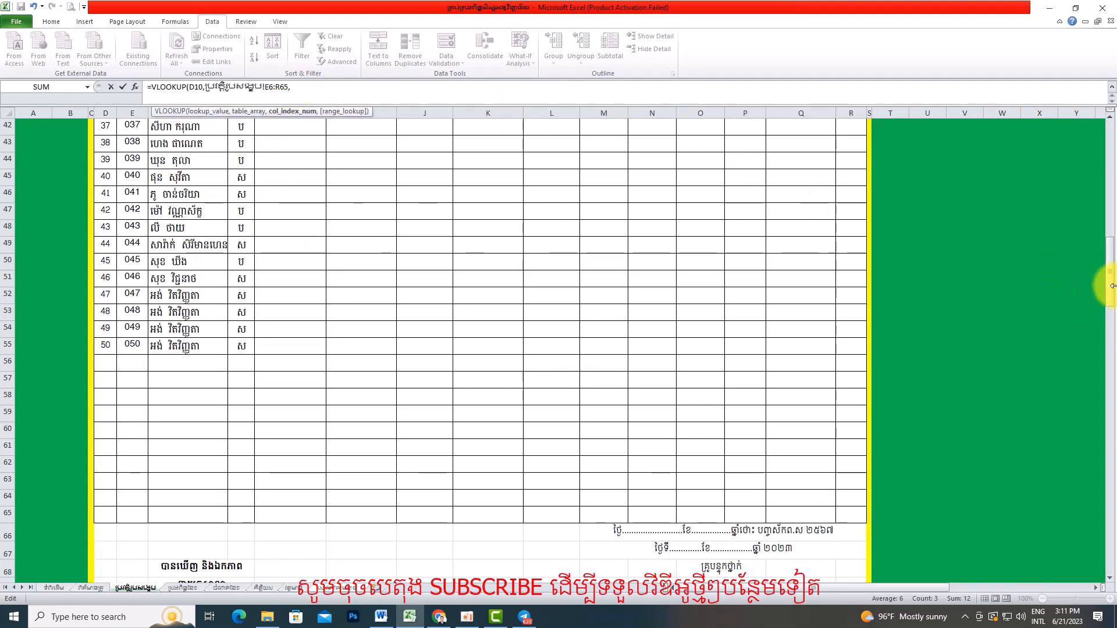
- Complete the student name VLOOKUP with column index 2 and exact match 0, and enter it in D11
left_click_drag(1110, 300, 1109, 169)
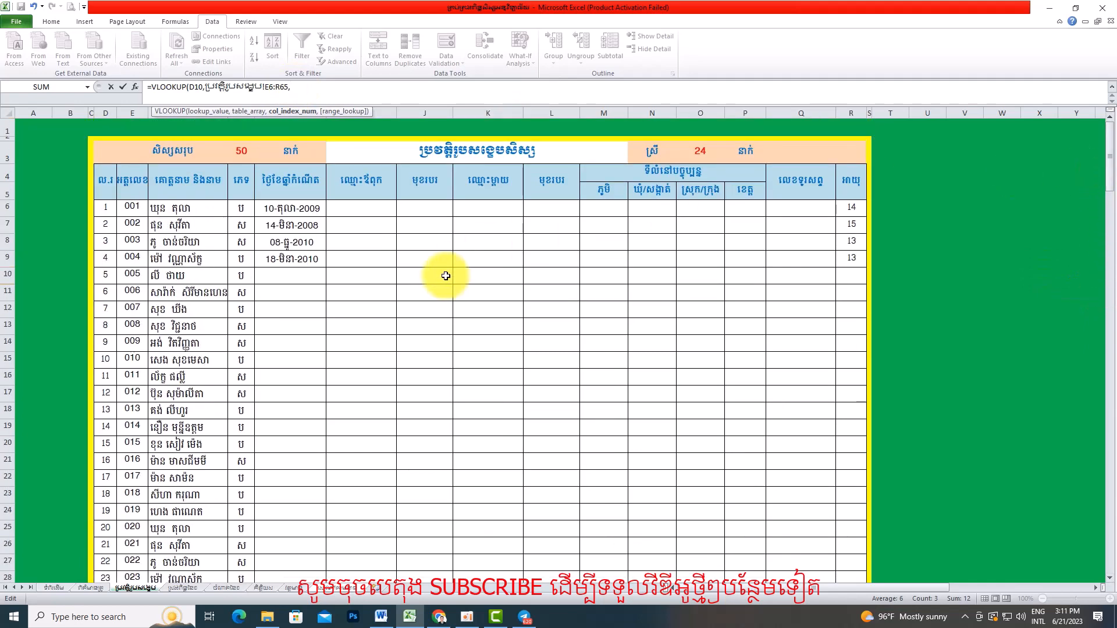
left_click(298, 93)
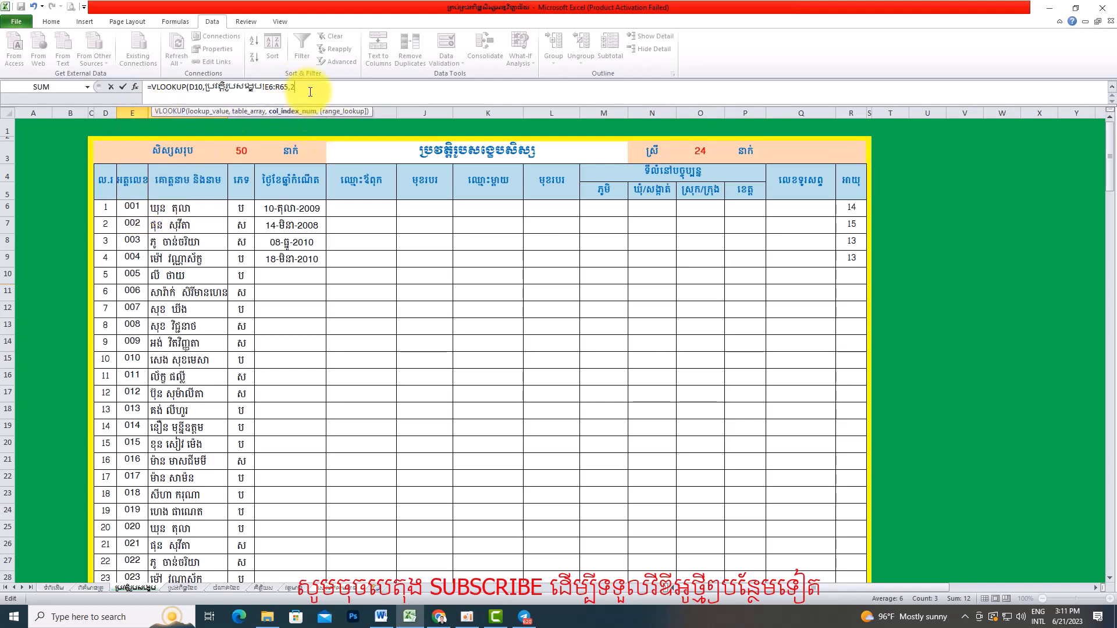
type(",")
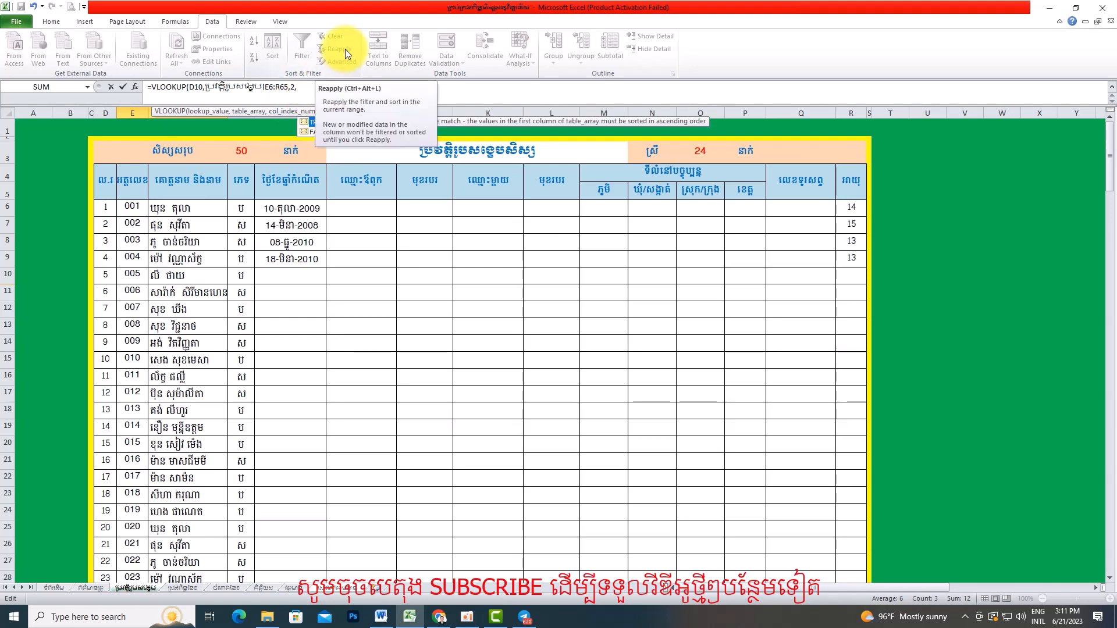
type("0")
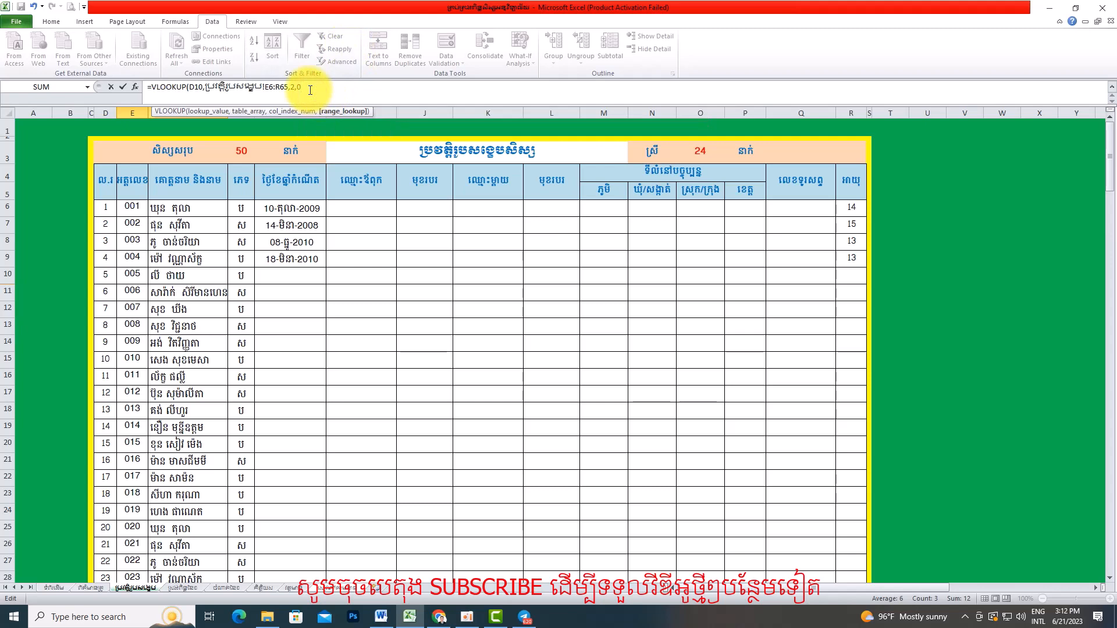
type(")")
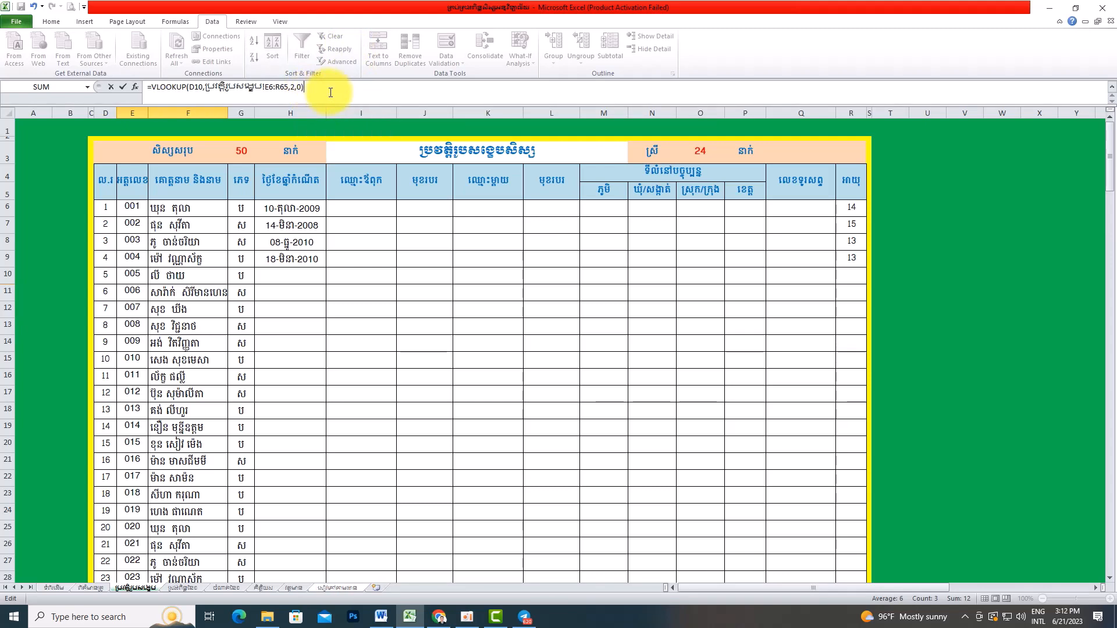
key("Return")
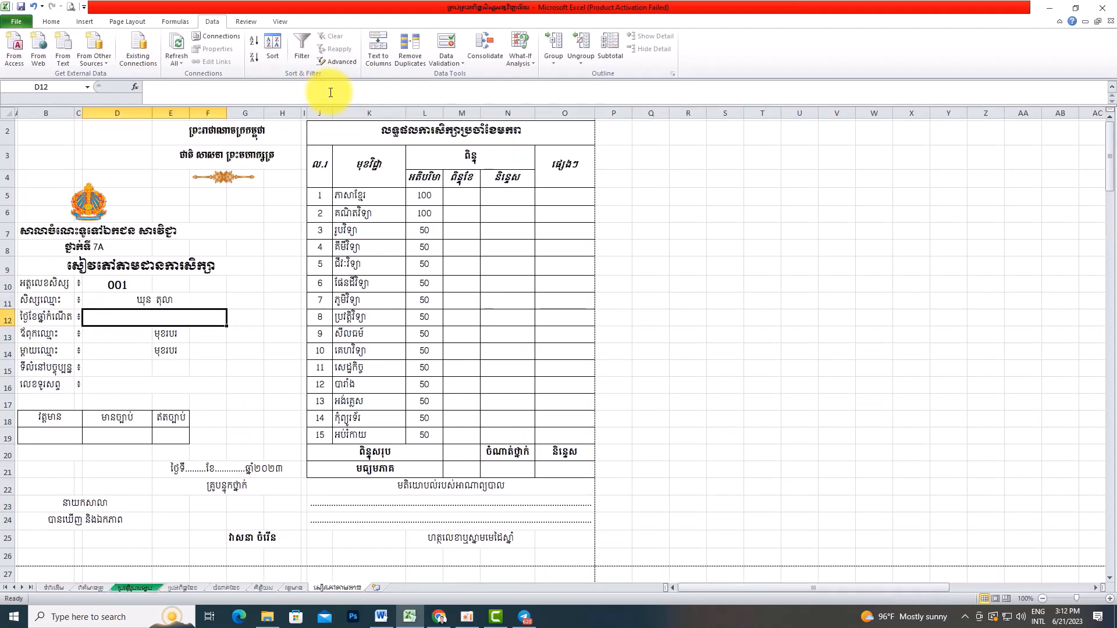
left_click(149, 297)
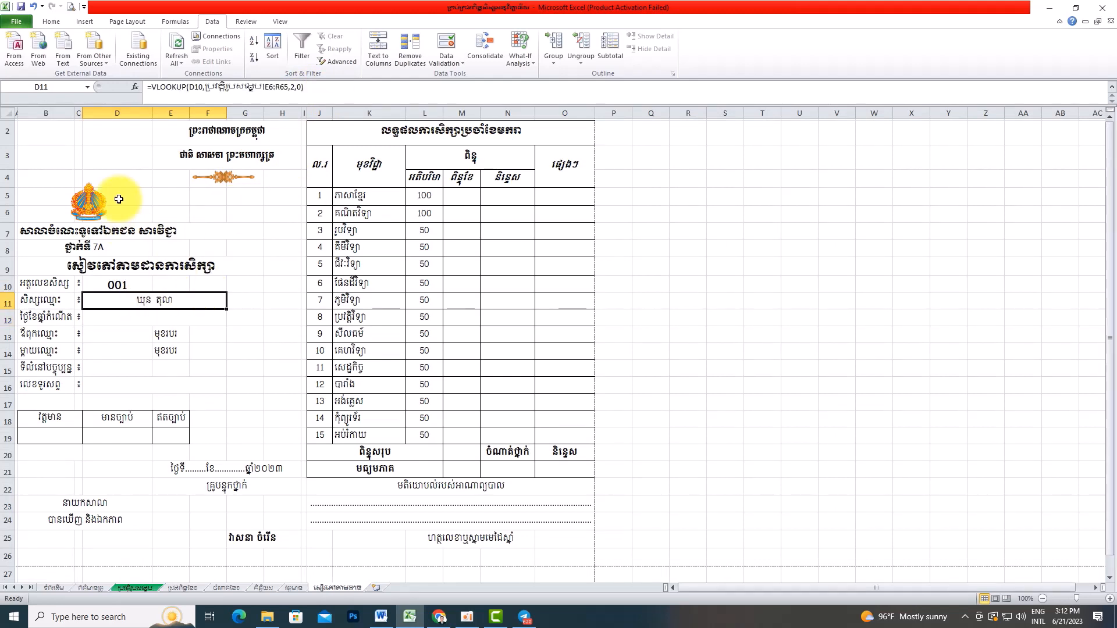
- Make the references in the D11 student name VLOOKUP absolute, as $D$10 and $E$6:$R$65, and enter the formula
left_click(51, 21)
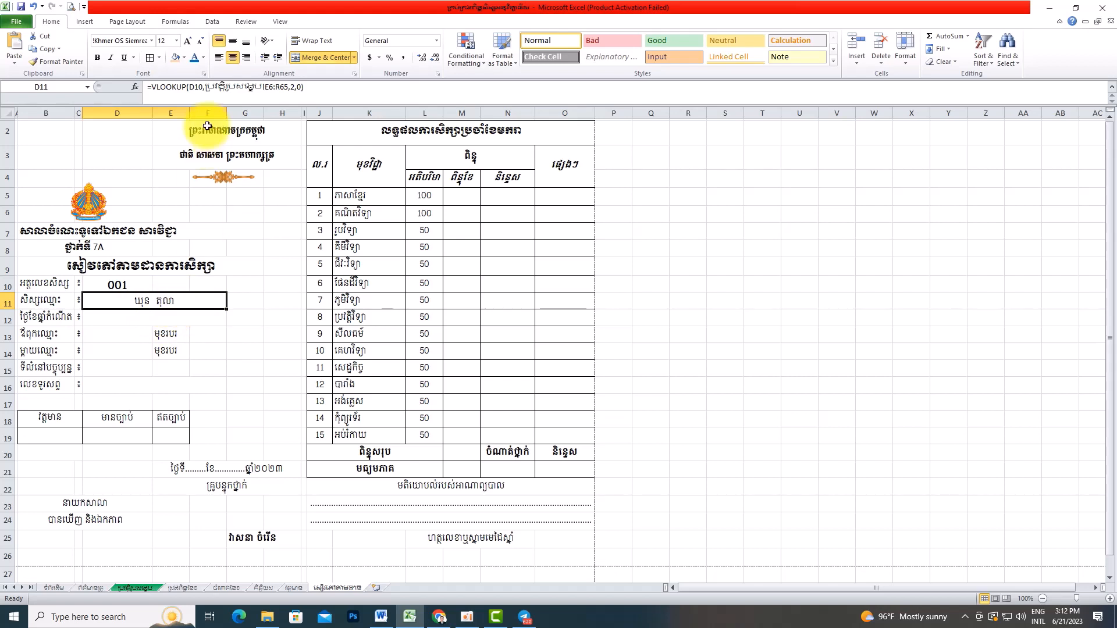
left_click(191, 86)
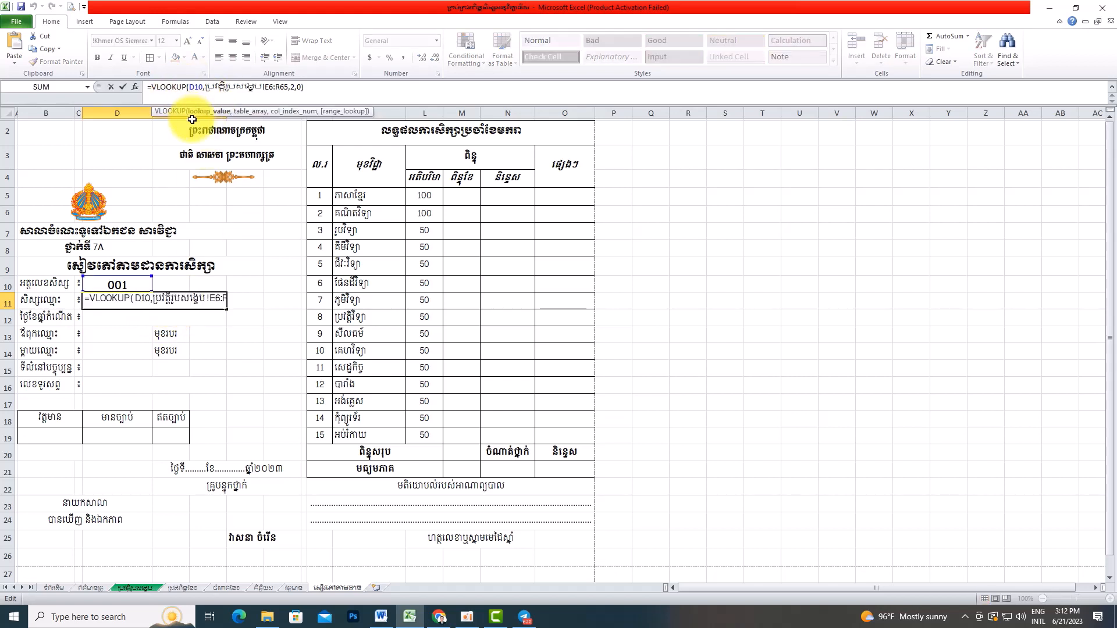
type("$D")
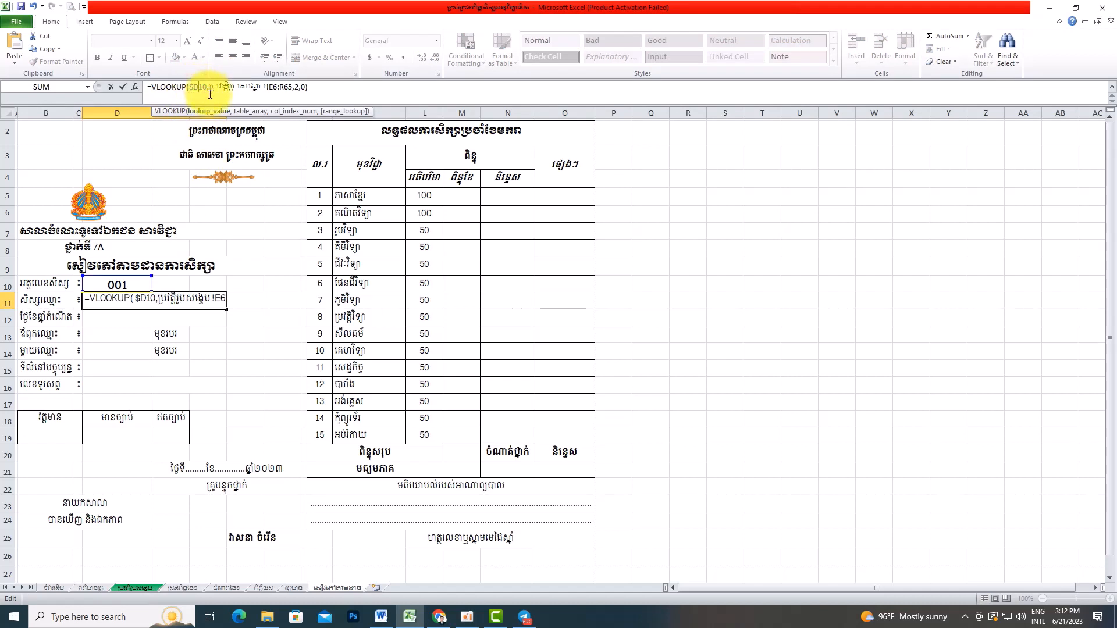
type("$")
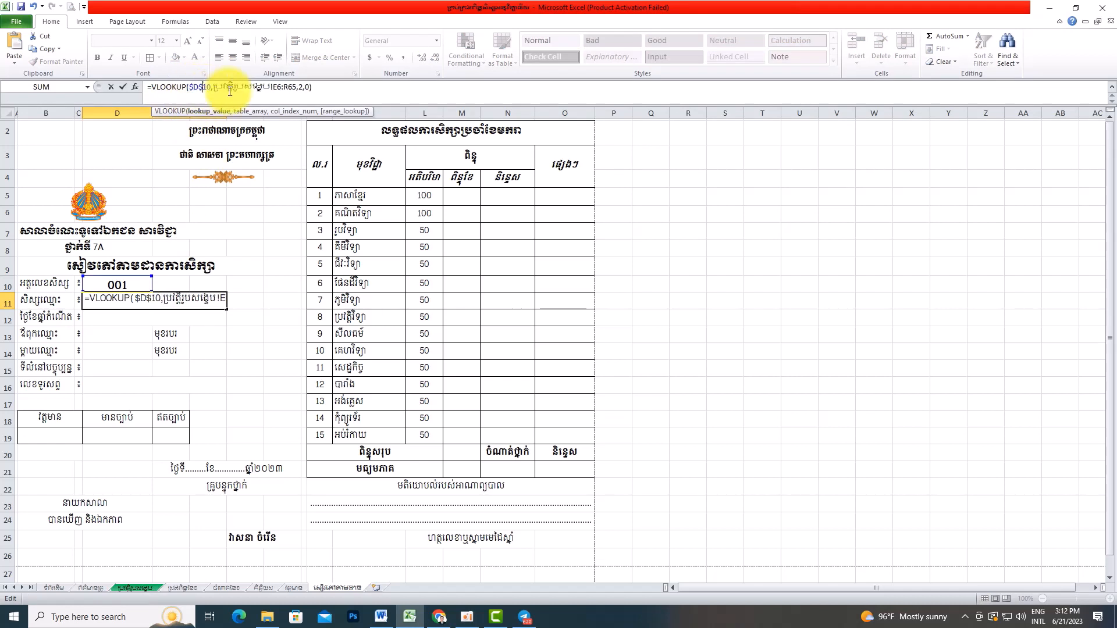
left_click(274, 87)
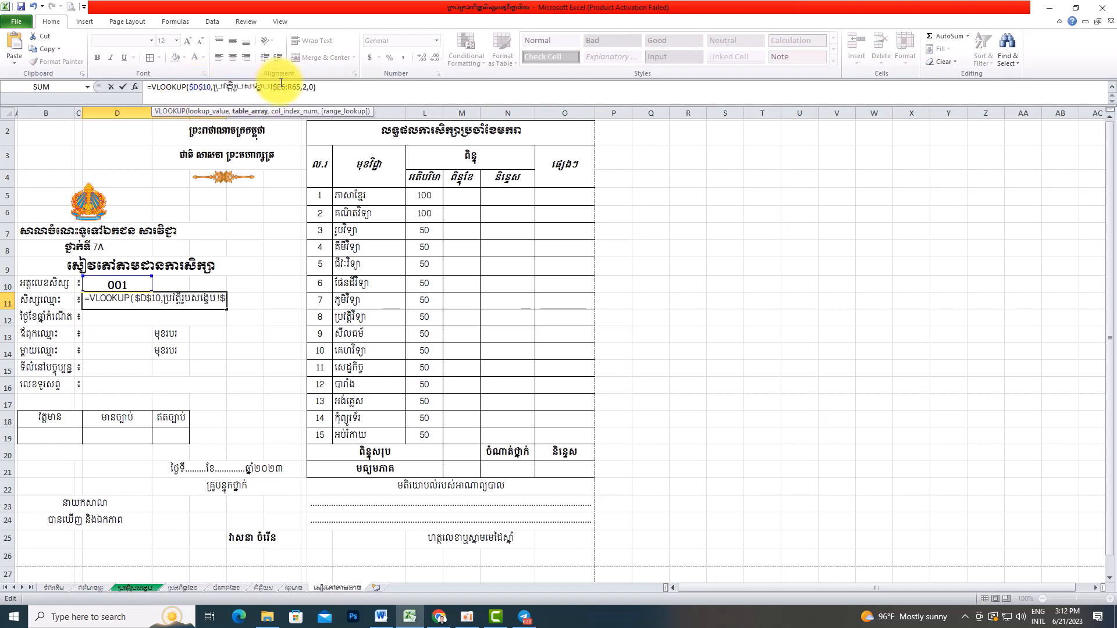
left_click(282, 86)
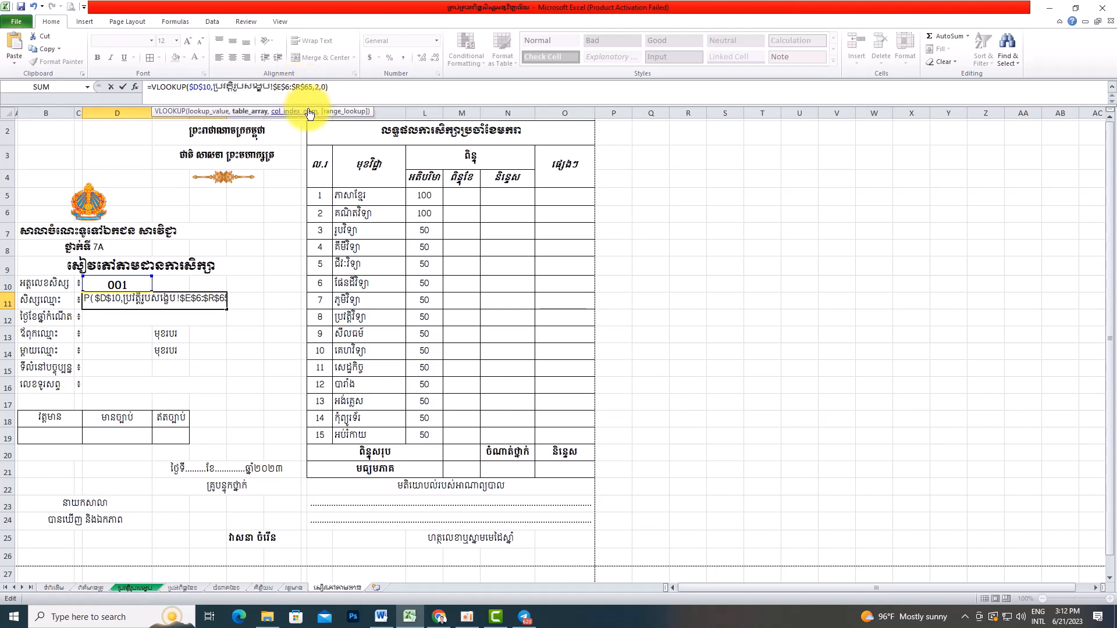
key("Return")
- Copy the full VLOOKUP formula text from the student name cell D11 and leave the cell unchanged
left_click(180, 302)
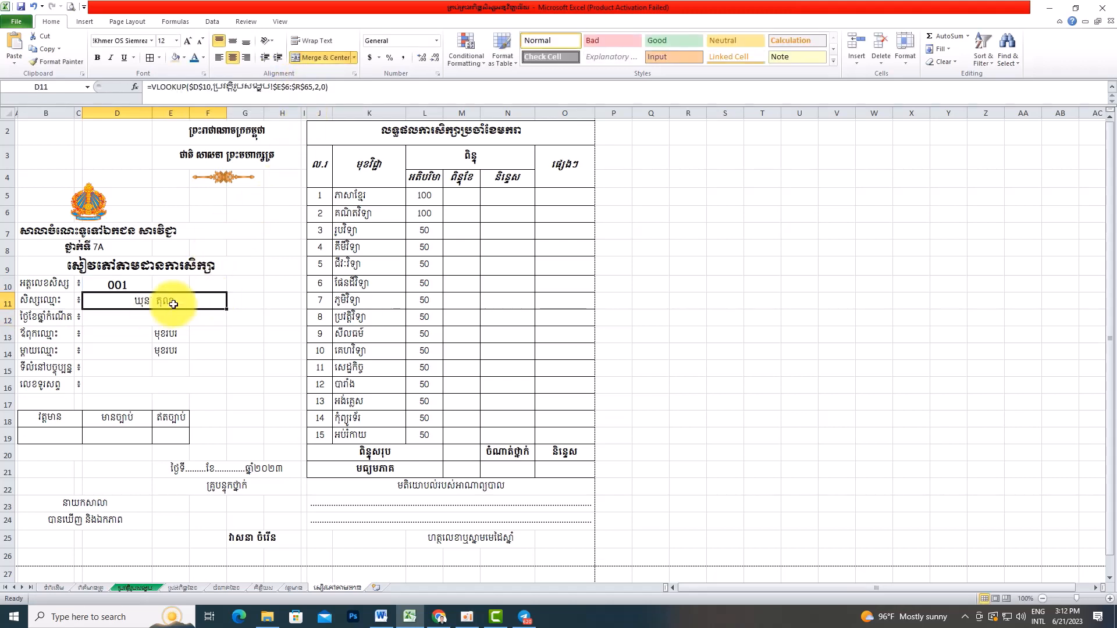
left_click_drag(343, 87, 175, 87)
right_click(186, 88)
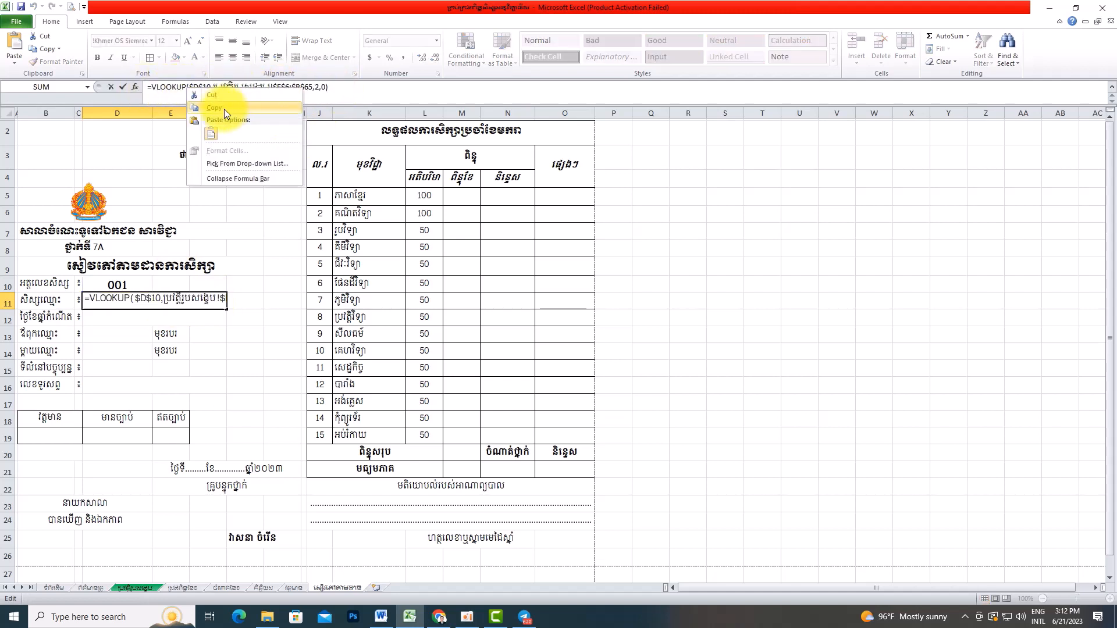
left_click(224, 109)
key("Return")
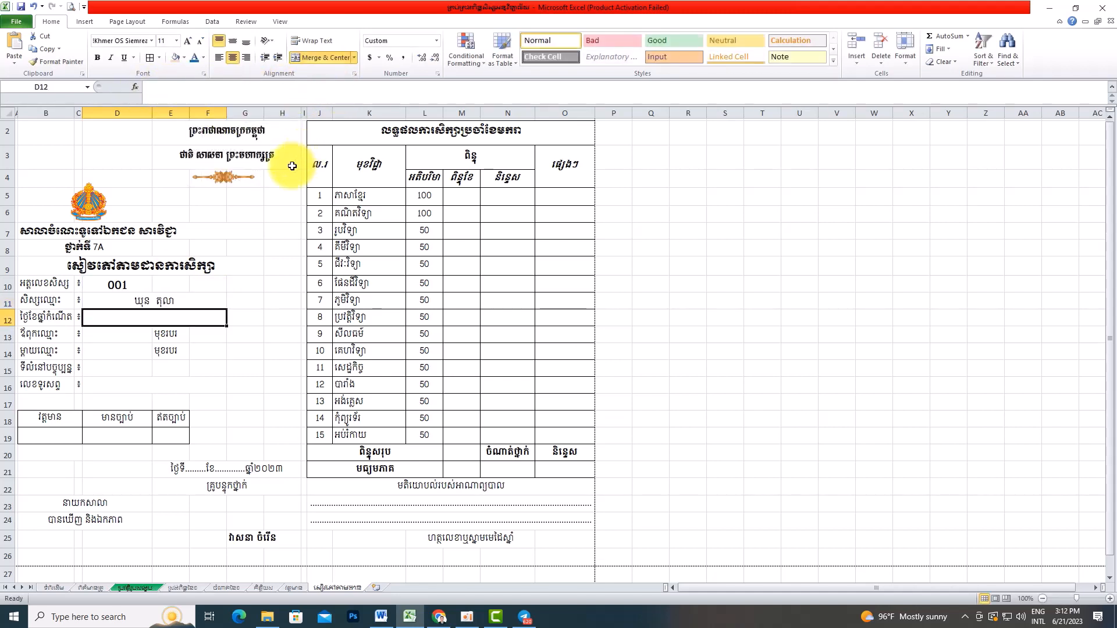
- Paste the copied VLOOKUP formula into the date of birth cell D12 and enter it
right_click(167, 89)
left_click(192, 135)
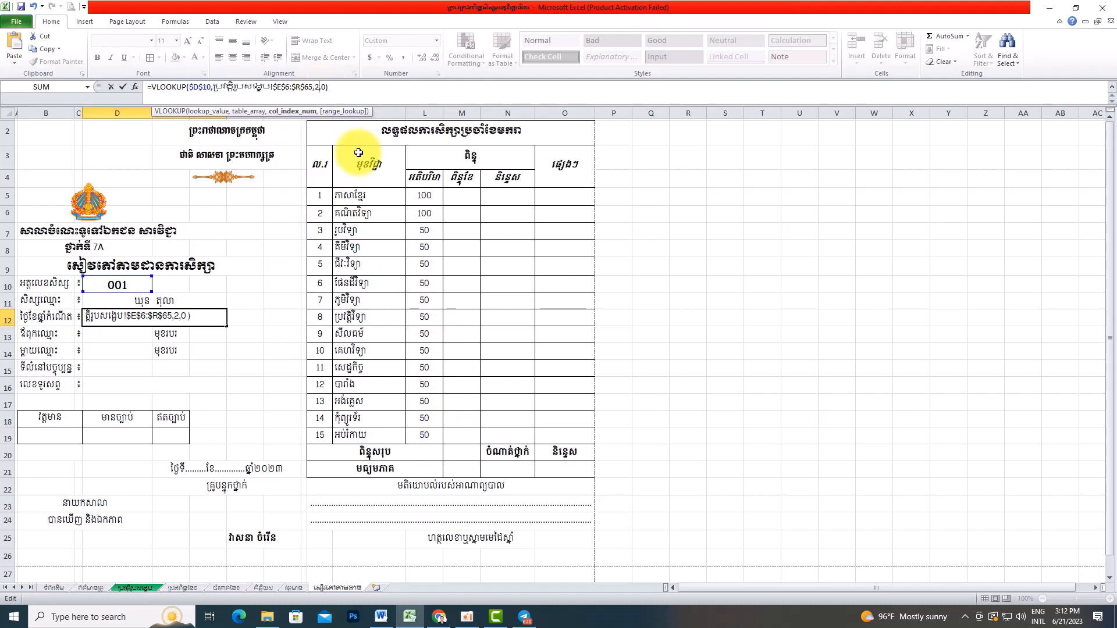
left_click(346, 87)
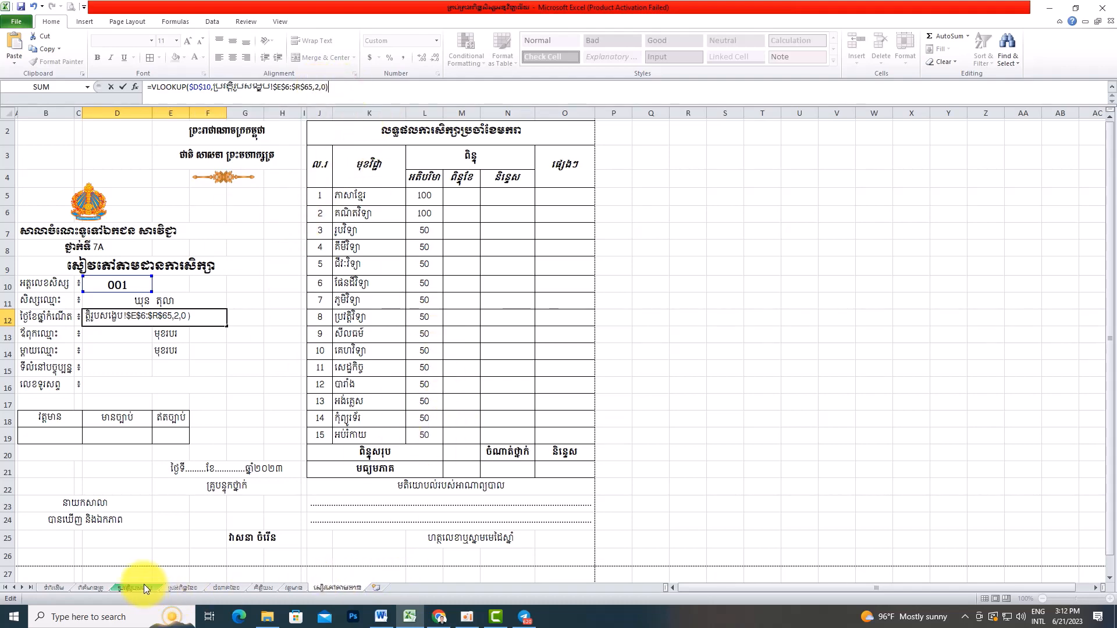
key("Return")
- Check the date of birth column's position on the student profile sheet and set the D12 VLOOKUP column index to 4
left_click(144, 586)
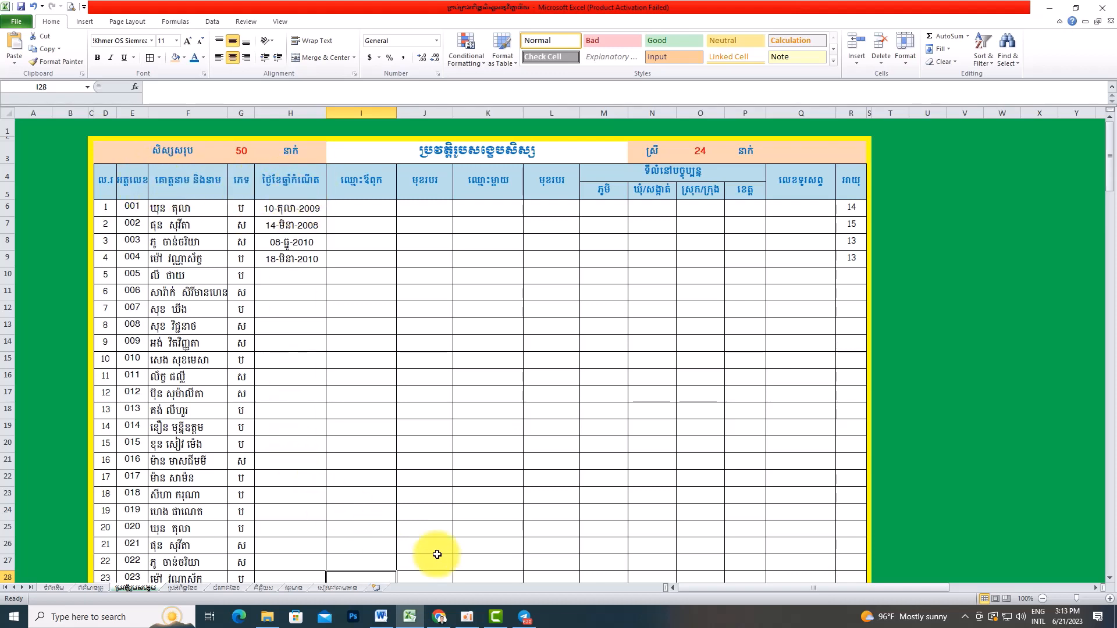
left_click(327, 588)
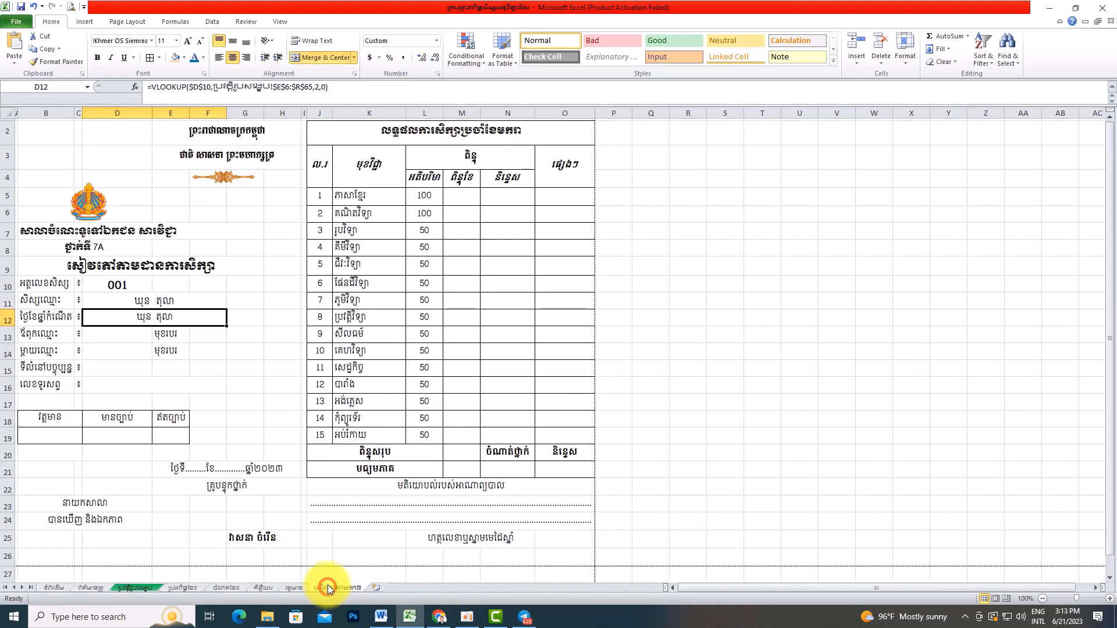
left_click(320, 86)
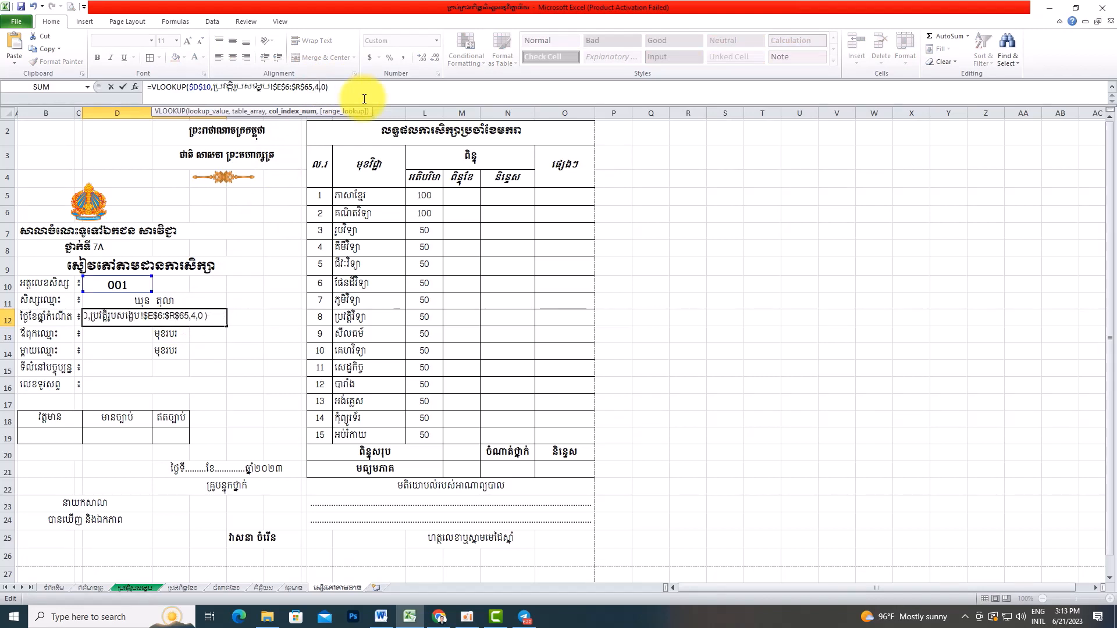
key("Return")
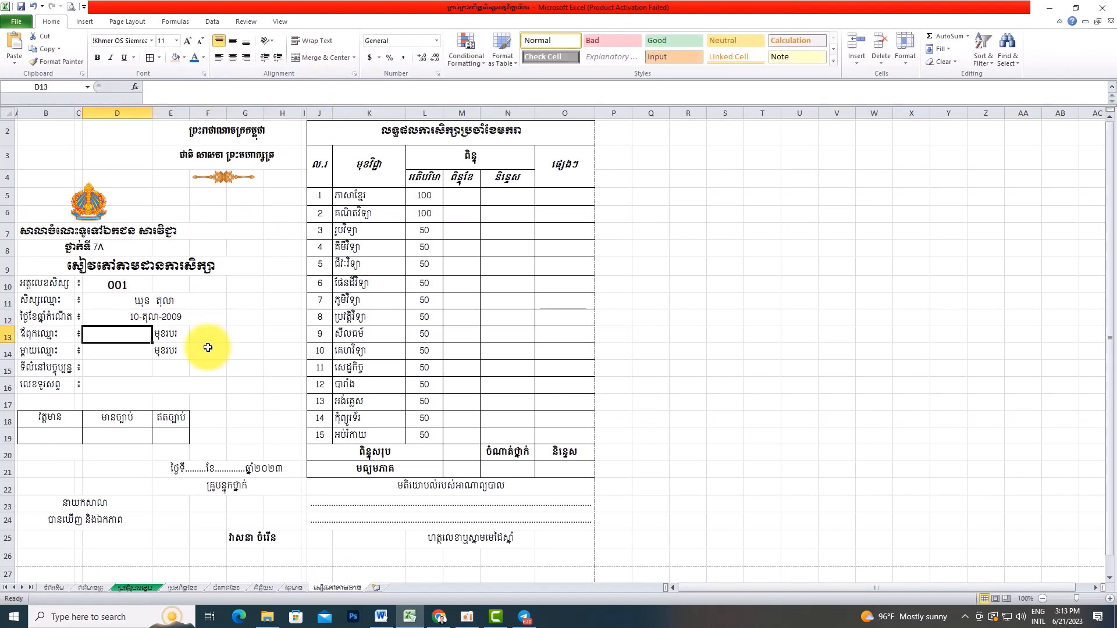
left_click(159, 320)
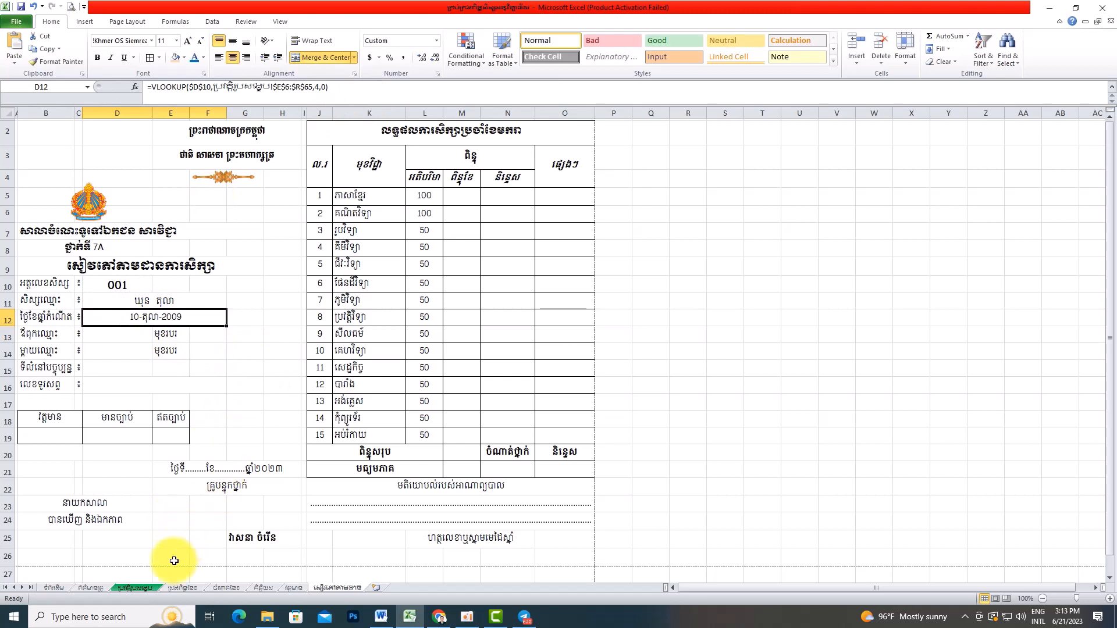
- Paste the copied VLOOKUP formula into the father's name cell D13 and the father's occupation cell F13
left_click(128, 335)
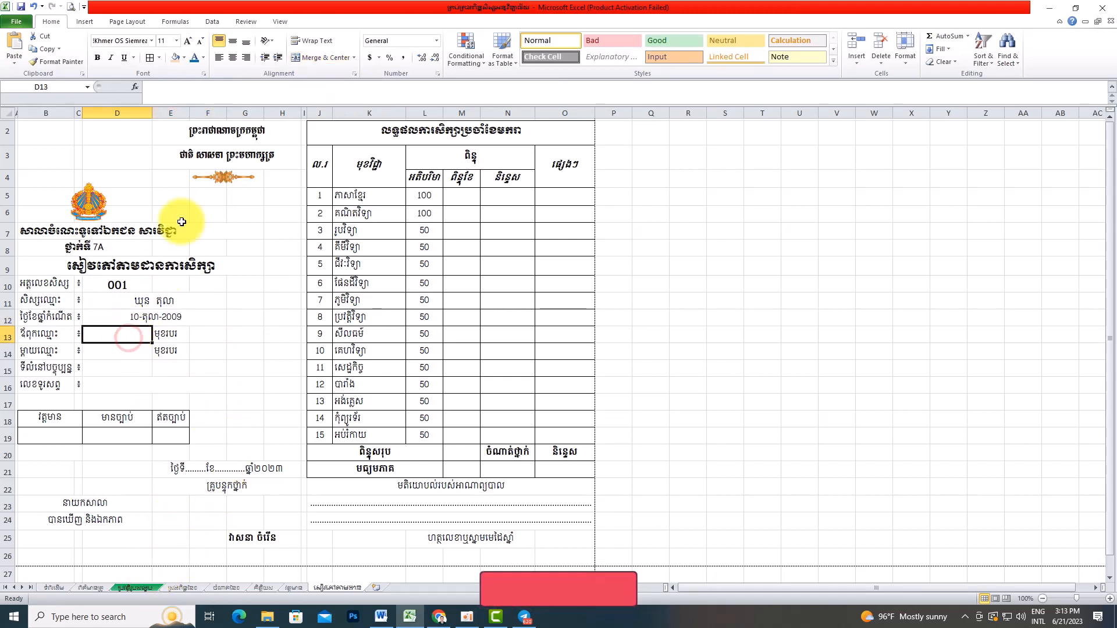
left_click(180, 89)
right_click(180, 90)
left_click(206, 137)
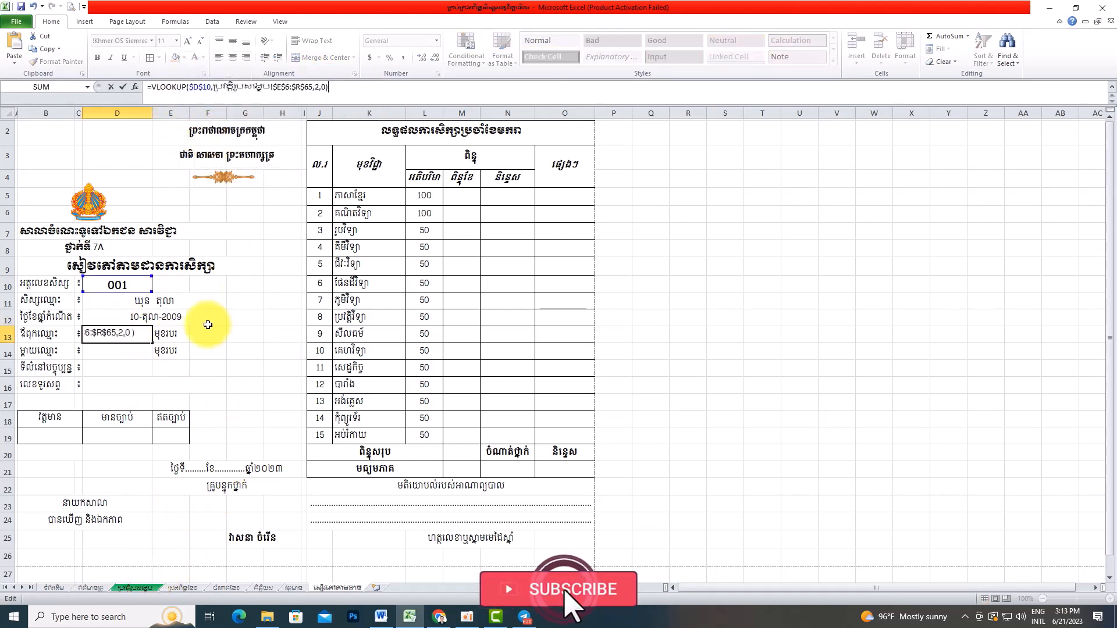
key("Return")
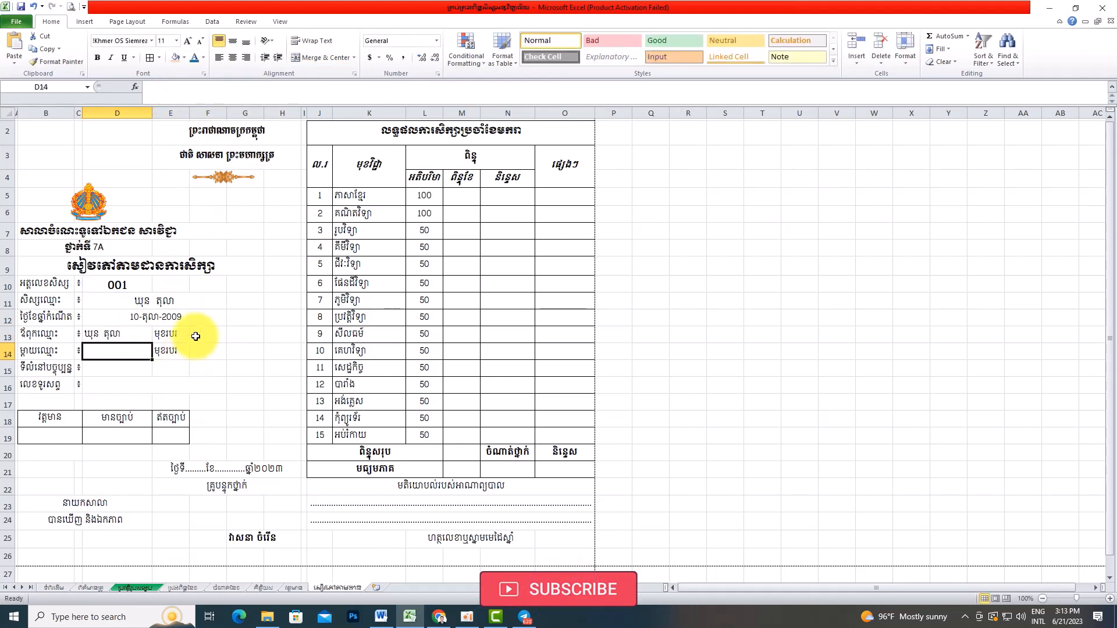
left_click(203, 335)
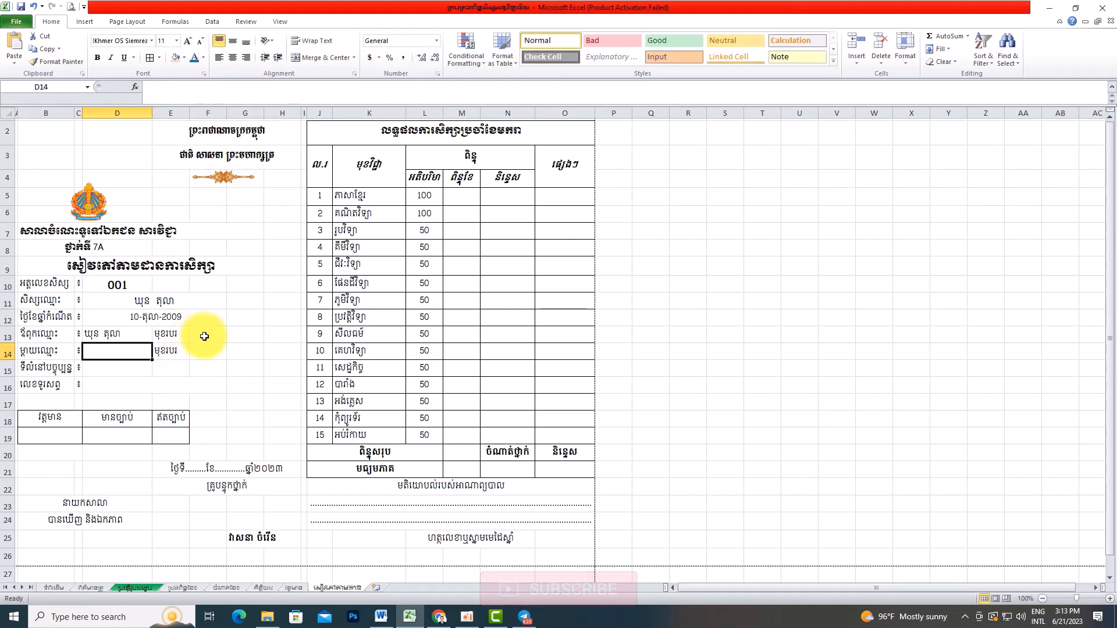
right_click(181, 88)
left_click(207, 136)
key("Return")
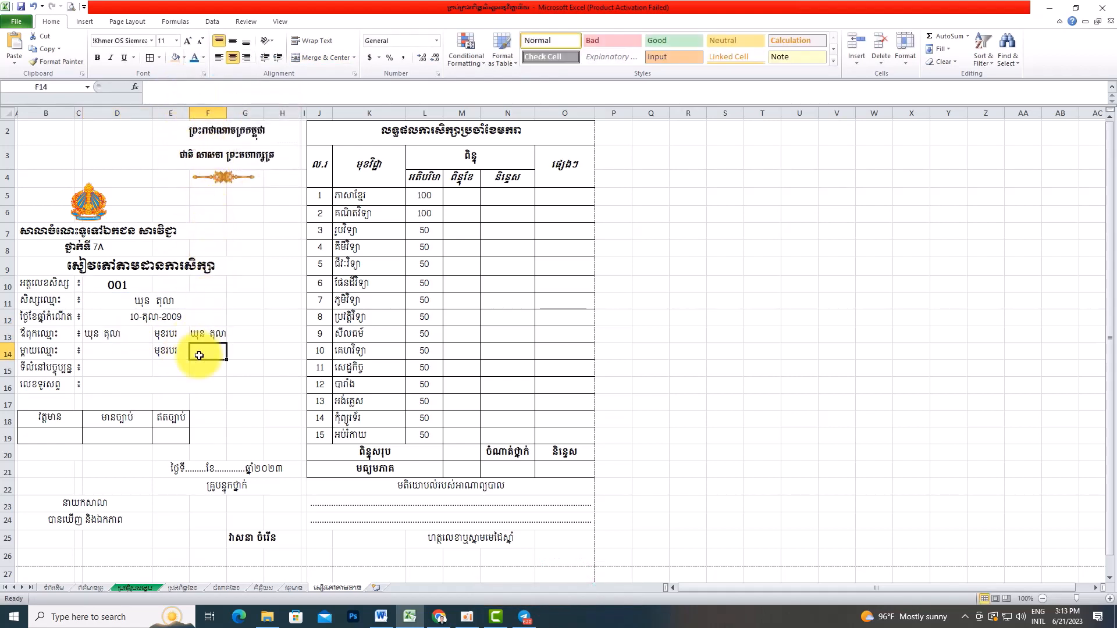
- Paste the copied VLOOKUP formula into the mother's name cell D14 and the mother's occupation cell F14
left_click(105, 354)
right_click(185, 88)
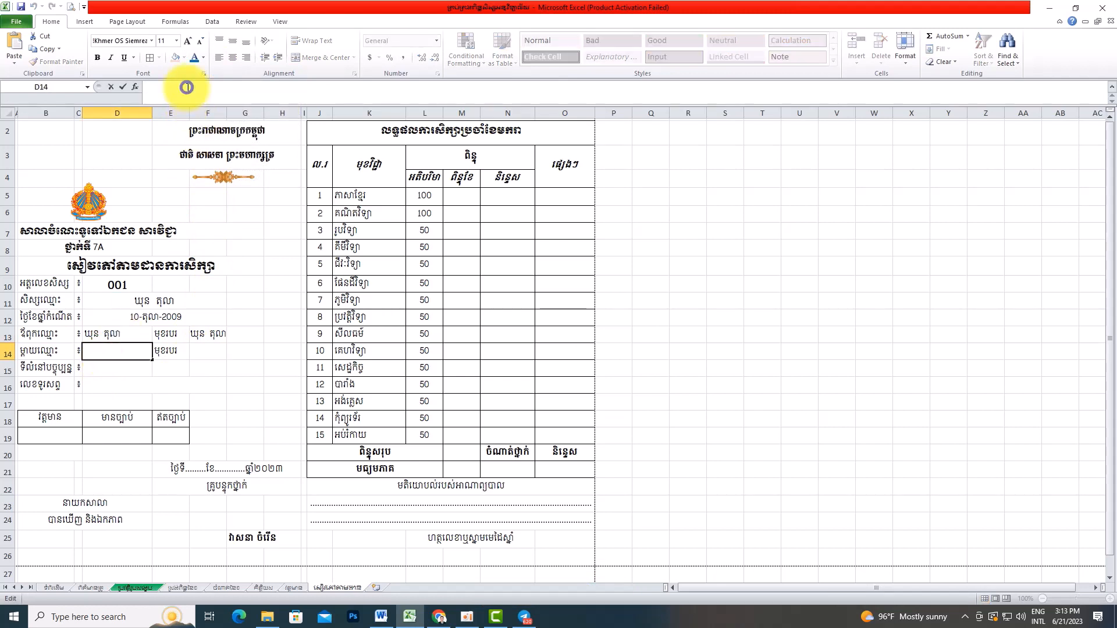
left_click(211, 134)
key("Return")
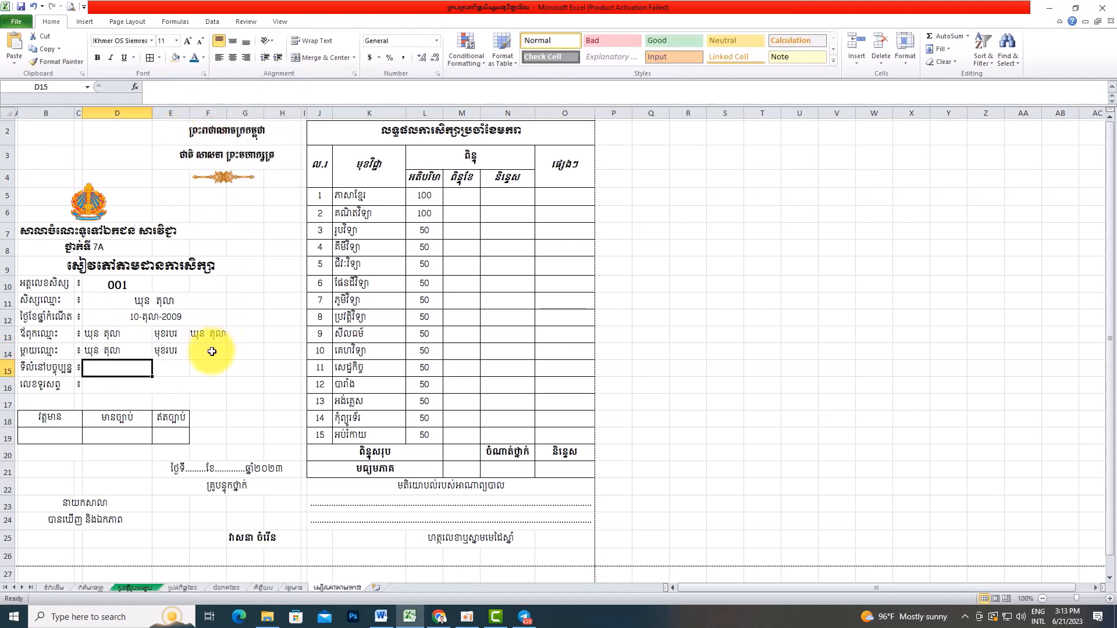
left_click(208, 351)
right_click(191, 86)
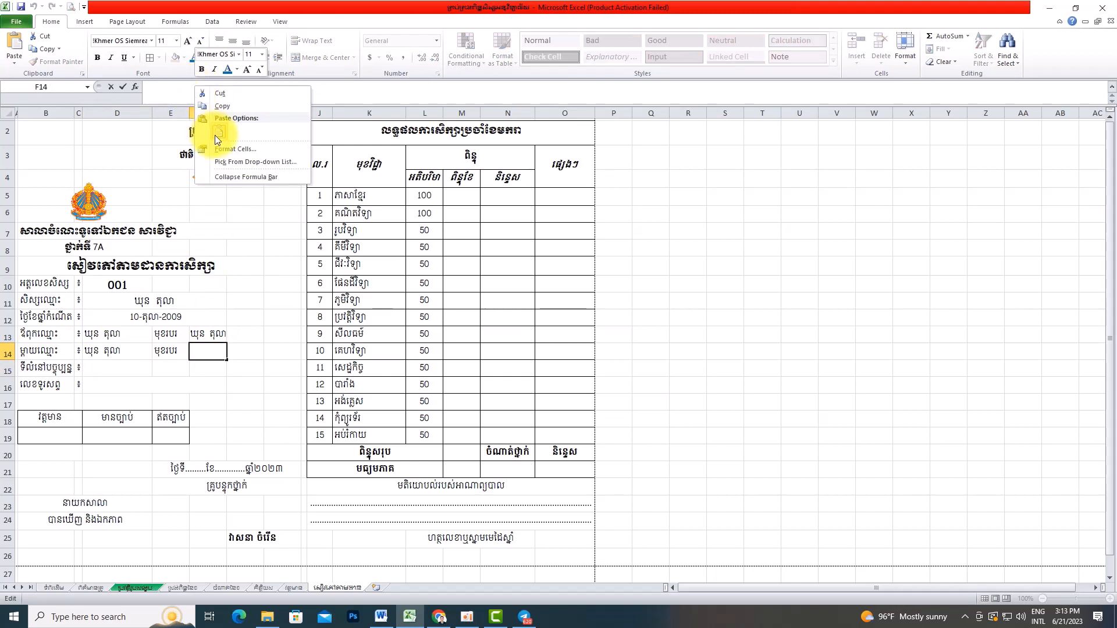
left_click(211, 135)
key("Return")
- Paste the copied VLOOKUP formula into the first two current address cells, D15 and E15
left_click(119, 368)
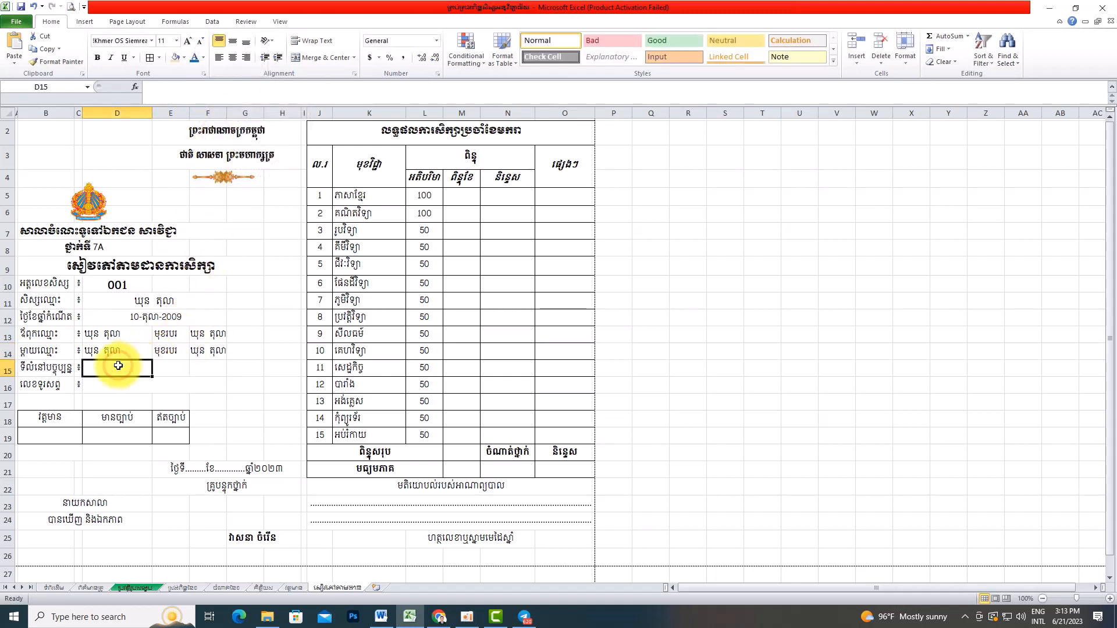
right_click(121, 369)
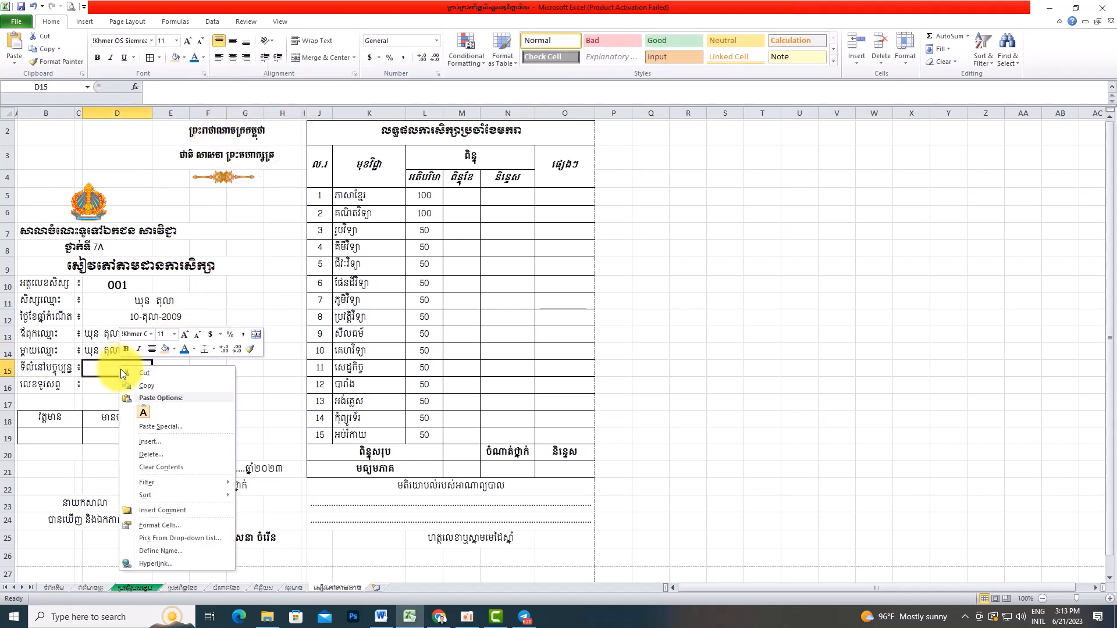
left_click(176, 88)
right_click(177, 88)
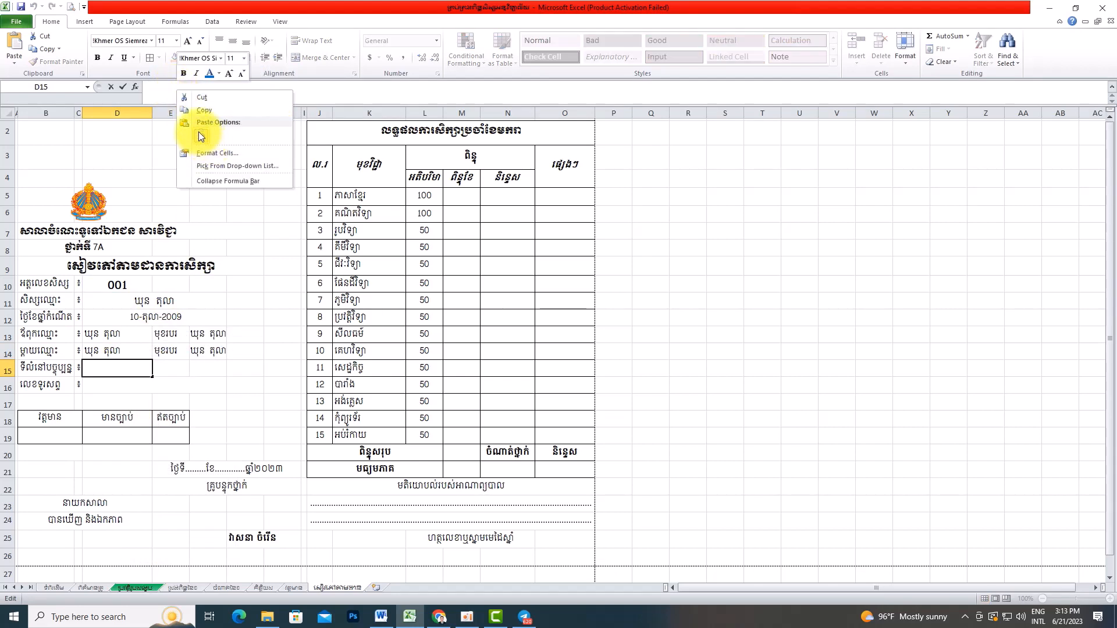
left_click(201, 136)
key("Return")
left_click(167, 369)
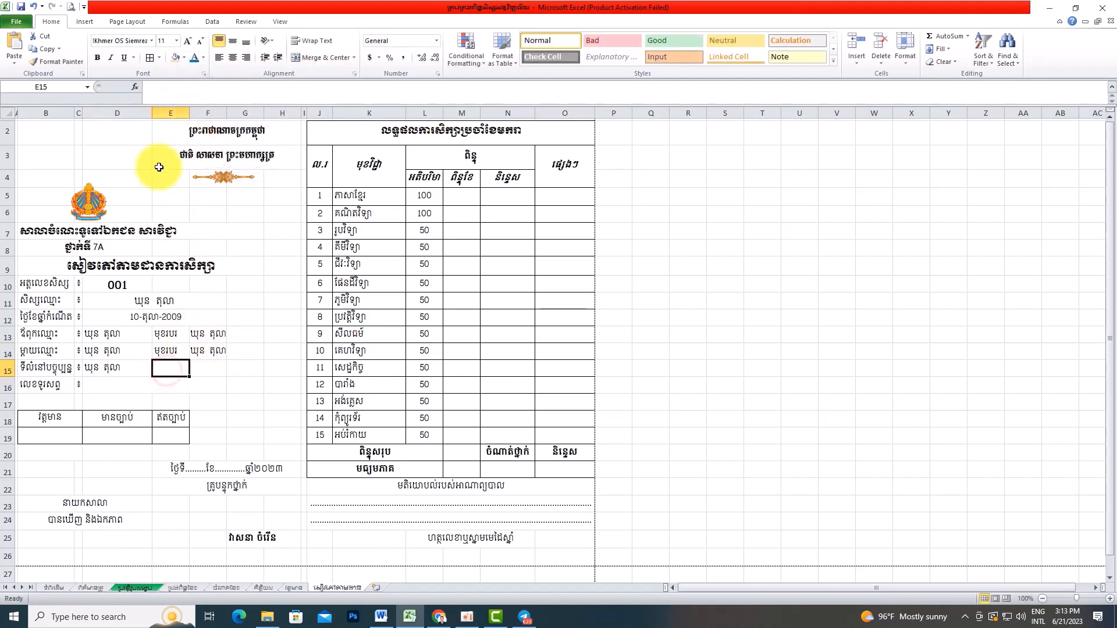
left_click(153, 87)
right_click(154, 88)
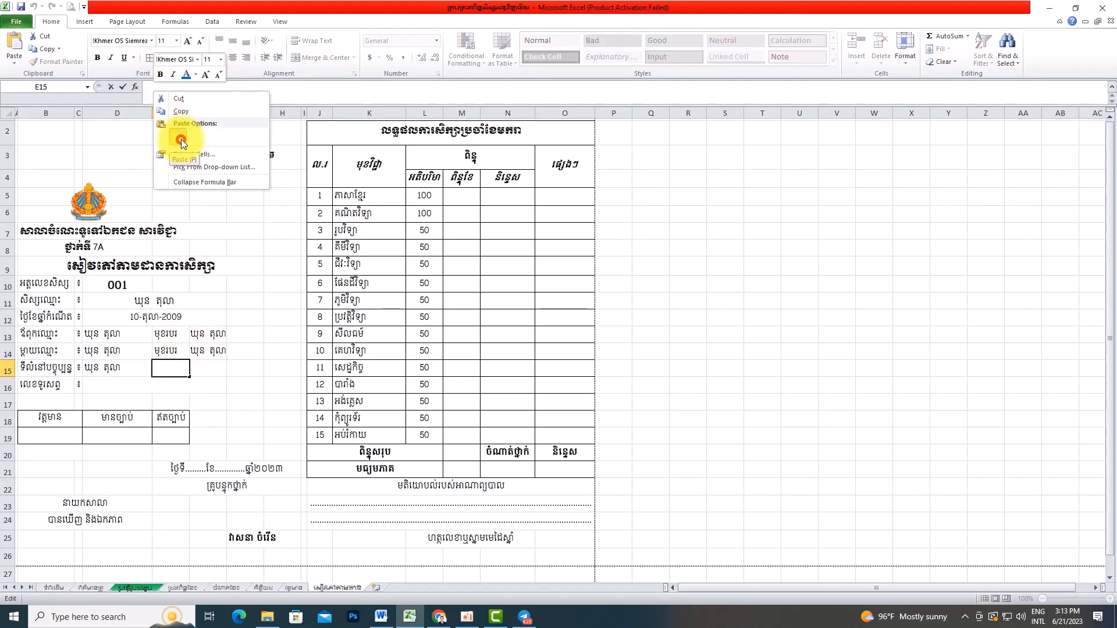
left_click(181, 141)
- Paste the copied VLOOKUP formula into the remaining current address cells, F15 and G15
left_click(217, 371)
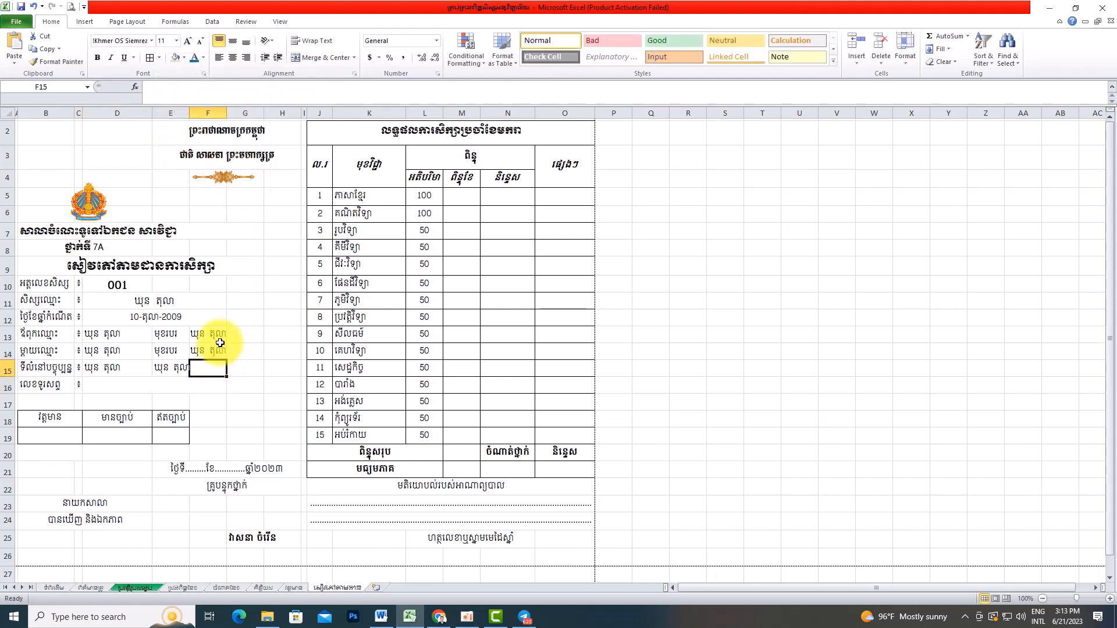
left_click(161, 87)
right_click(163, 88)
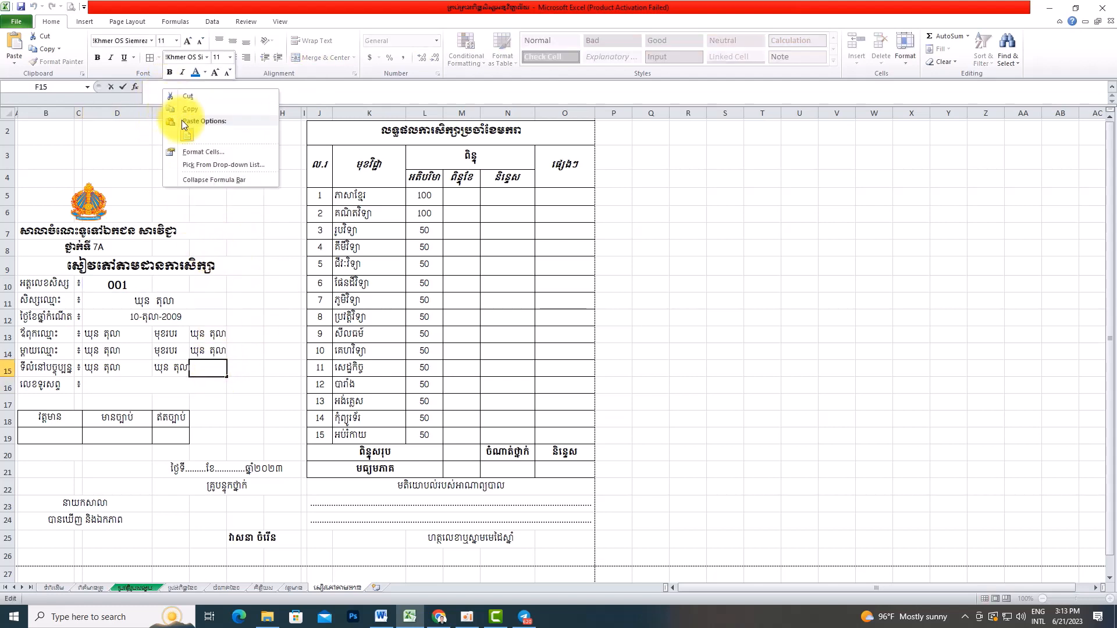
left_click(186, 134)
left_click(250, 367)
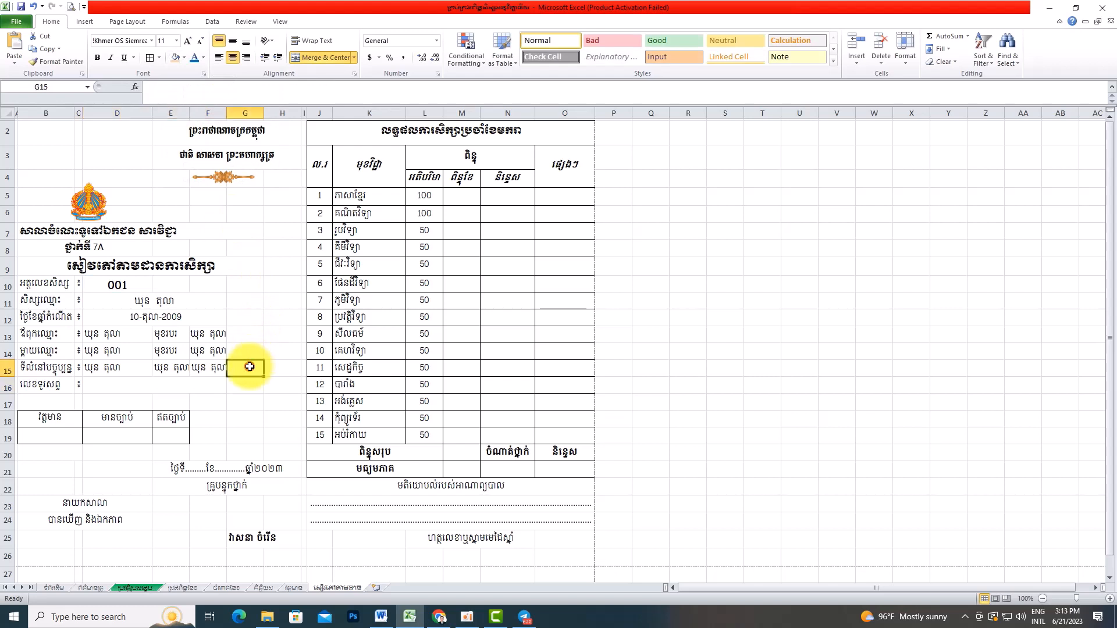
right_click(169, 87)
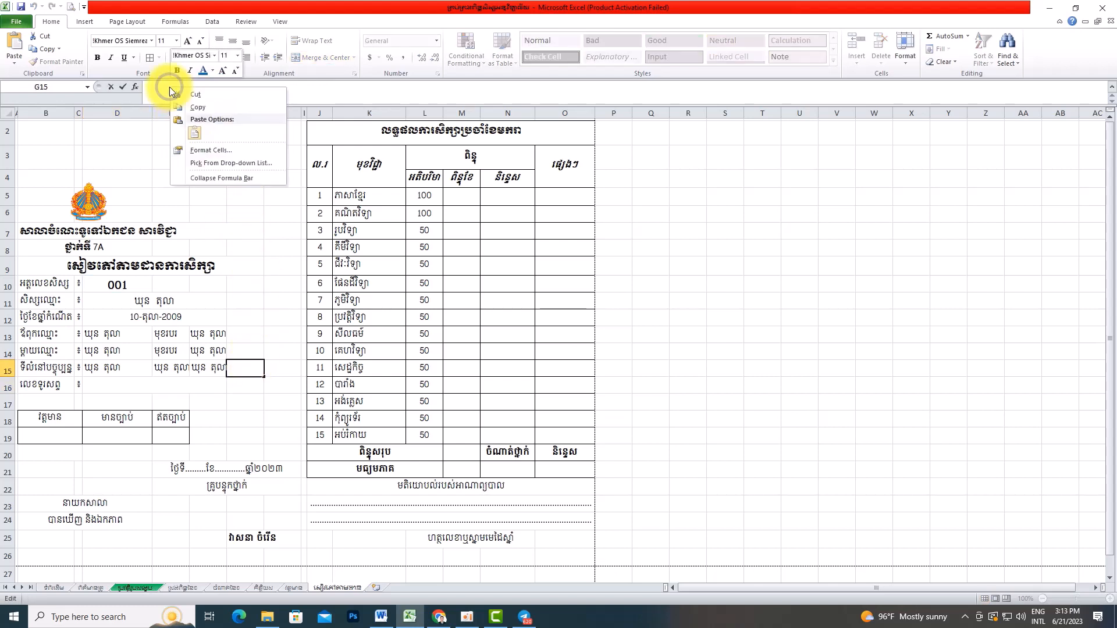
left_click(194, 133)
key("Return")
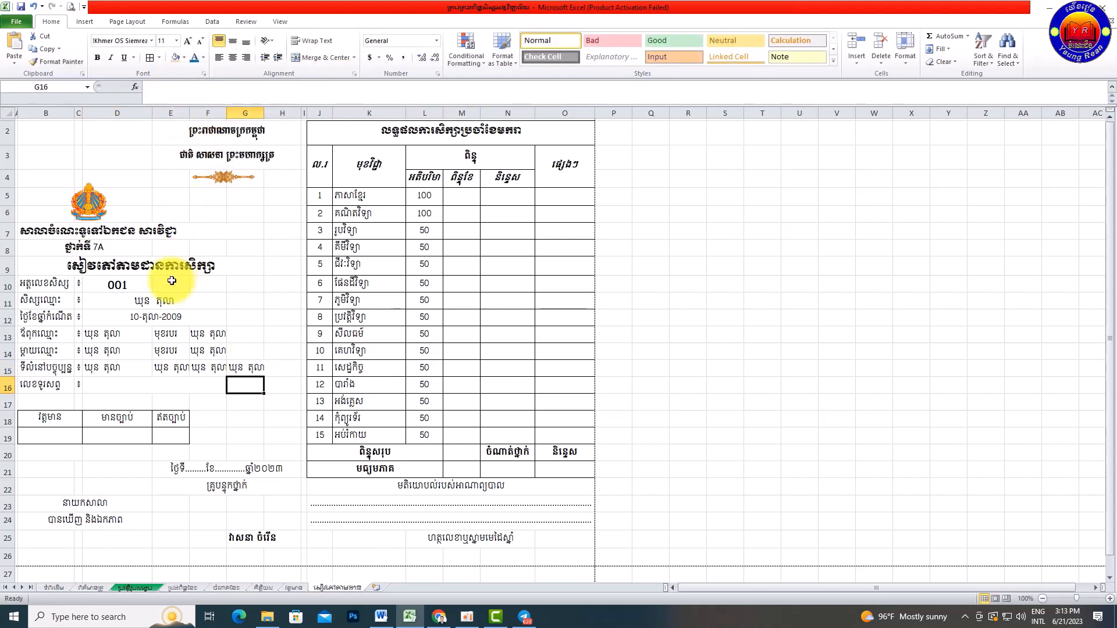
- Paste the copied VLOOKUP formula into the phone number cell D16
left_click(133, 388)
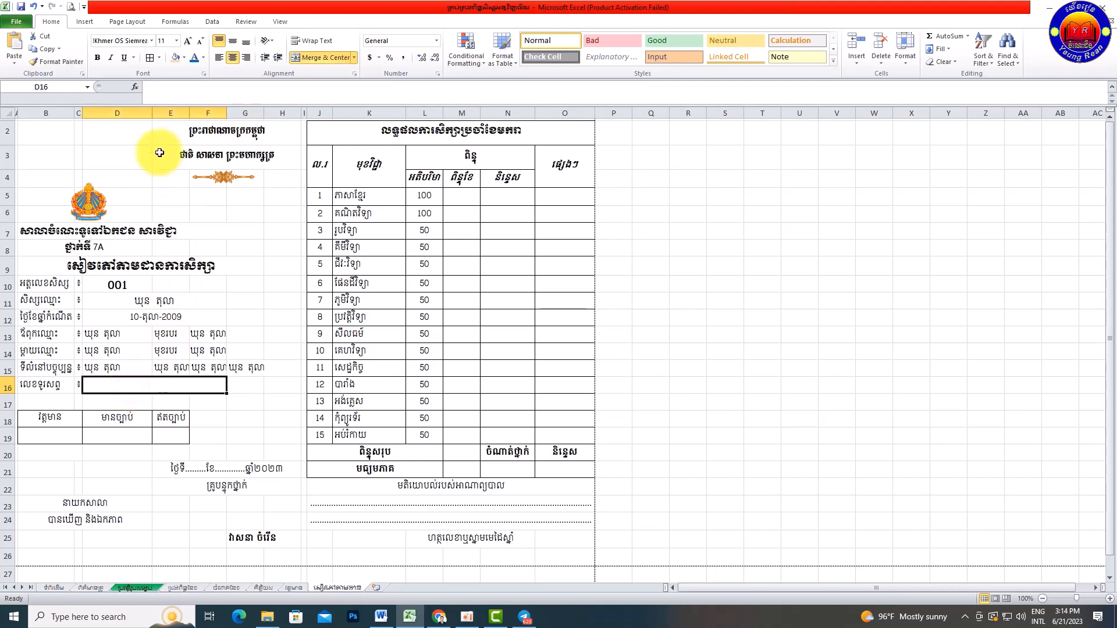
left_click(164, 89)
right_click(163, 90)
left_click(188, 130)
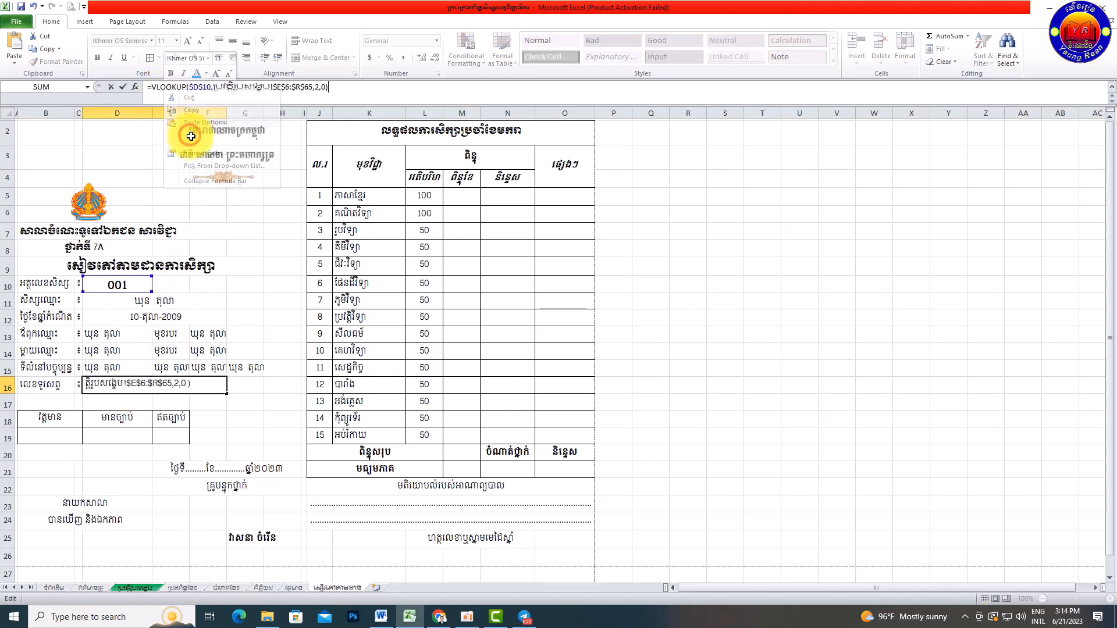
key("Return")
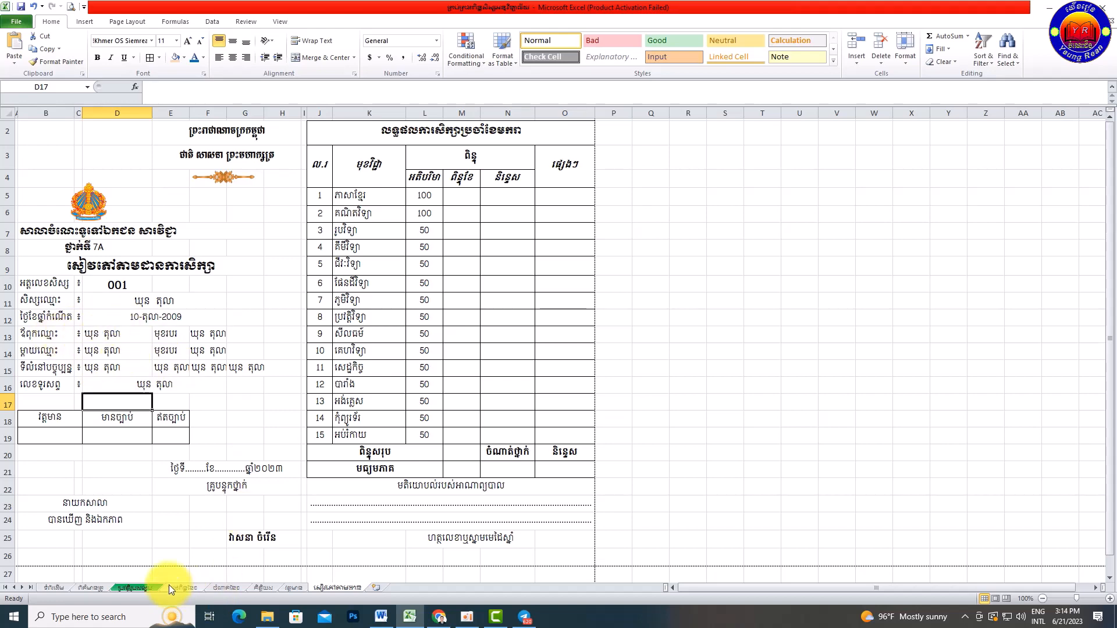
- Check the father's name column in the student history sheet, set D13's VLOOKUP column index to 5 and centre the cell
left_click(135, 588)
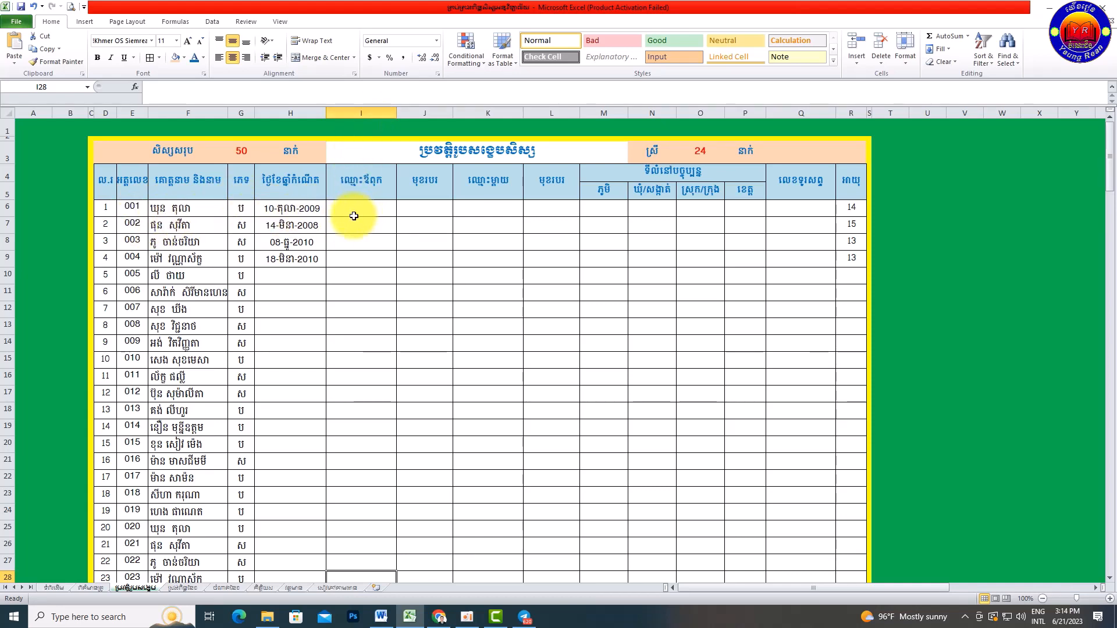
left_click(335, 588)
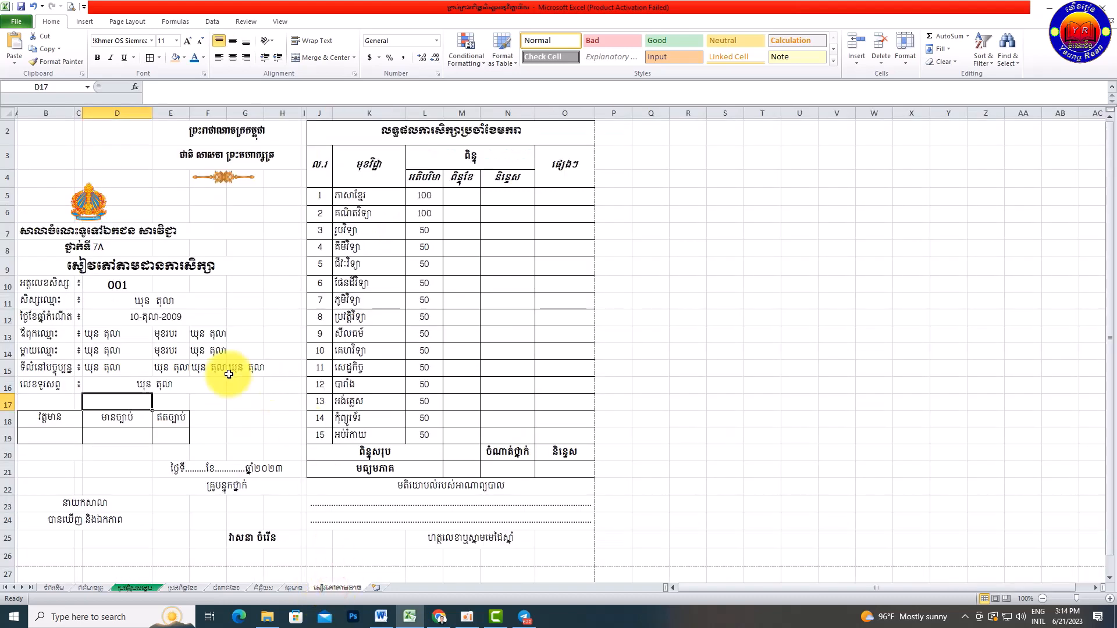
left_click(108, 333)
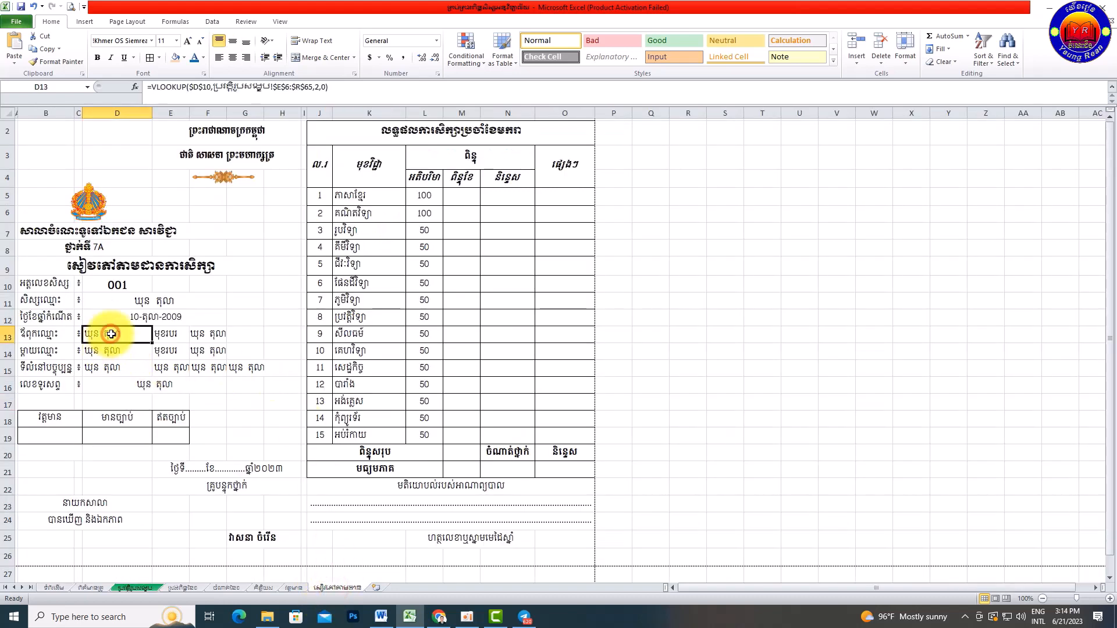
left_click(319, 86)
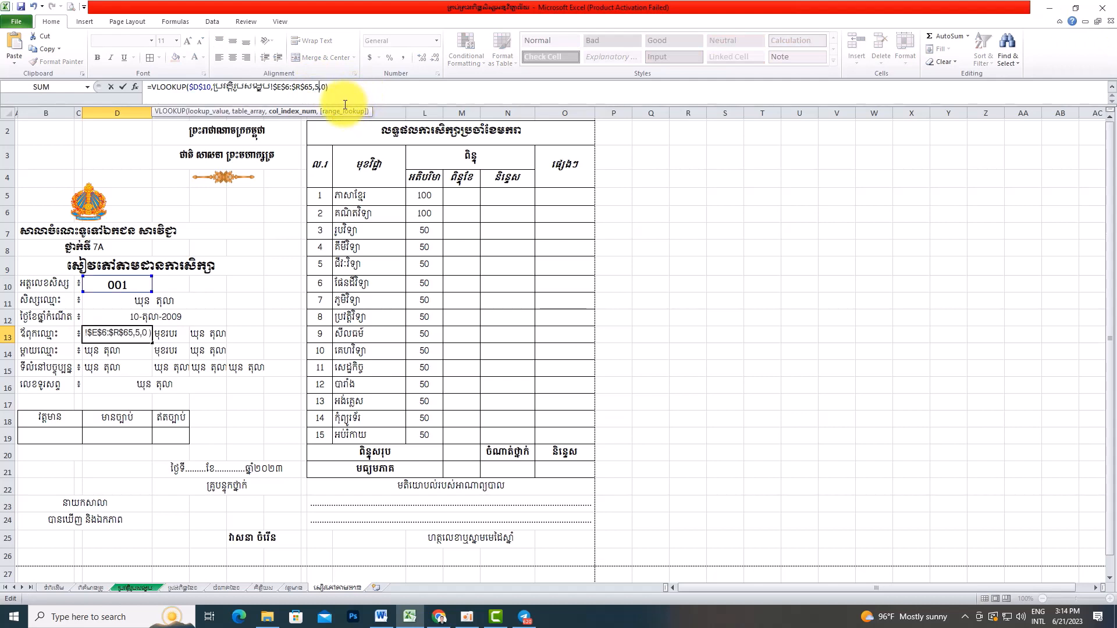
type("5")
key("Return")
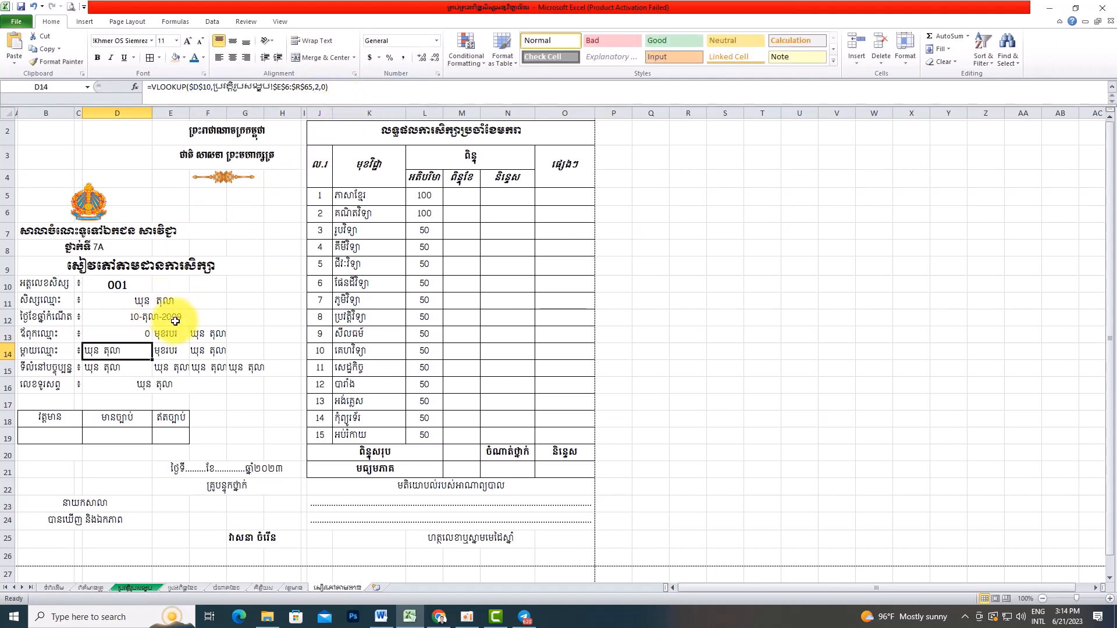
left_click(234, 57)
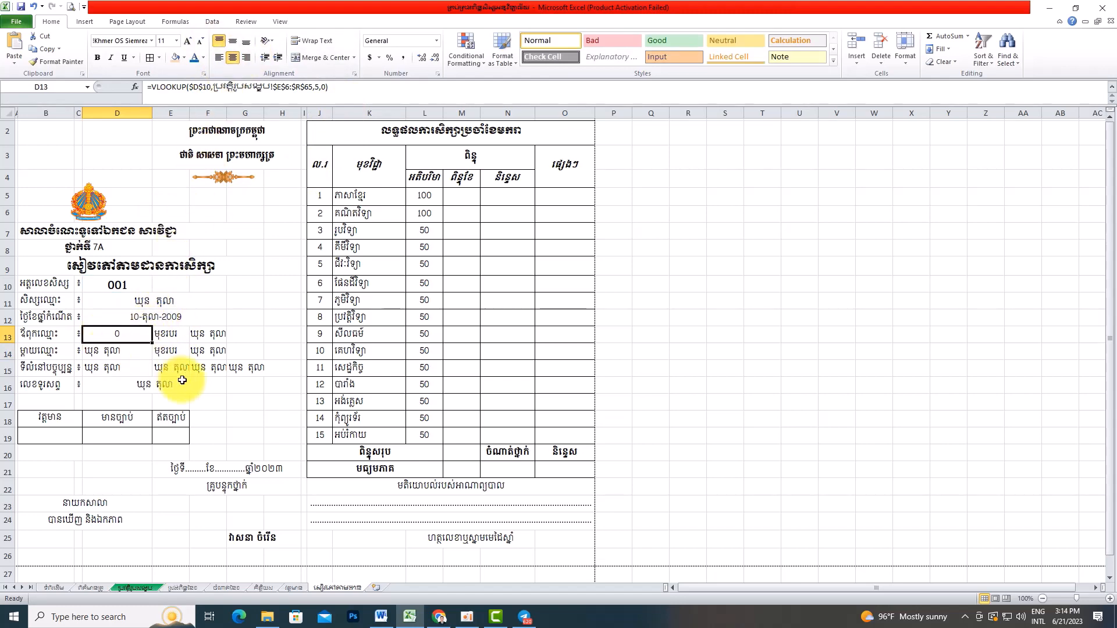
- Enter the sample father's name "sfdsd" for student 001 in I6 of the student history sheet and return to the report sheet
left_click(135, 587)
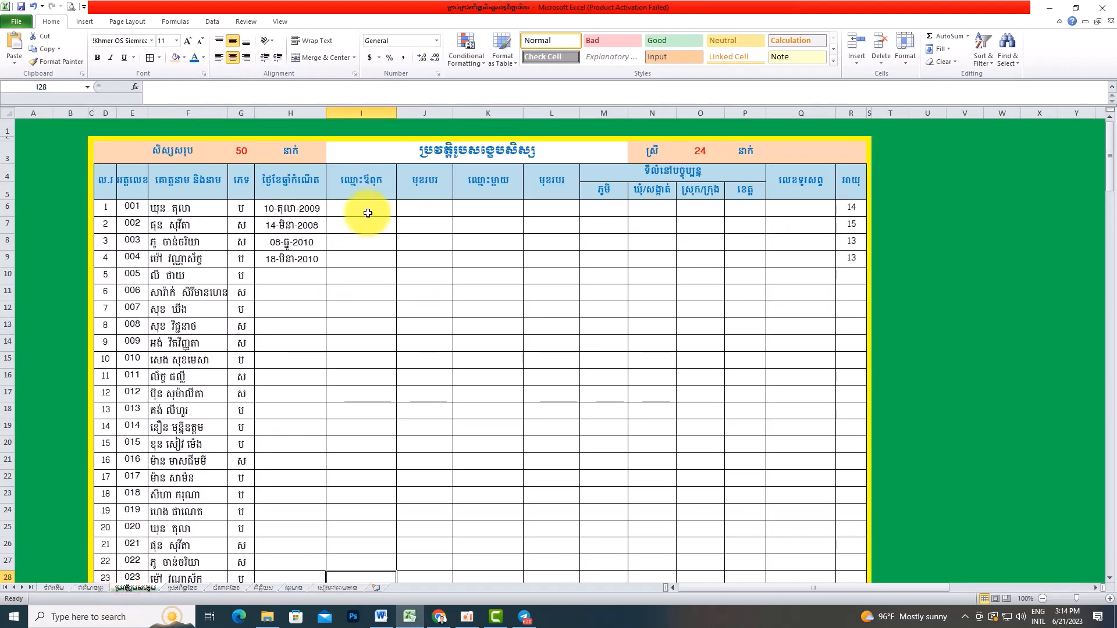
type("sfdsd")
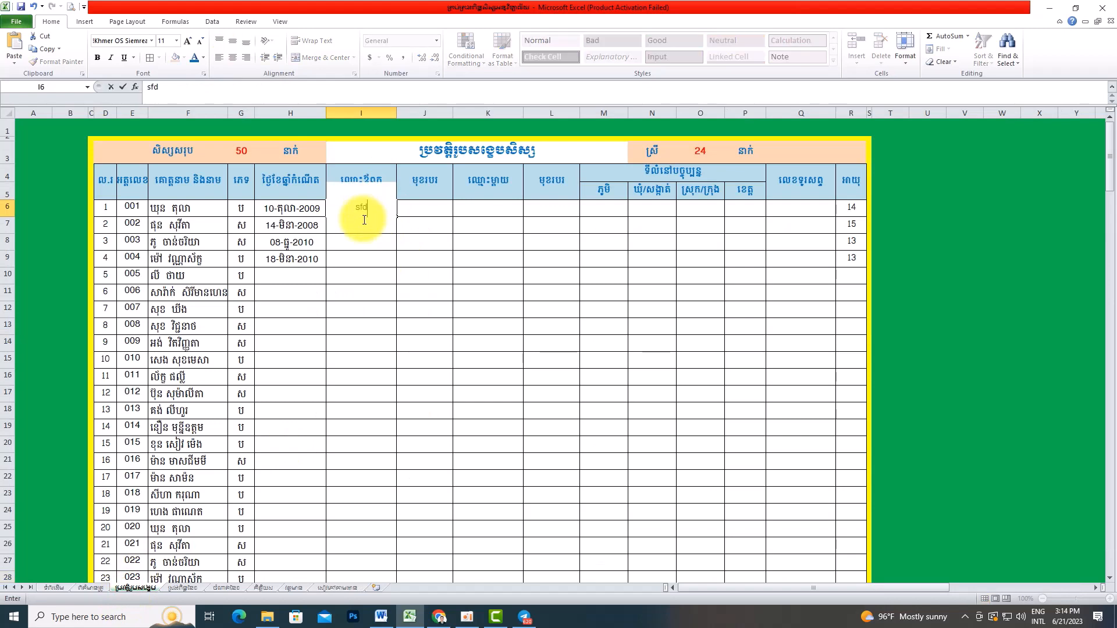
left_click(366, 242)
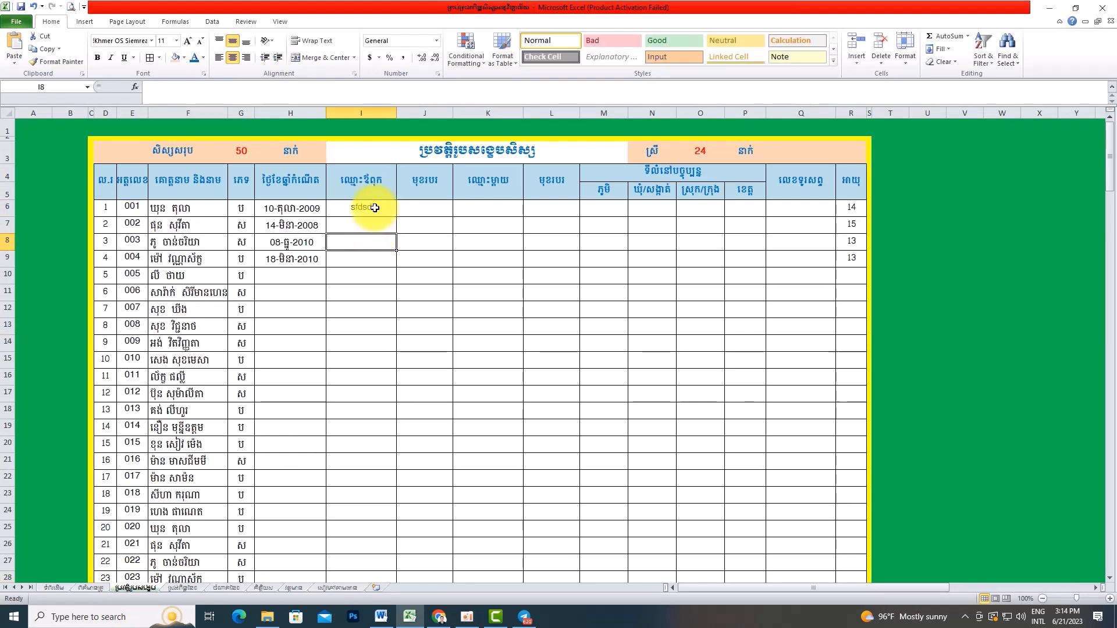
left_click(337, 588)
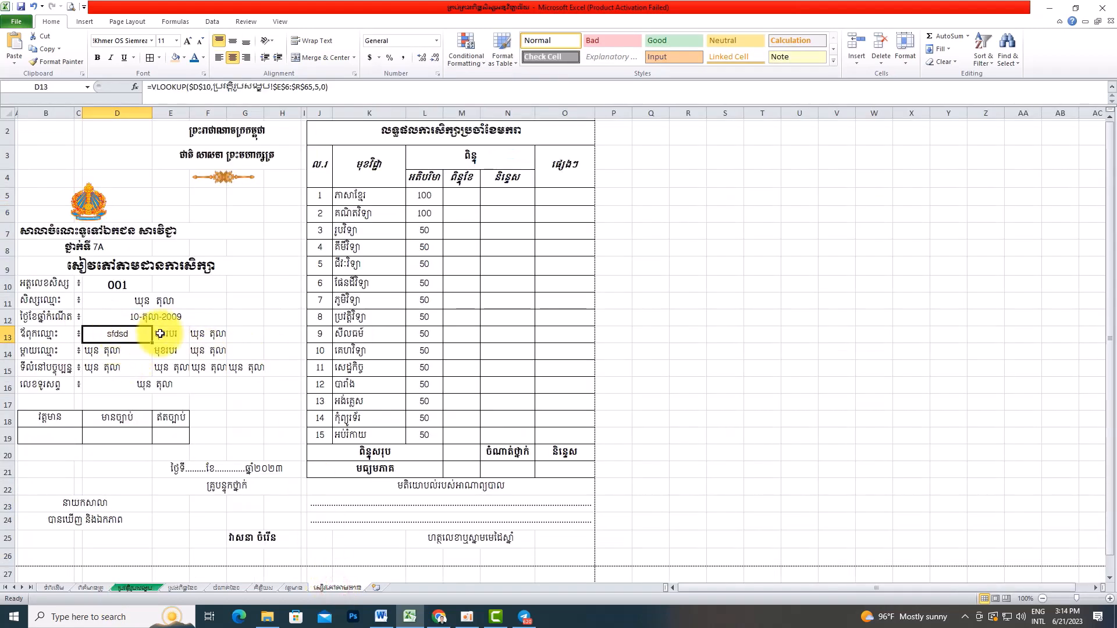
- Change the VLOOKUP column index in the father's occupation cell F13 to match the father's occupation column
left_click(209, 333)
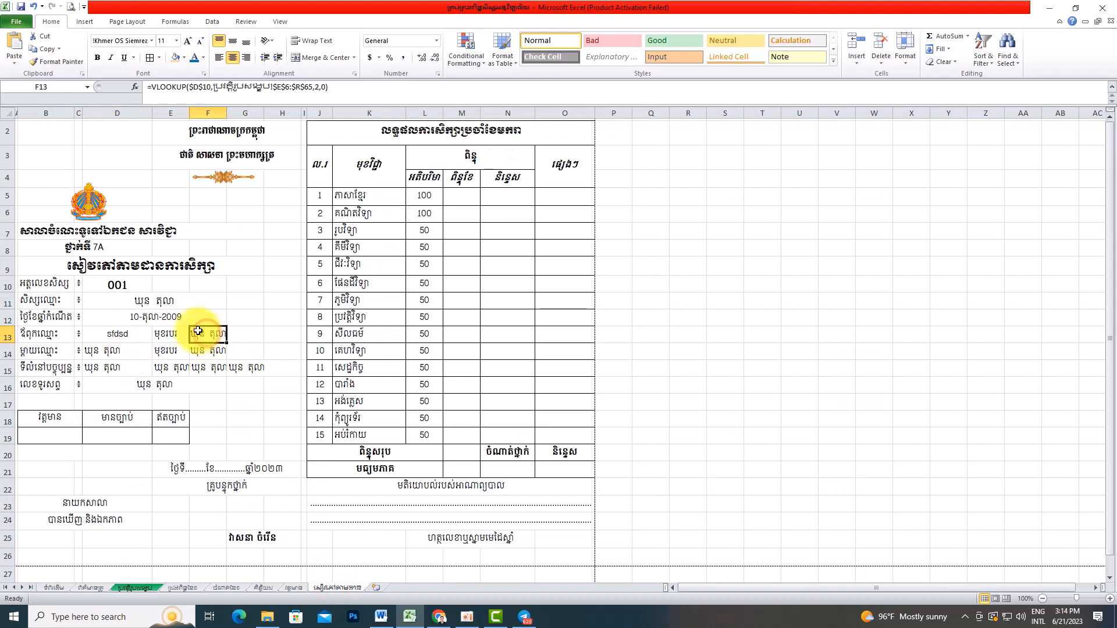
left_click(319, 87)
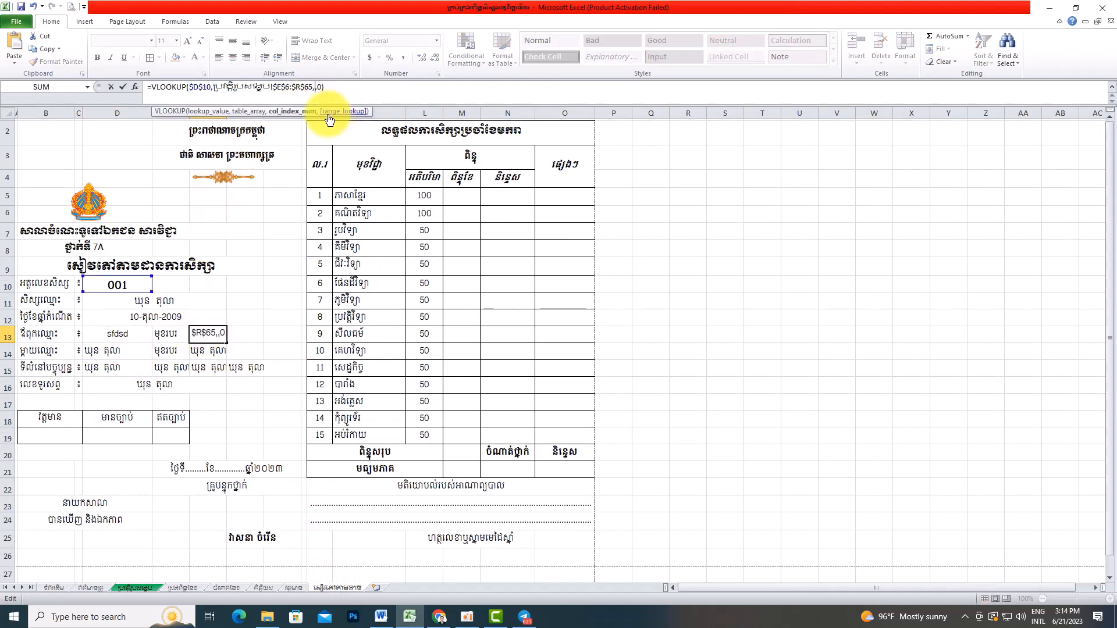
key("Return")
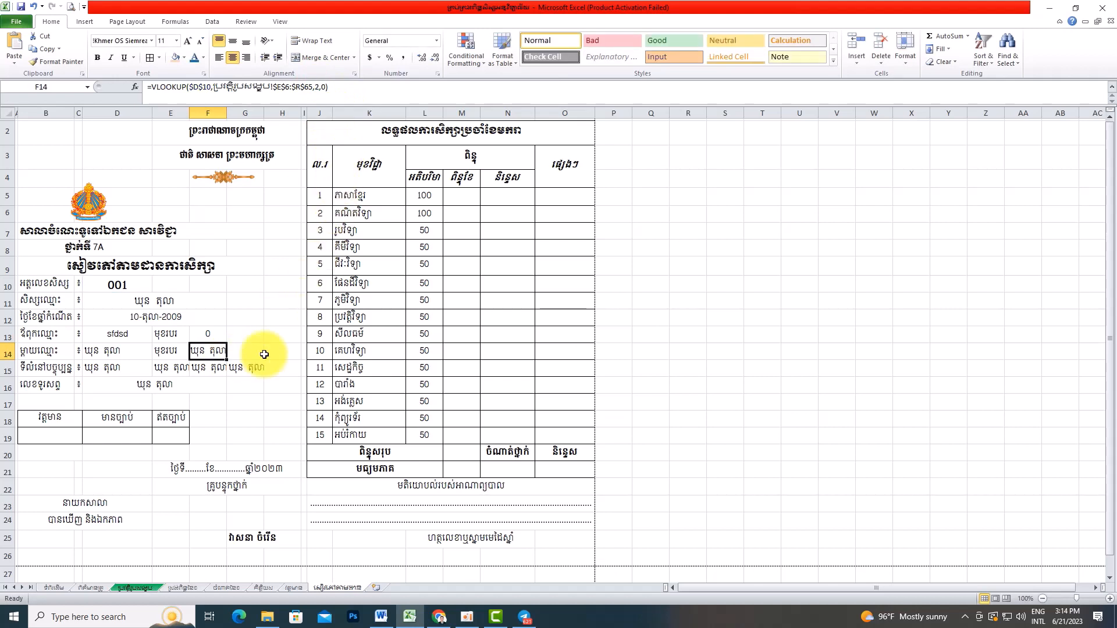
- Set the VLOOKUP column index to 7 in the mother's name cell D14 and centre cells D13 to D15
left_click(120, 353)
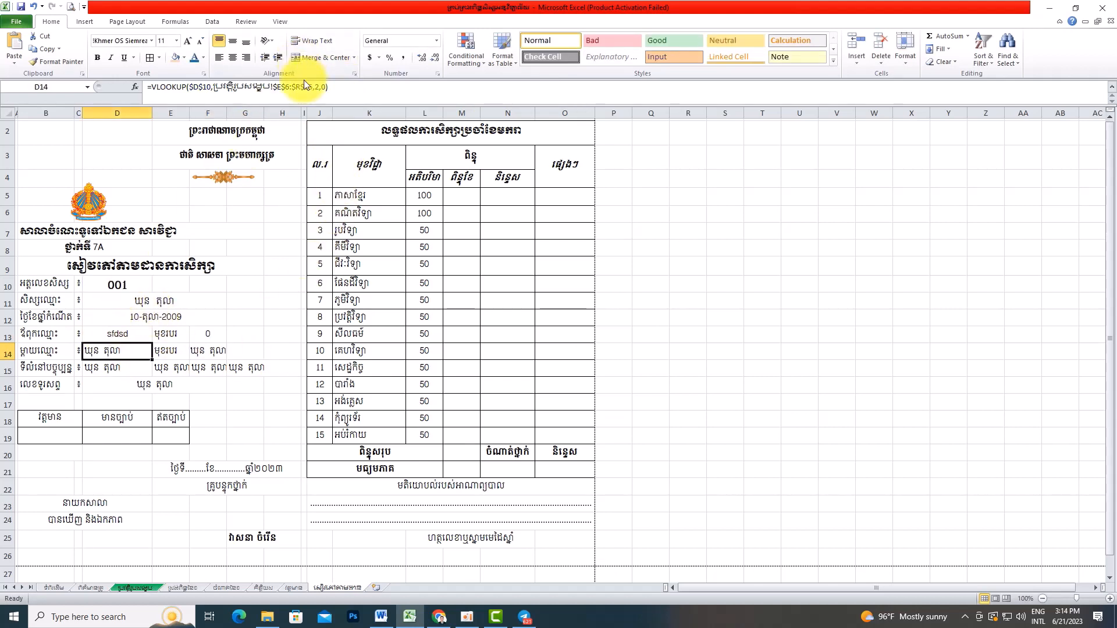
left_click(319, 88)
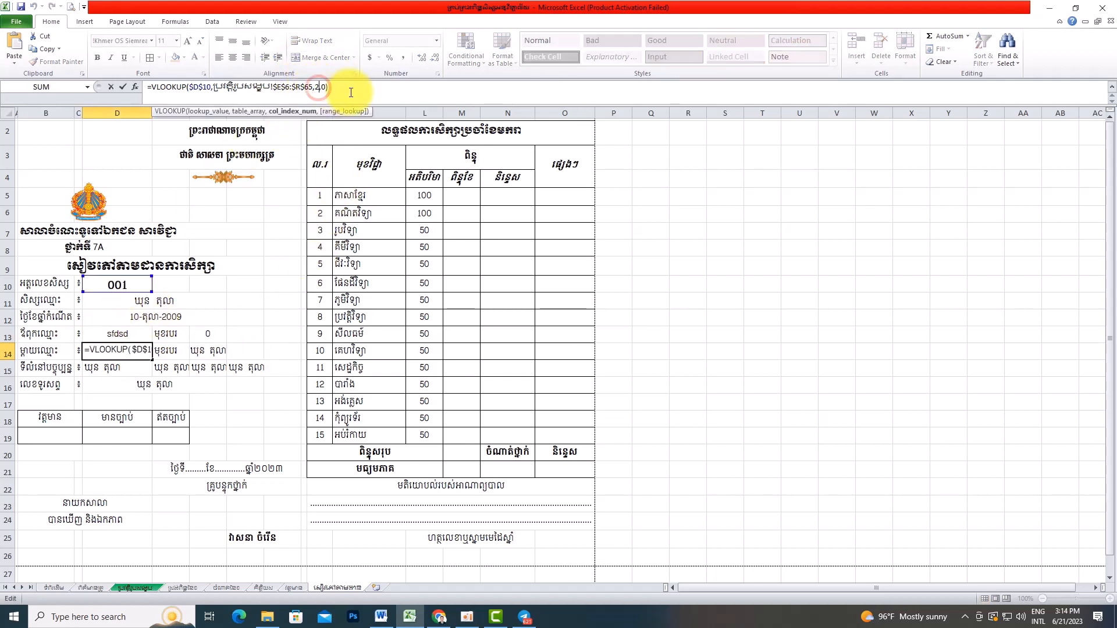
key("Return")
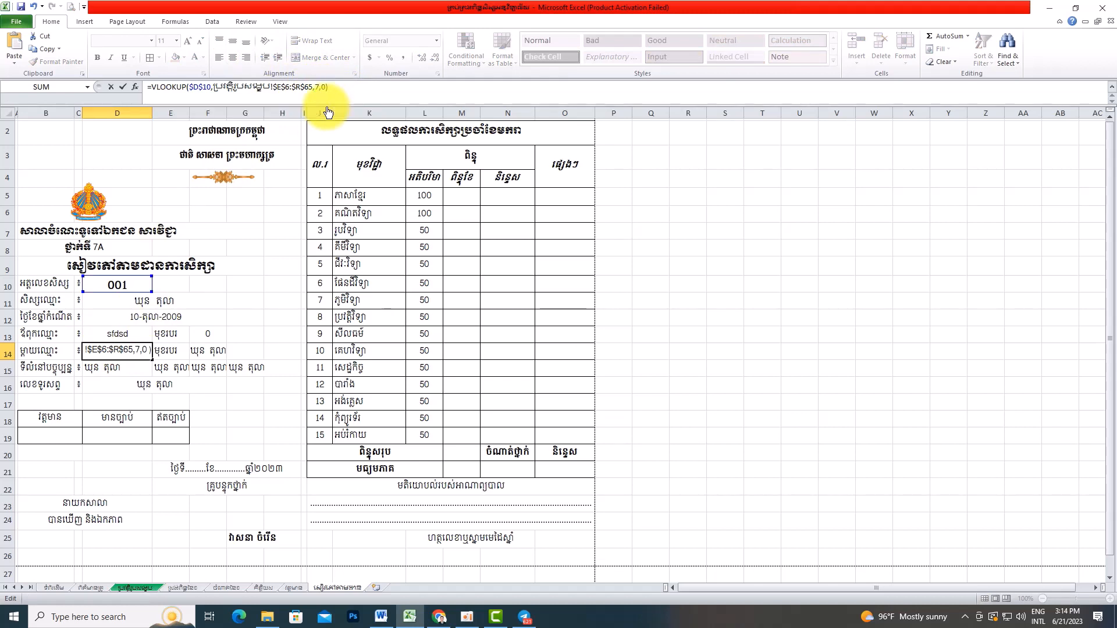
left_click_drag(125, 335, 124, 369)
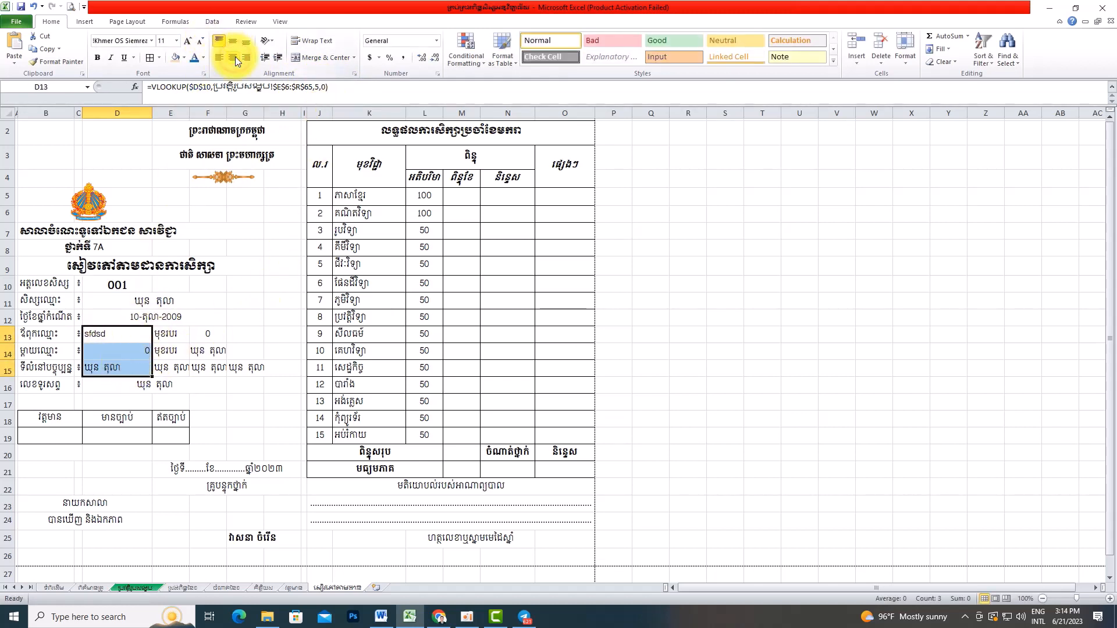
left_click(122, 350)
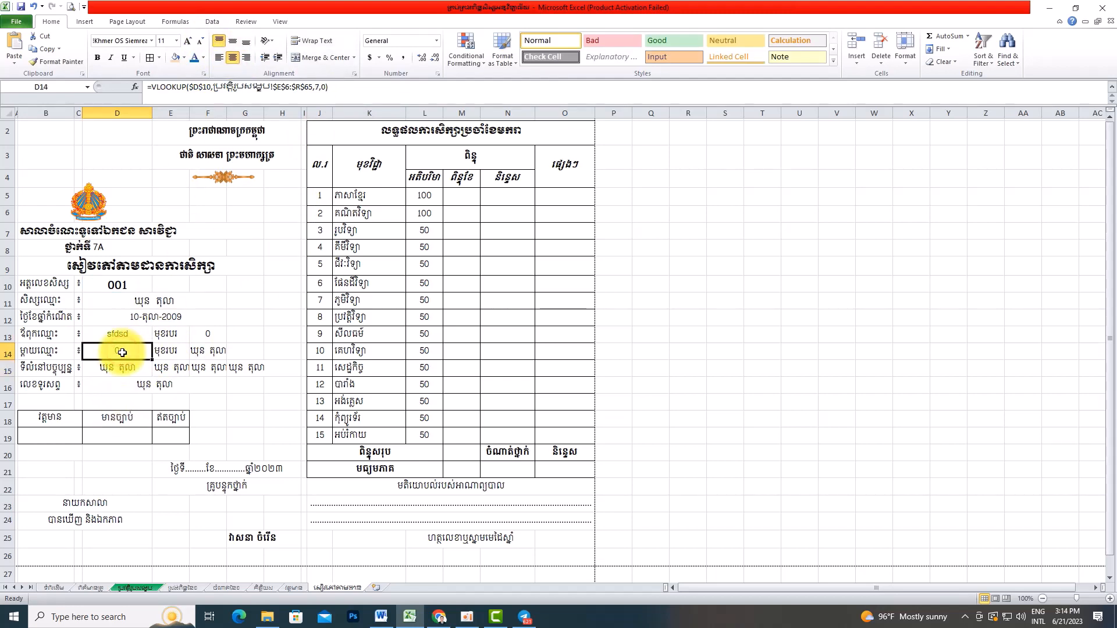
- Check the columns in the student history sheet and set the VLOOKUP column index to 8 in the mother's occupation cell F14
left_click(138, 587)
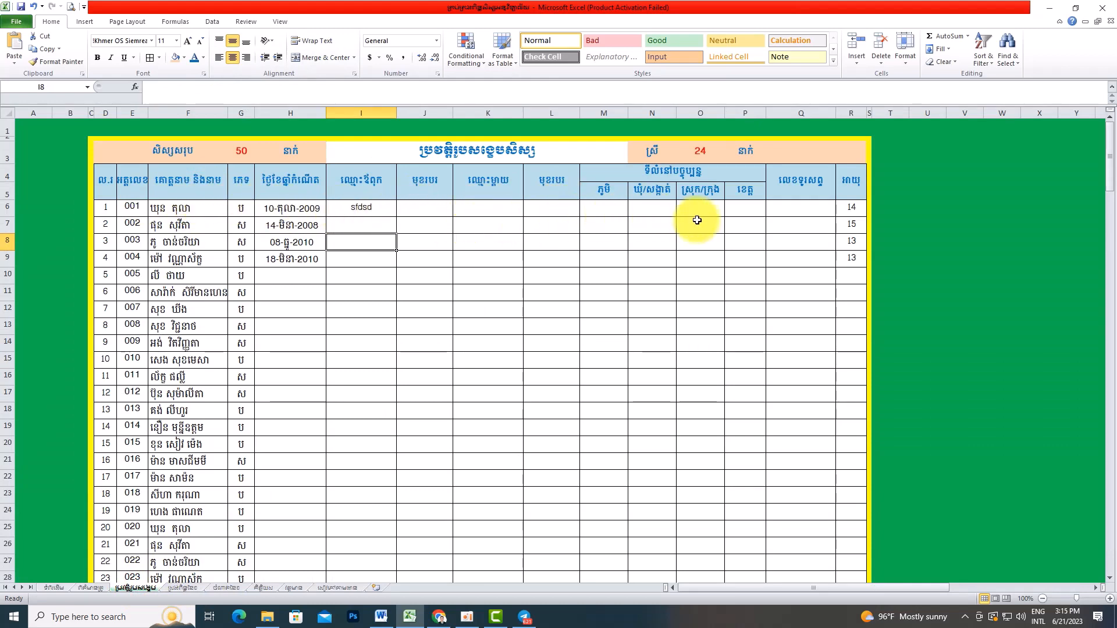
left_click(344, 588)
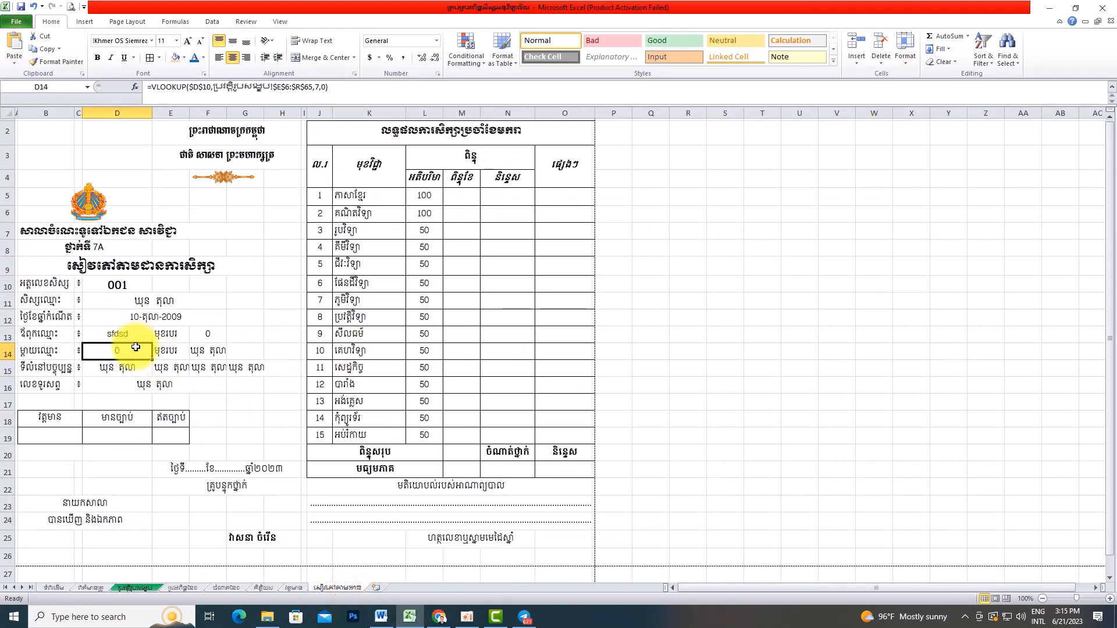
left_click(208, 351)
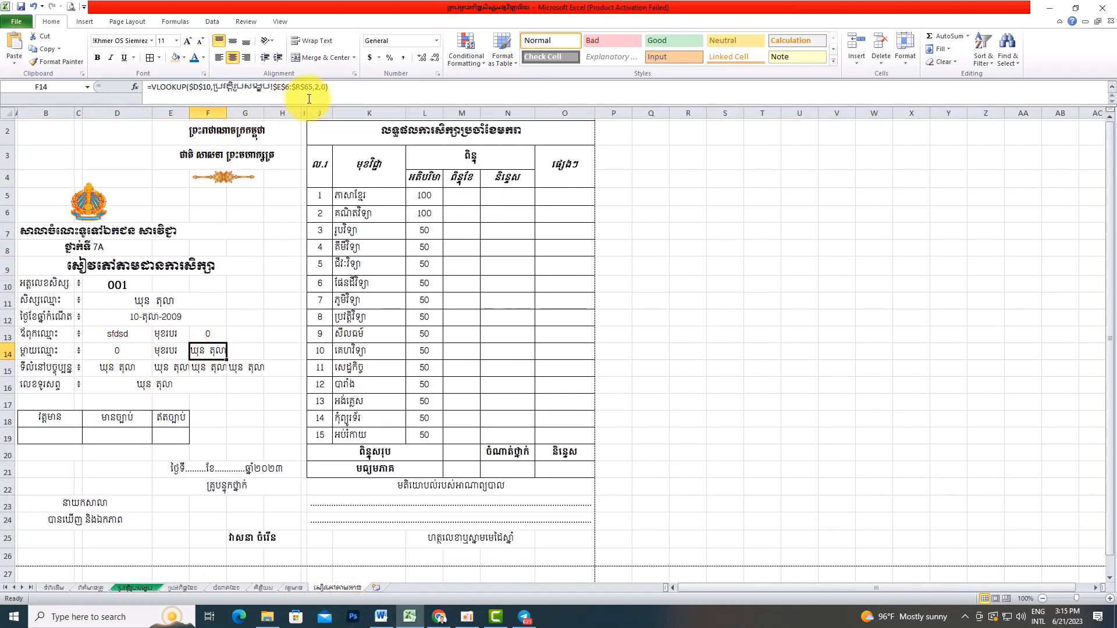
left_click(138, 347)
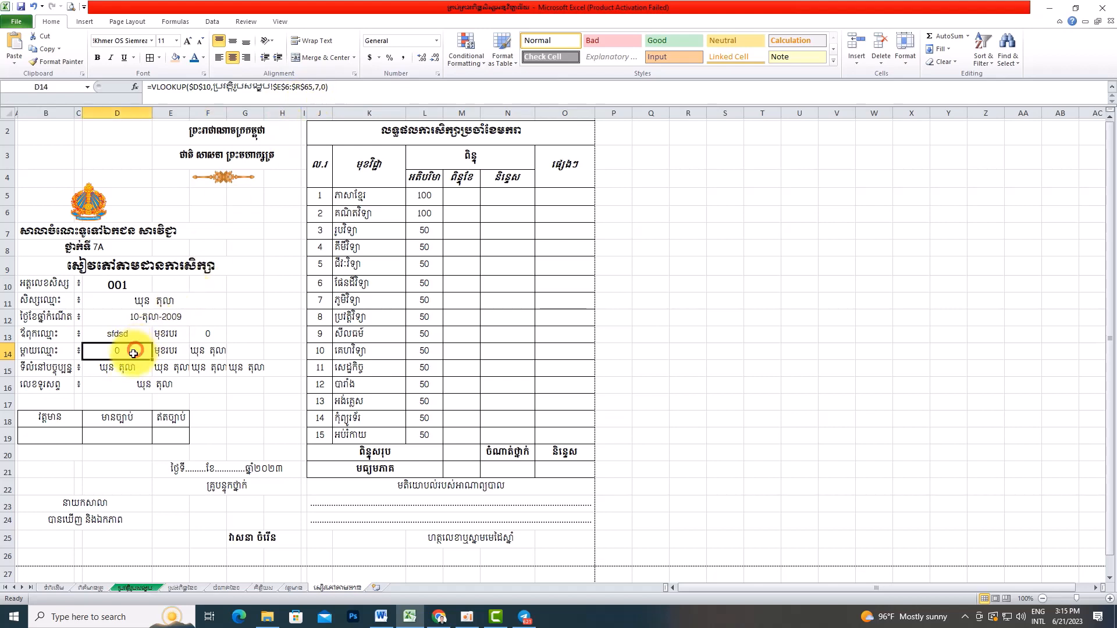
left_click(207, 351)
left_click(326, 87)
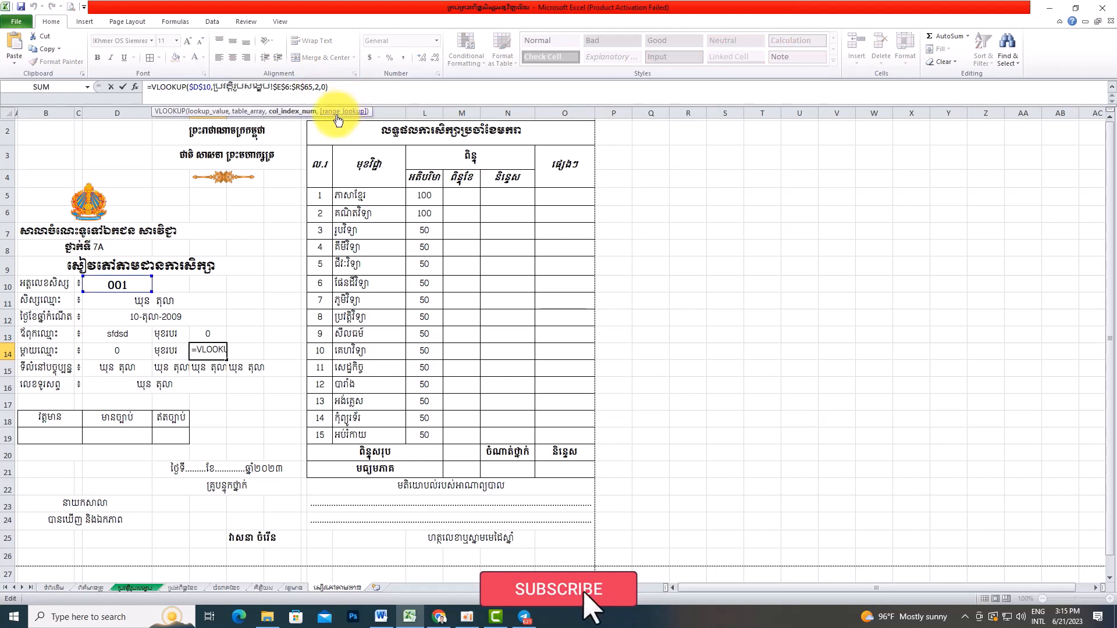
key("BackSpace")
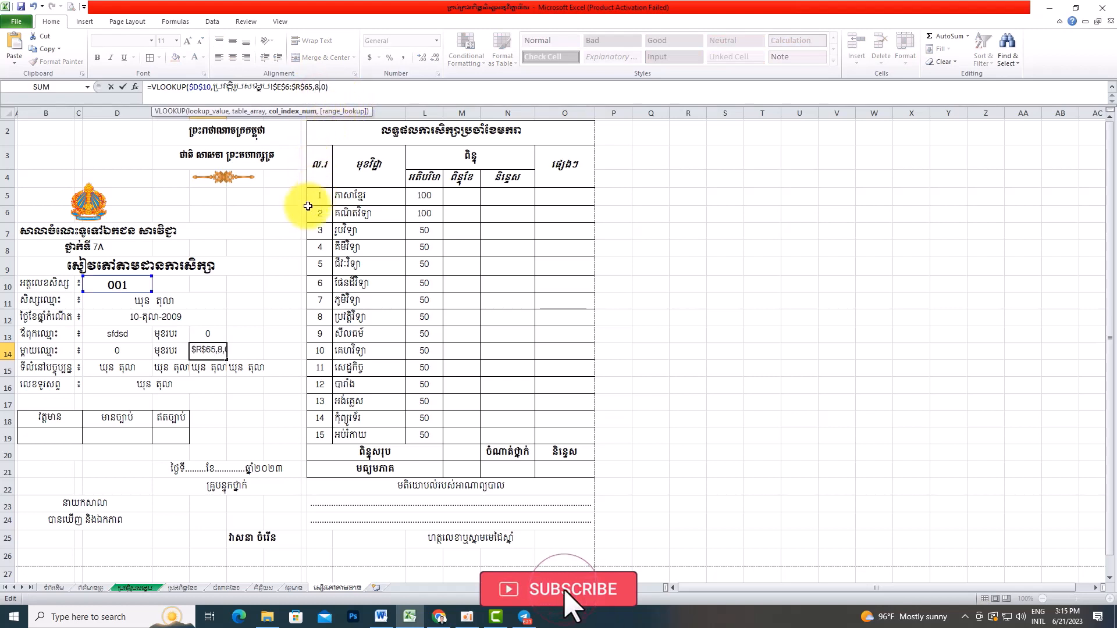
key("Return")
- Set the VLOOKUP column index to 9 in the village cell D15 of the current address row
left_click(108, 367)
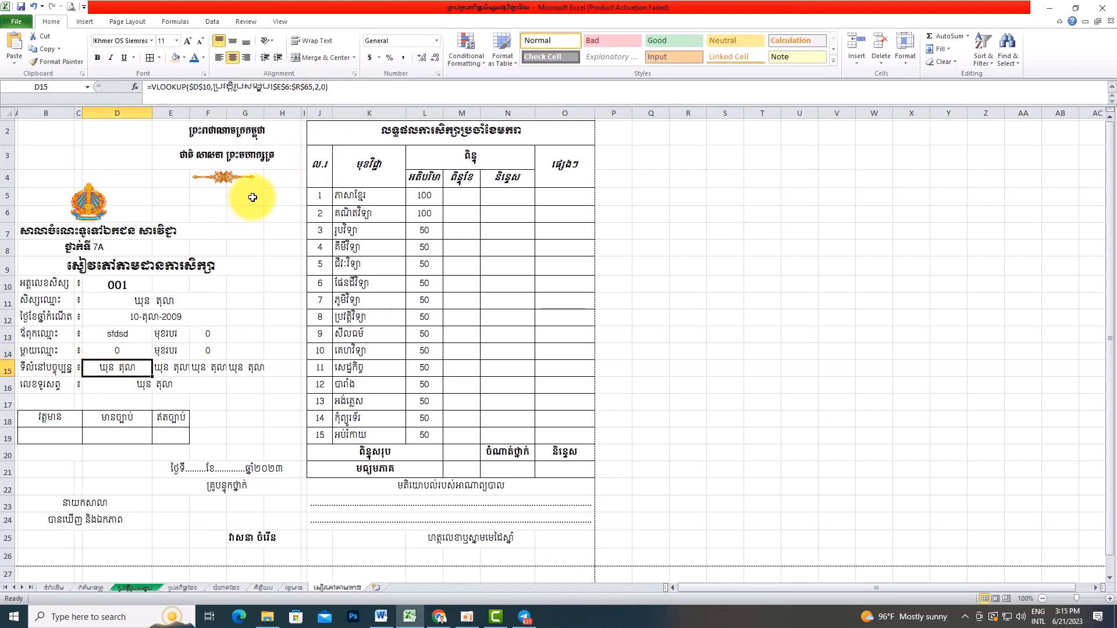
left_click(319, 87)
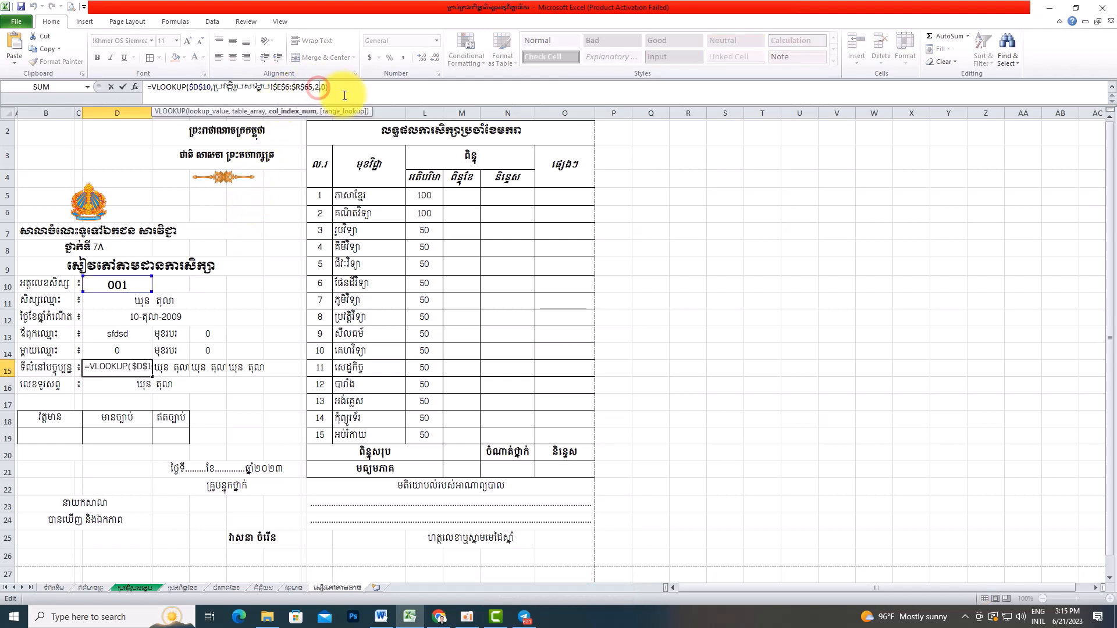
key("BackSpace")
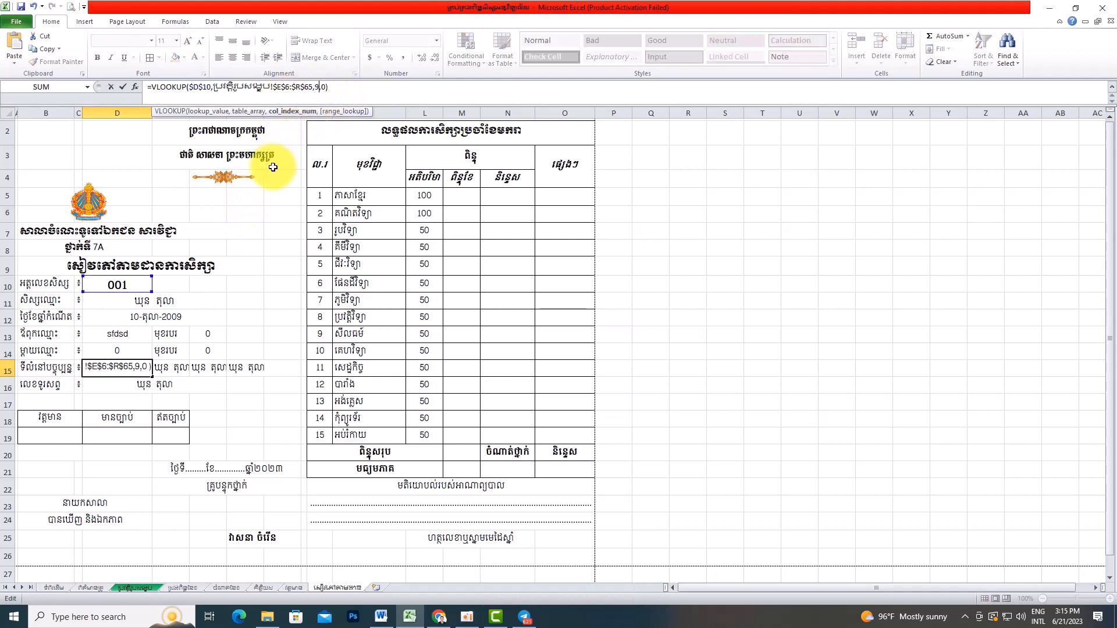
key("Return")
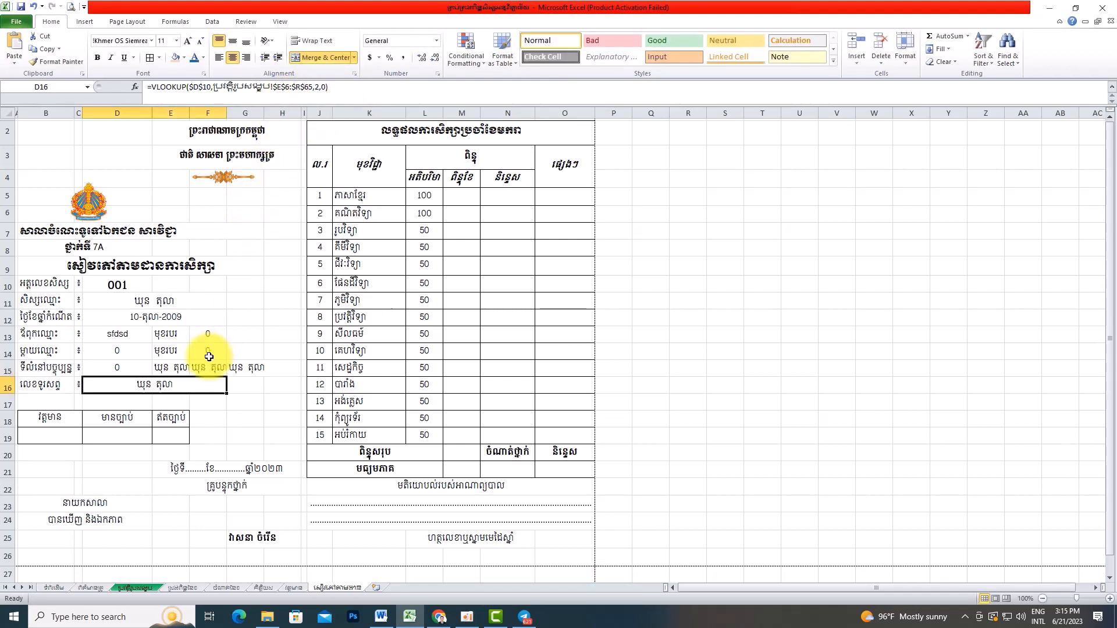
- Set the VLOOKUP column index to 10 in the commune cell E15 of the current address row
left_click(167, 370)
left_click(320, 87)
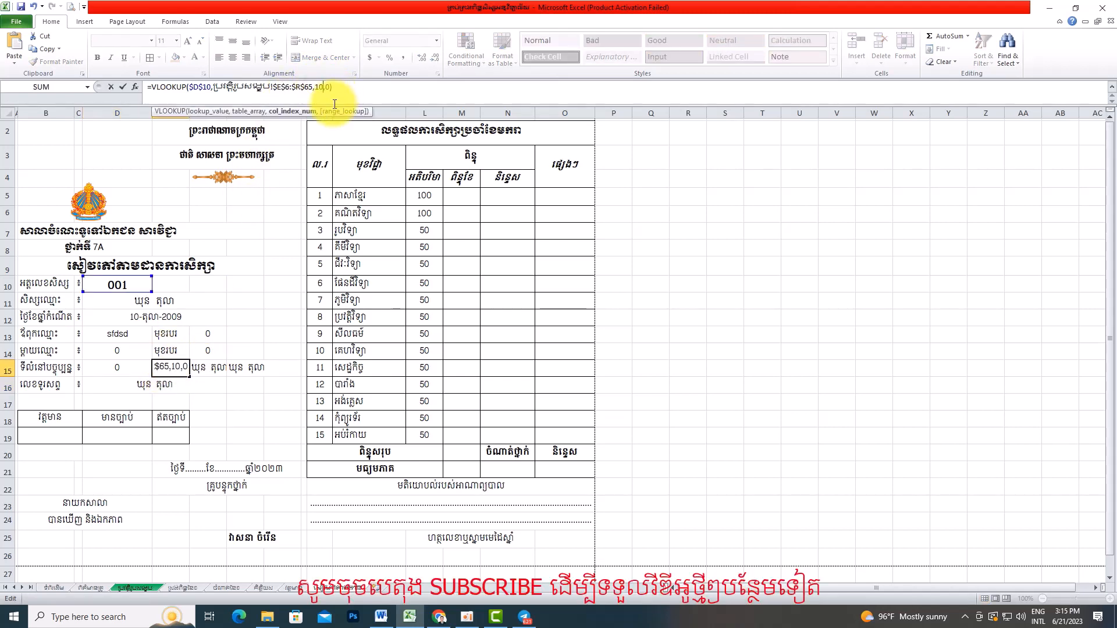
key("Return")
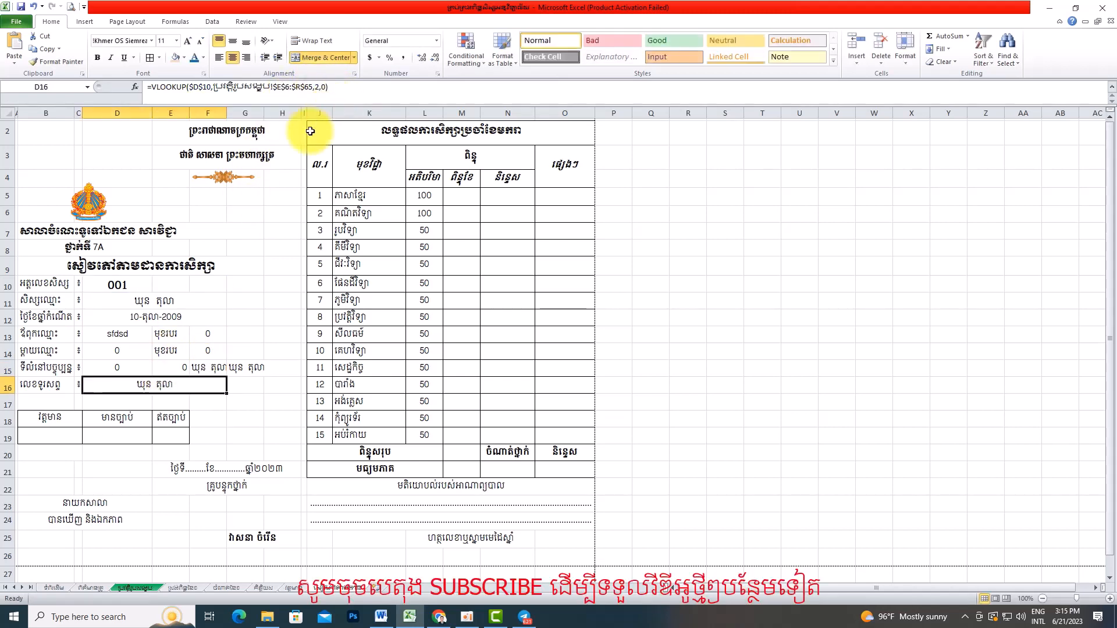
- Set the VLOOKUP column index to 11 in the district cell F15 and to 12 in the province cell G15
left_click(219, 370)
left_click(317, 87)
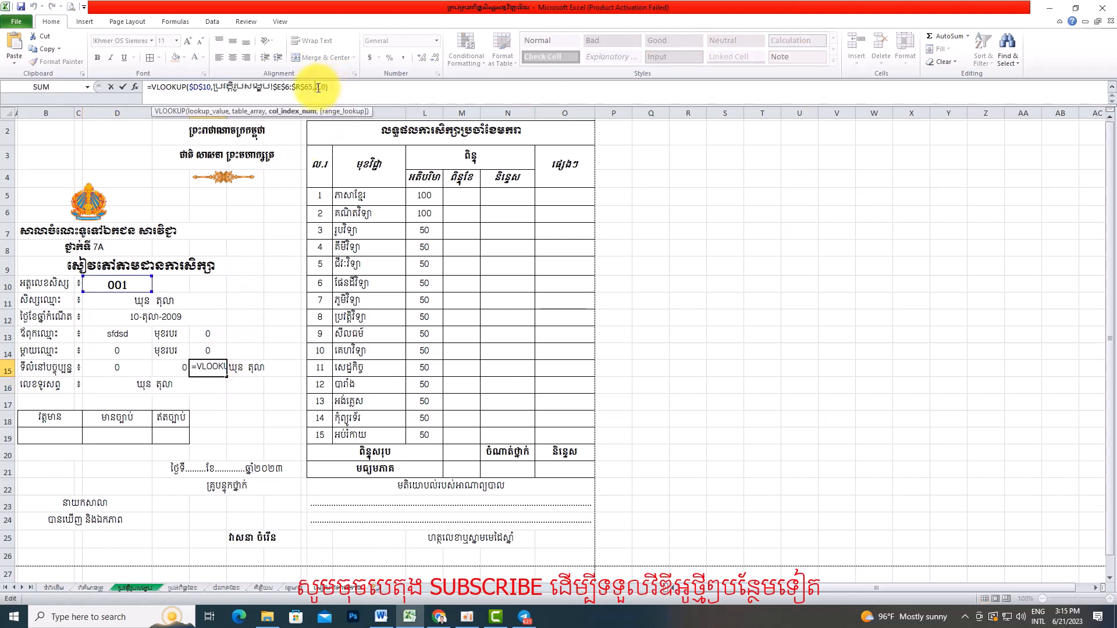
key("BackSpace")
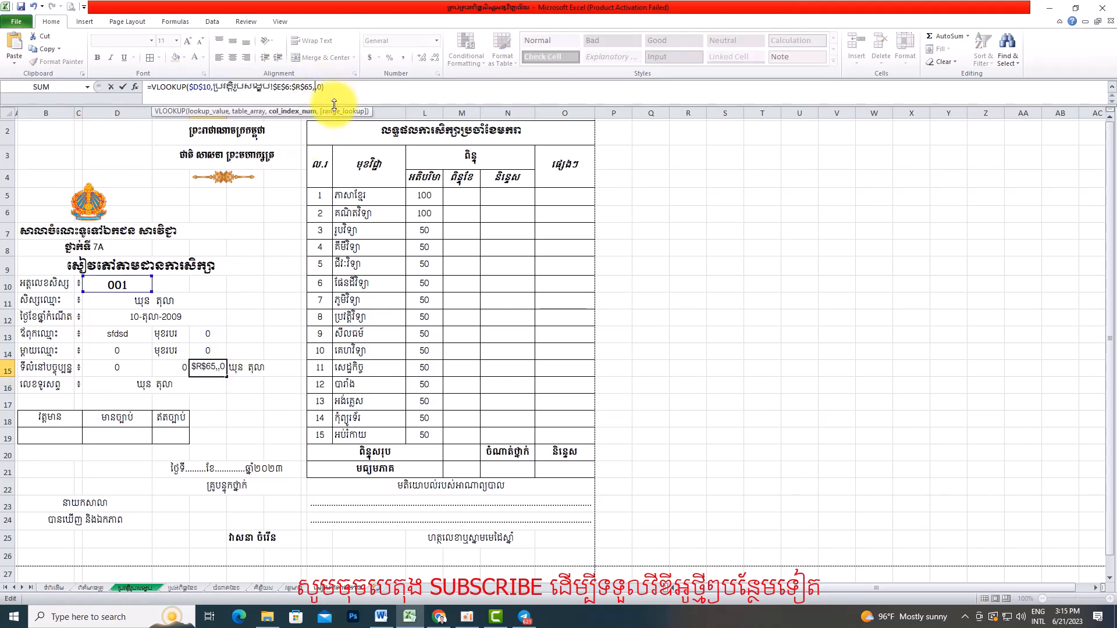
type("11")
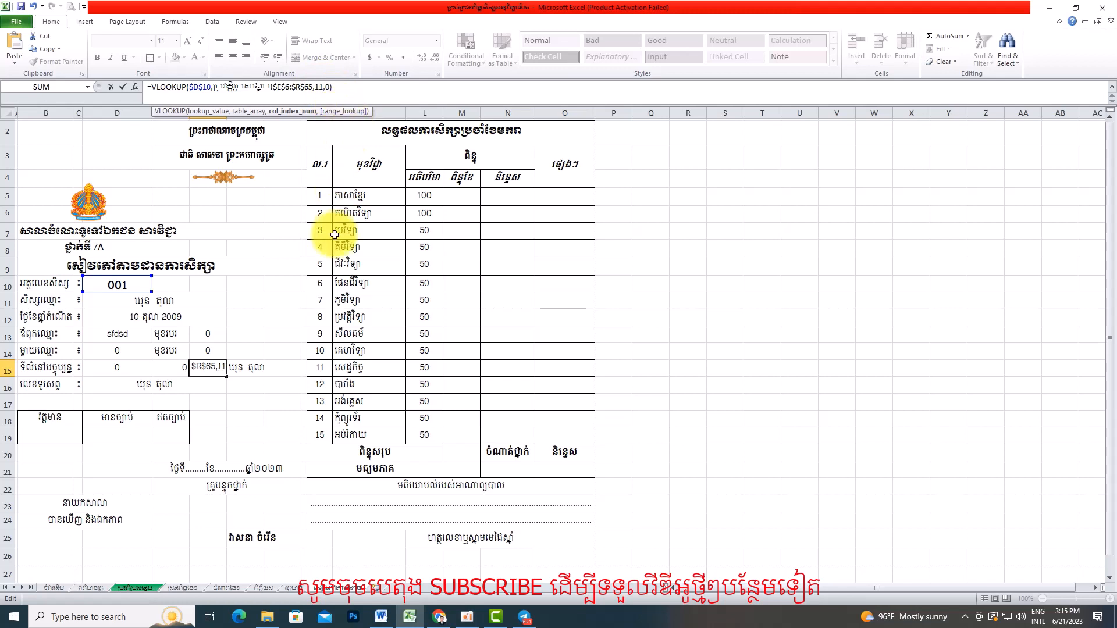
left_click(249, 368)
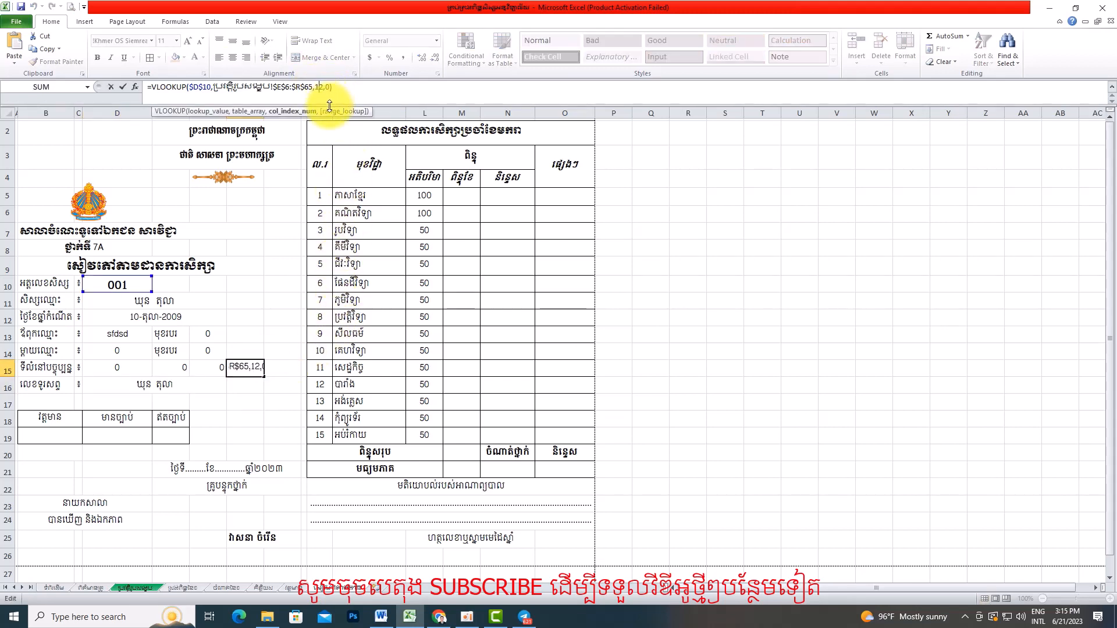
key("Return")
- Set the VLOOKUP column index to 13 in the phone number cell D16 and centre cells D15 to H16
left_click(146, 385)
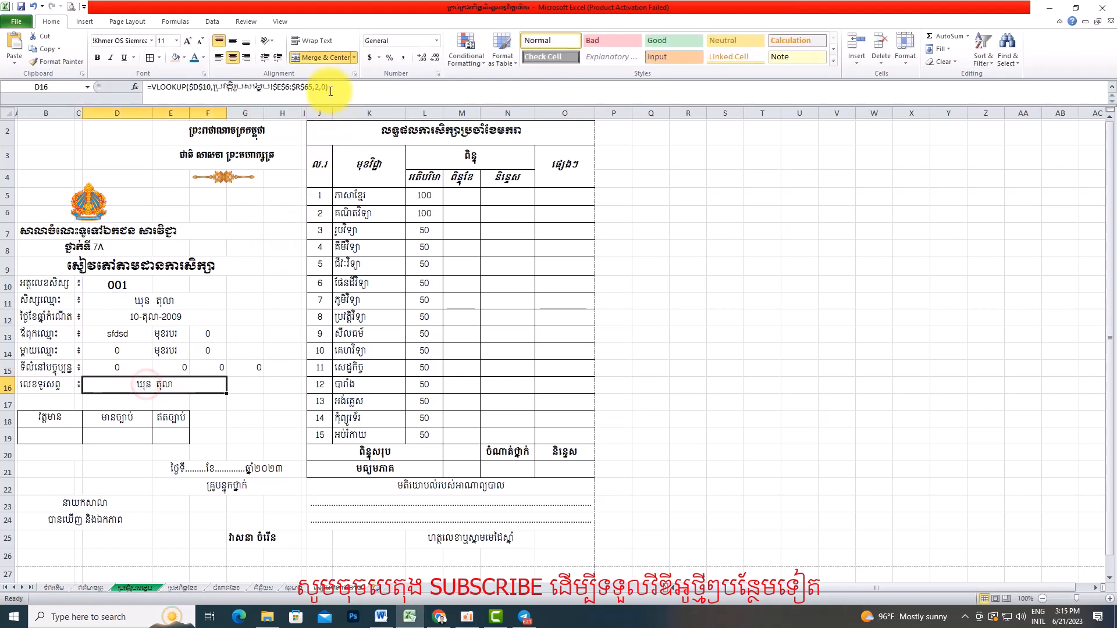
left_click(323, 88)
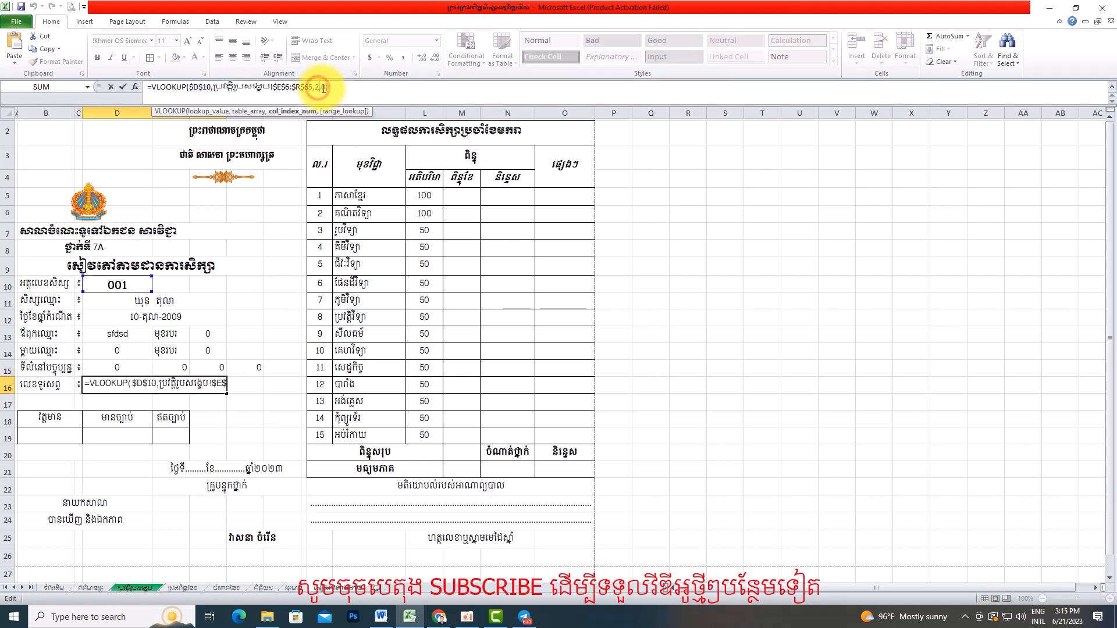
key("BackSpace")
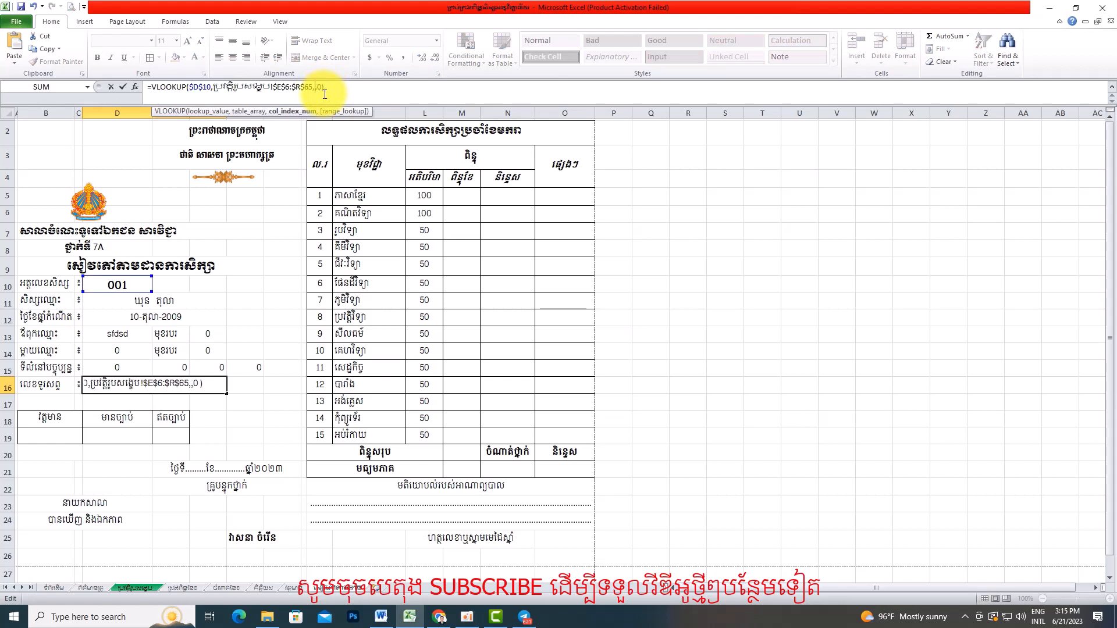
type("13")
key("Return")
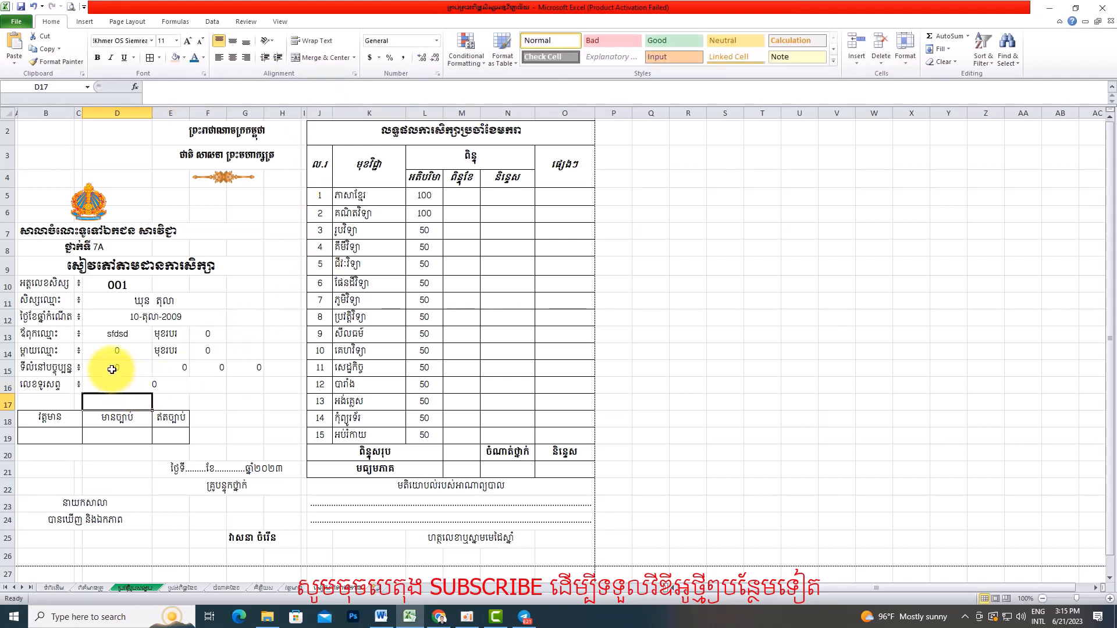
left_click_drag(111, 369, 288, 380)
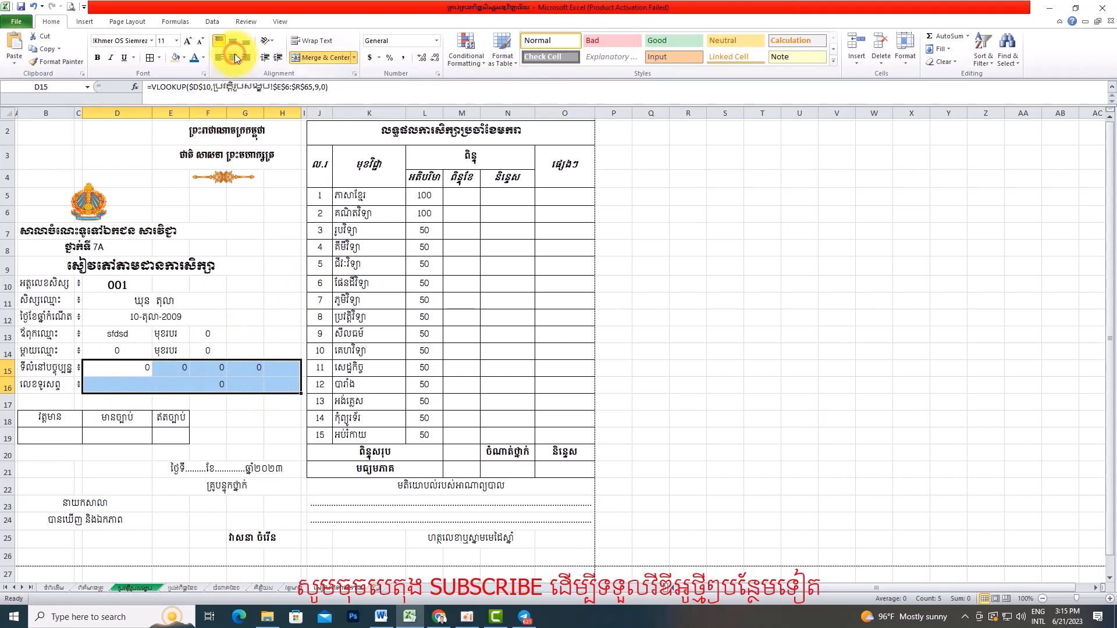
left_click(192, 381)
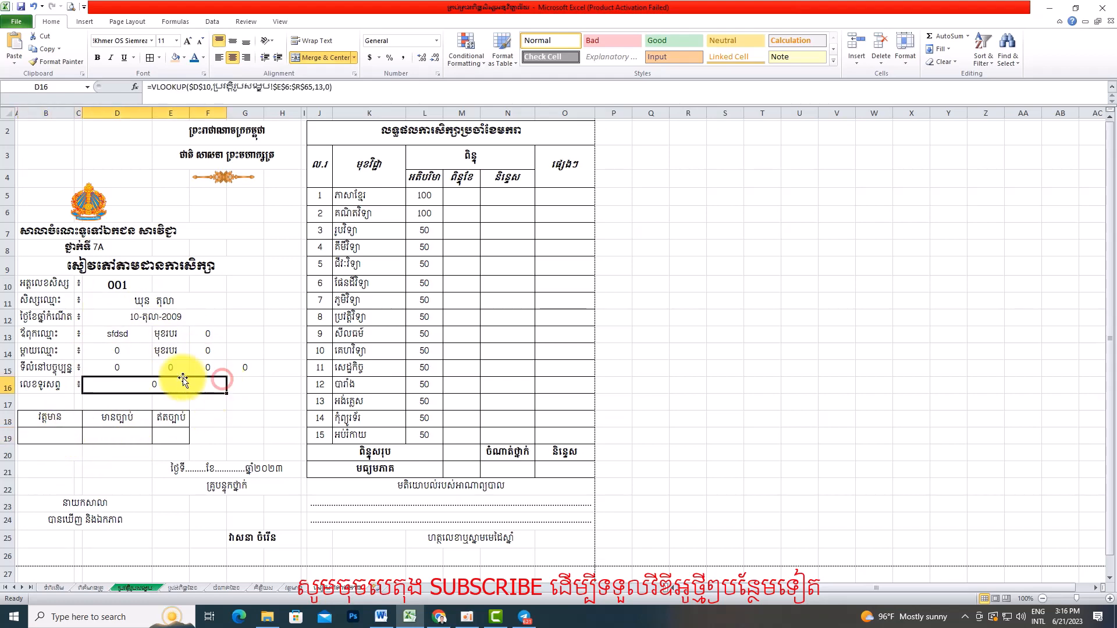
- In the student history sheet, enter a sample father's name in I6 and the occupation កសិករ in J6 for student 001
left_click(140, 588)
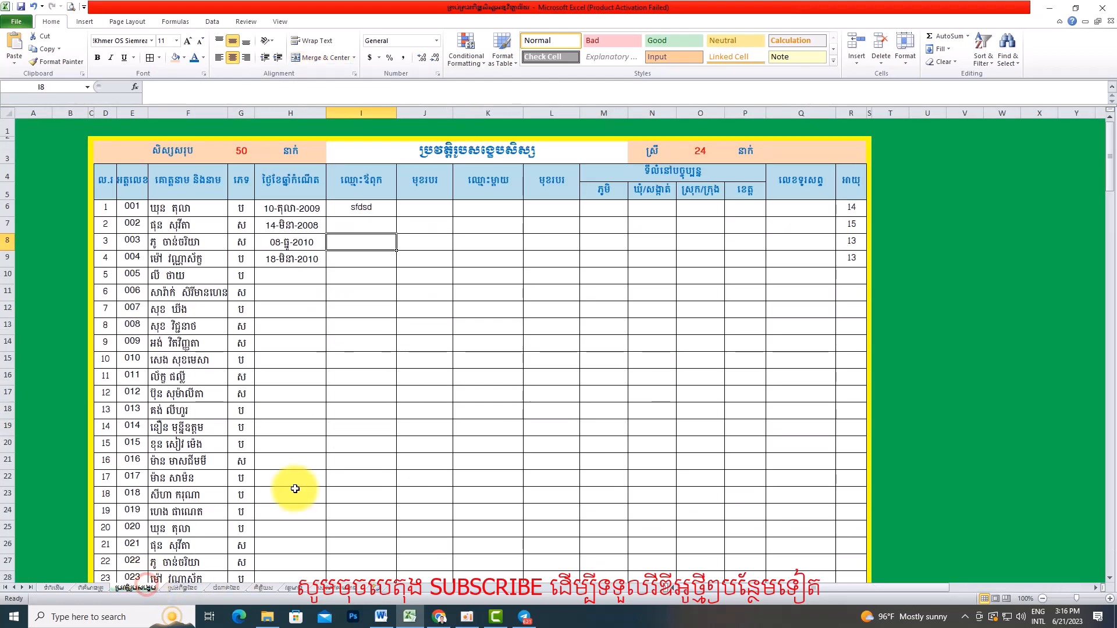
left_click(410, 209)
type("hfd")
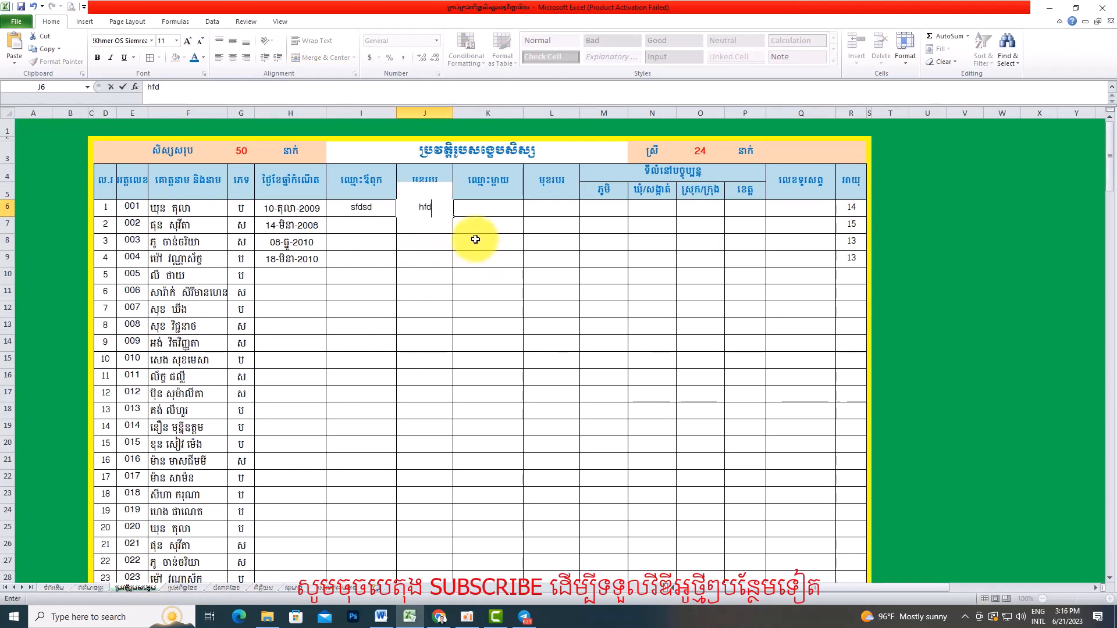
left_click(488, 214)
left_click(372, 208)
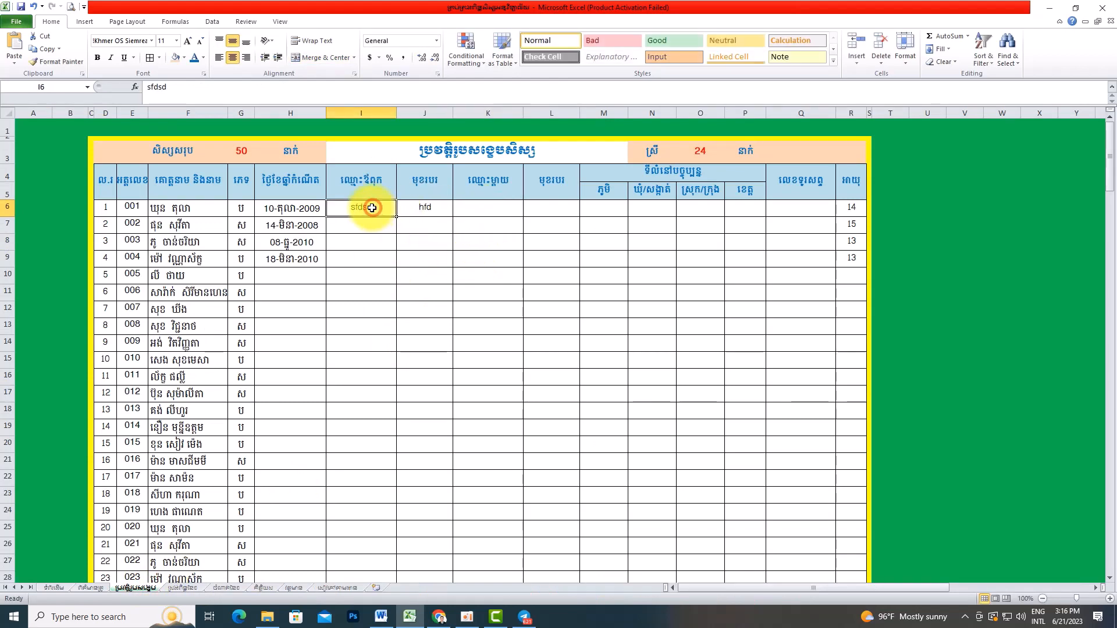
type("ma")
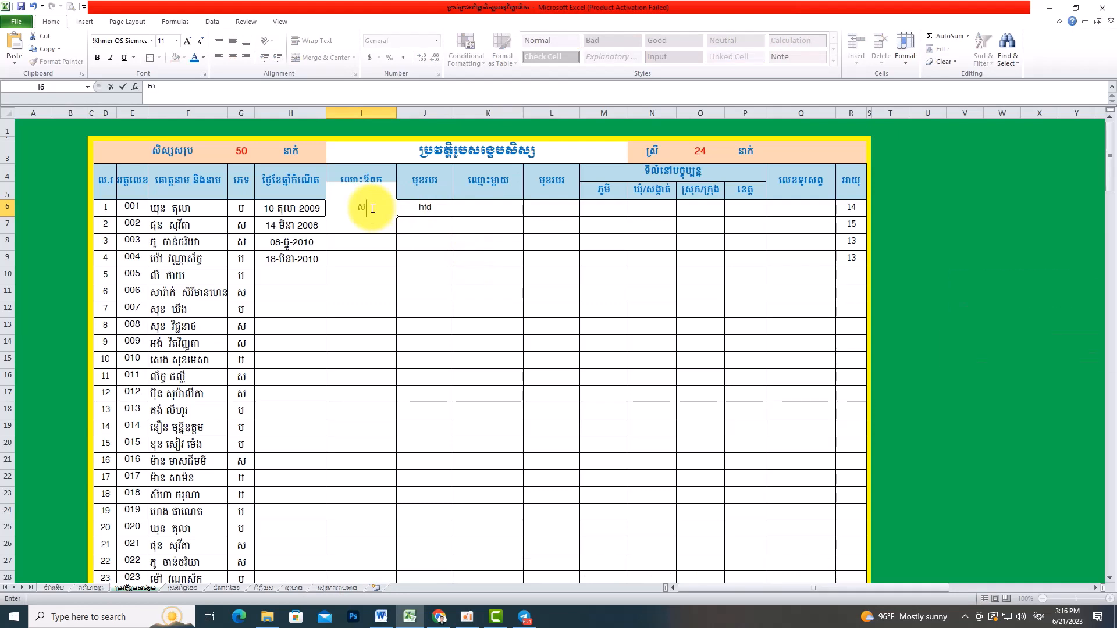
left_click(436, 207)
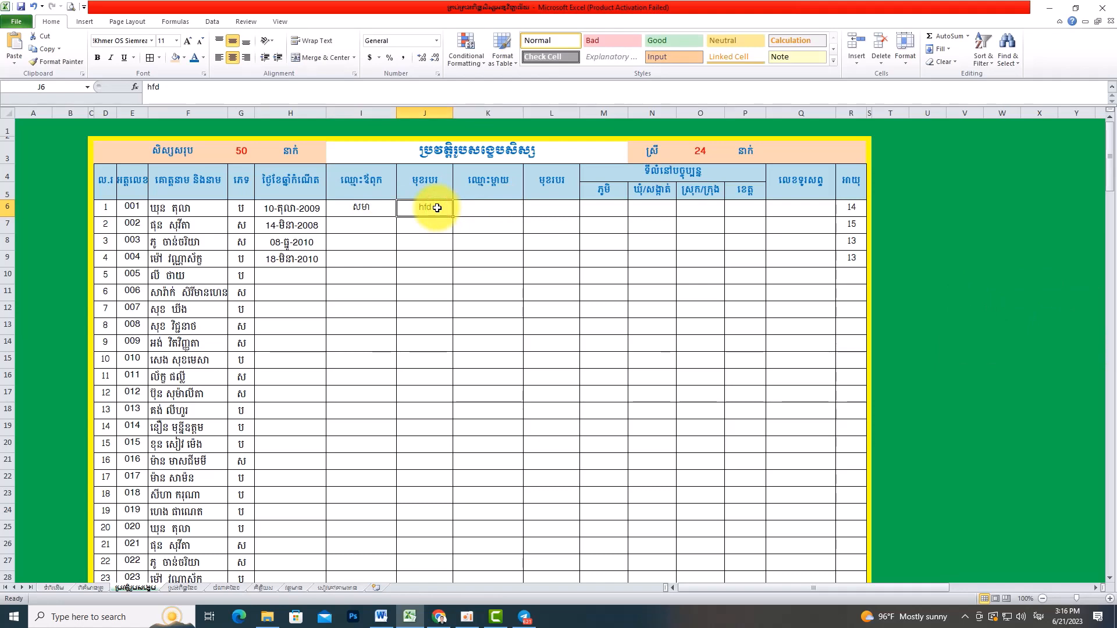
type("សិករ")
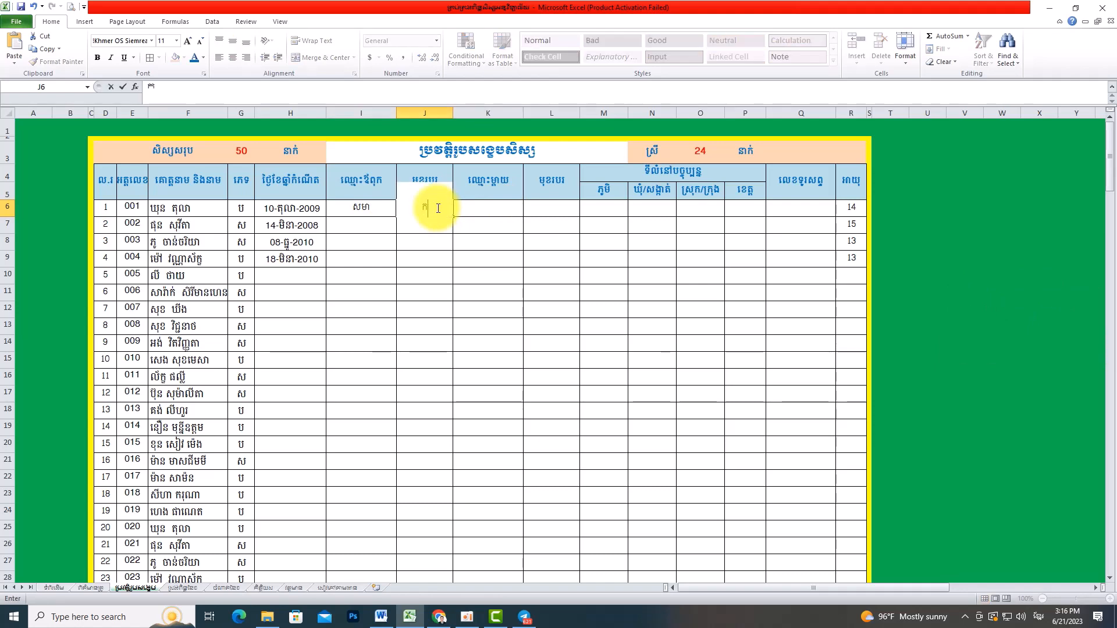
left_click(506, 209)
- Fill the father's name and occupation from I6:J6 across into the mother's name and occupation cells K6:L6
left_click(378, 211)
left_click_drag(378, 211, 428, 204)
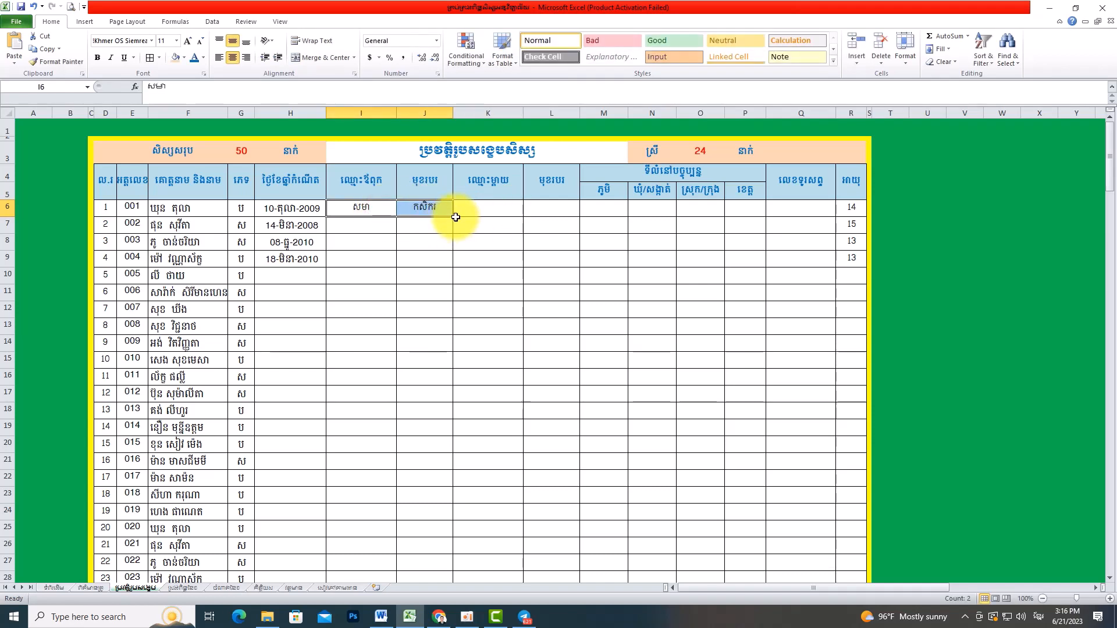
left_click_drag(454, 217, 531, 211)
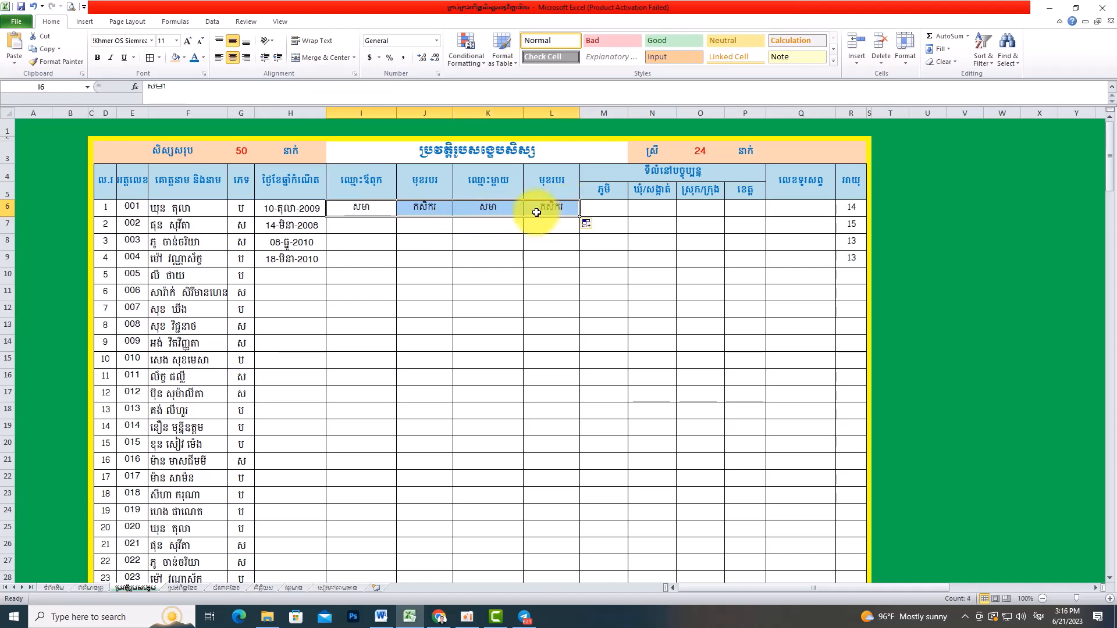
- Enter student 001's current address in row 6: village ក, commune ខ, district គ្រូបន្ទុកថ្នាក់ and province ឃ
left_click(613, 205)
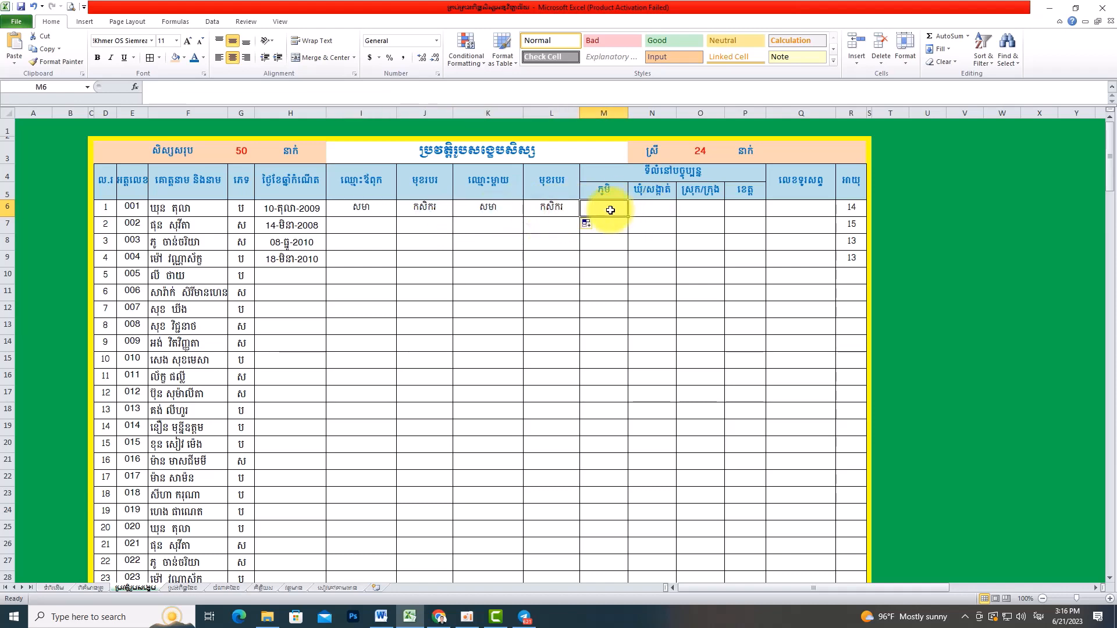
type("ក")
type("ខ")
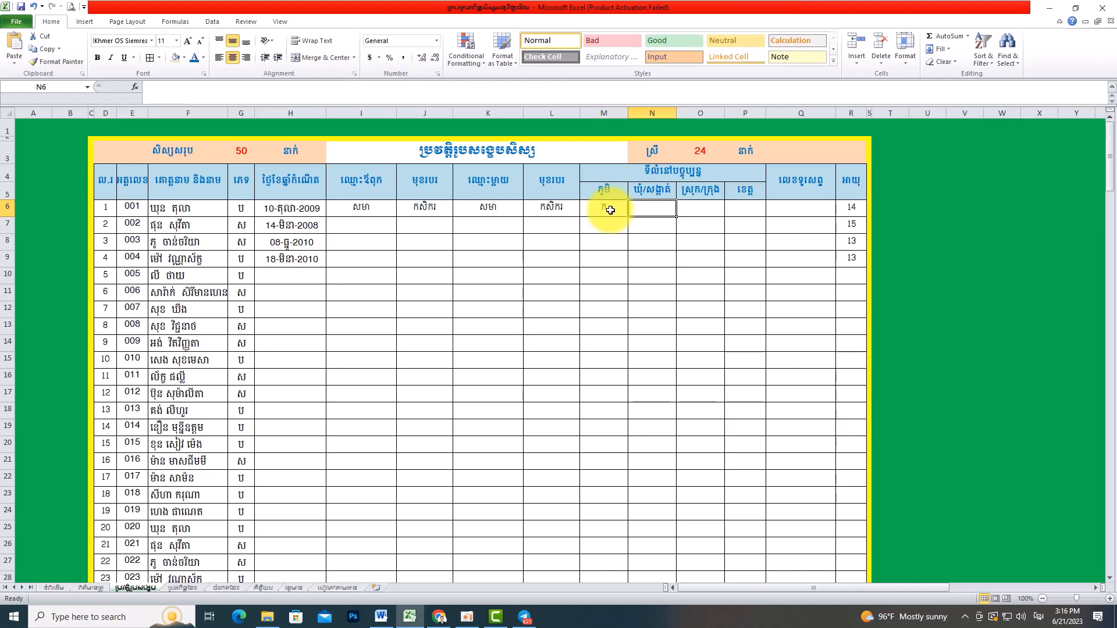
key("Tab")
key("Tab")
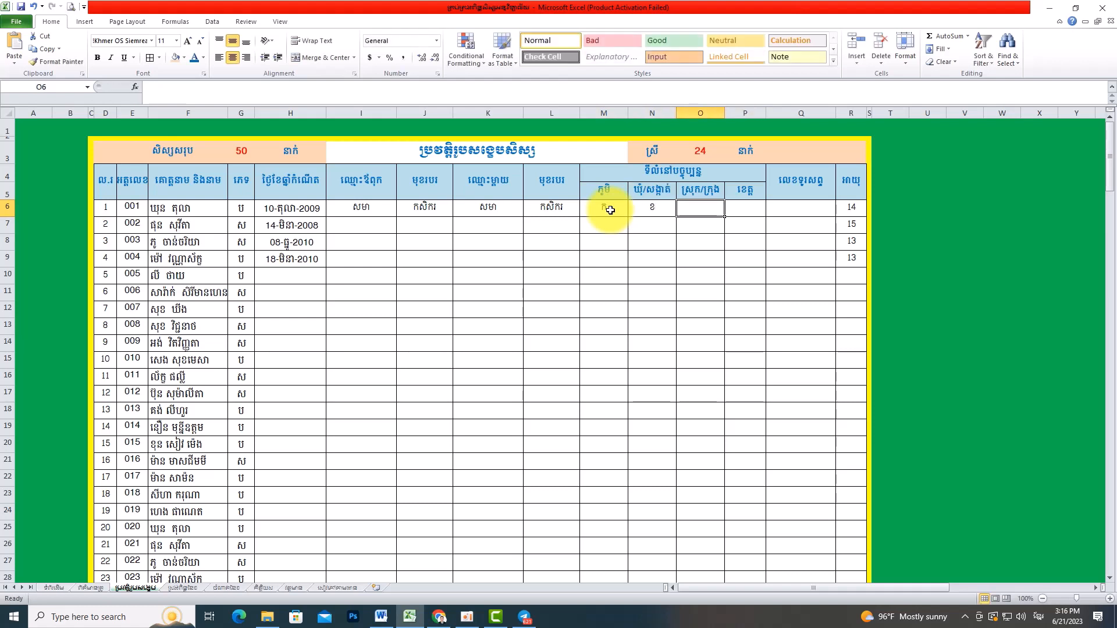
type("គ្រូបន្ទុកថ្នាក់")
key("Tab")
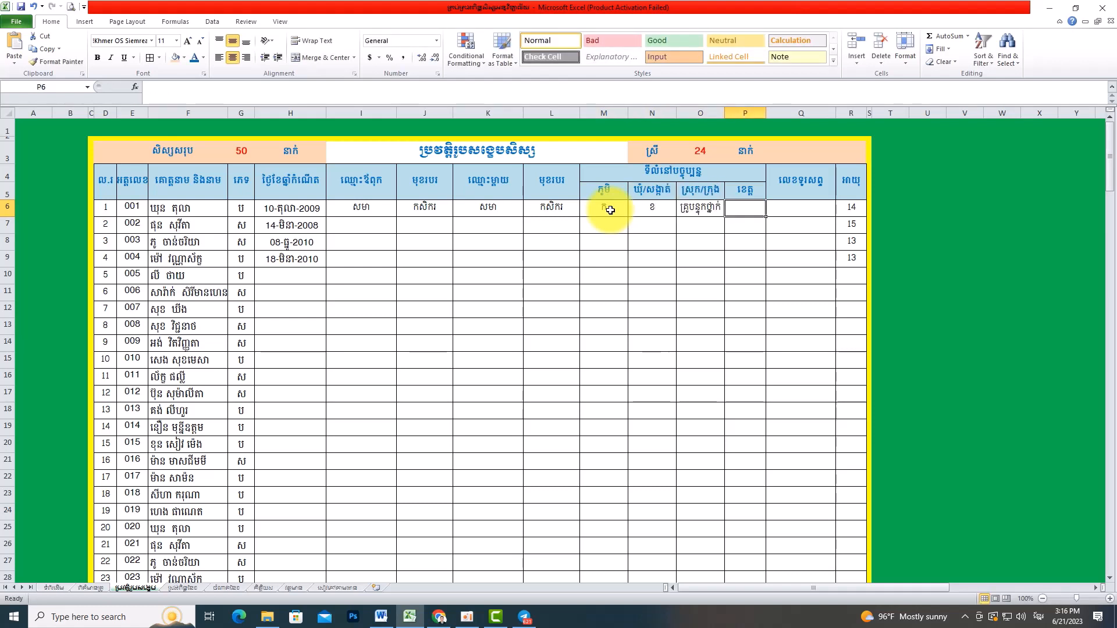
type("ឃ")
- Shorten the district entry in cell O6 to គ្រូ
left_click(700, 206)
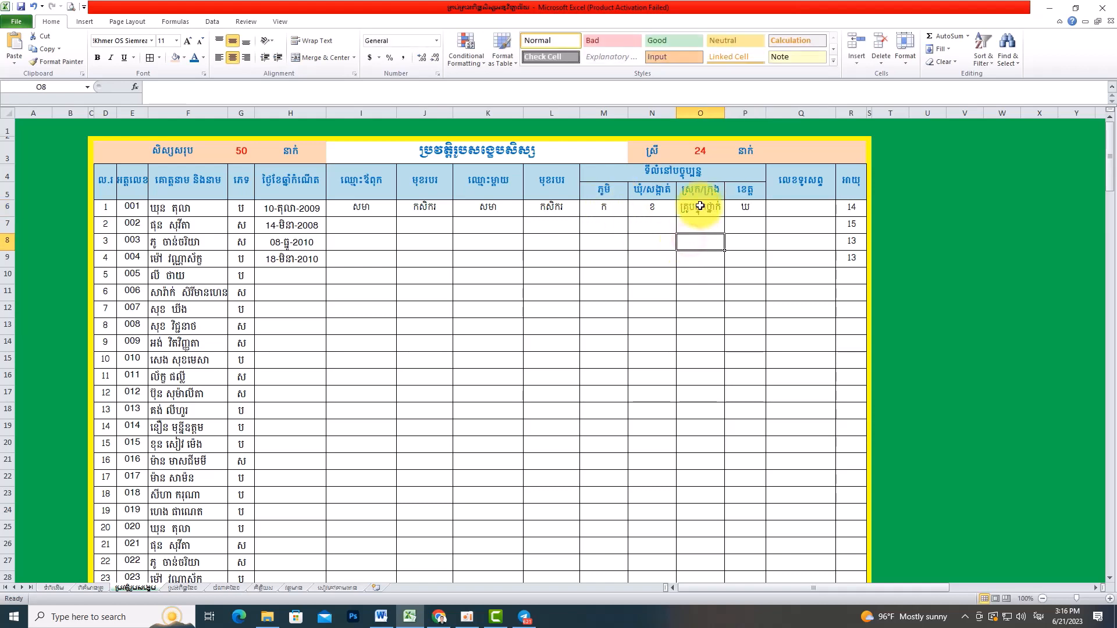
double_click(699, 206)
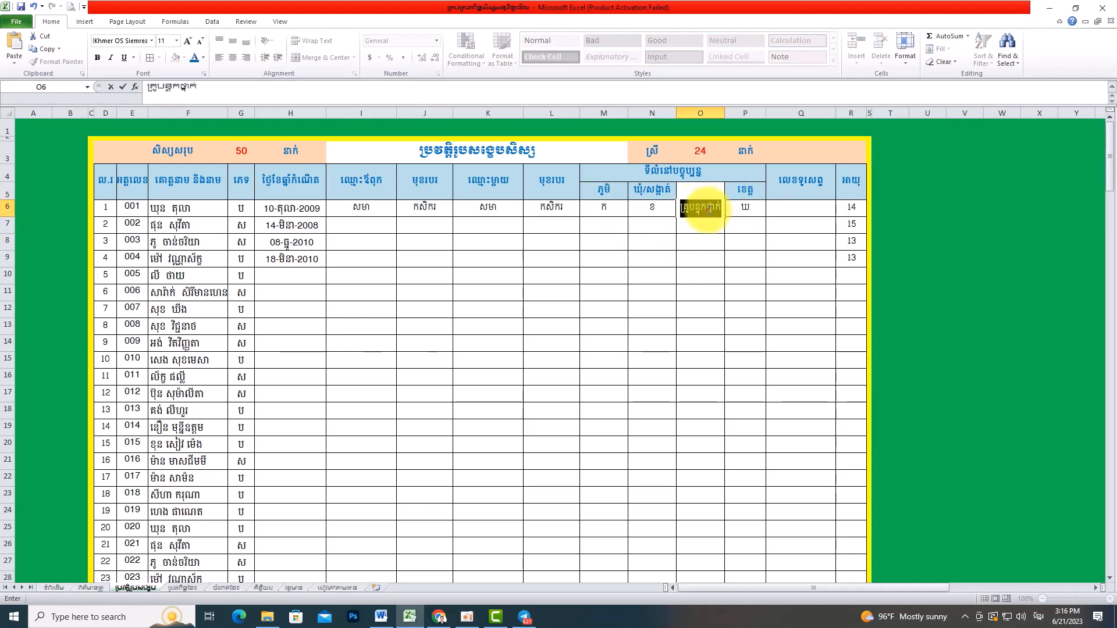
left_click(704, 209)
left_click_drag(721, 206, 689, 207)
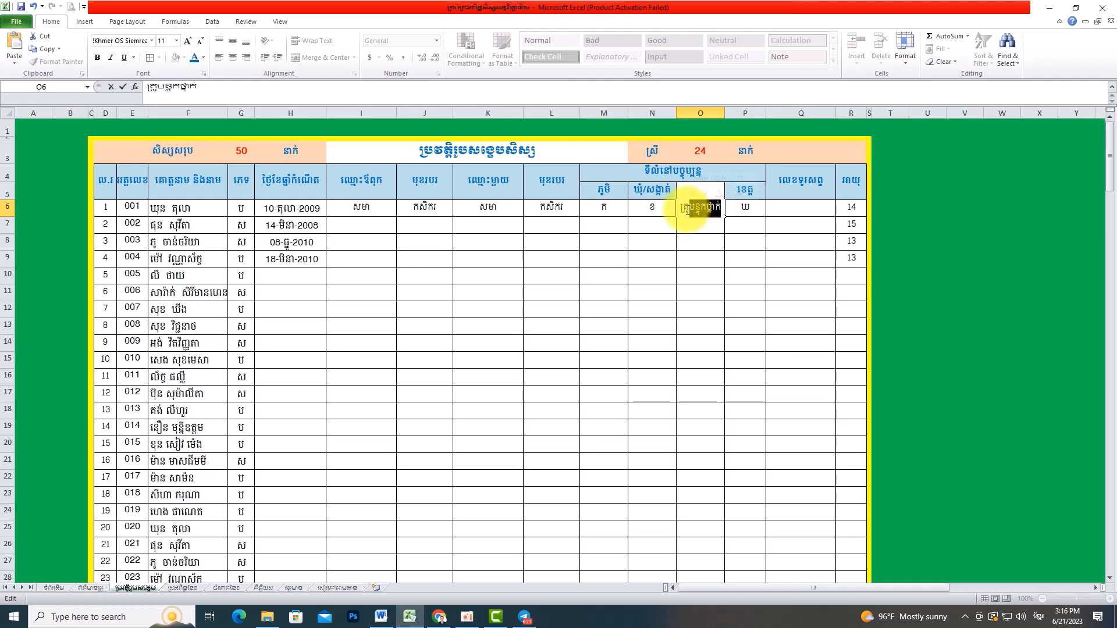
key("BackSpace")
left_click(684, 235)
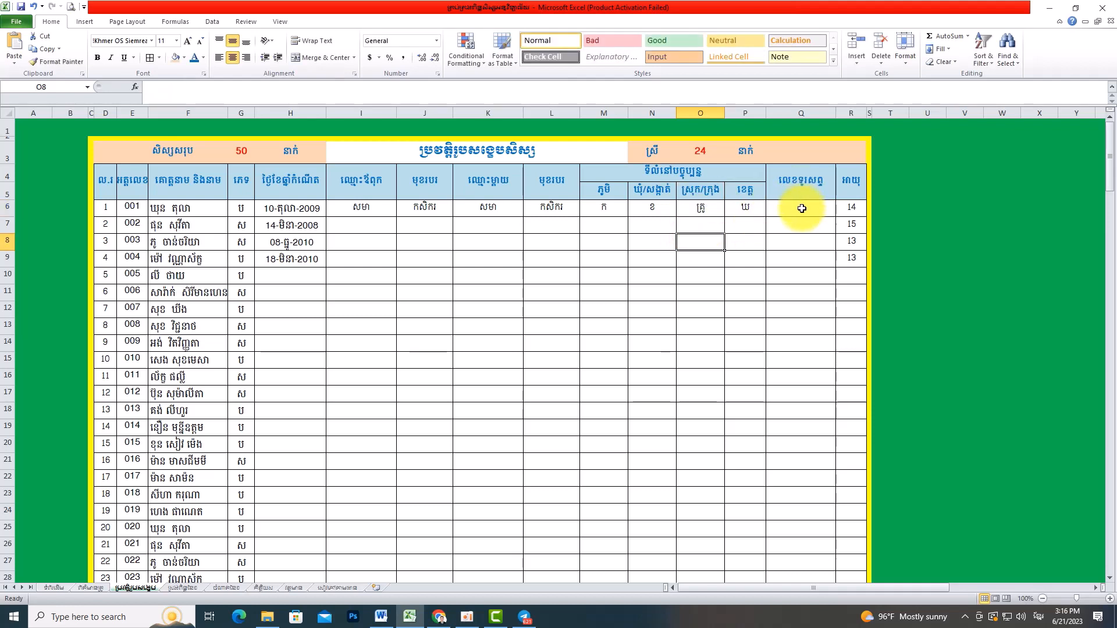
- Start a VLOOKUP formula in cell B19 of the follow-up report sheet, using the student ID in D10 as the lookup value
left_click(340, 589)
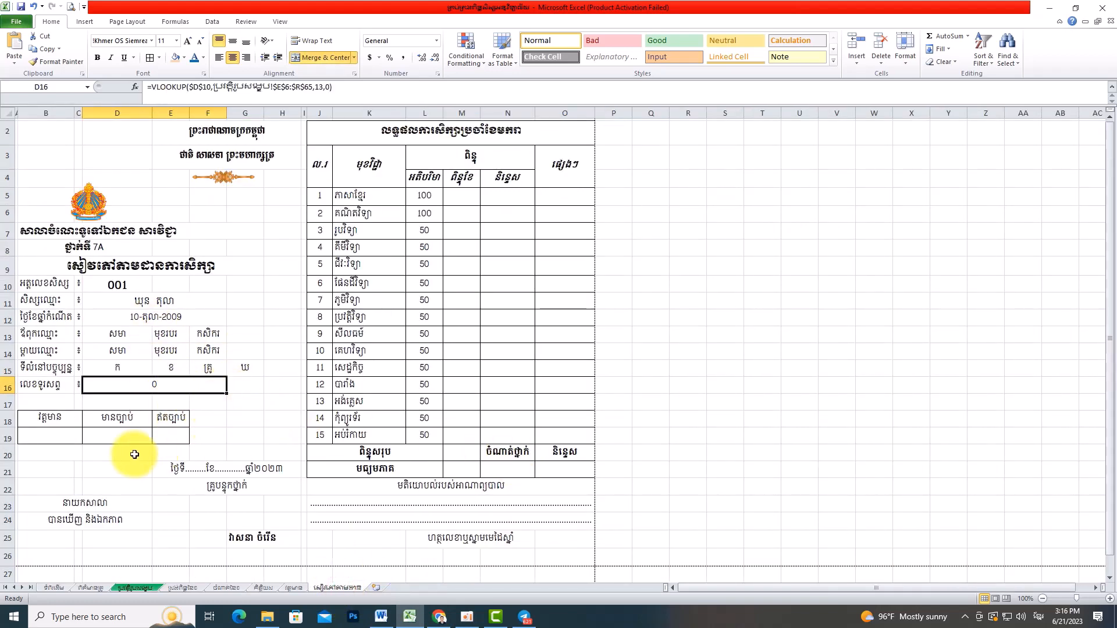
left_click(60, 440)
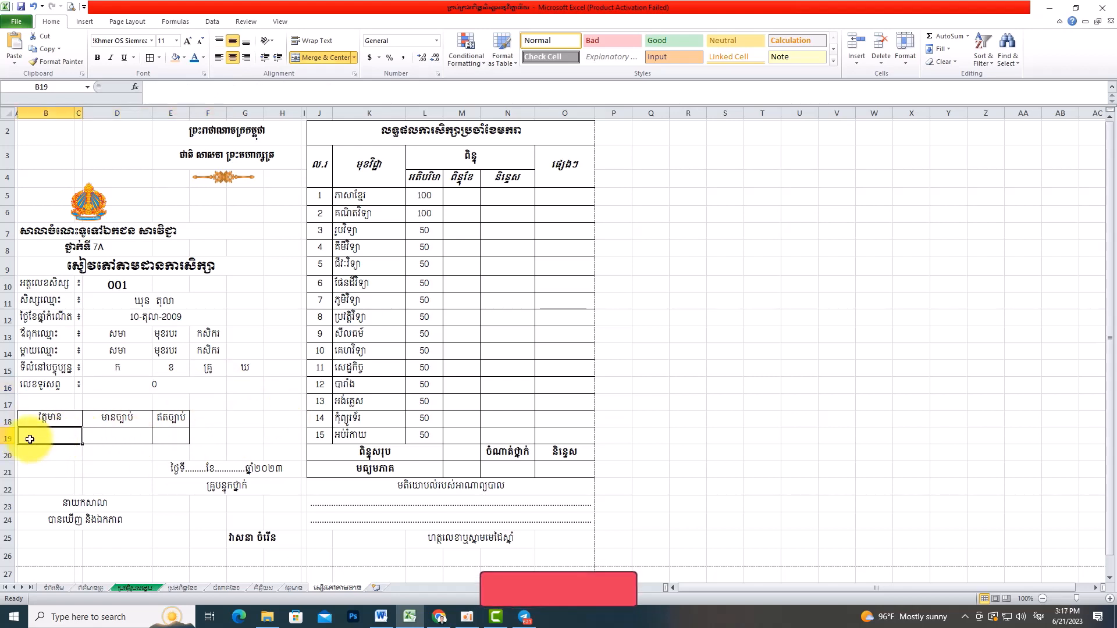
type("ថ")
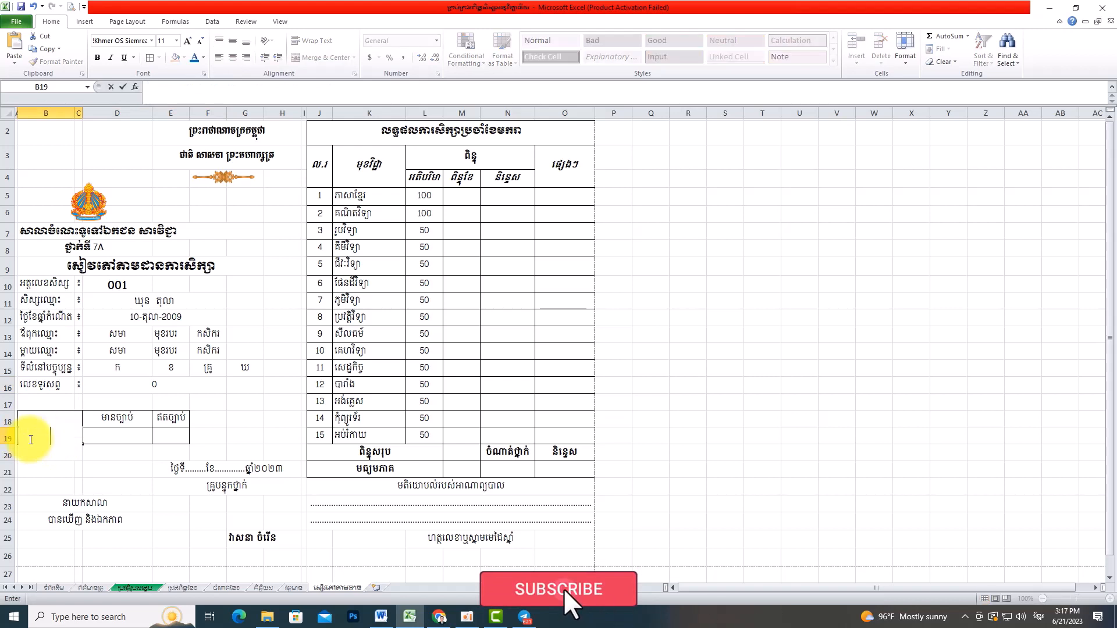
key("alt+shift")
type("=")
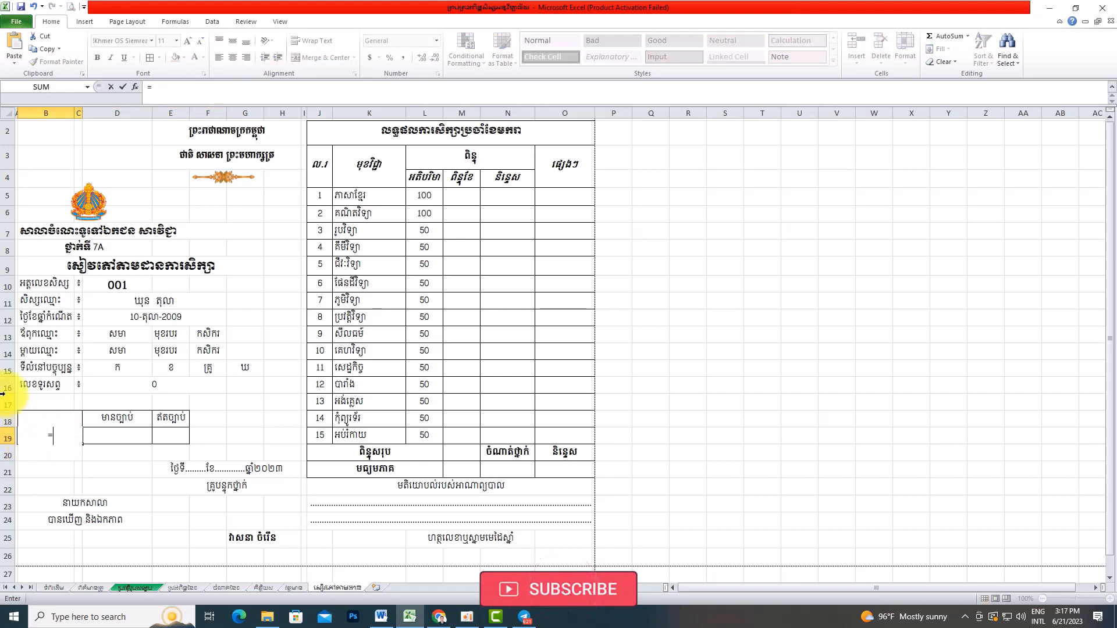
type("vl")
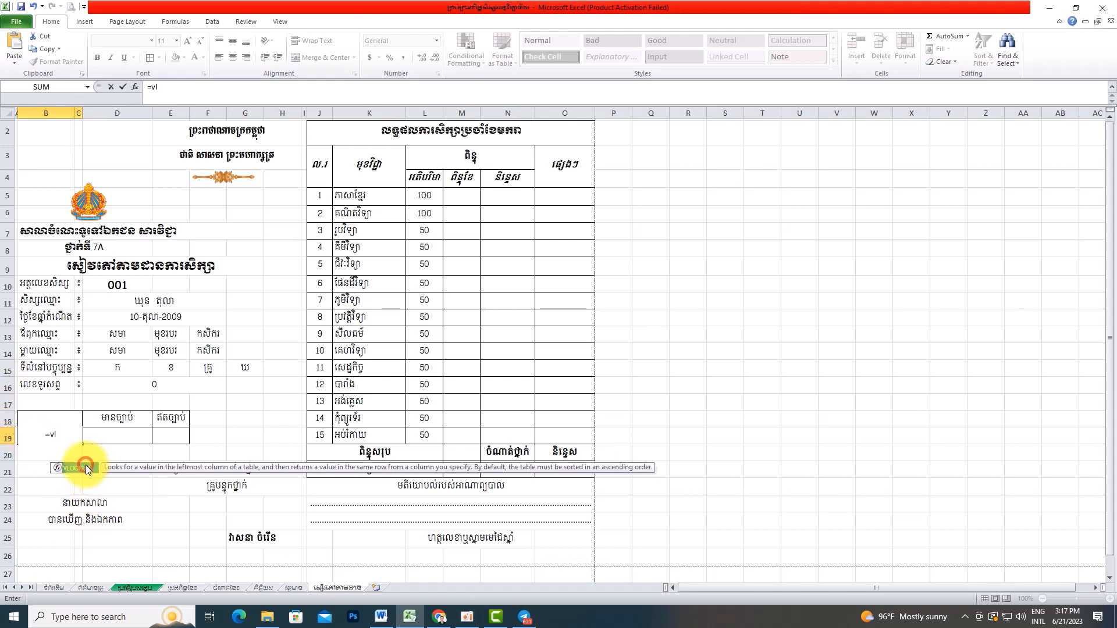
double_click(86, 469)
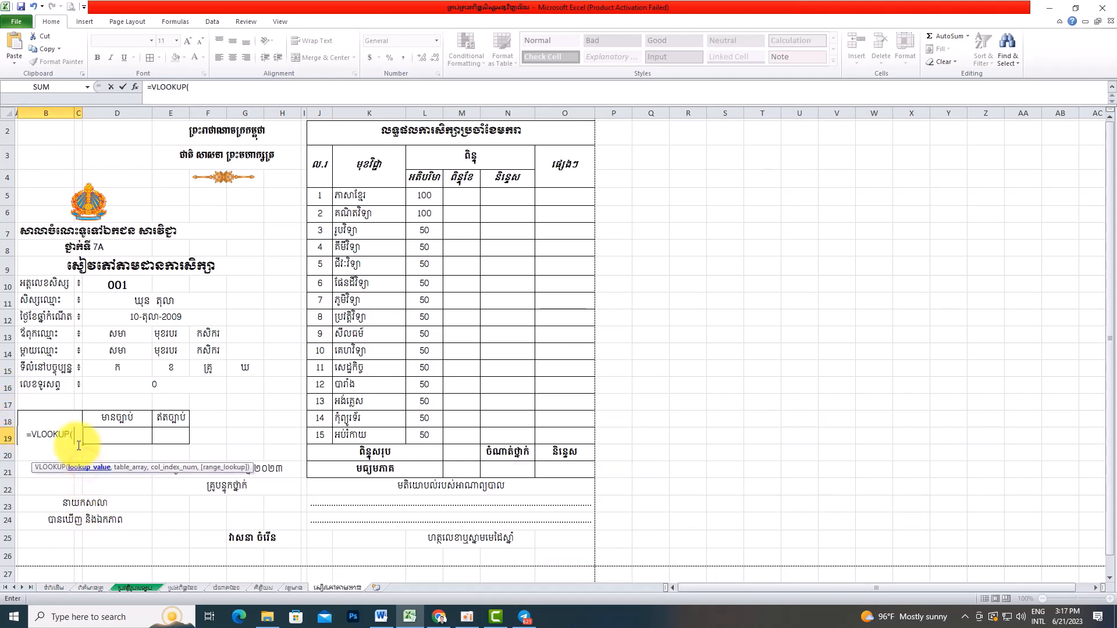
left_click(123, 284)
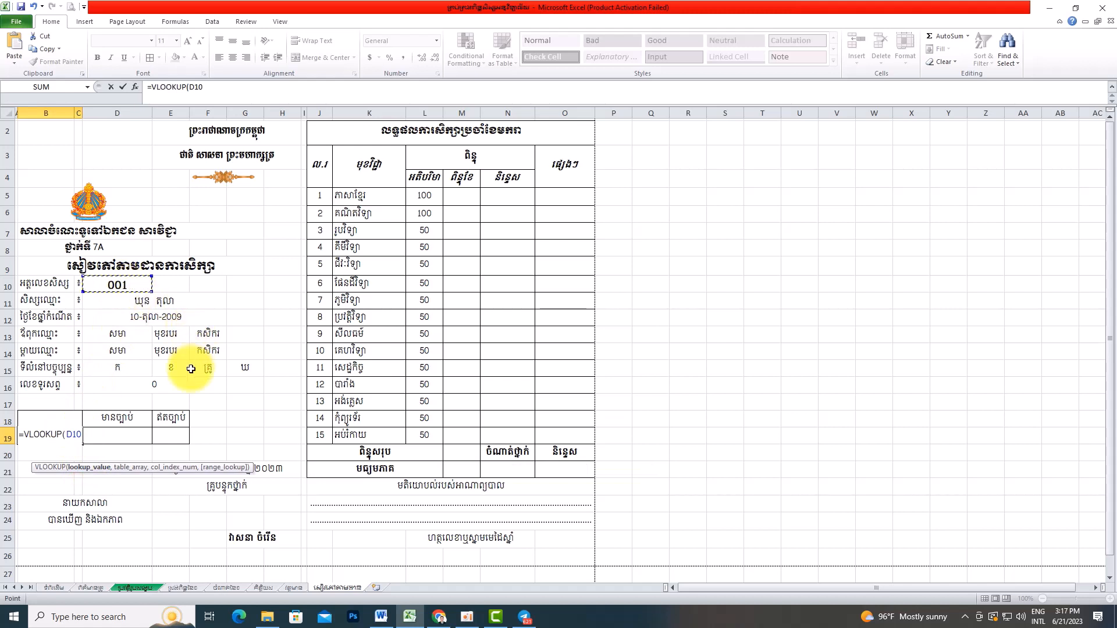
type(",")
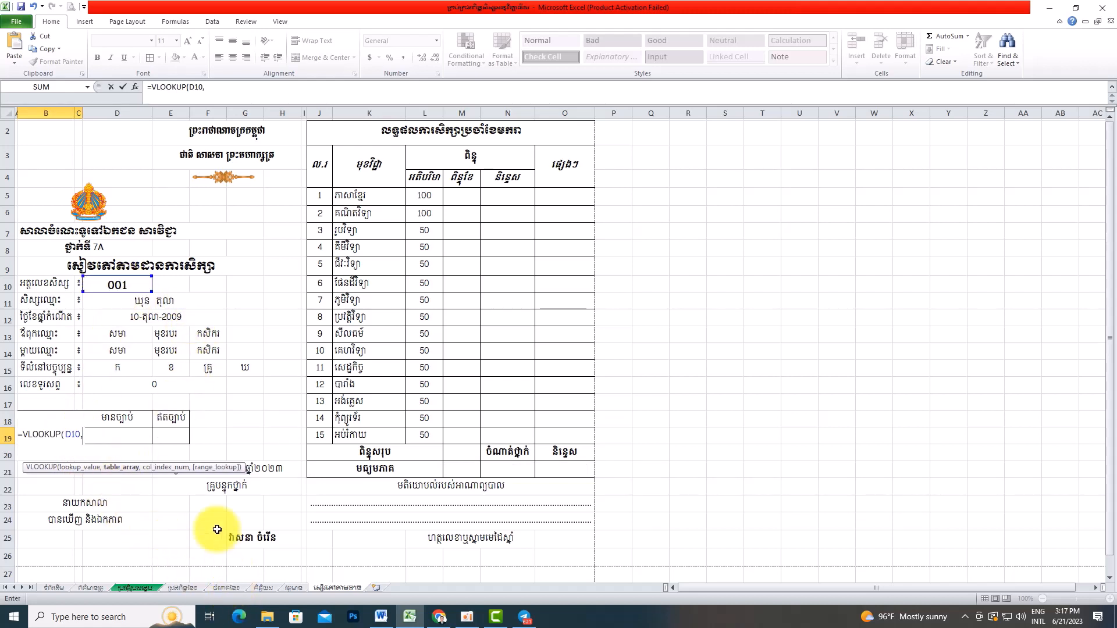
- Set the lookup table to $B$7:$AL$66 on the វត្តមាន attendance sheet and continue to the column index argument
left_click(294, 588)
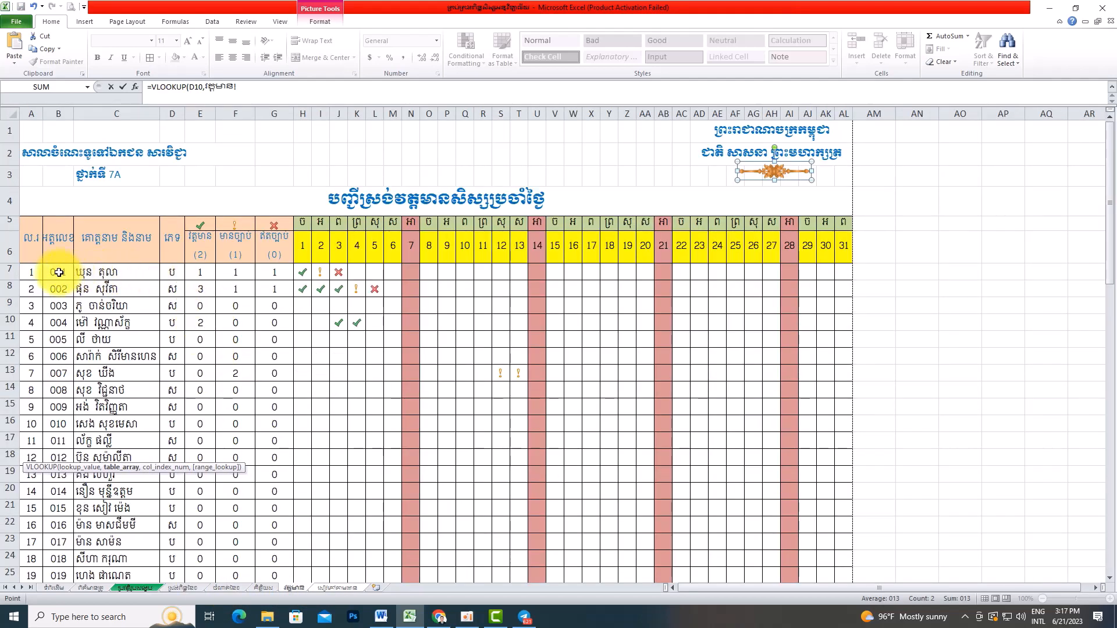
left_click_drag(59, 273, 839, 489)
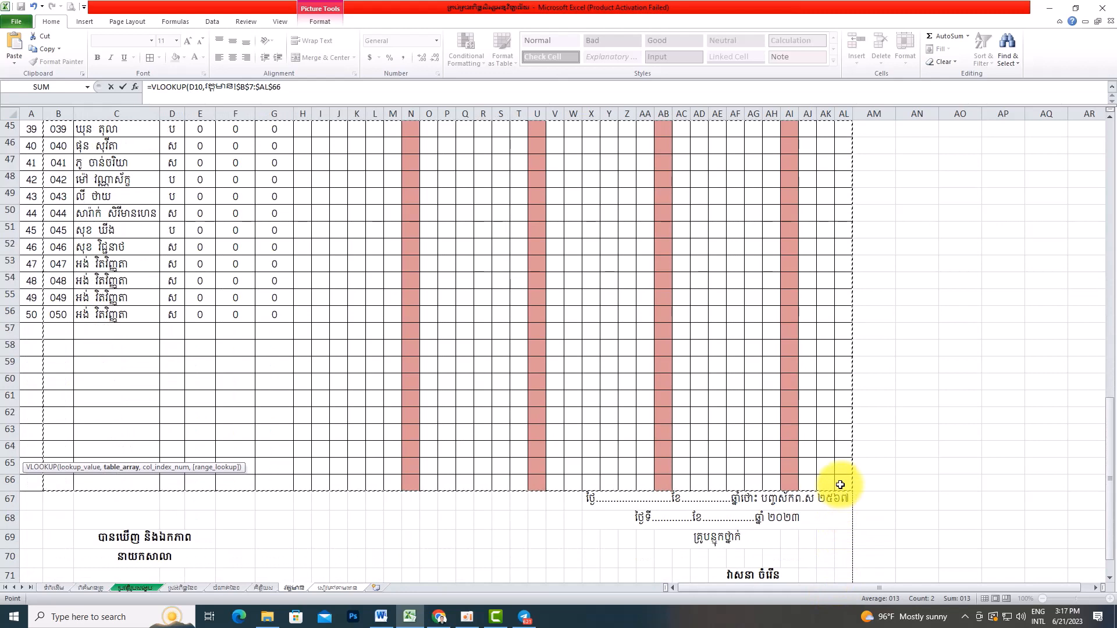
left_click(289, 86)
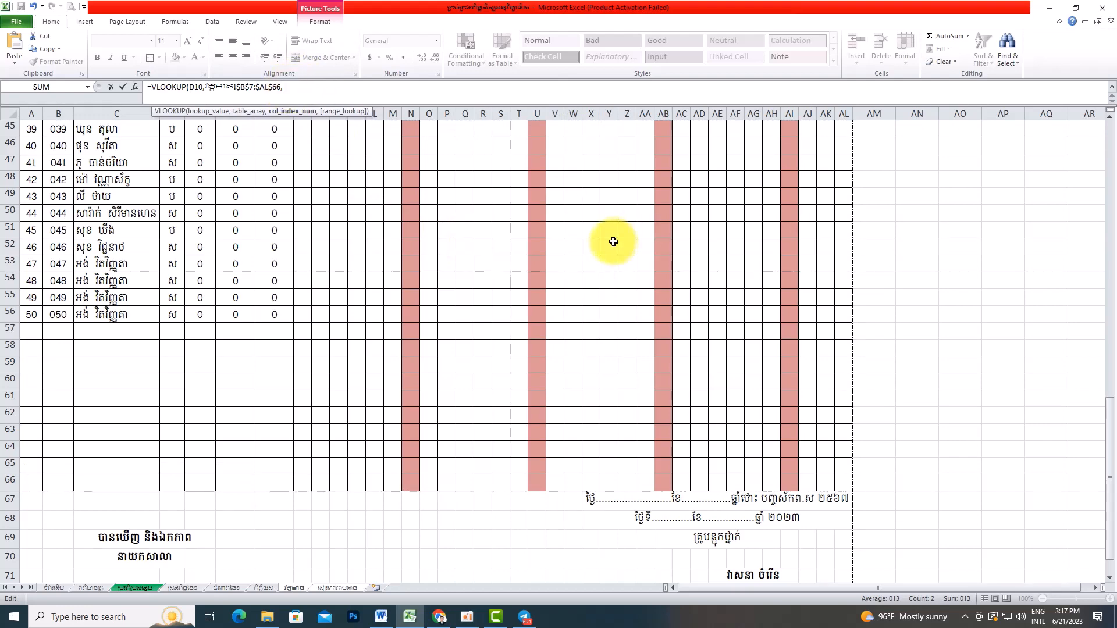
left_click_drag(1109, 421, 1092, 142)
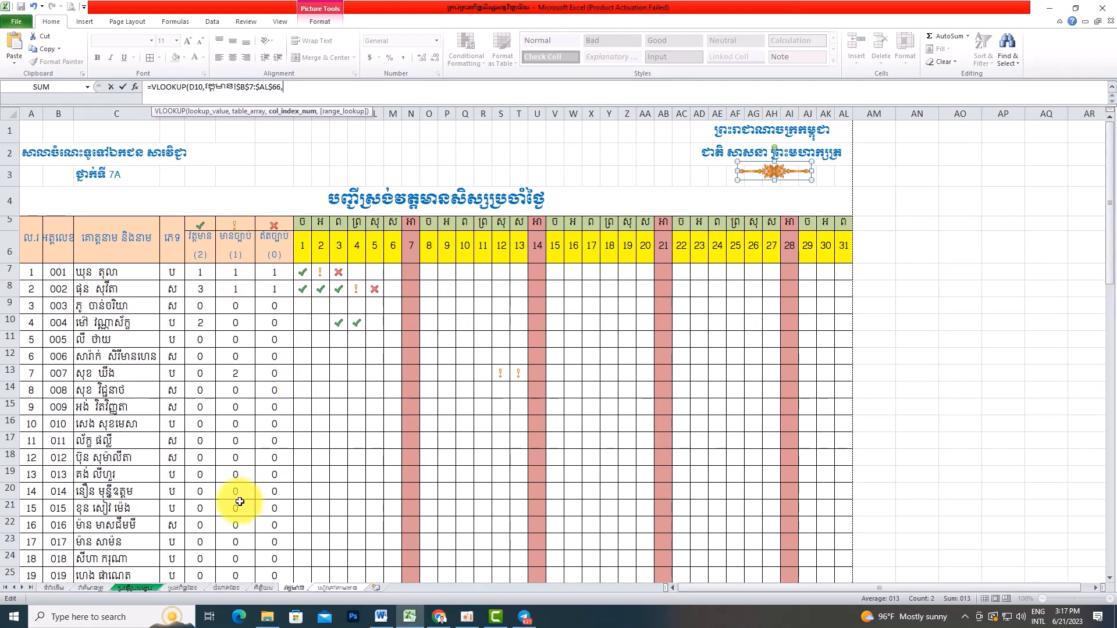
left_click(330, 589)
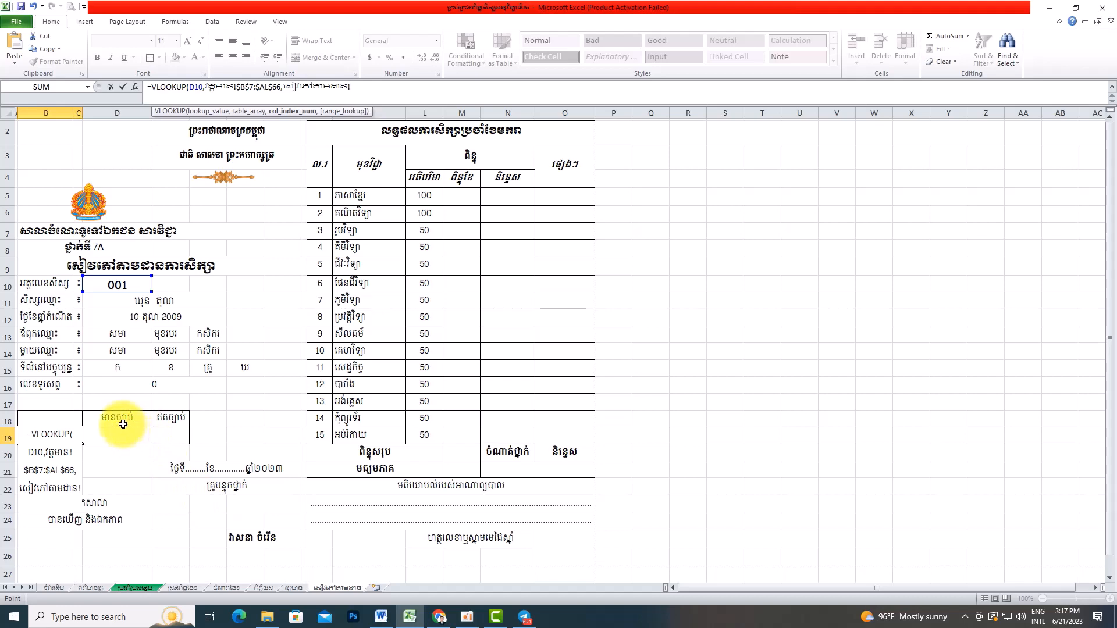
left_click(287, 588)
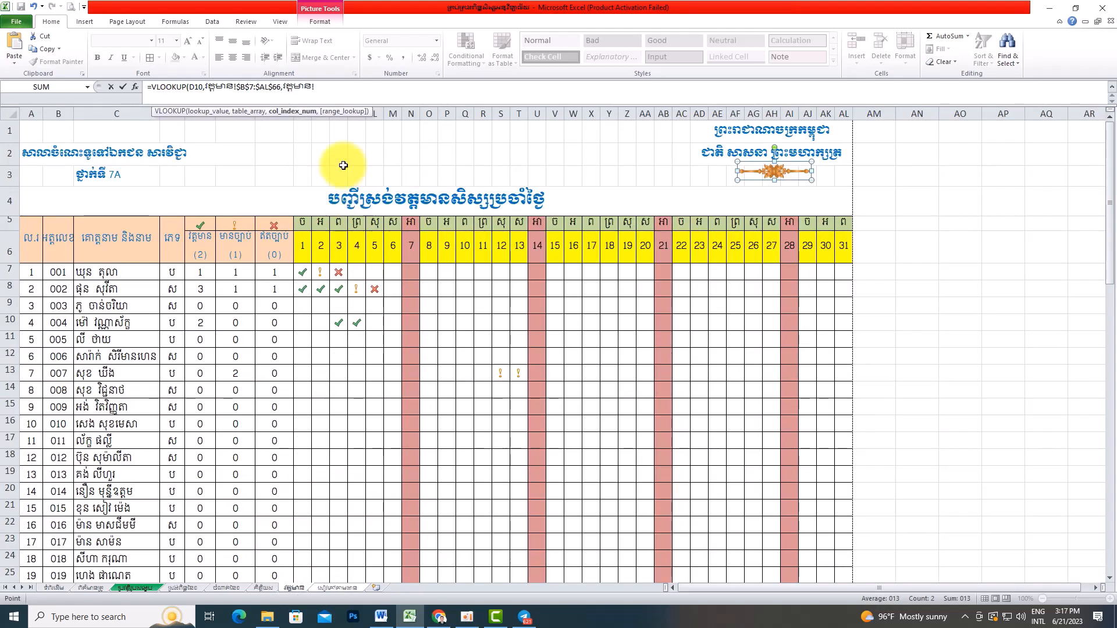
left_click_drag(326, 86, 291, 90)
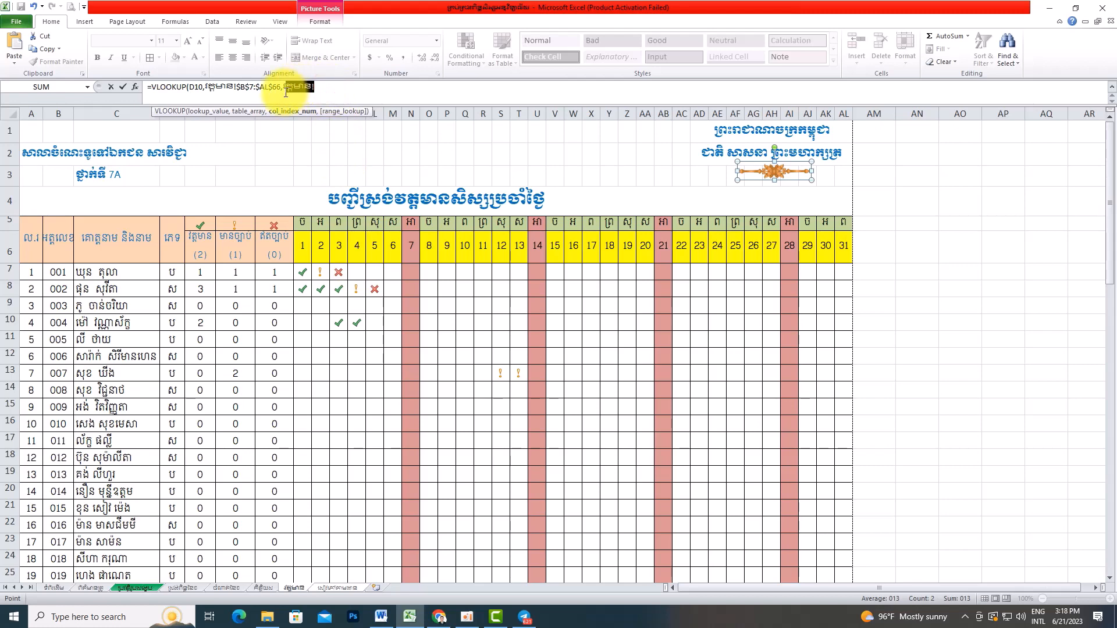
key("BackSpace")
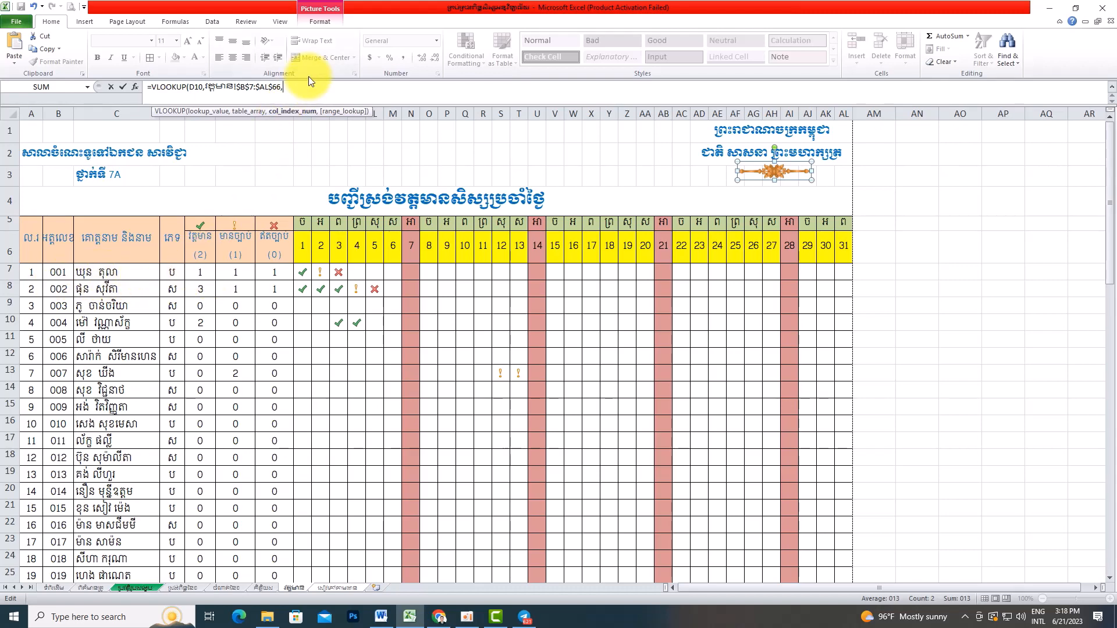
- Complete the B19 attendance formula with column index 4 and exact match 0
type(",0")
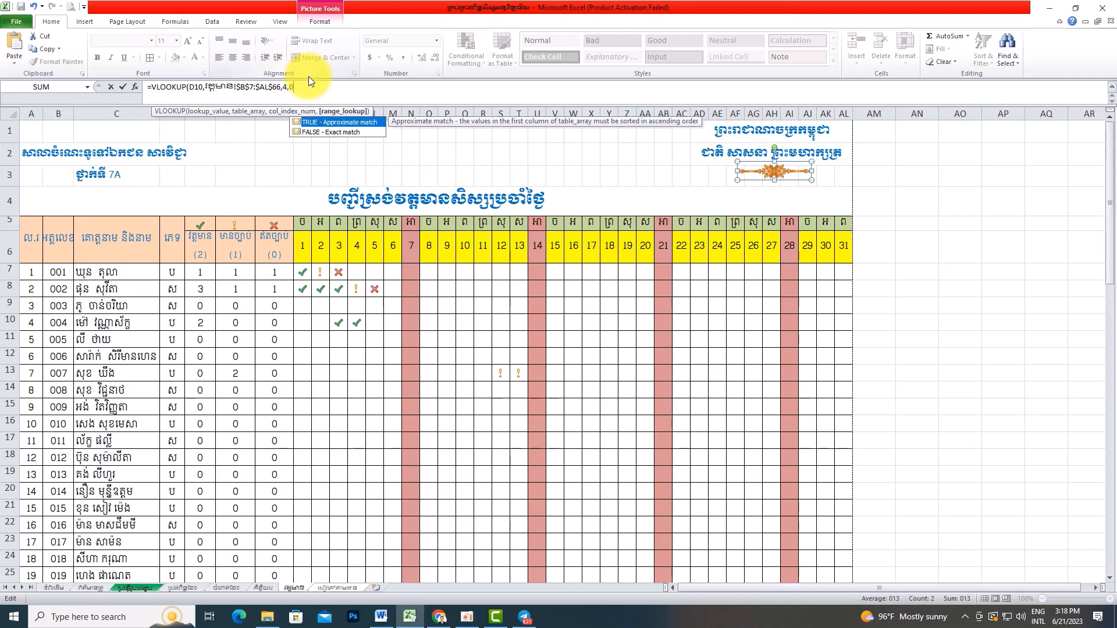
type(")")
key("Return")
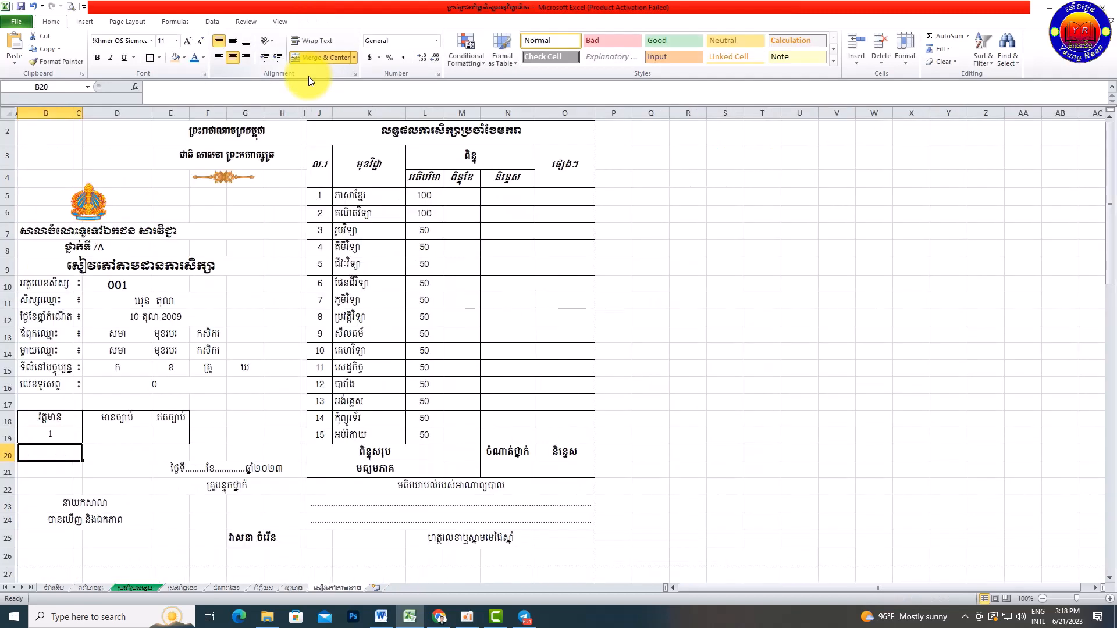
- Make the lookup value in the B19 formula an absolute reference, $D$10
left_click(58, 435)
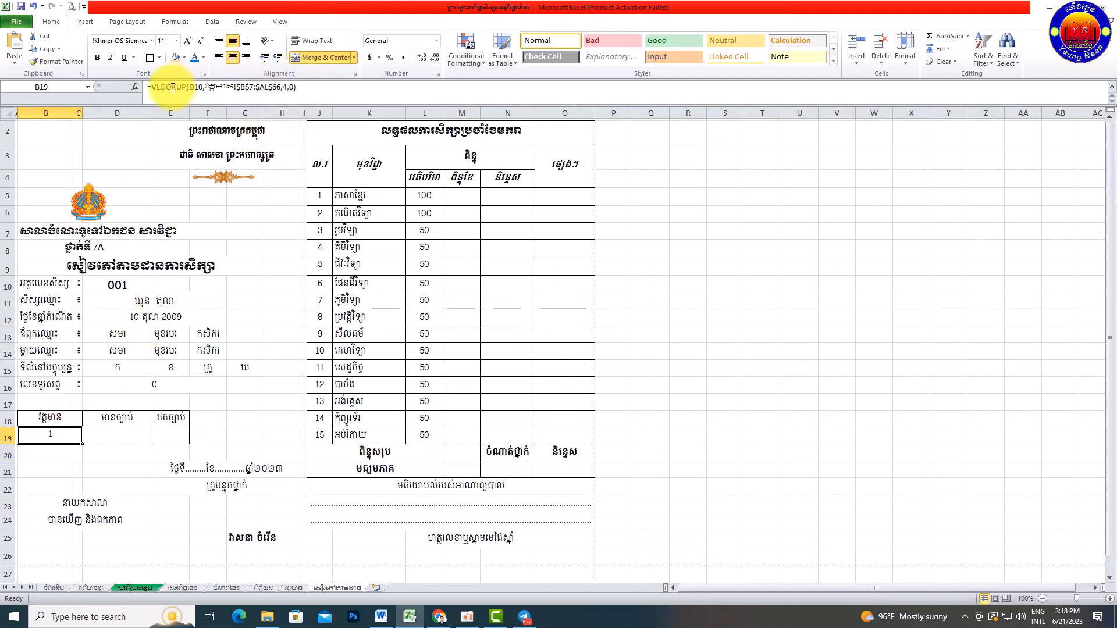
left_click(194, 88)
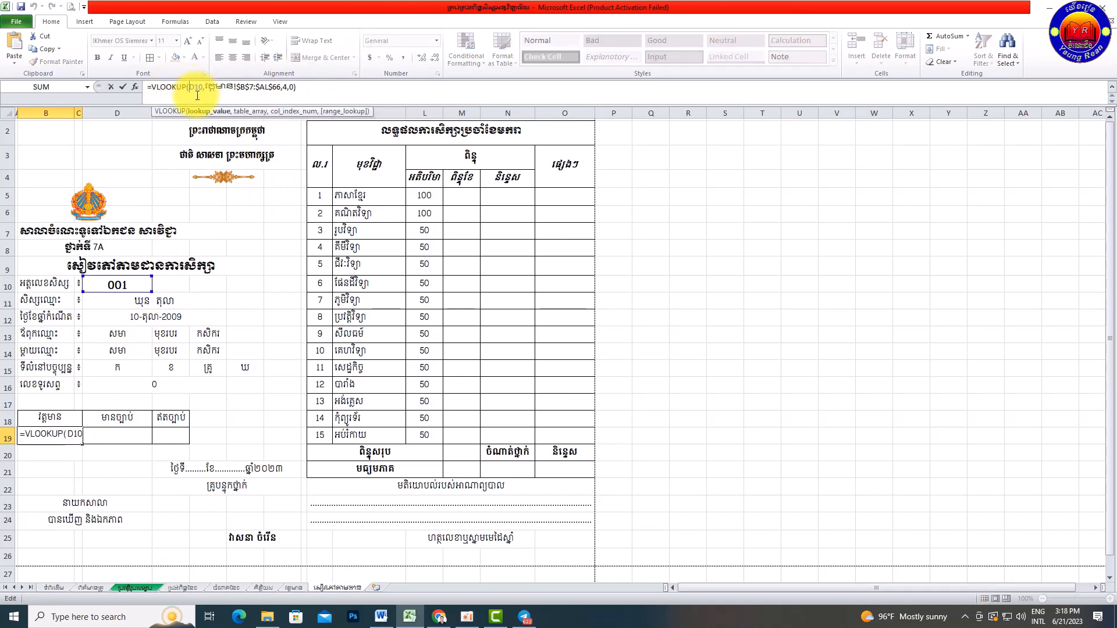
type("$")
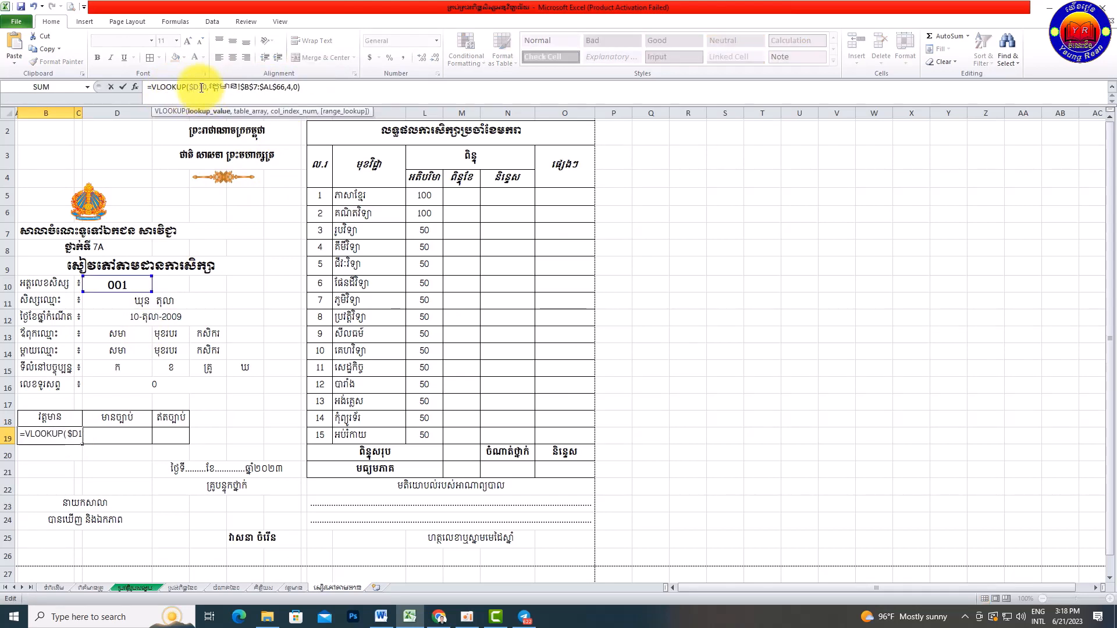
key("Right")
type("$")
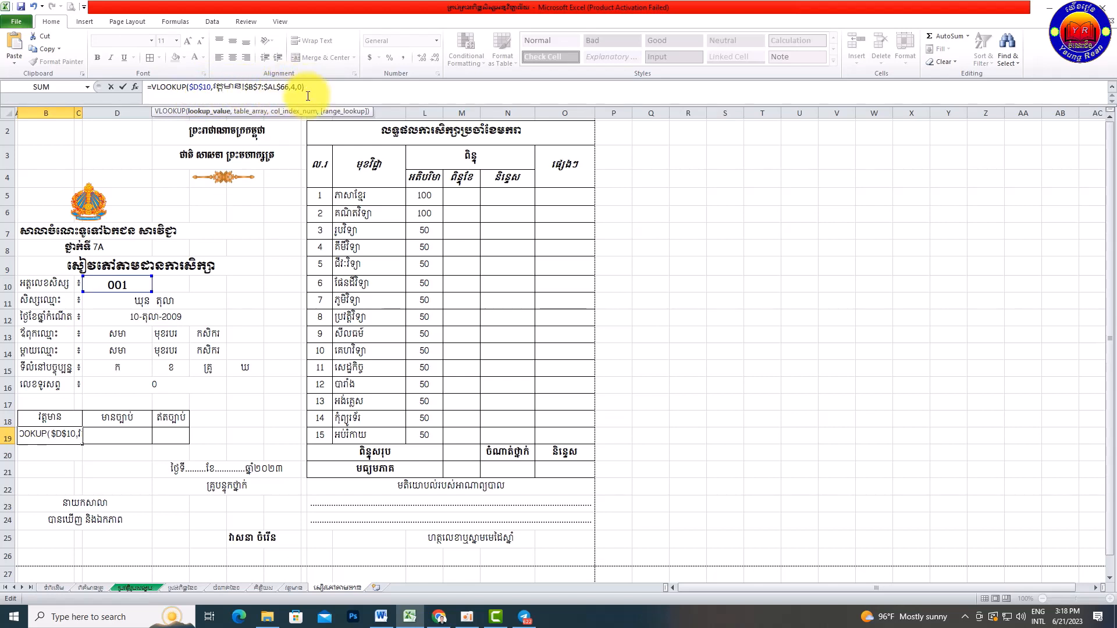
key("Return")
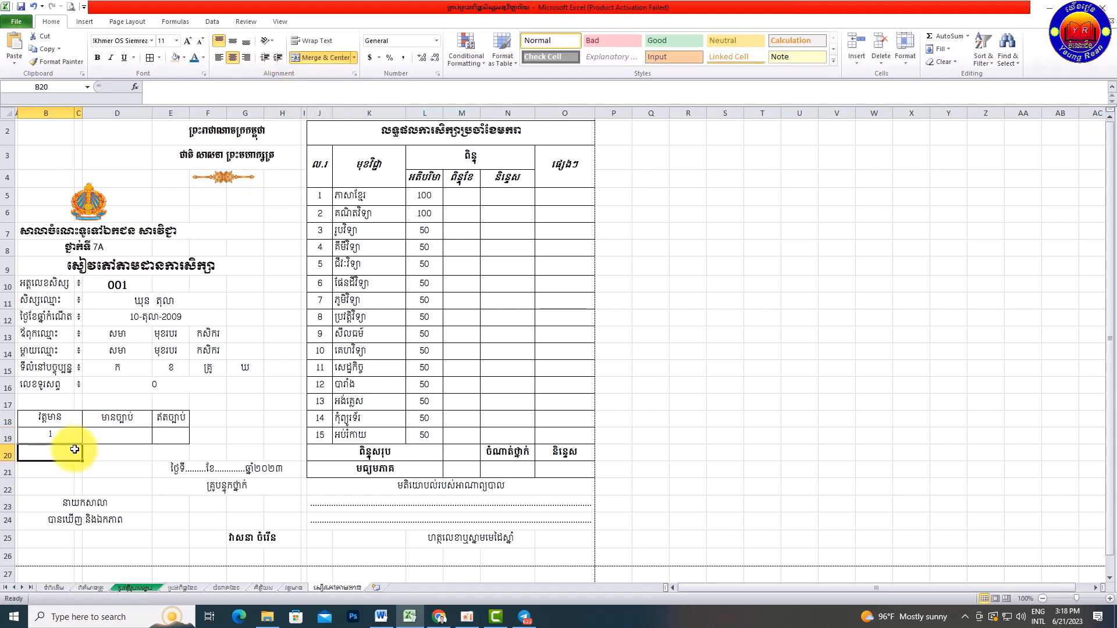
- Copy the entire VLOOKUP formula text from cell B19, leaving the cell's formula as it is
left_click(54, 434)
left_click(304, 87)
left_click_drag(304, 88, 113, 87)
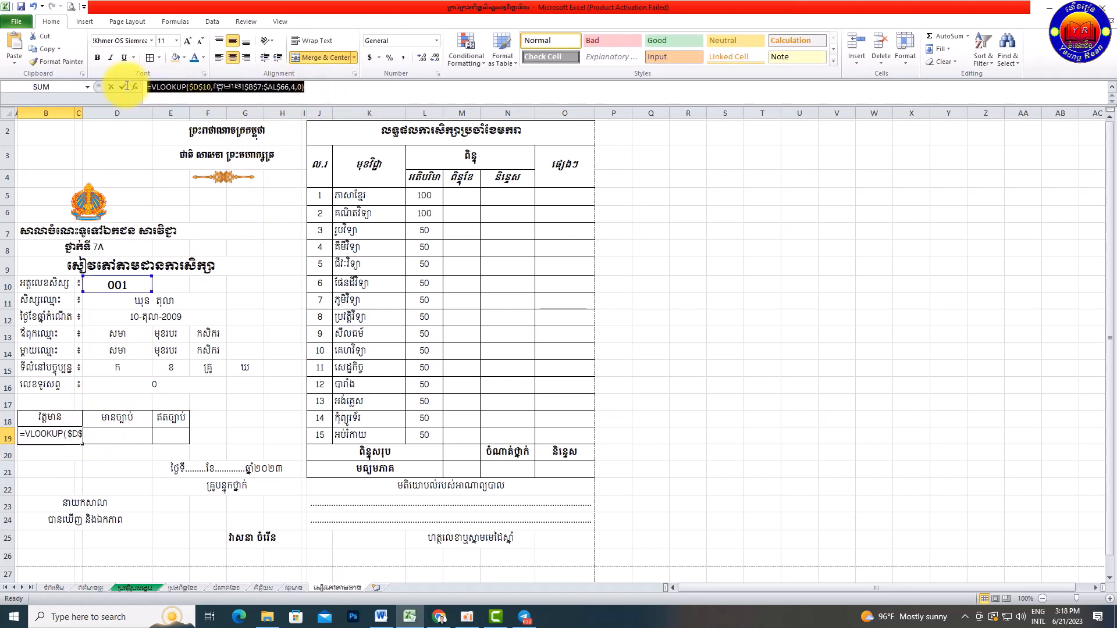
right_click(196, 85)
left_click(220, 103)
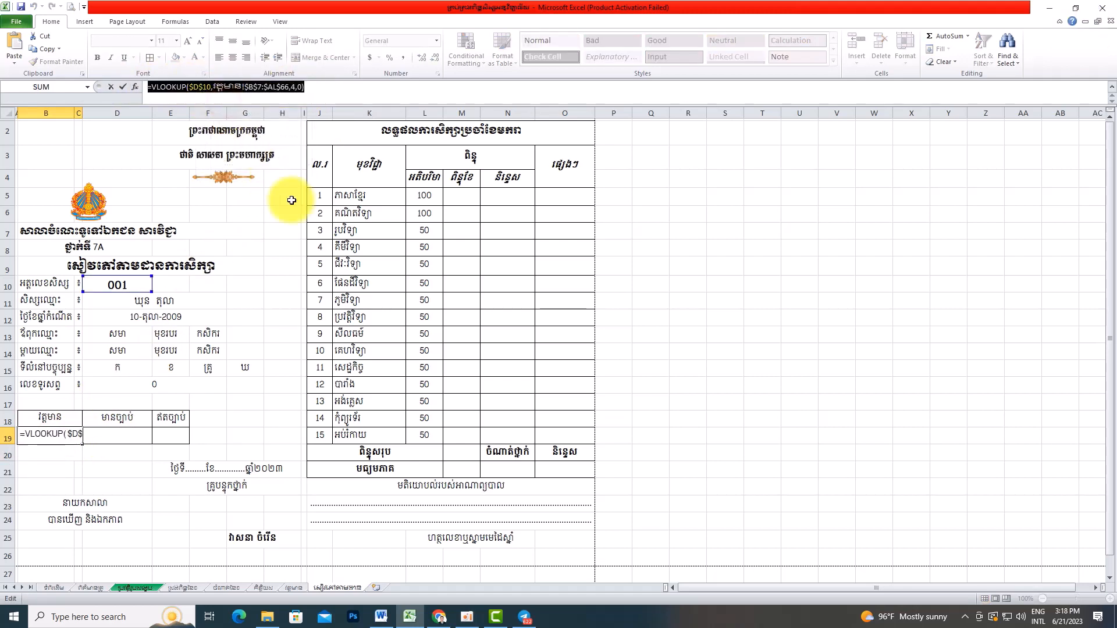
key("Return")
- Paste the copied VLOOKUP formula into the permitted-absence cell D19 and the unexcused-absence cell E19
left_click(134, 439)
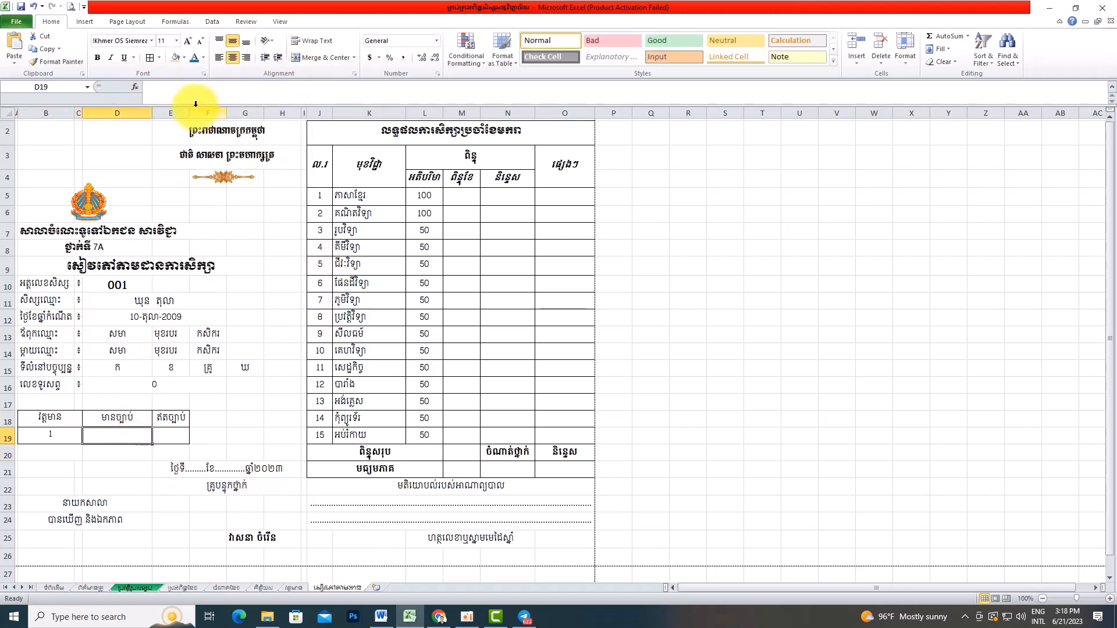
left_click(181, 88)
right_click(181, 87)
left_click(211, 128)
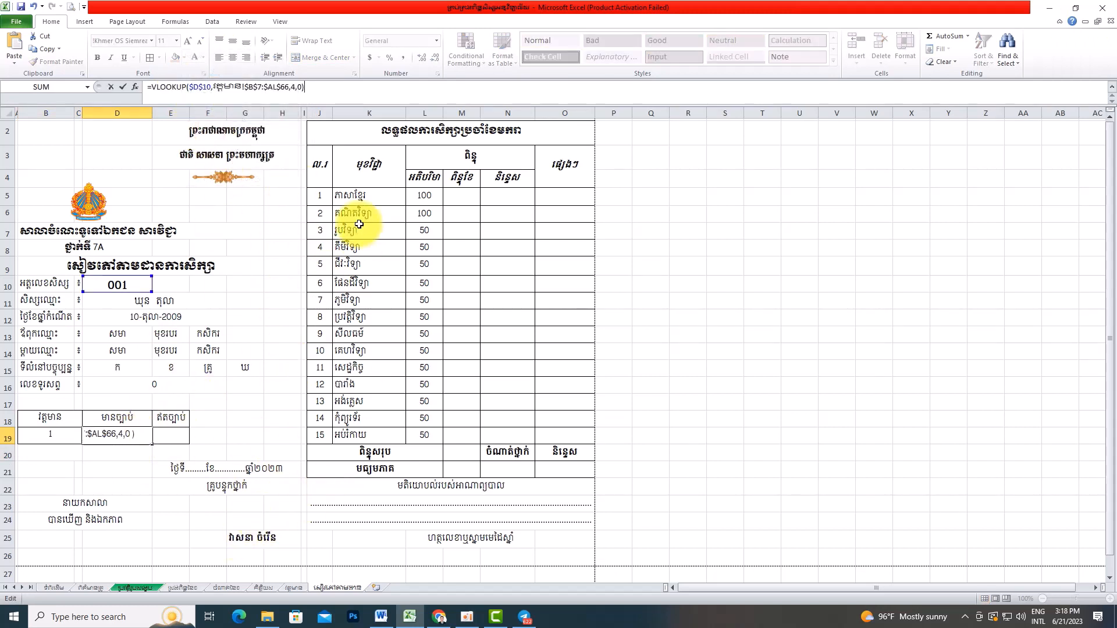
left_click(171, 436)
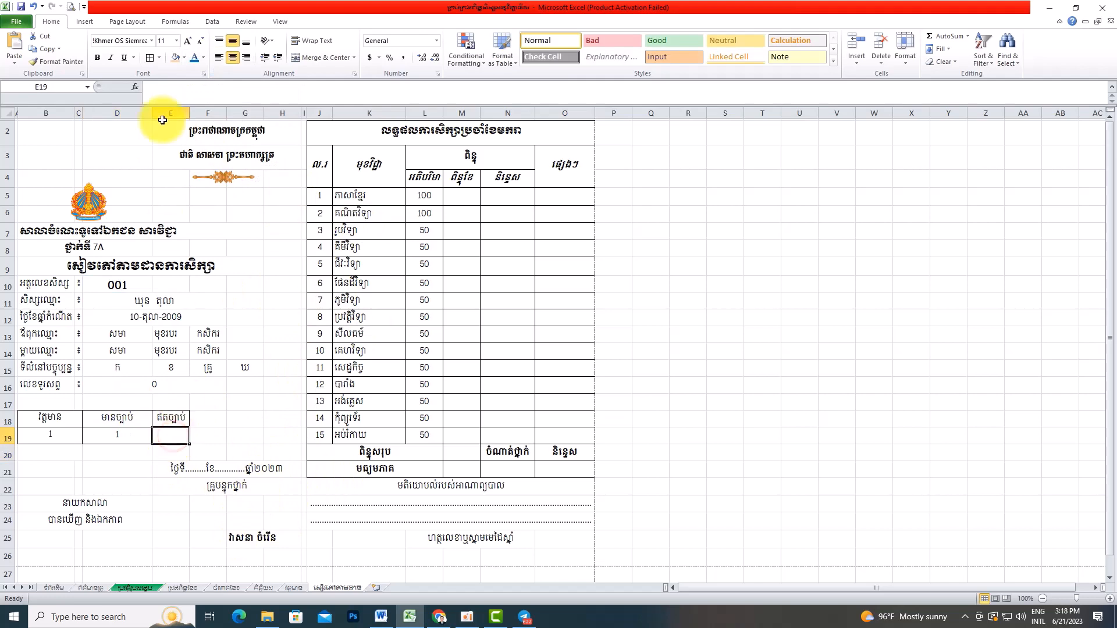
right_click(164, 95)
left_click(194, 142)
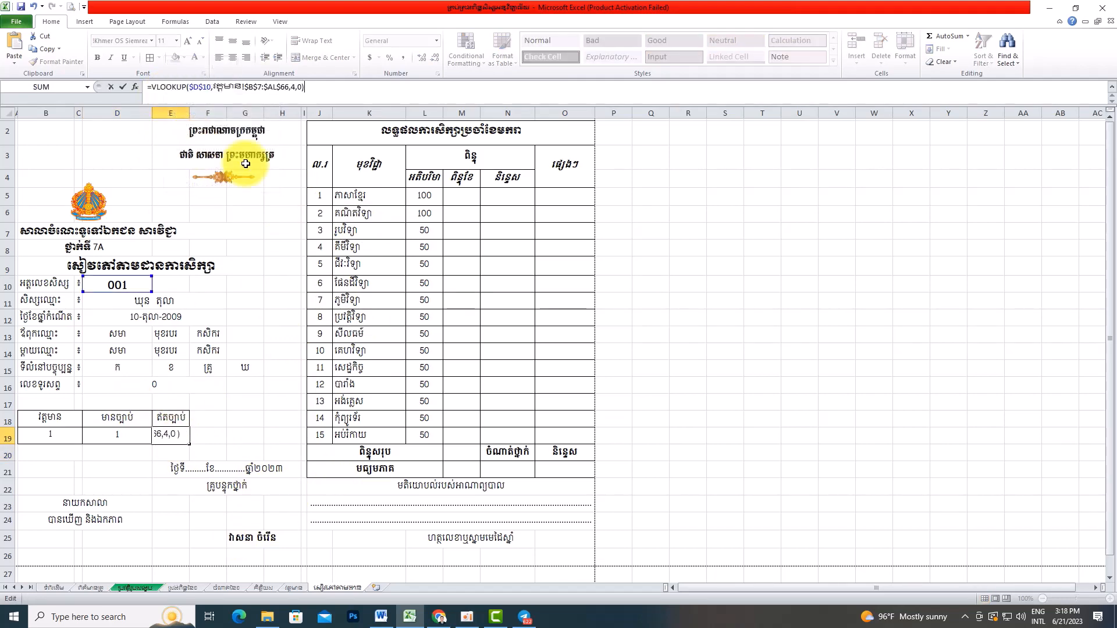
key("Return")
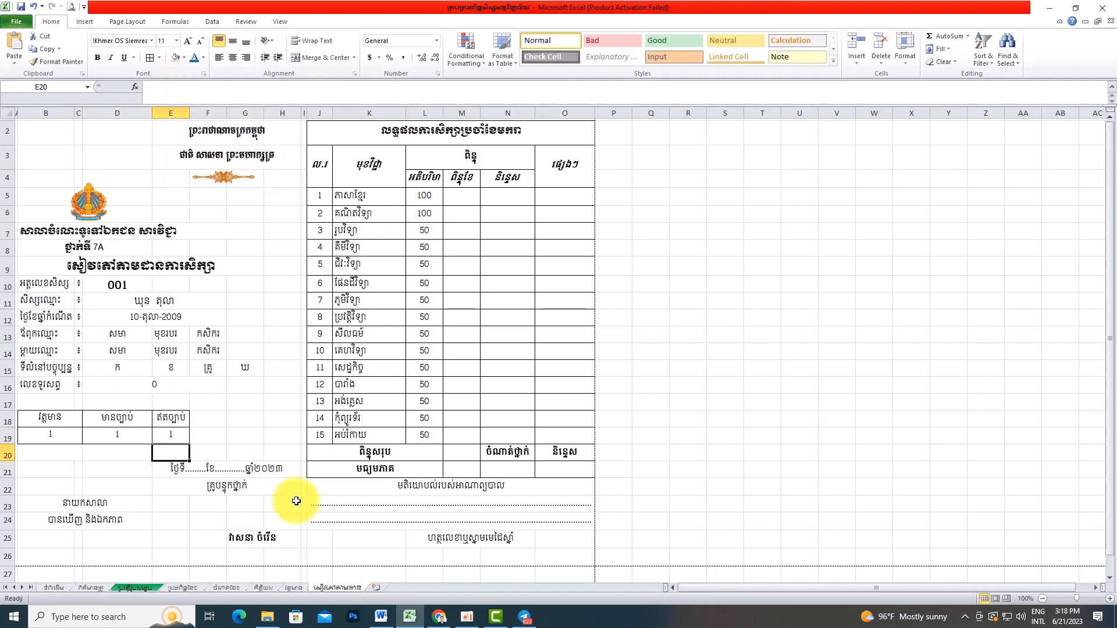
- Check student 001's absence counts on the attendance sheet, and set the column index in the report's D19 VLOOKUP formula to 5
left_click(300, 587)
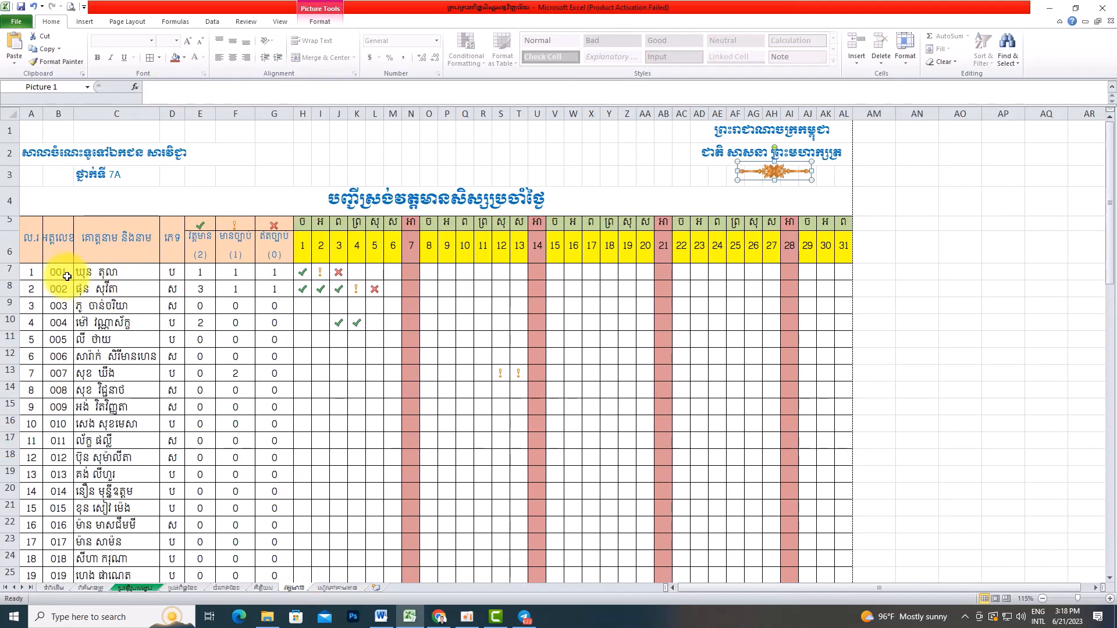
left_click(238, 272)
left_click(272, 273)
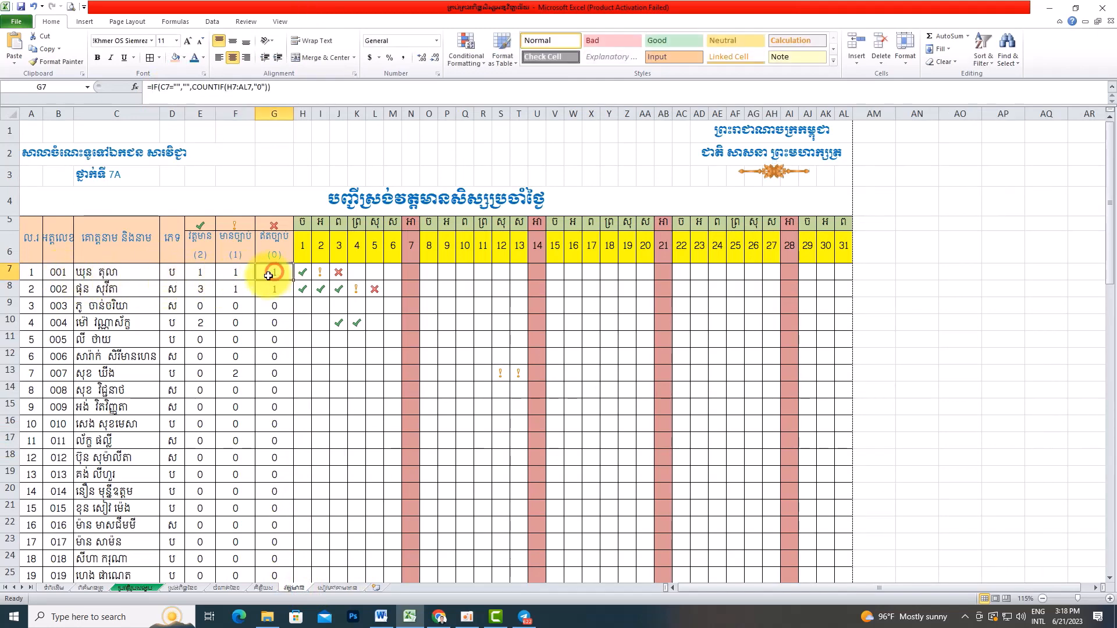
left_click(343, 587)
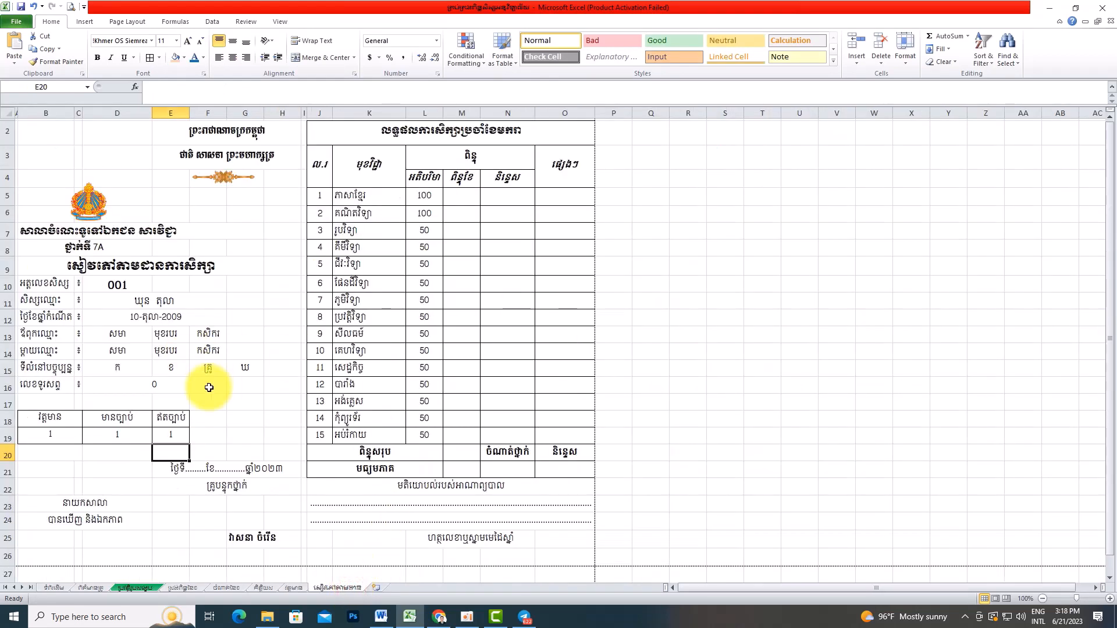
left_click(120, 436)
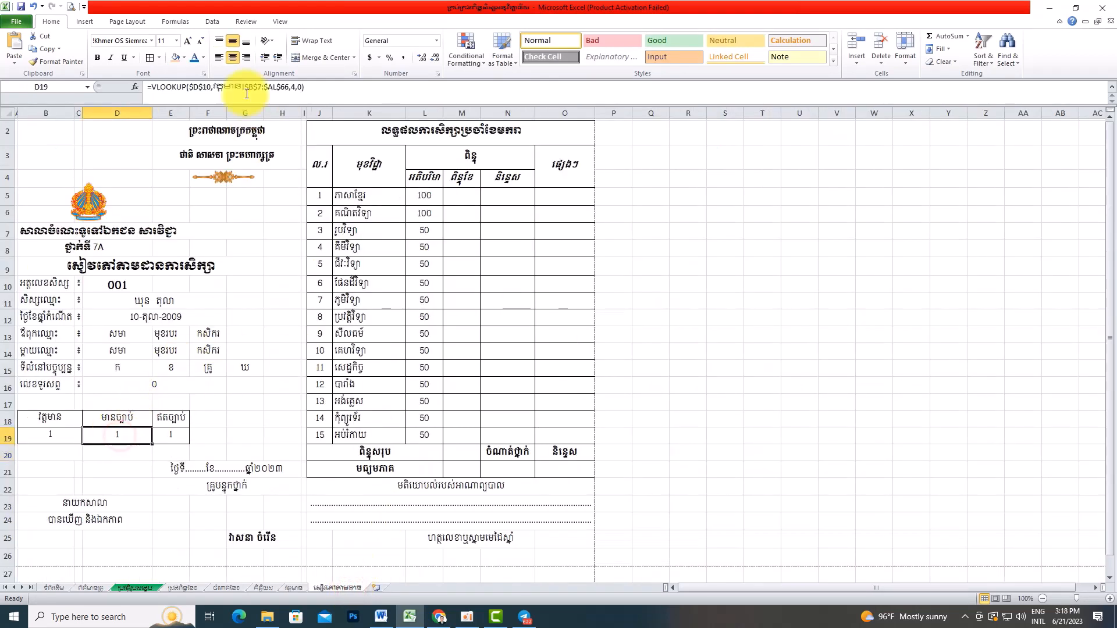
left_click(295, 89)
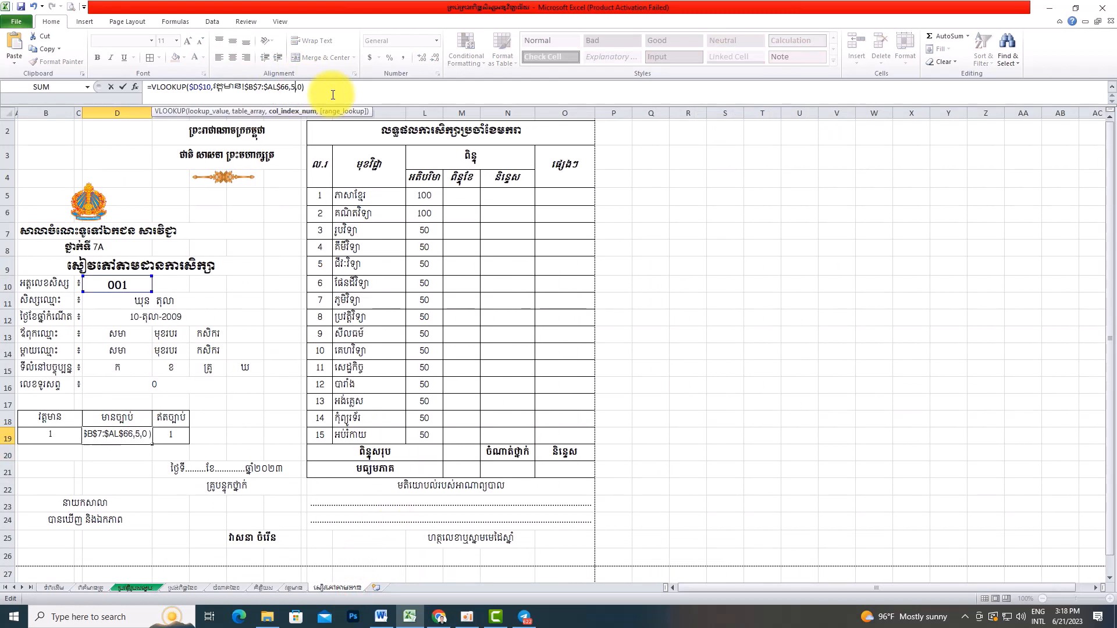
key("Return")
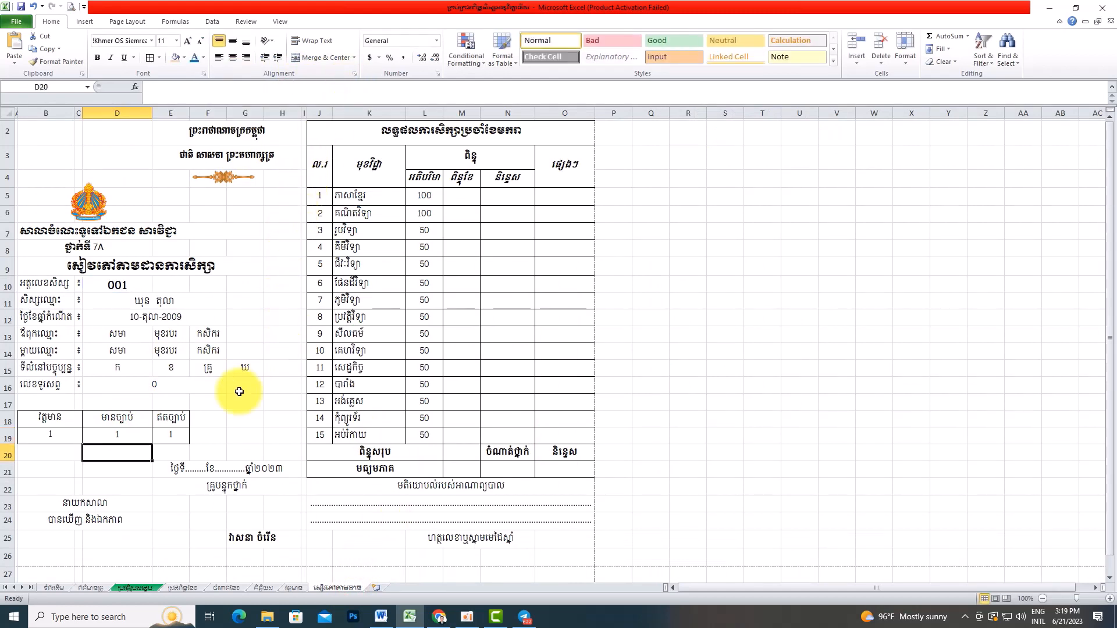
- Set the column index in the unexcused-absence cell E19's VLOOKUP formula to 6
left_click(166, 435)
left_click(295, 88)
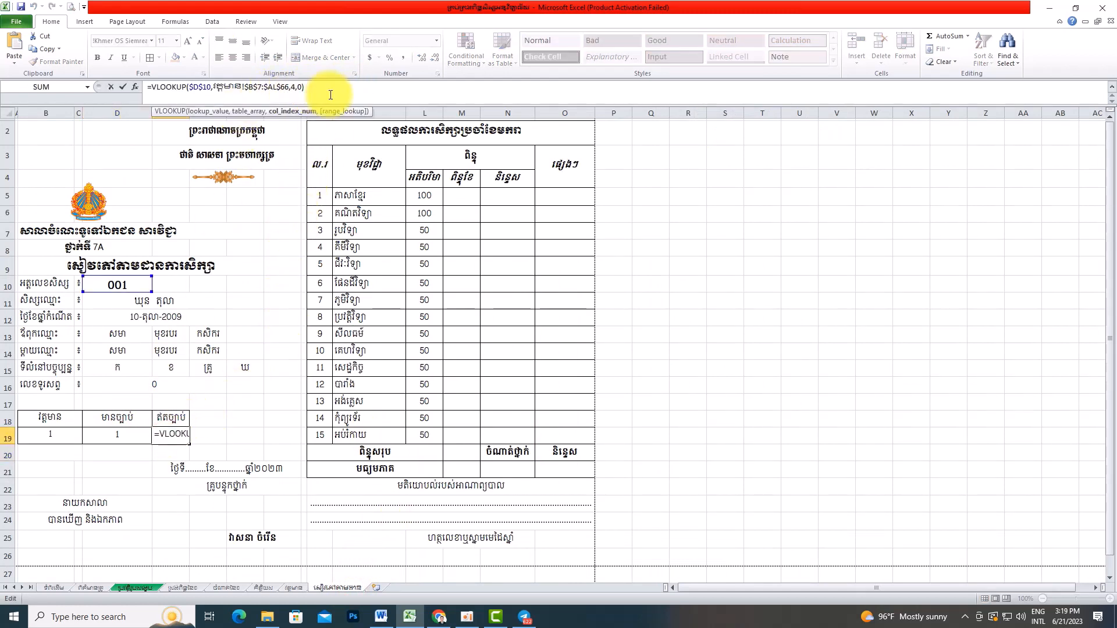
type("6")
key("Return")
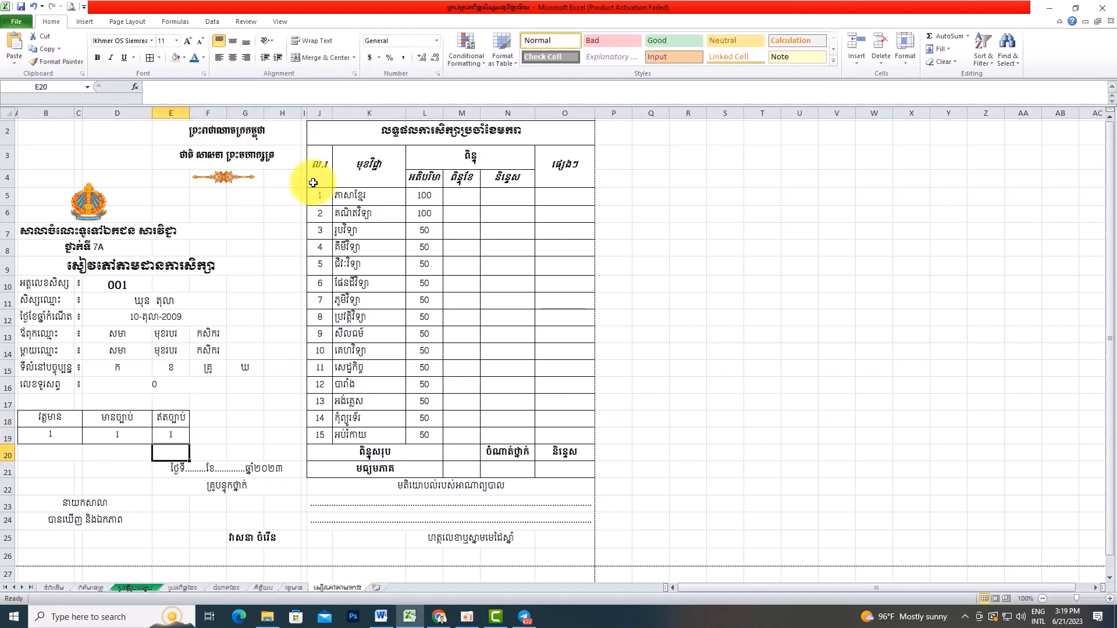
- Enter attendance code 2 for student 001 on days 4 and 5 in the attendance sheet, and return to the report sheet
left_click(295, 588)
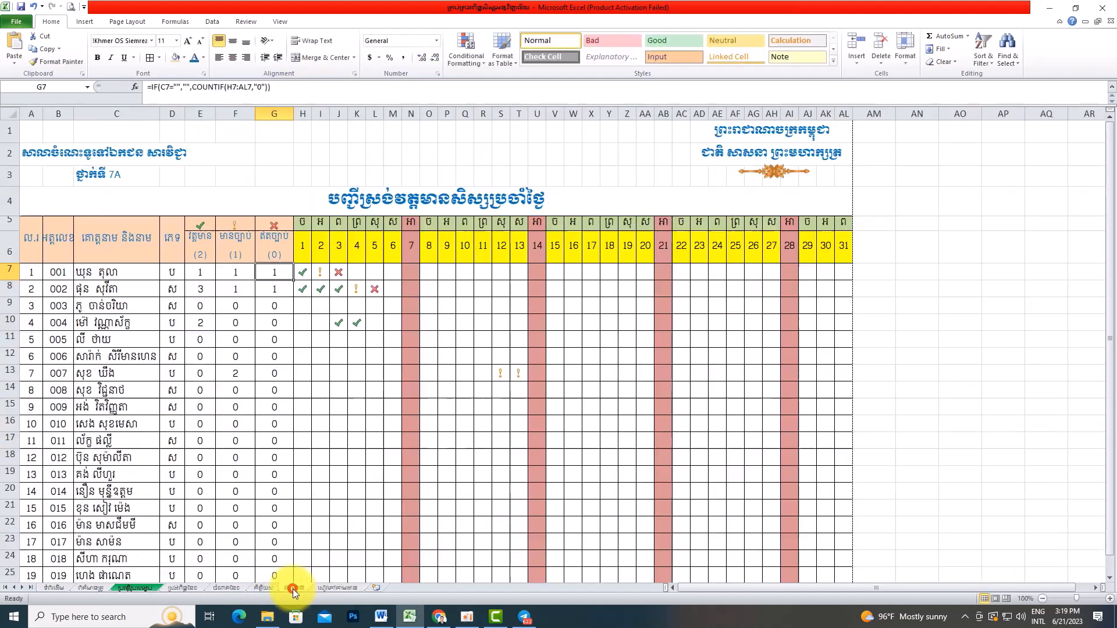
left_click(356, 272)
type("2")
left_click(374, 308)
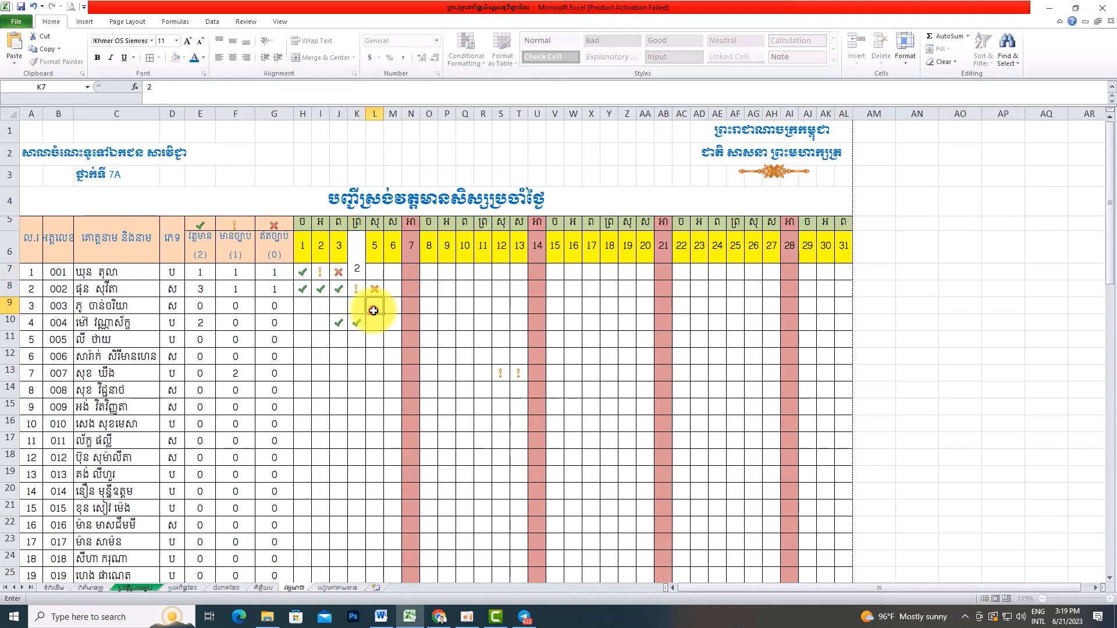
left_click(374, 273)
type("2")
left_click(366, 332)
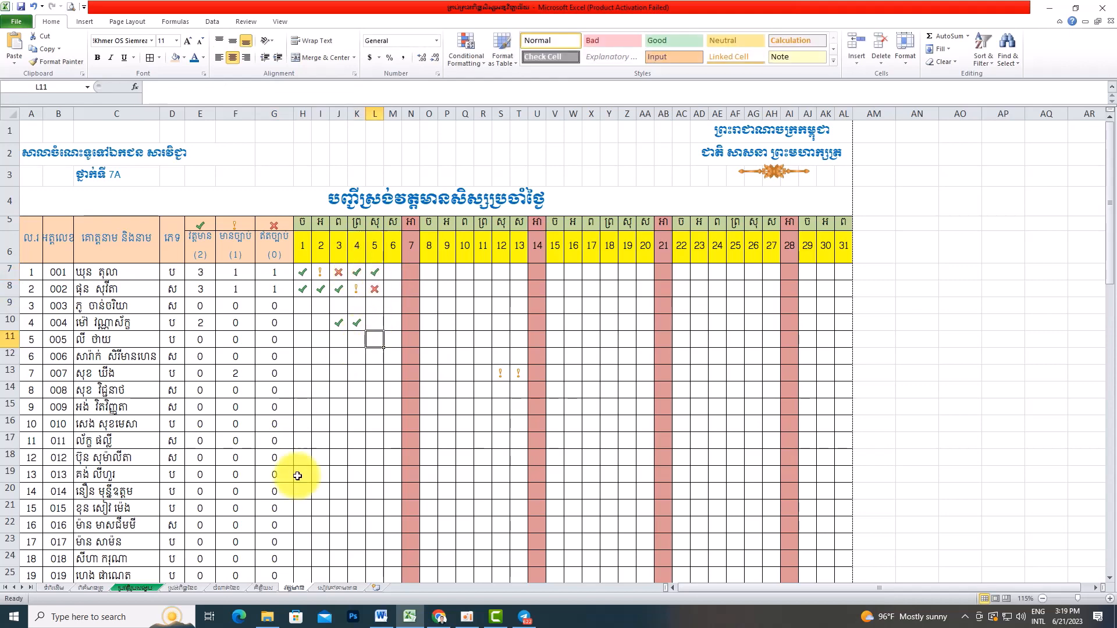
left_click(341, 588)
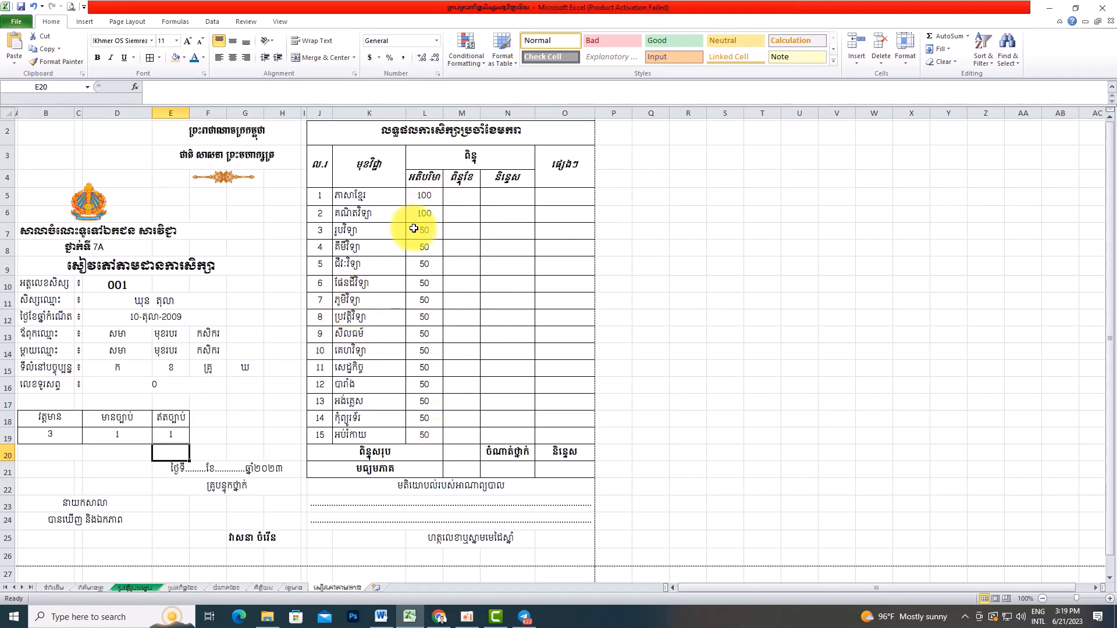
- Start a VLOOKUP formula in monthly-score cell M5 for the first subject, using student ID cell D10 as the lookup value
left_click(467, 194)
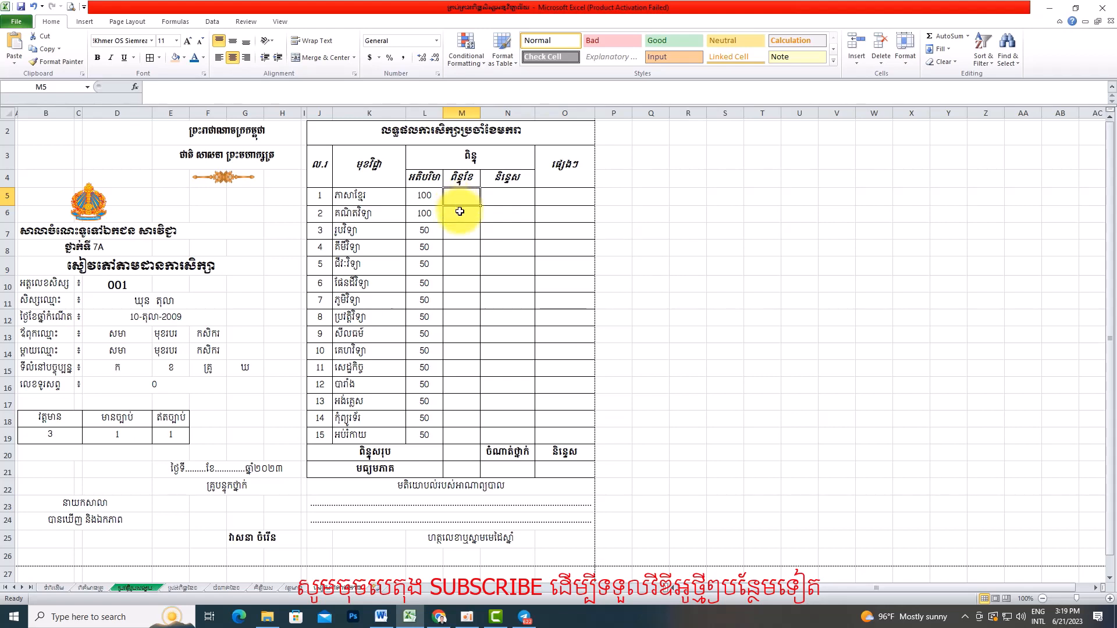
type("=")
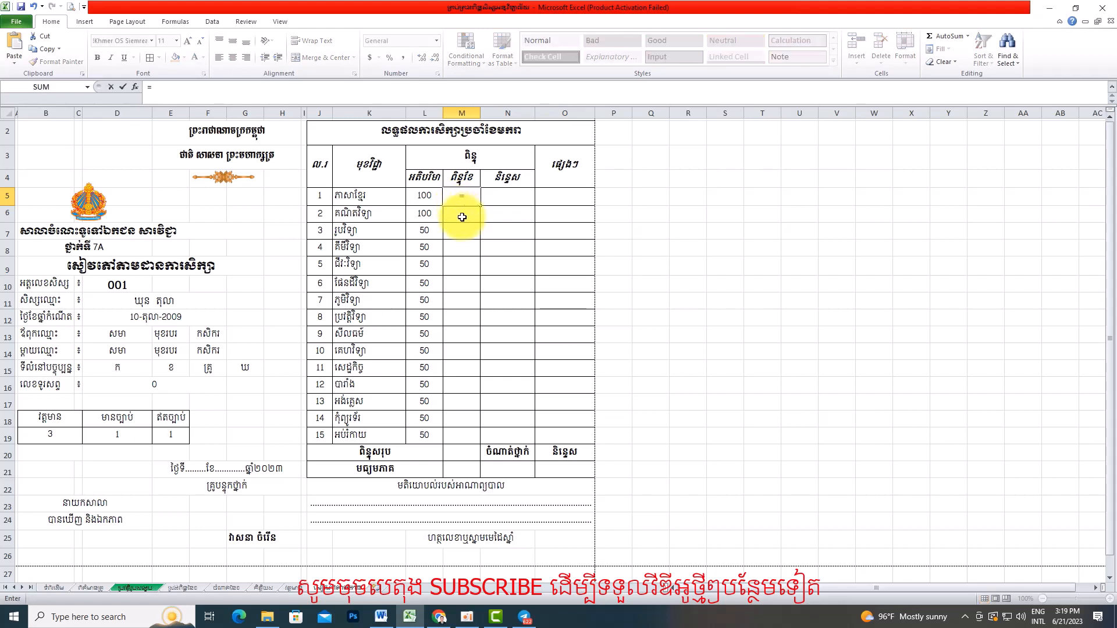
type("vl")
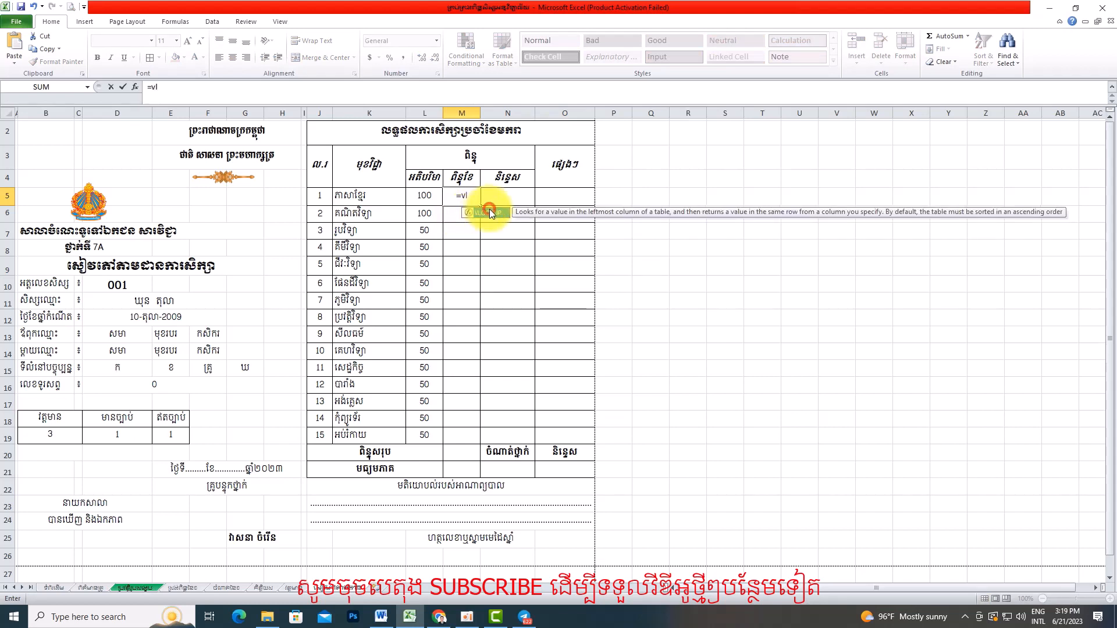
double_click(489, 211)
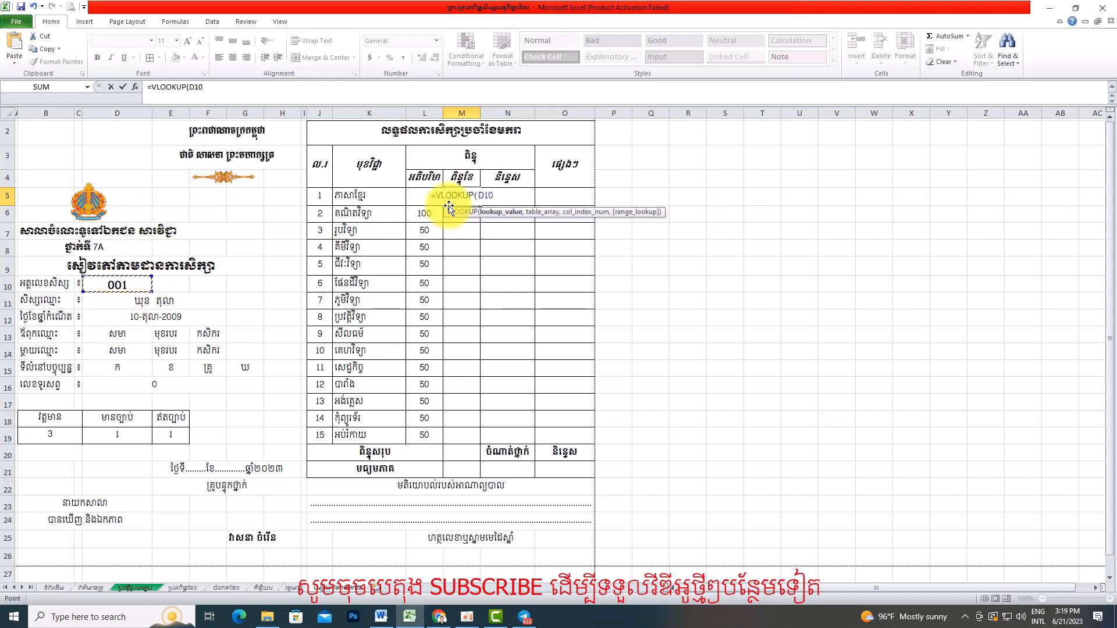
type(",")
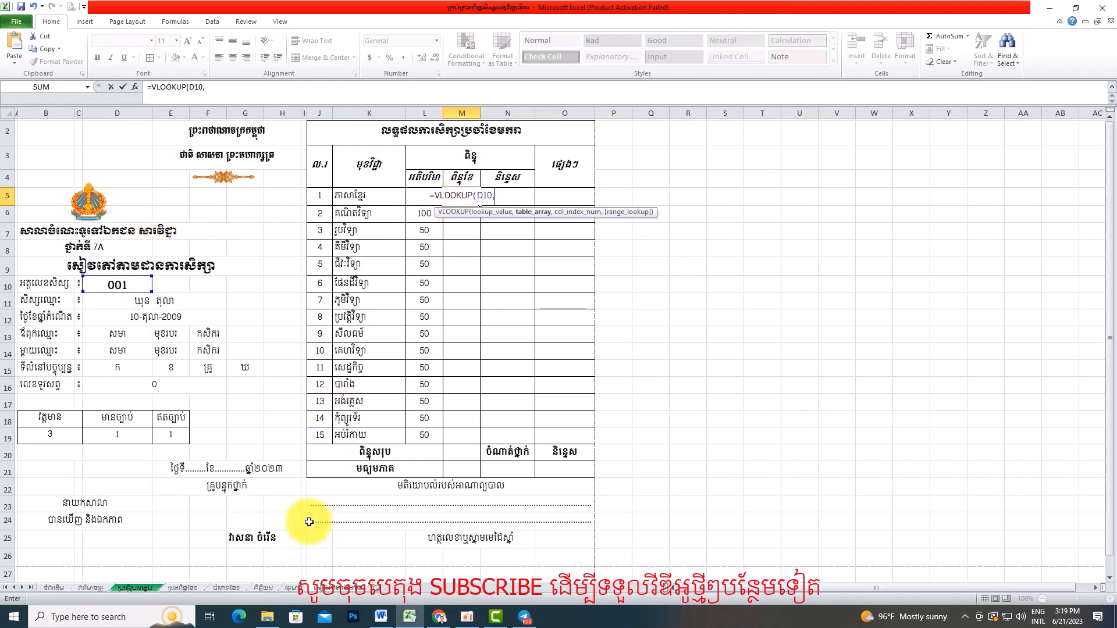
- Select range D7:Y66 on the monthly score sheet as the table array of the M5 VLOOKUP formula
left_click(179, 587)
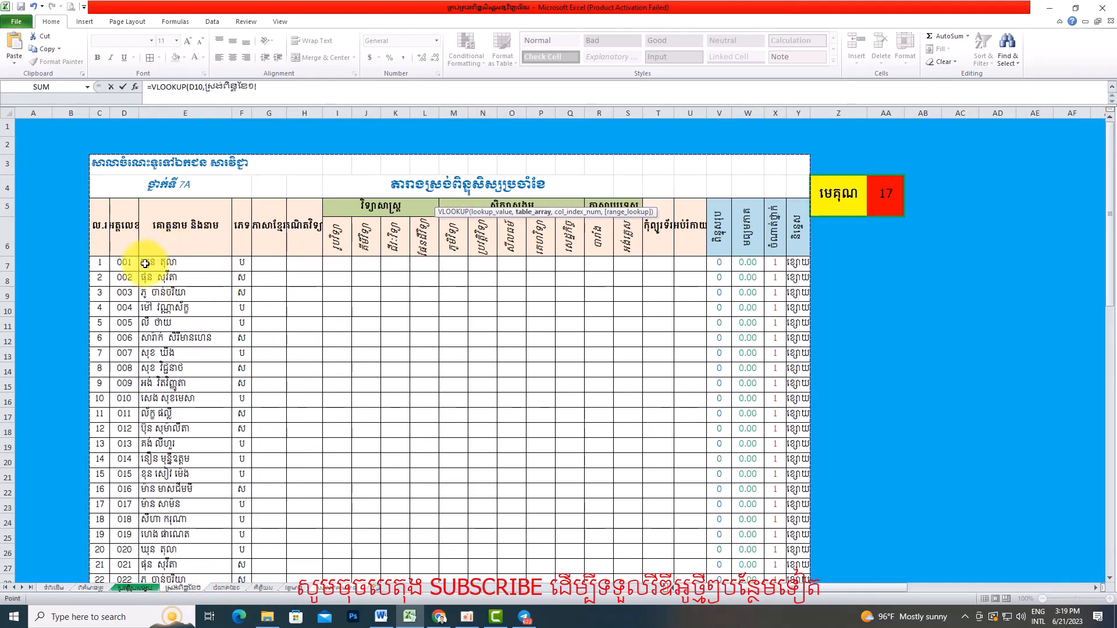
left_click_drag(177, 278, 792, 549)
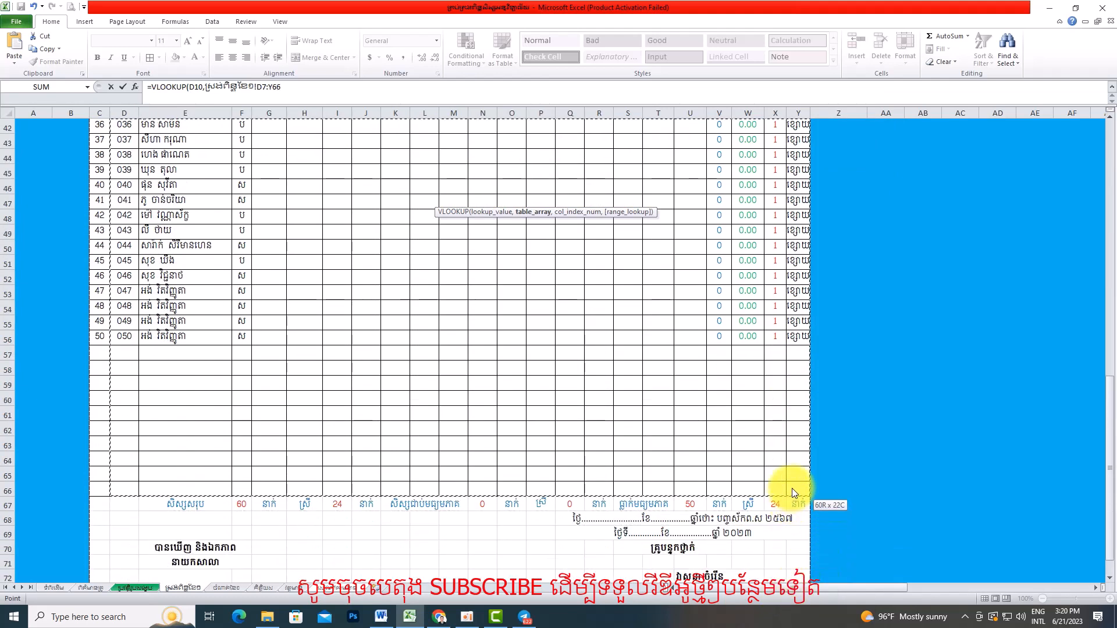
left_click_drag(791, 490, 791, 483)
scroll(499, 261, "up", 9)
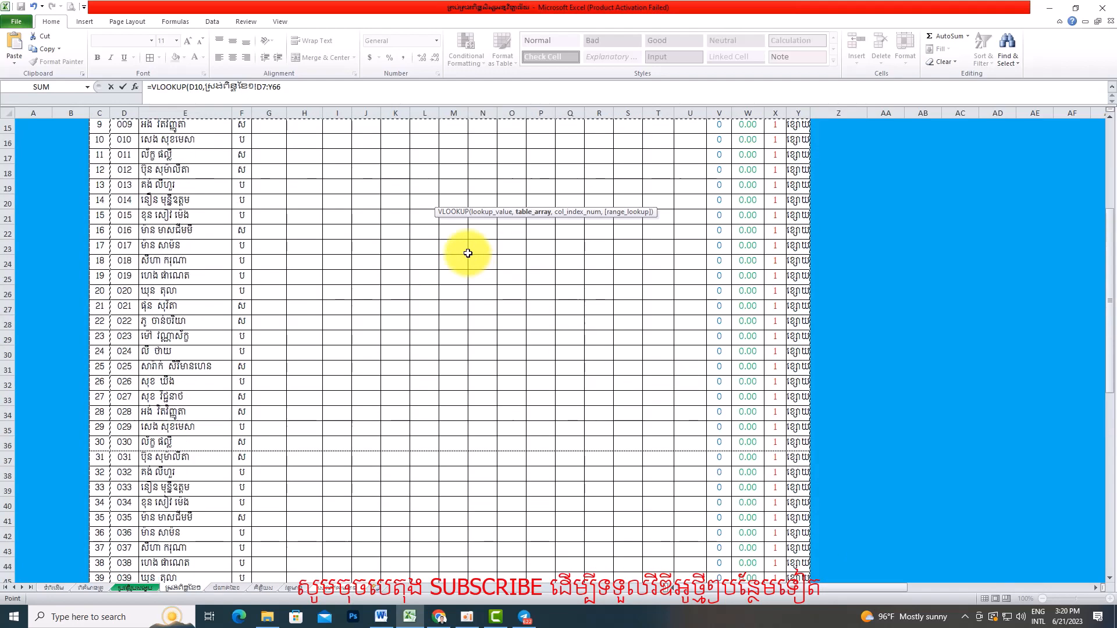
scroll(468, 253, "up", 5)
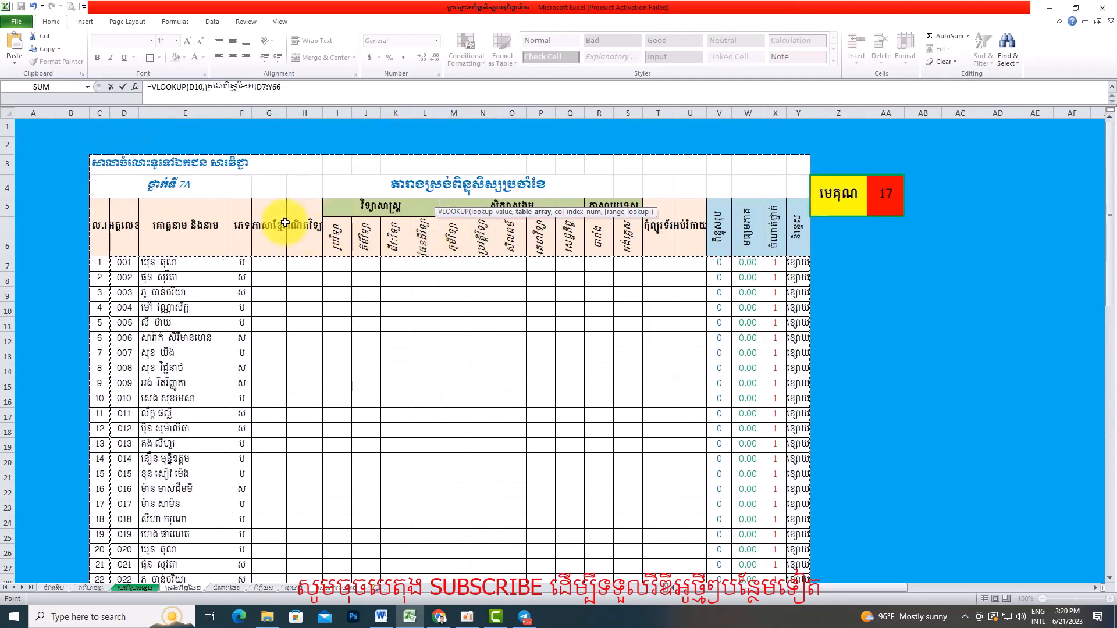
- Complete the M5 score formula with column index 4 and exact match 0
left_click(295, 86)
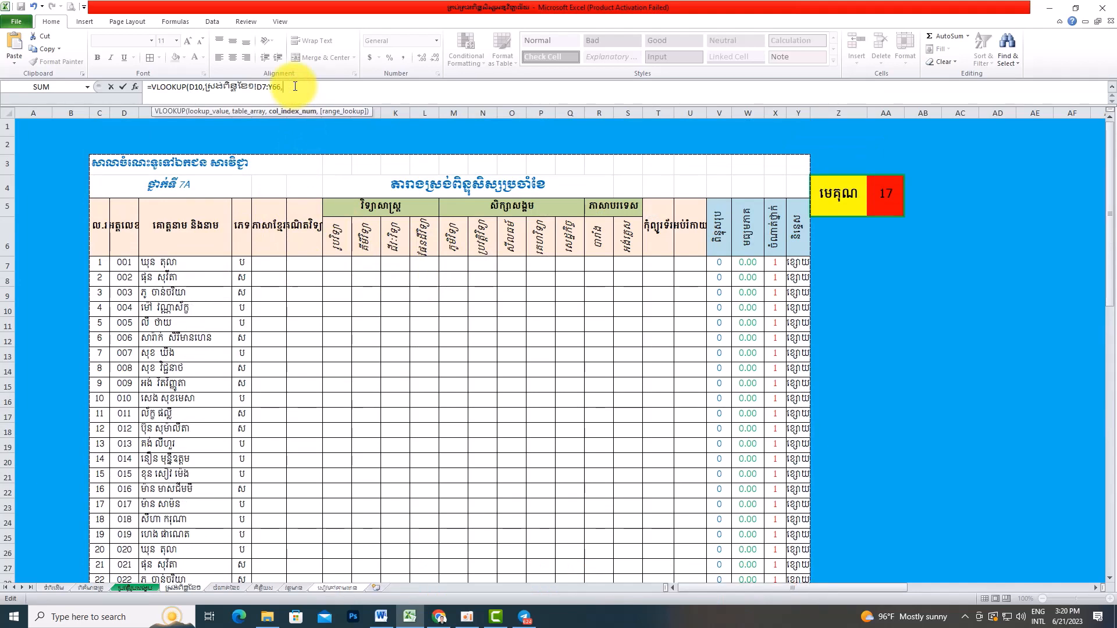
type(",")
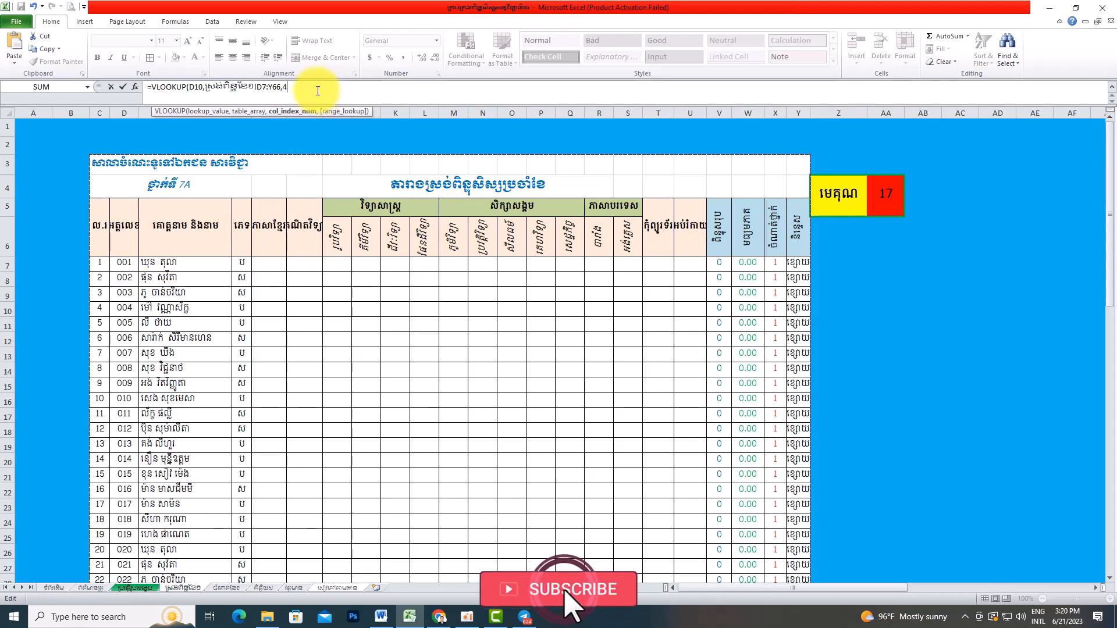
type(",")
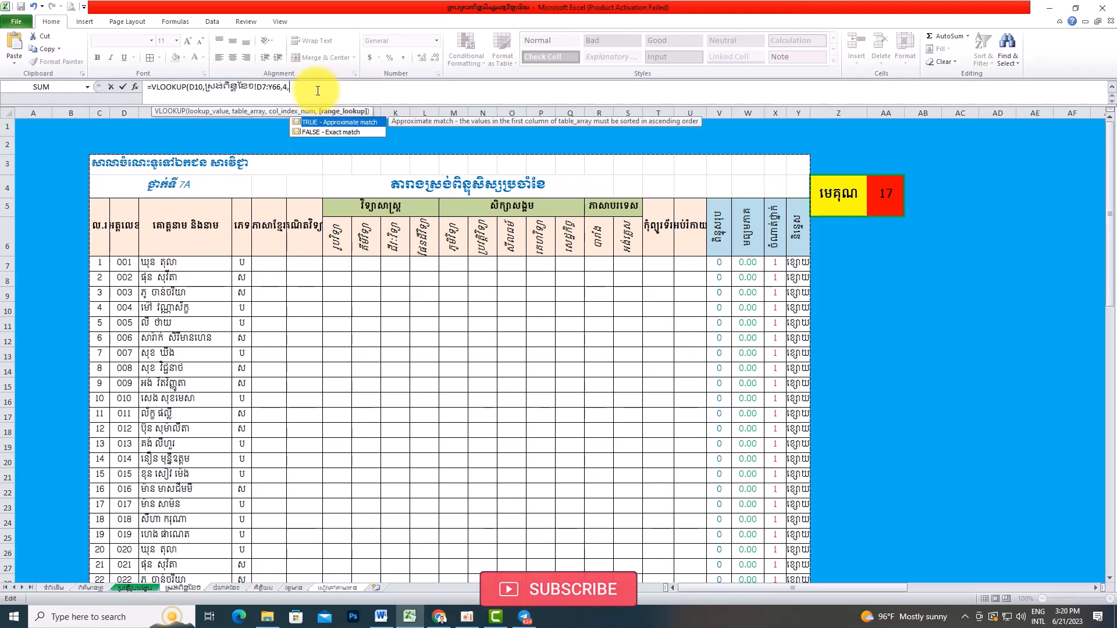
type("0")
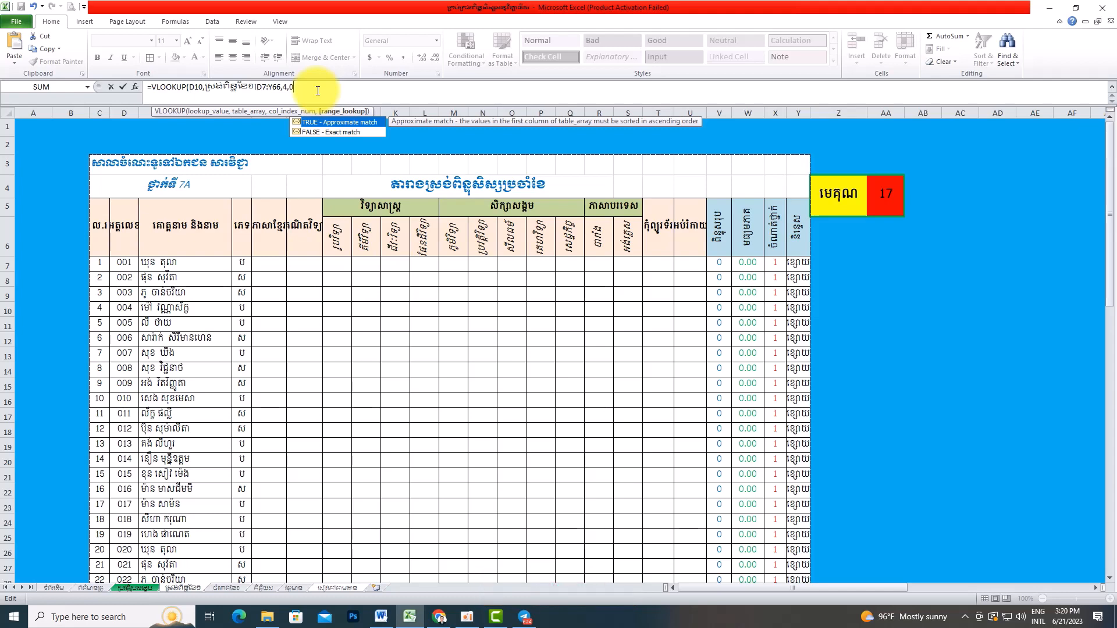
type(")")
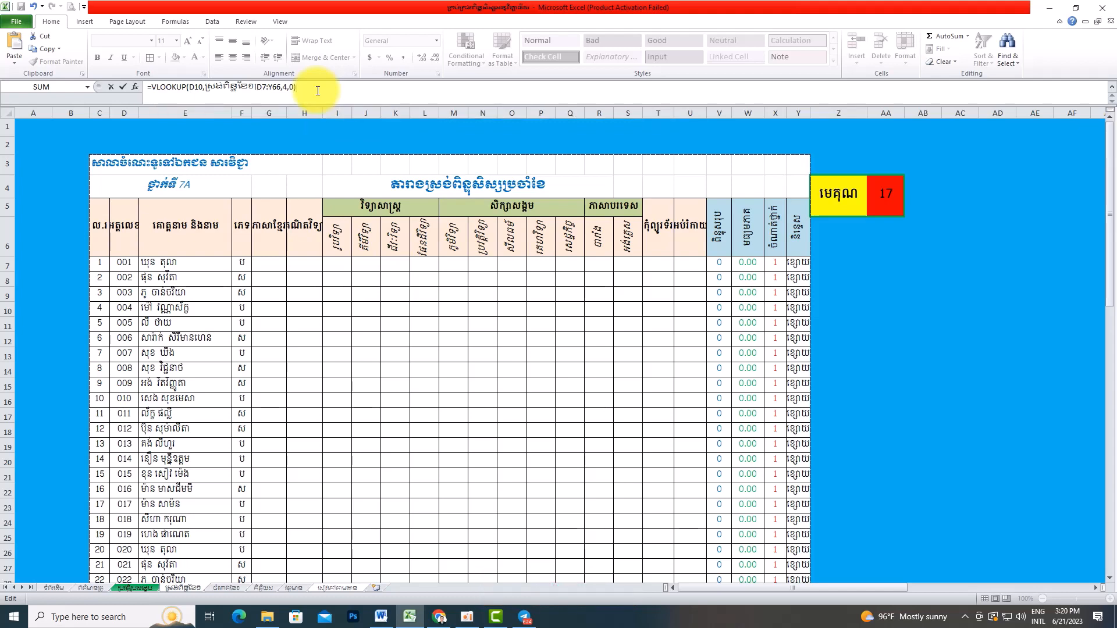
key("Return")
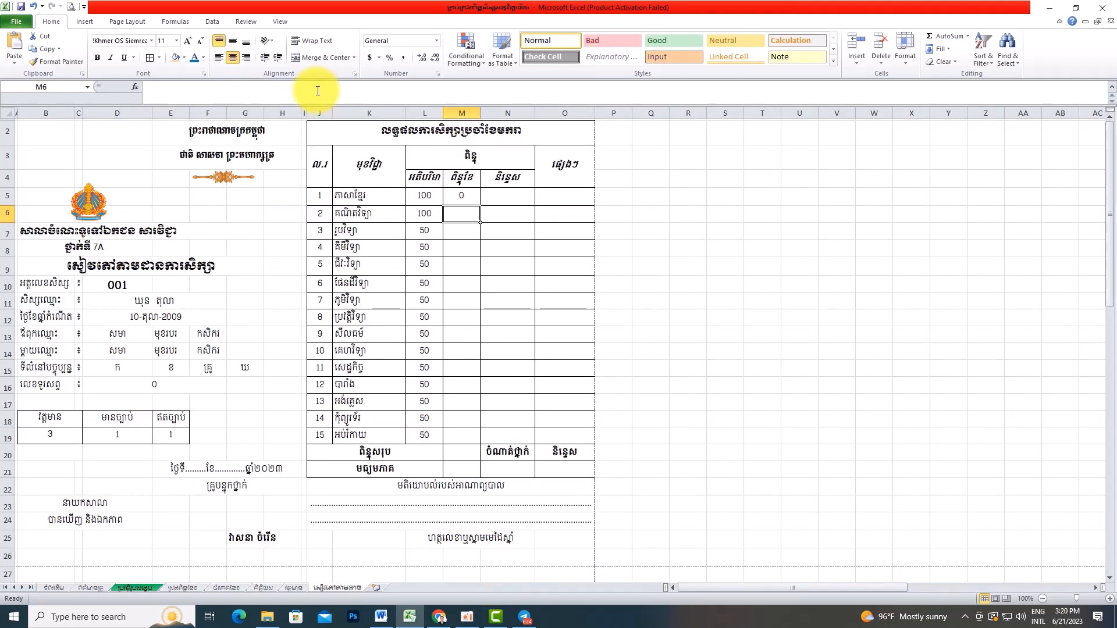
- Make the M5 formula's lookup value and table array absolute references, $D$10 and $D$7:$Y$66
left_click(466, 198)
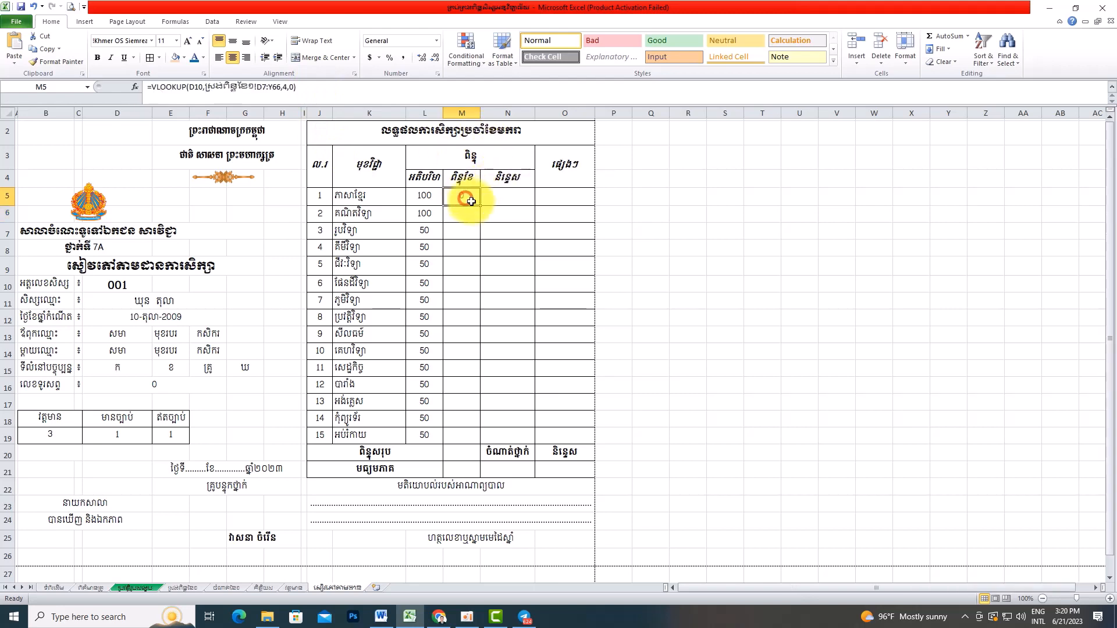
left_click(194, 86)
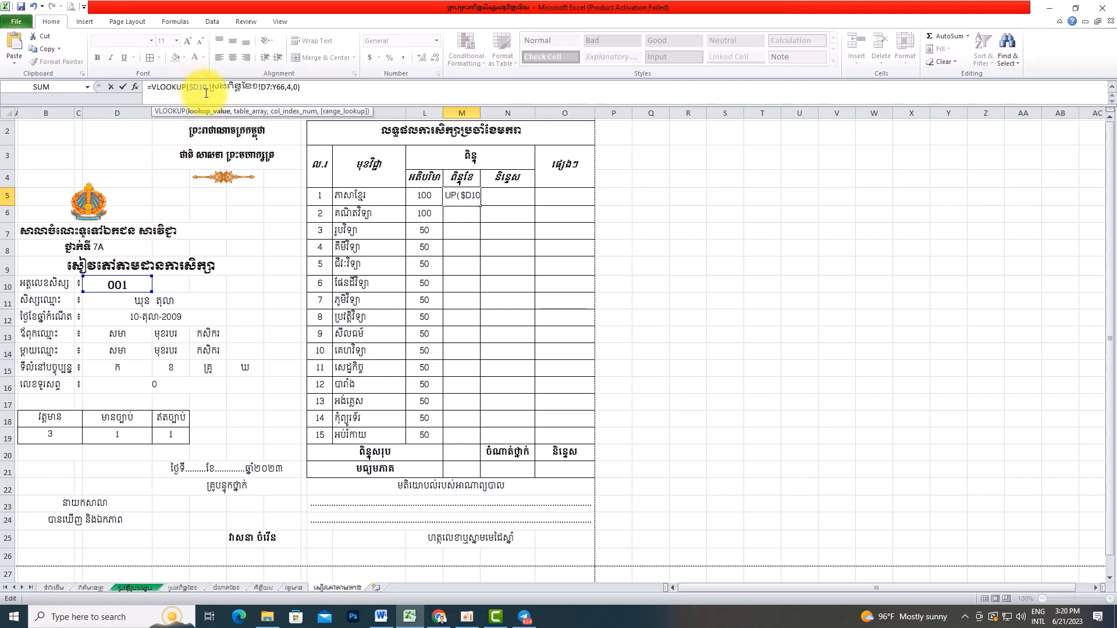
type("$")
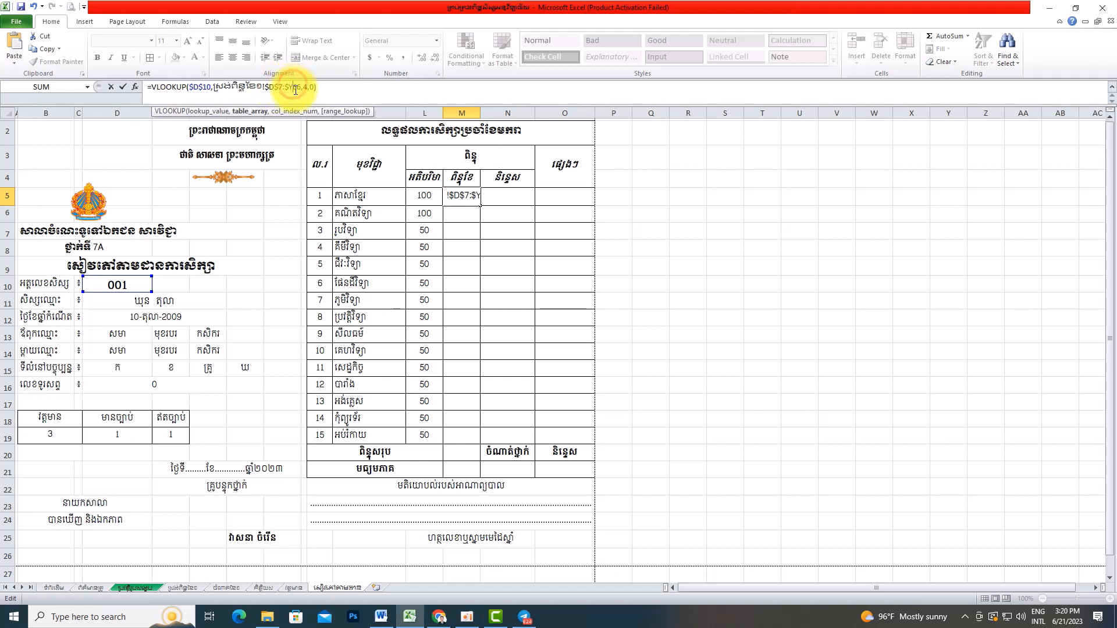
left_click(295, 91)
type("$")
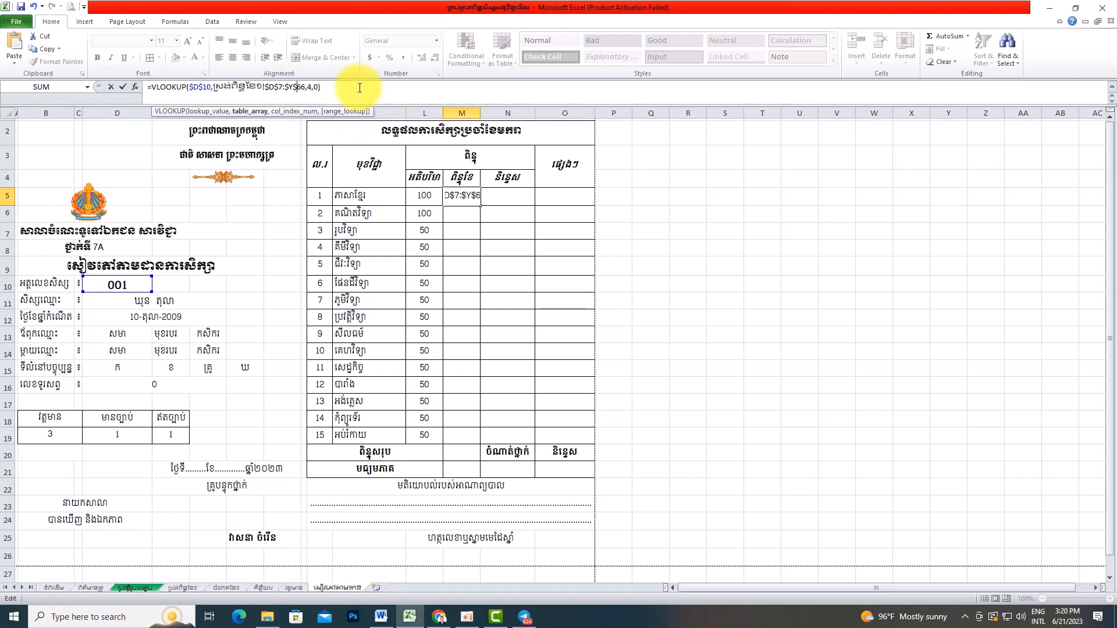
key("Return")
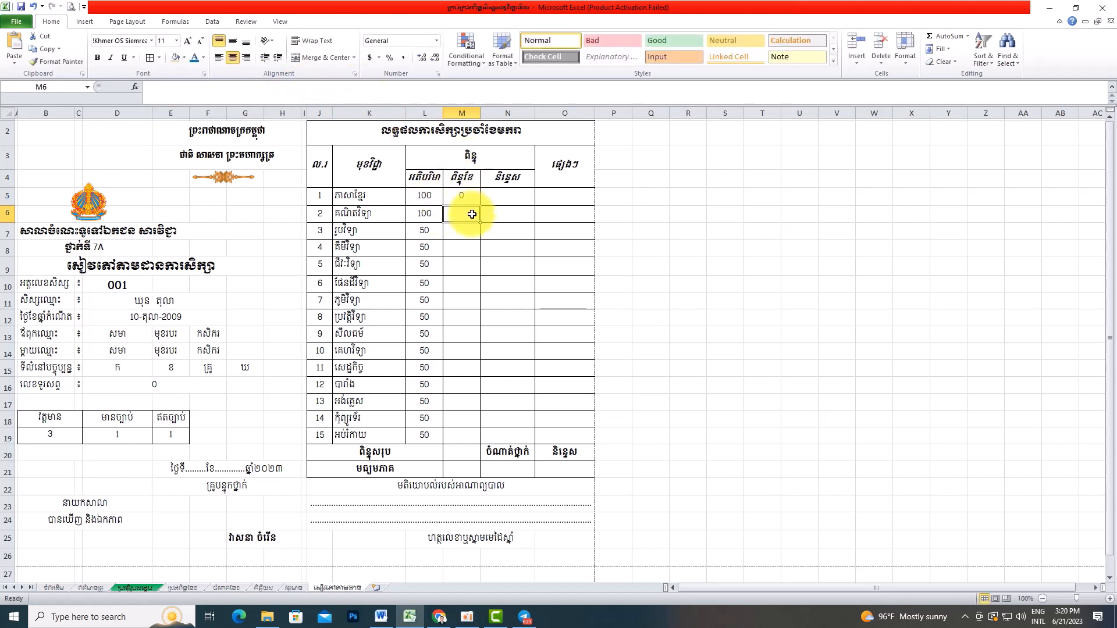
- Copy the entire VLOOKUP formula text from cell M5, leaving the cell's formula as it is
left_click(462, 197)
left_click_drag(319, 89, 150, 89)
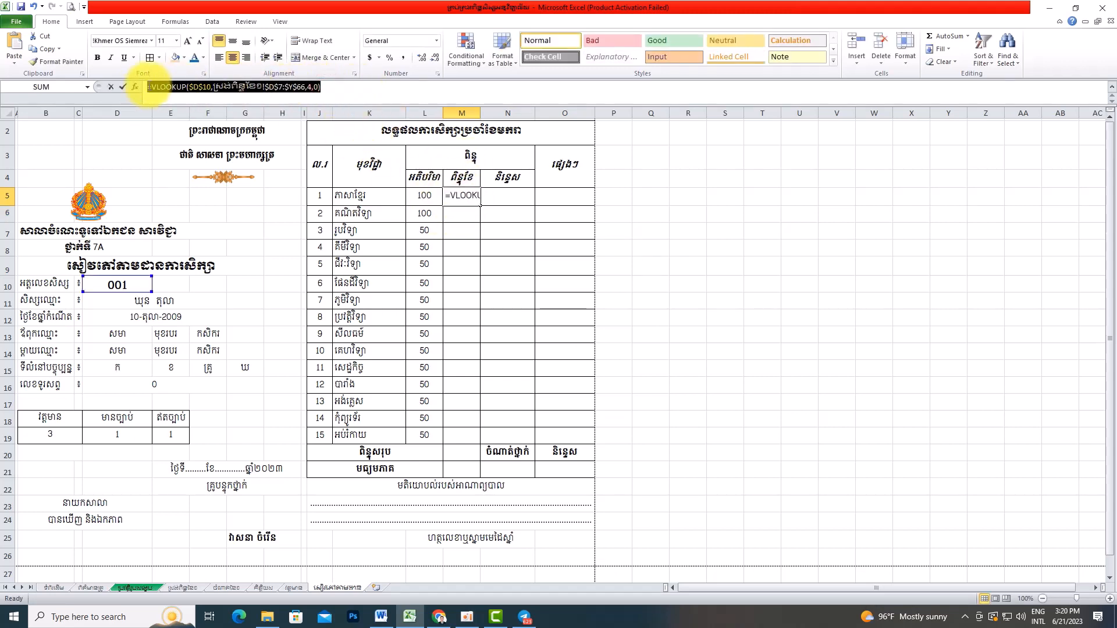
right_click(187, 87)
left_click(233, 109)
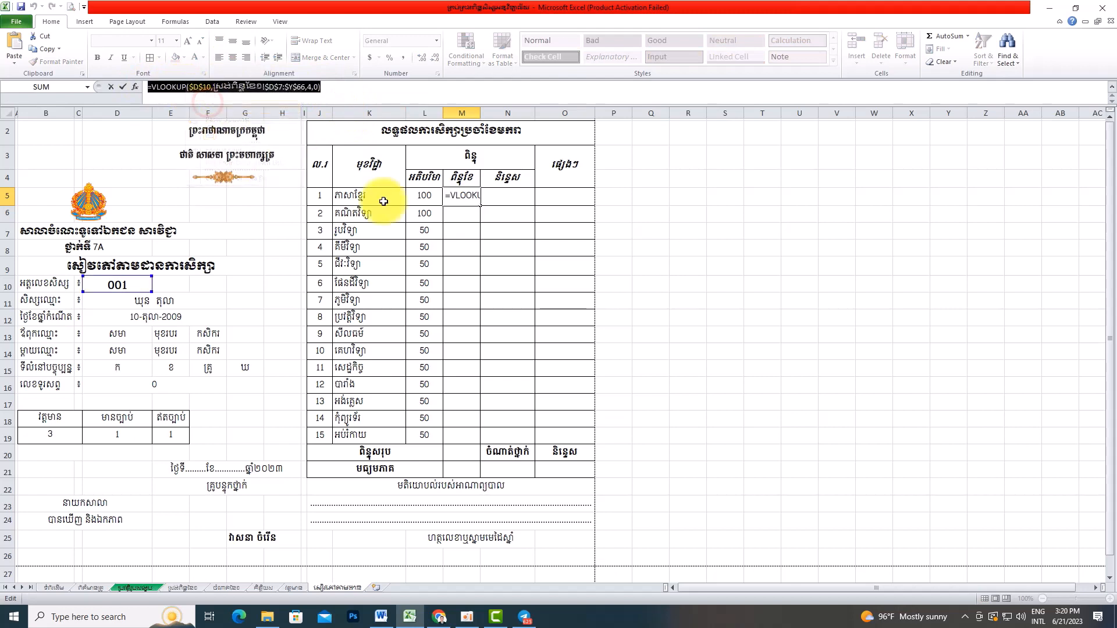
key("Return")
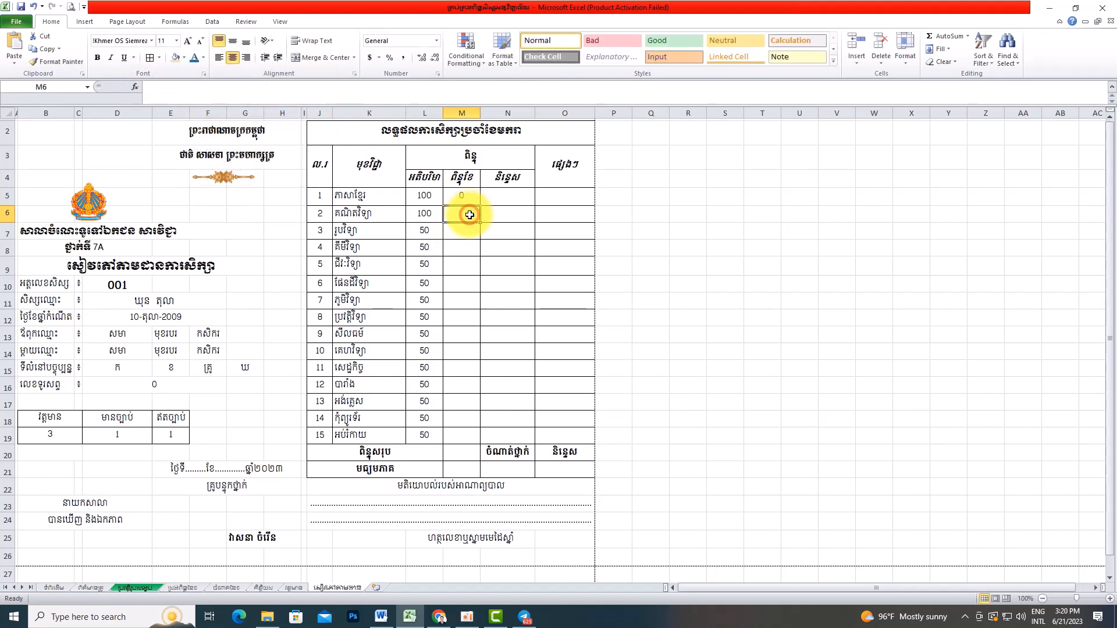
- Paste the copied VLOOKUP formula text into the monthly score cells M6, M7, M8 and M9
right_click(251, 89)
left_click(278, 134)
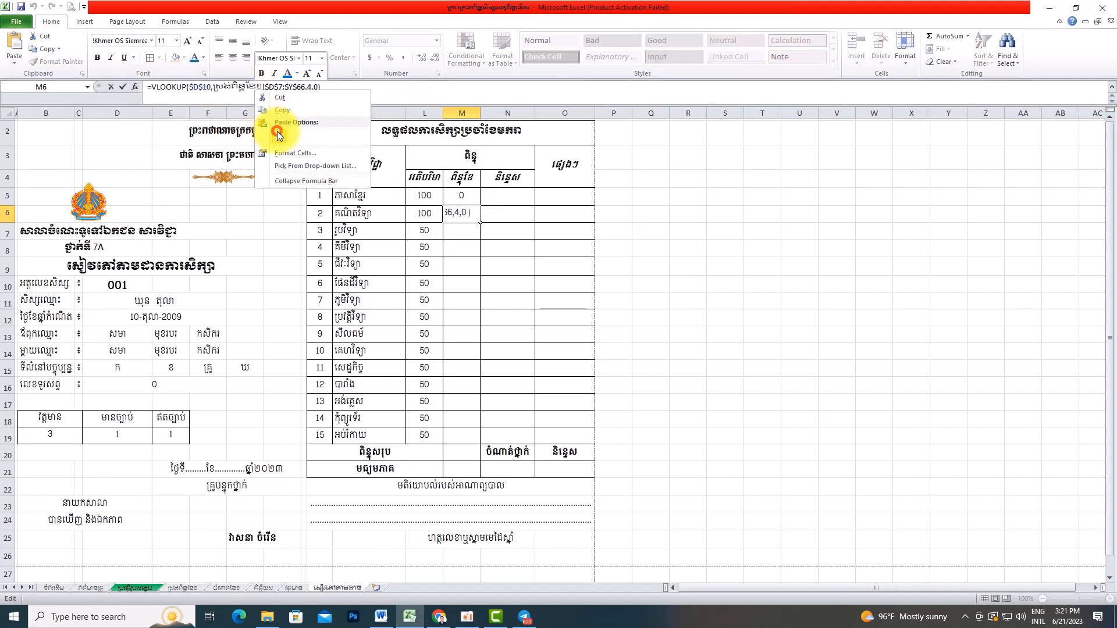
key("Return")
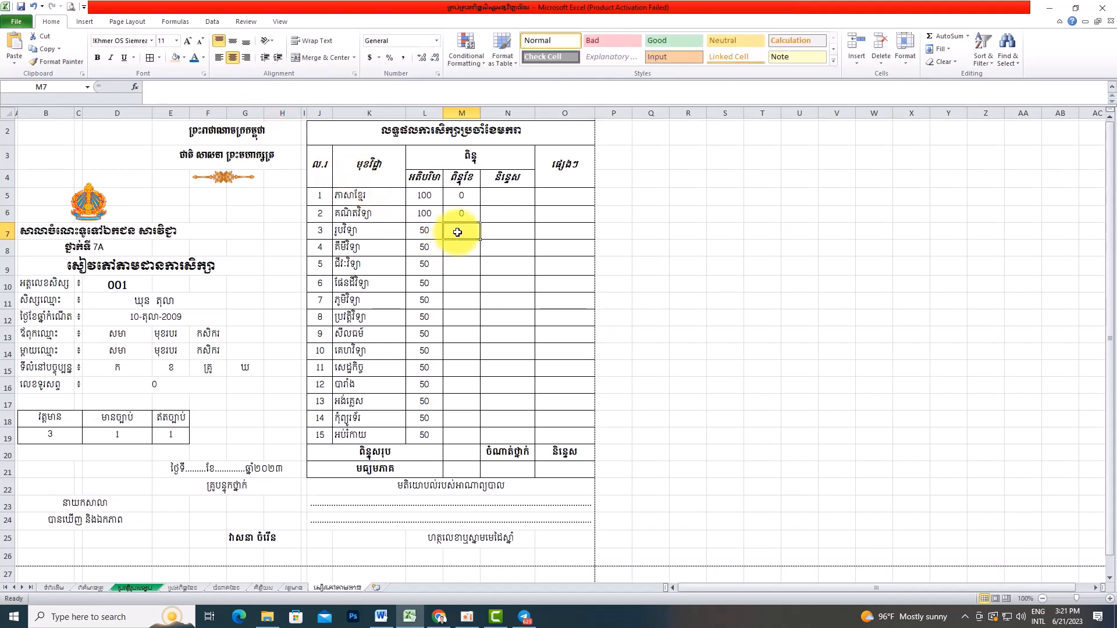
right_click(251, 88)
left_click(284, 136)
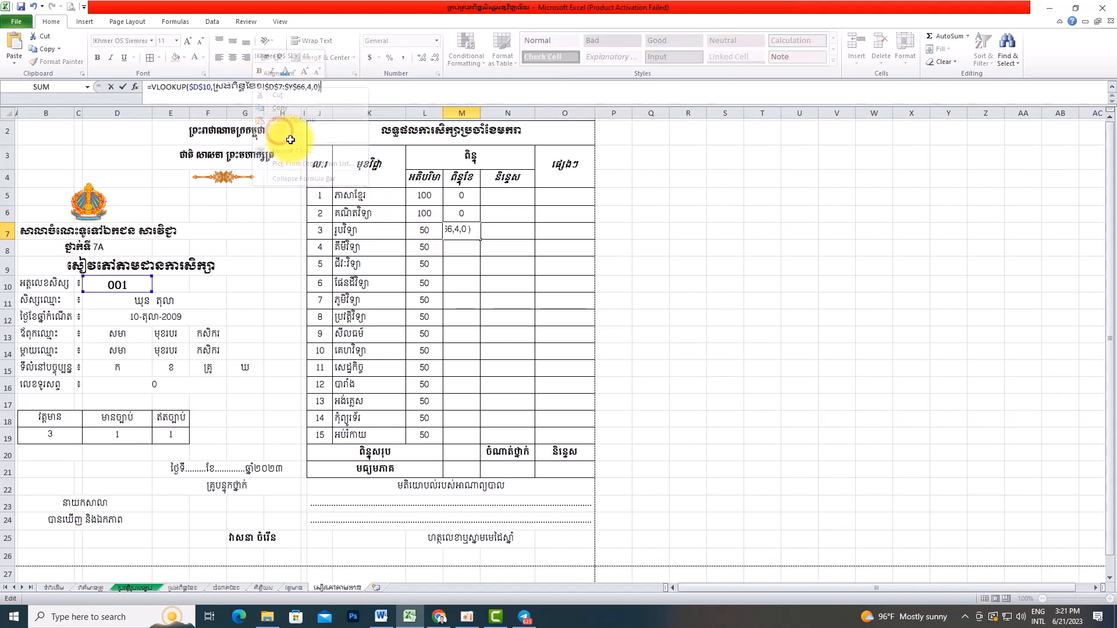
key("Return")
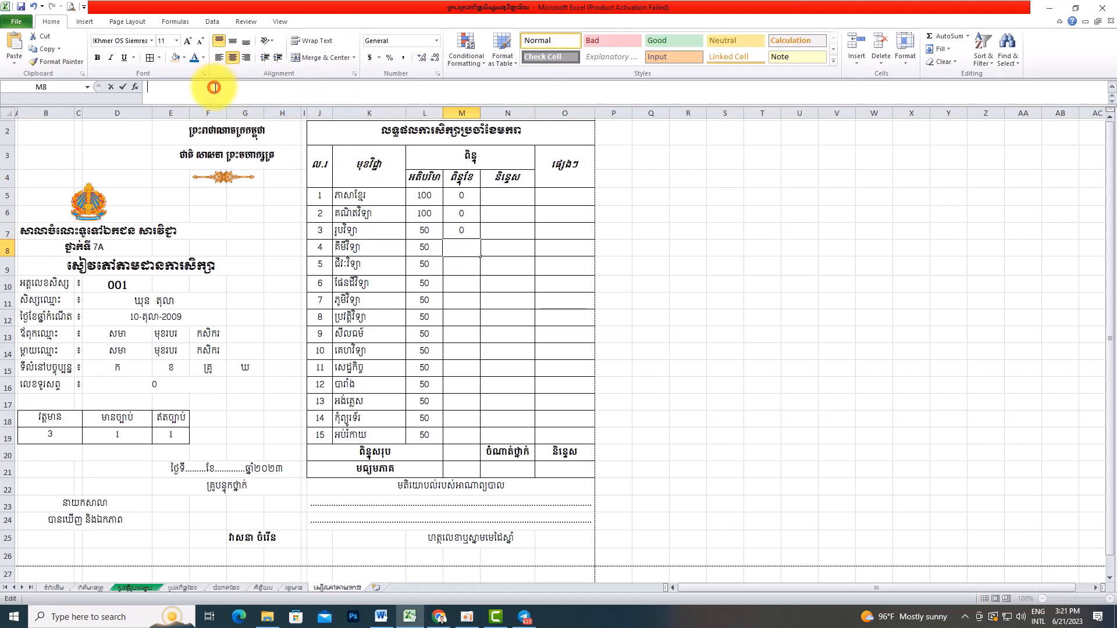
right_click(214, 87)
left_click(238, 134)
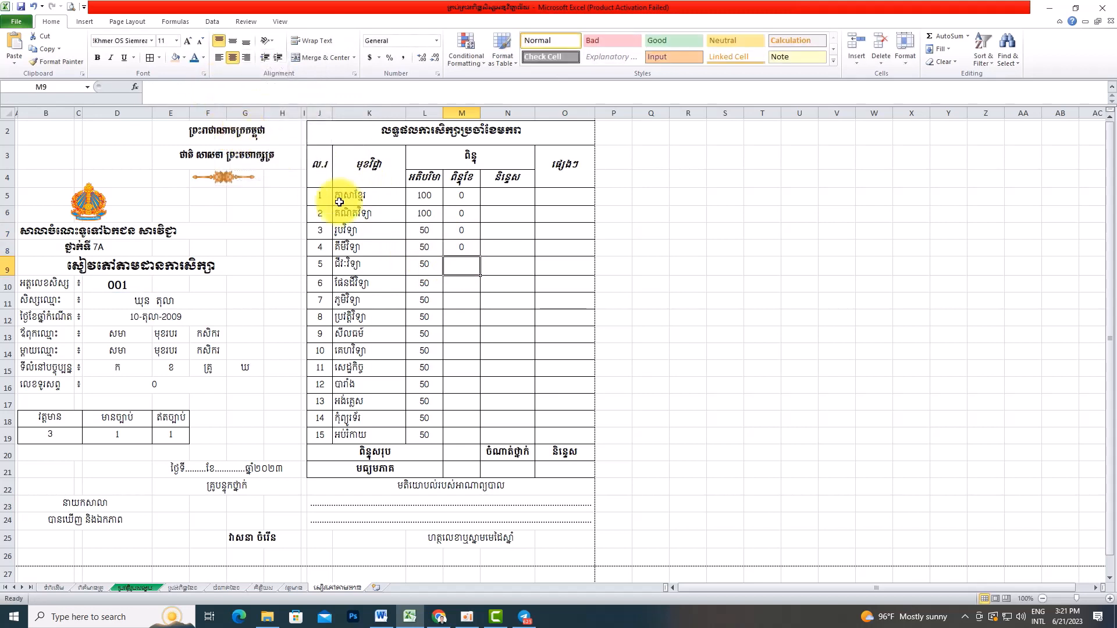
key("Return")
right_click(204, 91)
left_click(238, 133)
key("Return")
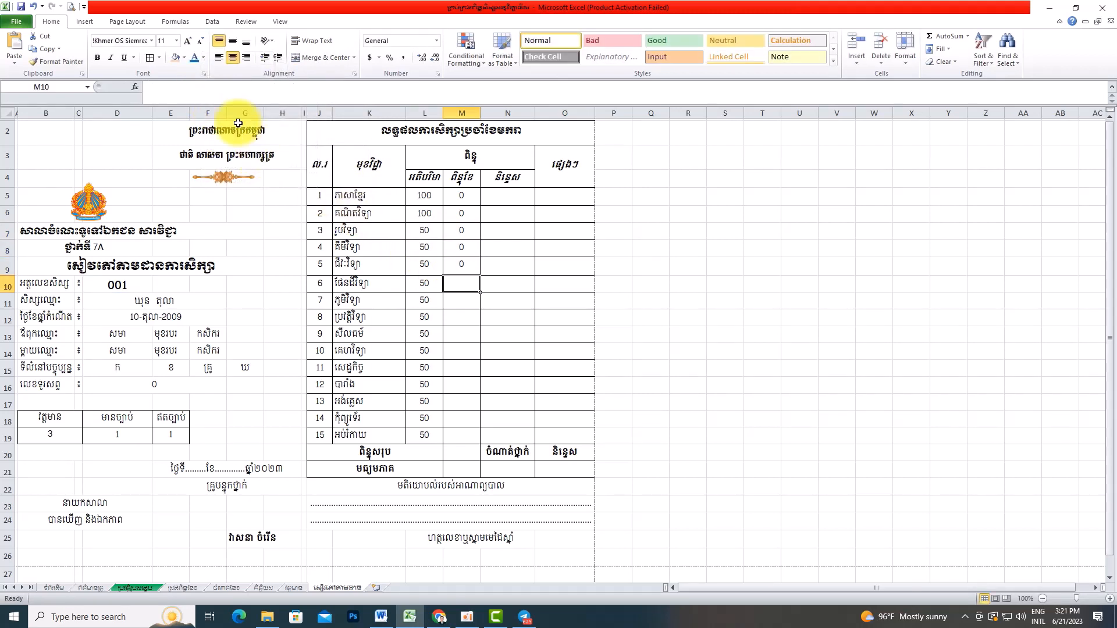
- Paste the same VLOOKUP formula text into score cells M10, M11 and M12
right_click(198, 93)
left_click(219, 135)
key("Return")
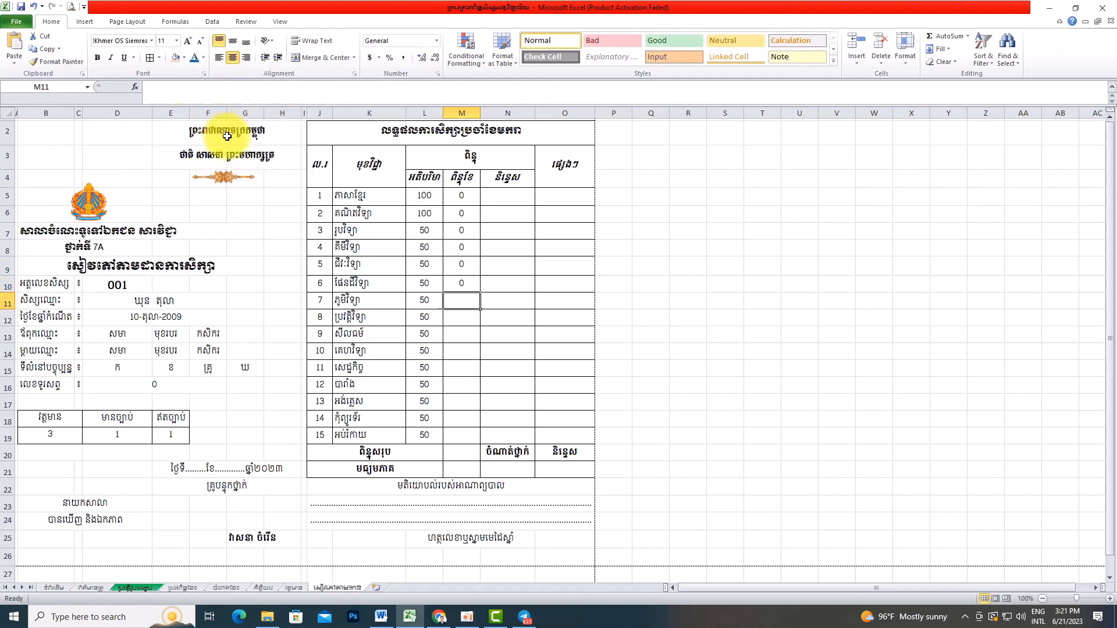
left_click(181, 91)
right_click(181, 92)
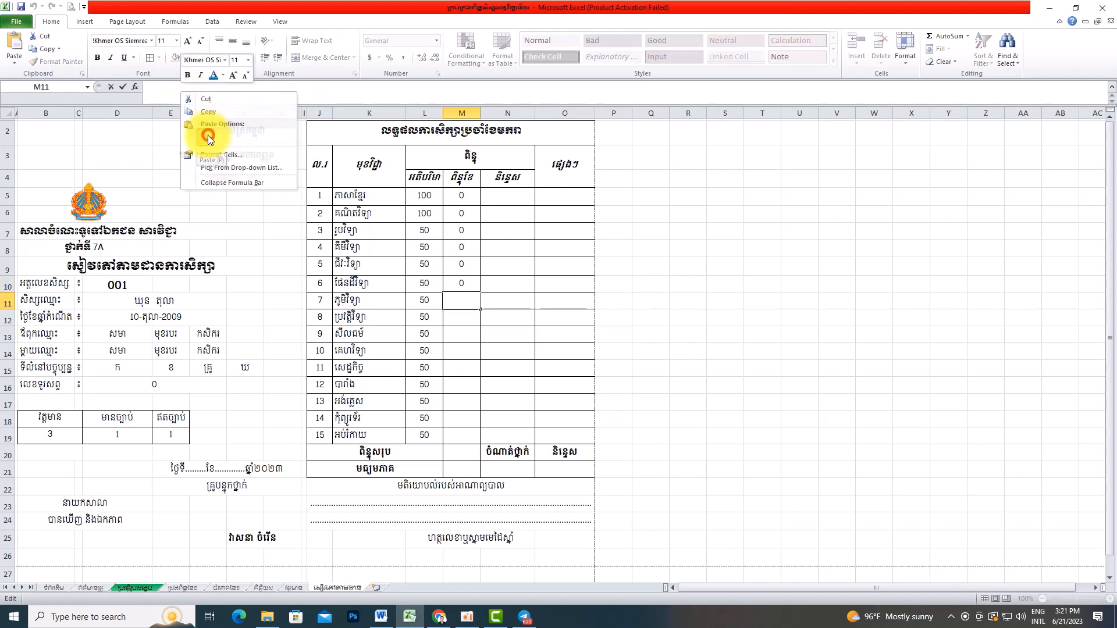
left_click(208, 135)
key("Return")
left_click(215, 90)
right_click(201, 92)
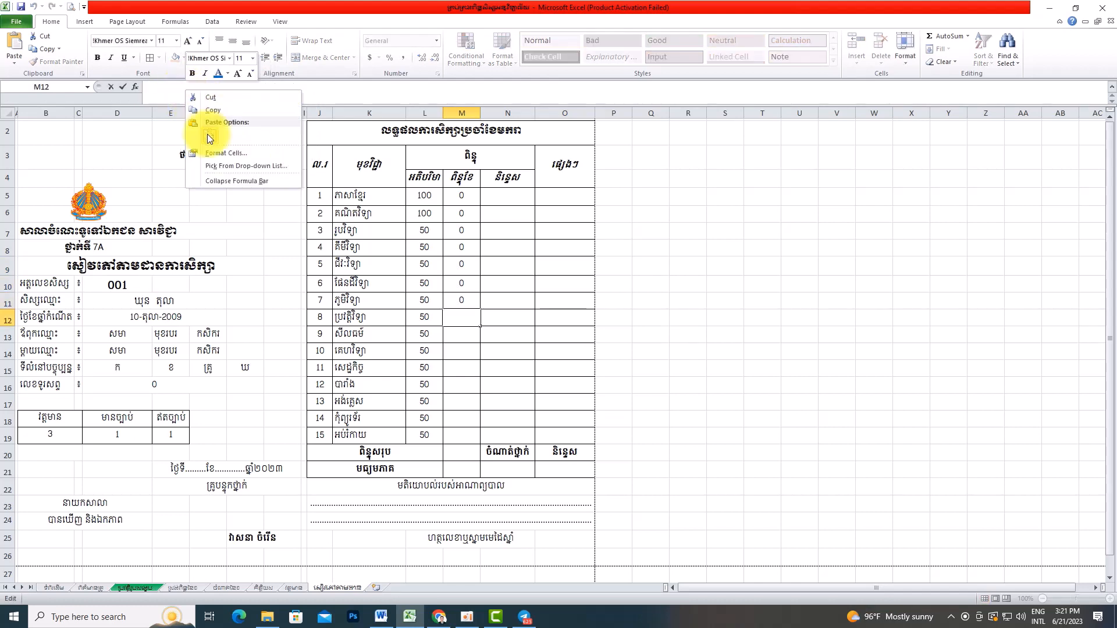
left_click(212, 136)
key("Return")
- Paste the VLOOKUP formula text into score cells M13, M14, M15 and M16
left_click(155, 89)
right_click(155, 88)
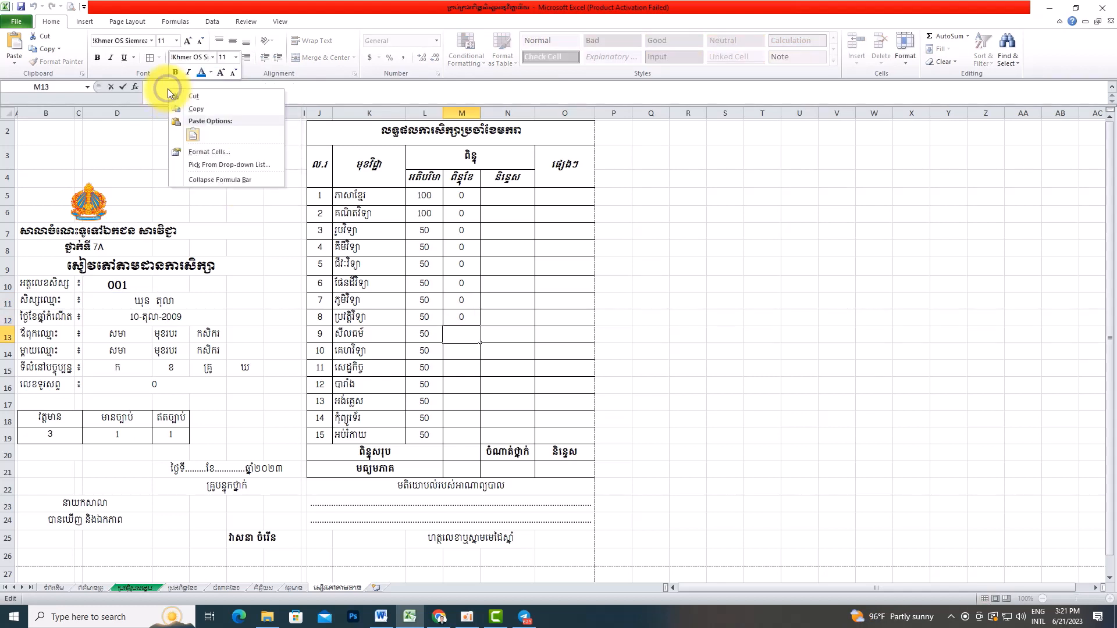
left_click(193, 132)
key("Return")
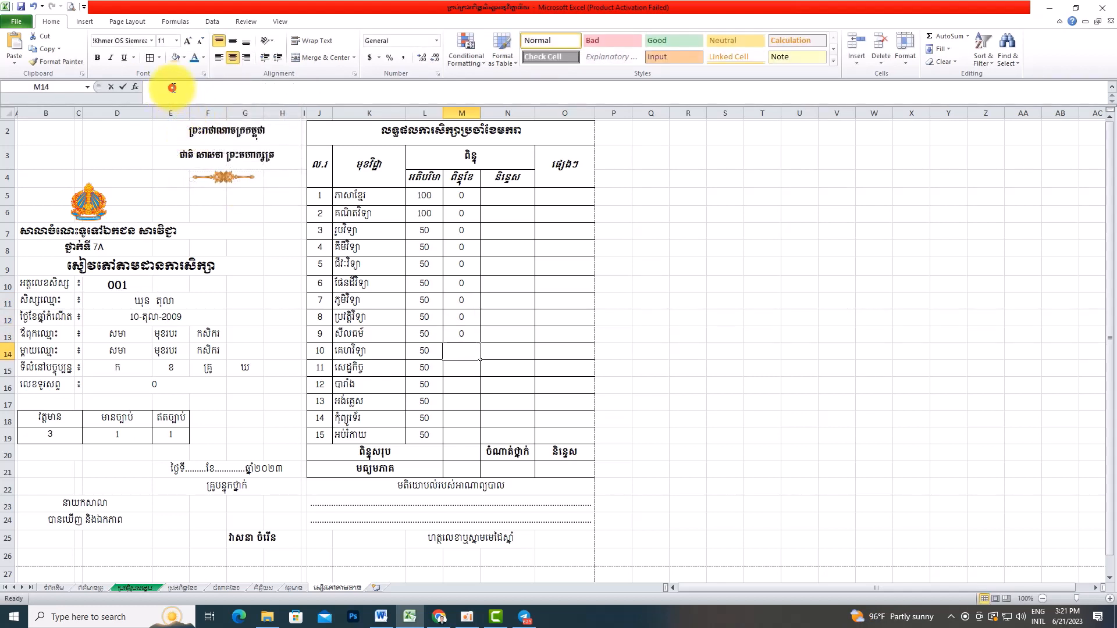
right_click(174, 88)
left_click(195, 132)
key("Return")
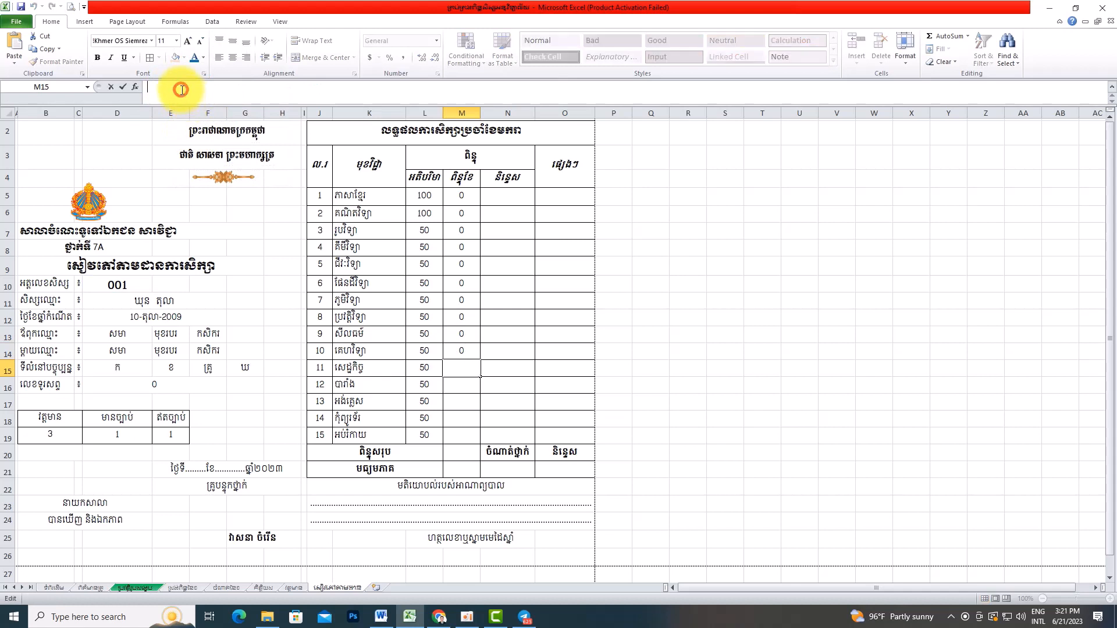
right_click(185, 92)
left_click(204, 135)
key("Return")
right_click(186, 91)
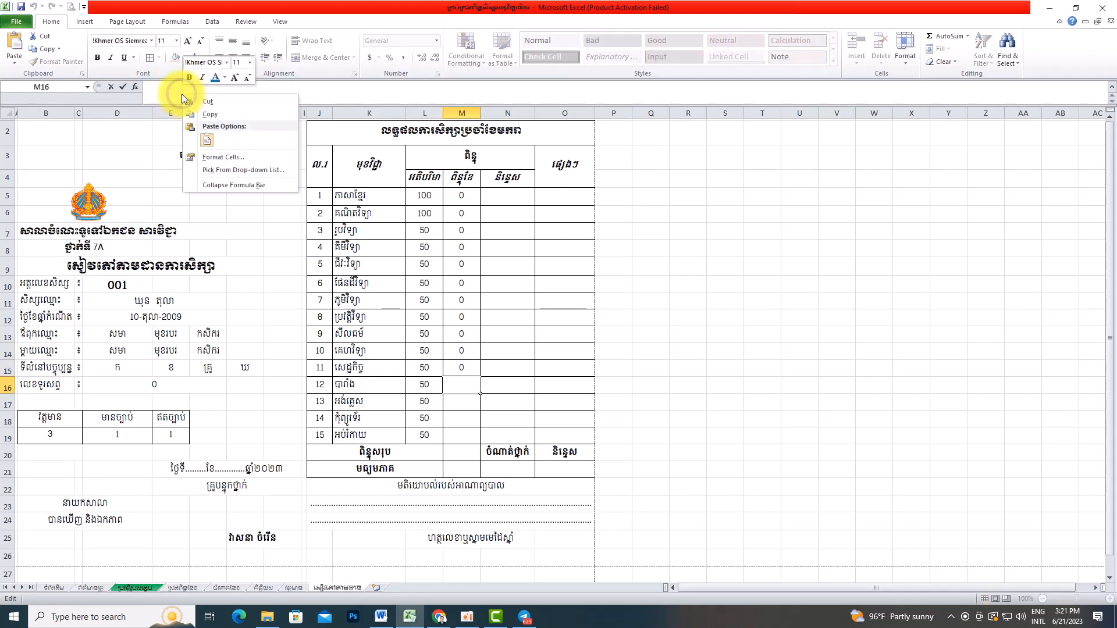
left_click(204, 134)
key("Return")
- Paste the VLOOKUP formula text into the last three subject score cells, M17, M18 and M19
right_click(188, 90)
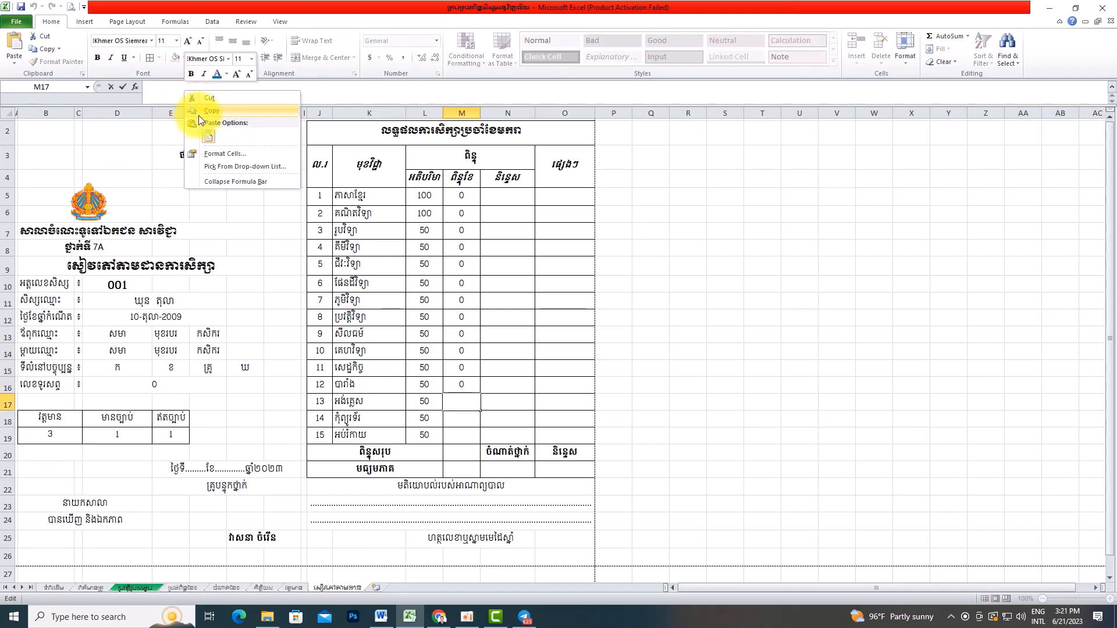
left_click(204, 133)
key("Return")
right_click(185, 91)
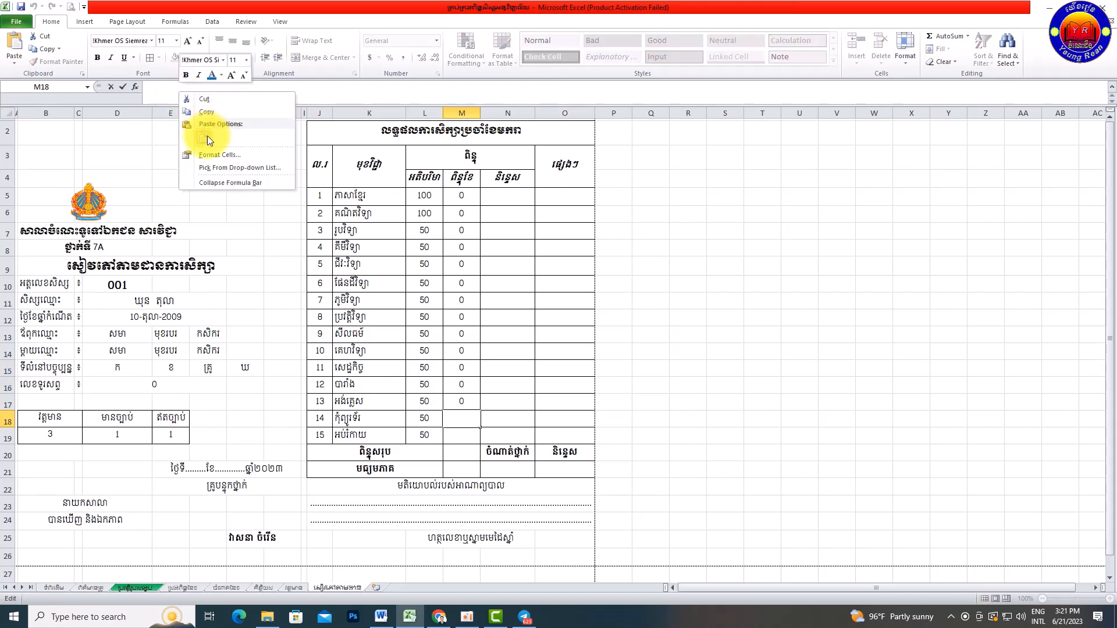
left_click(205, 133)
key("Return")
right_click(185, 92)
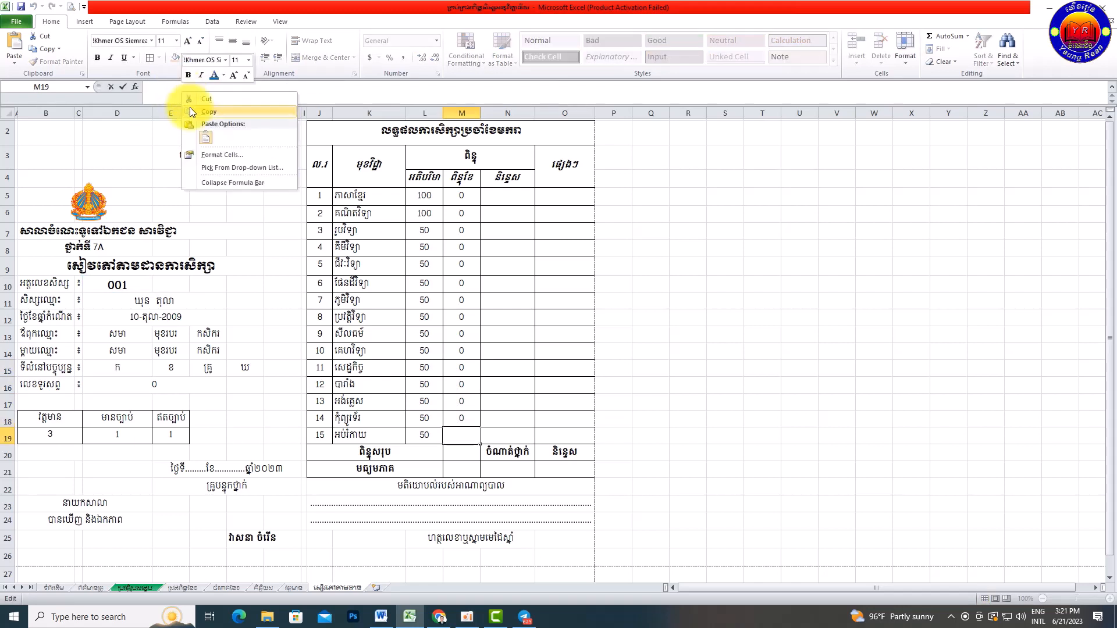
left_click(204, 133)
key("Return")
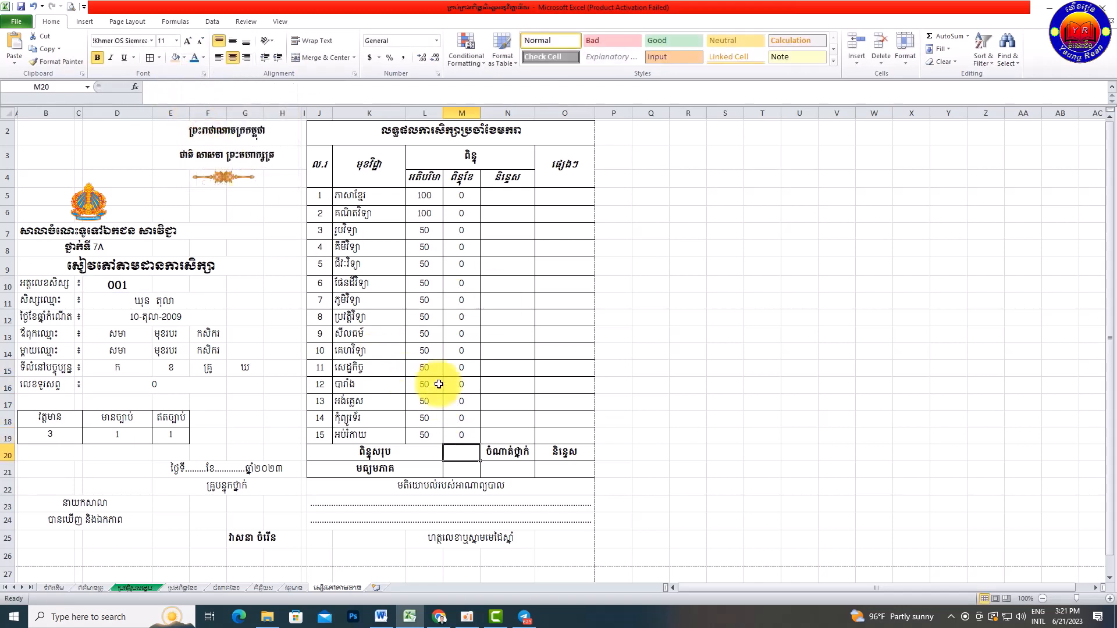
- Check the subject column order on the monthly score sheet and set the M6 formula's column index to 5
left_click(457, 197)
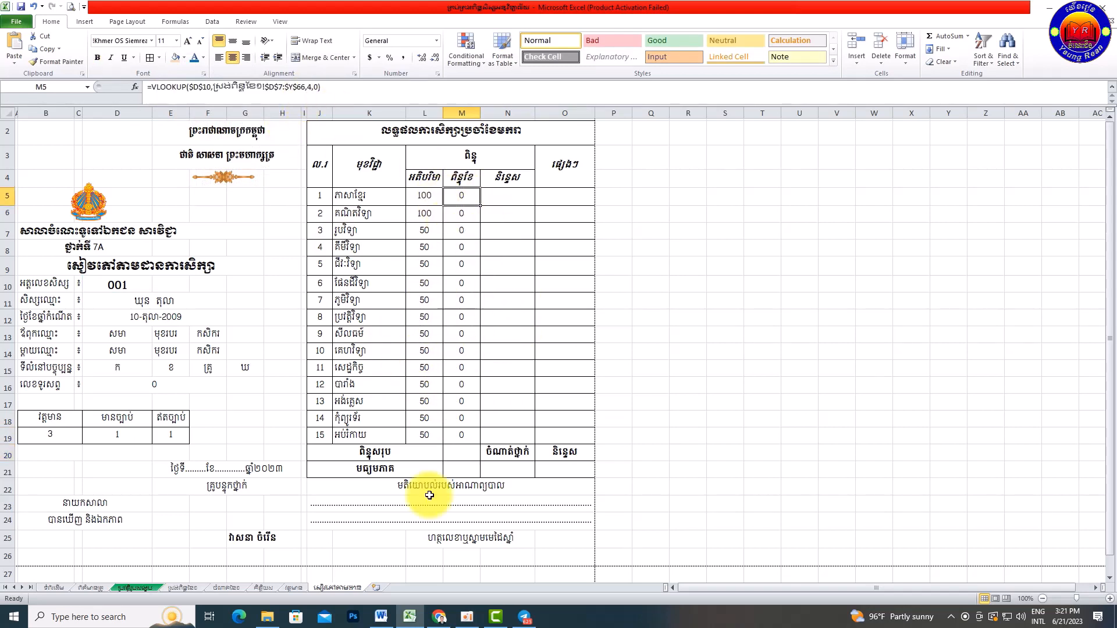
left_click(200, 586)
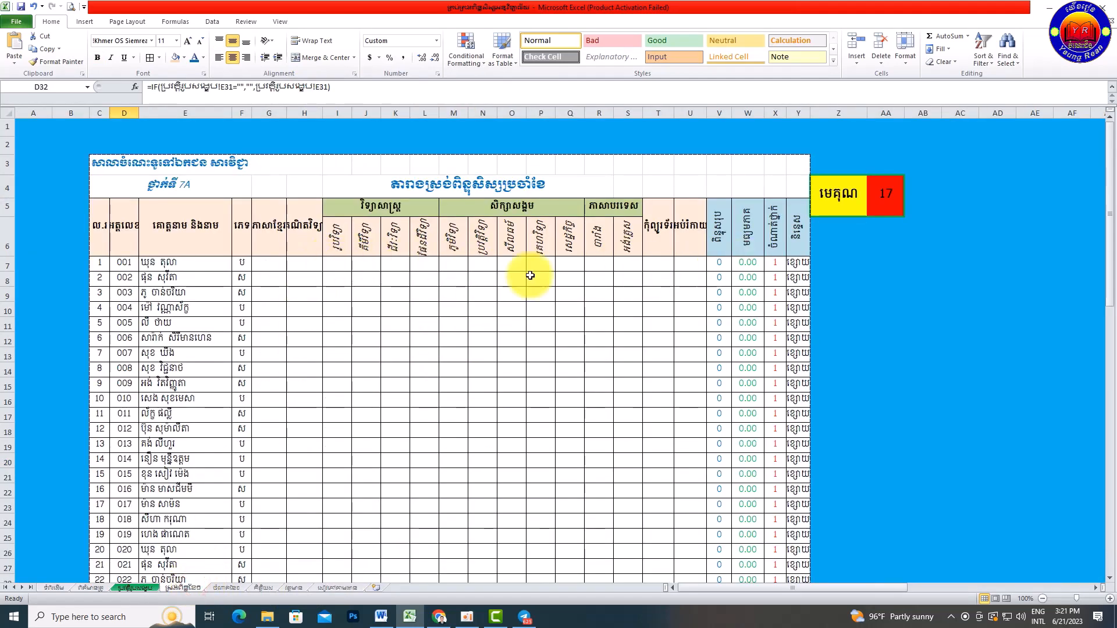
left_click(329, 589)
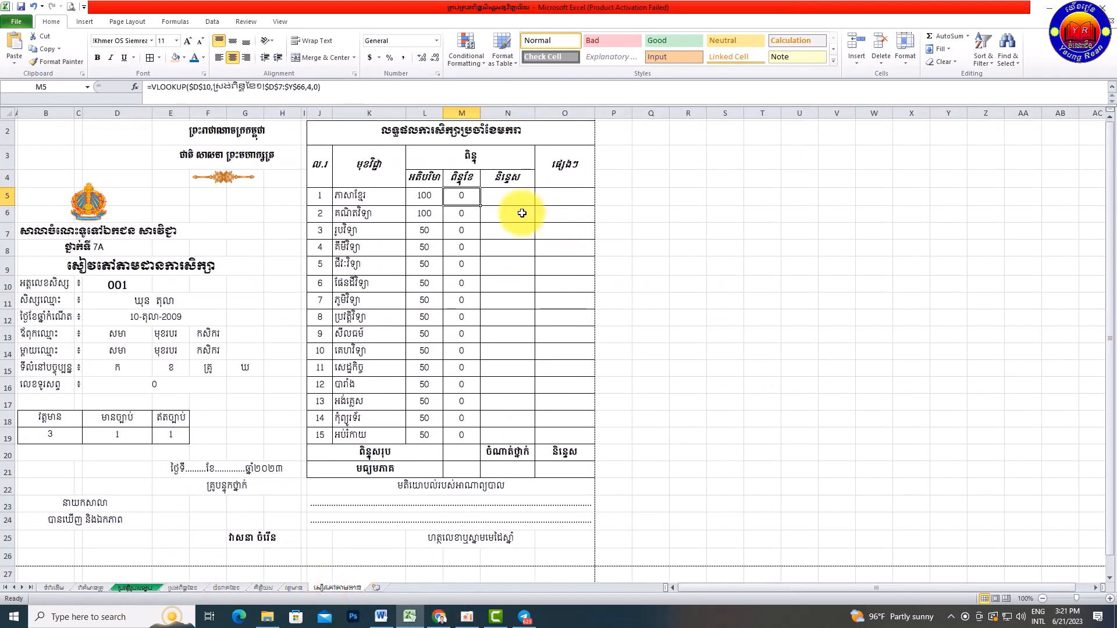
left_click(458, 213)
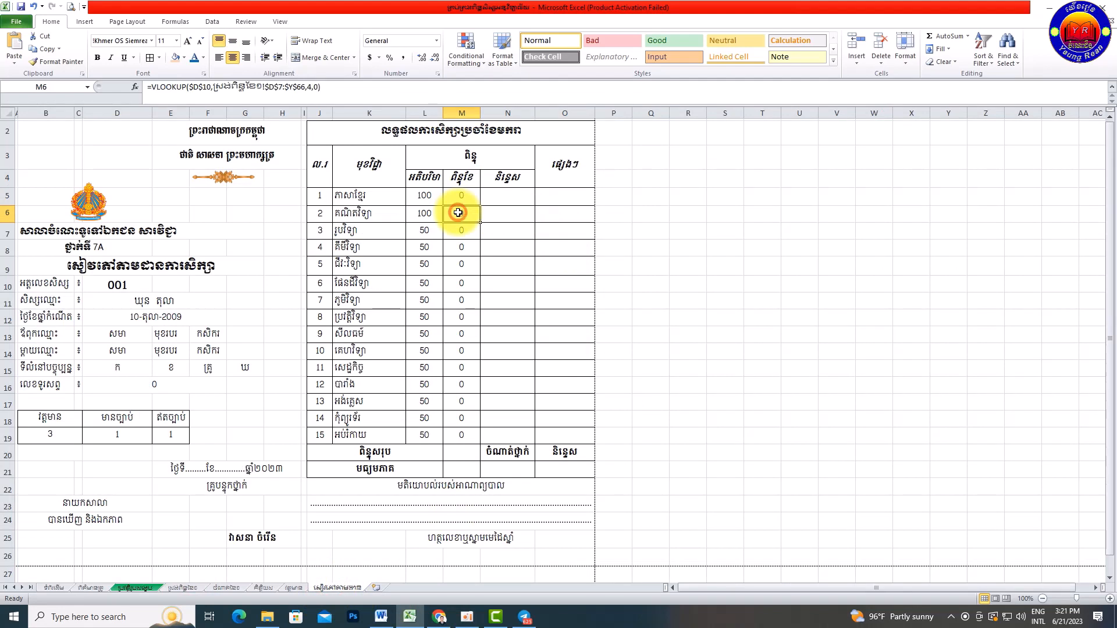
left_click(313, 86)
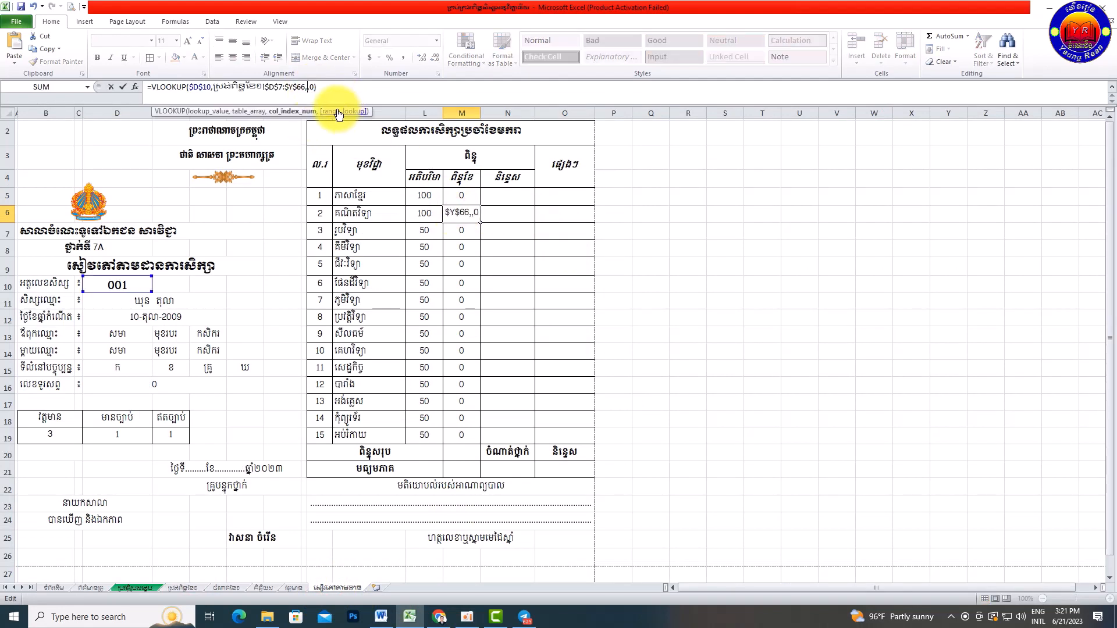
type("4")
key("Return")
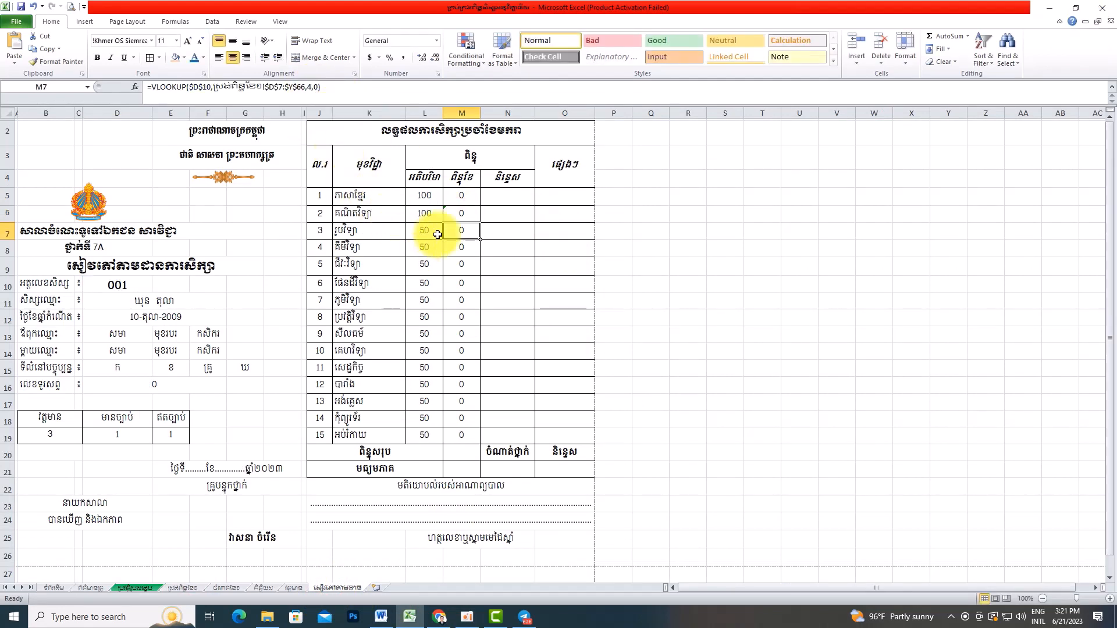
left_click(458, 201)
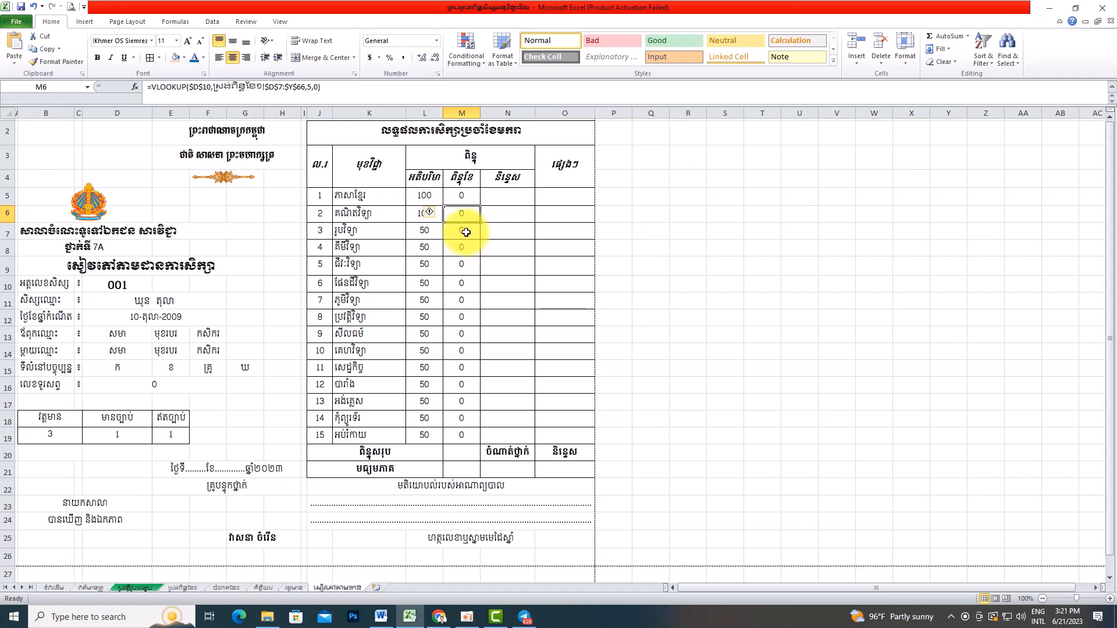
- Give the VLOOKUP formulas in M7, M8 and M9 consecutive column indexes, with 6 in M7 and 8 in M9
left_click(466, 233)
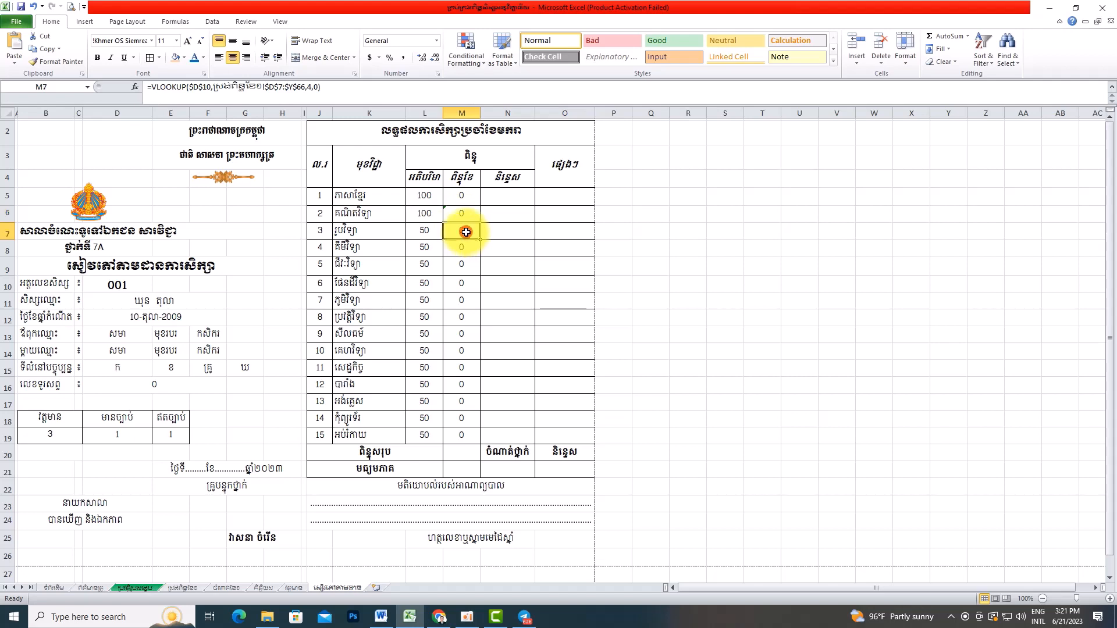
left_click(312, 87)
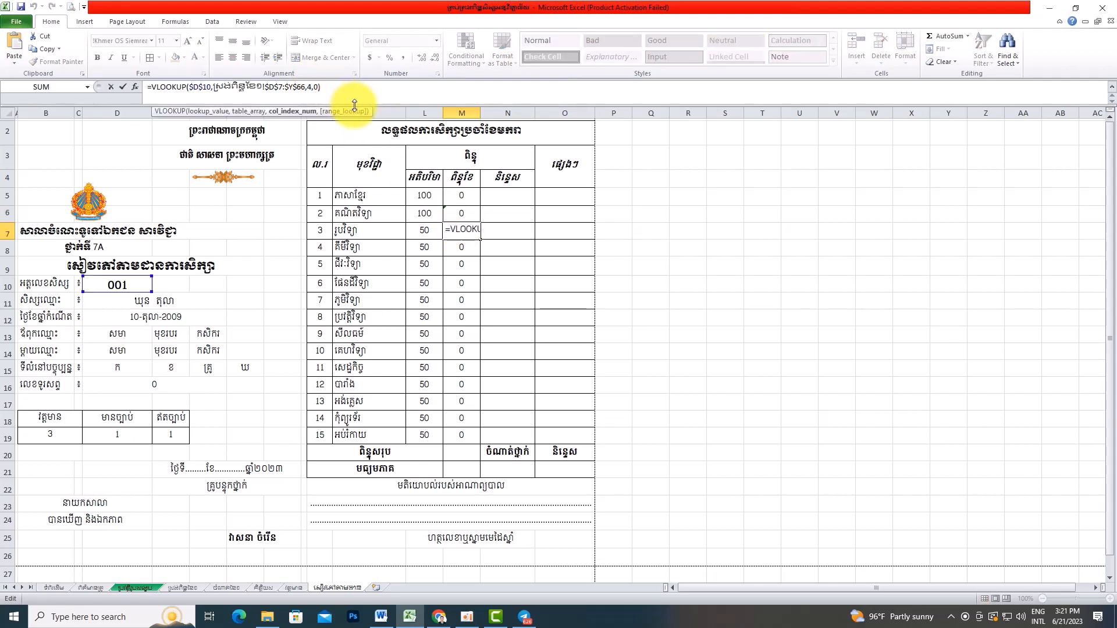
key("BackSpace")
type("6")
key("Return")
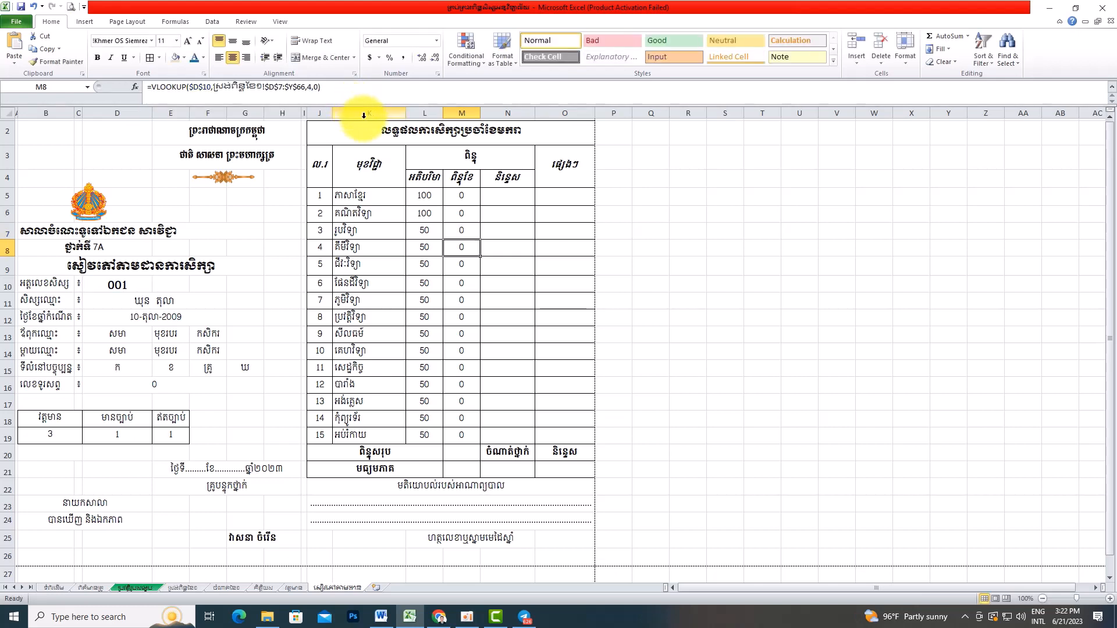
left_click(309, 86)
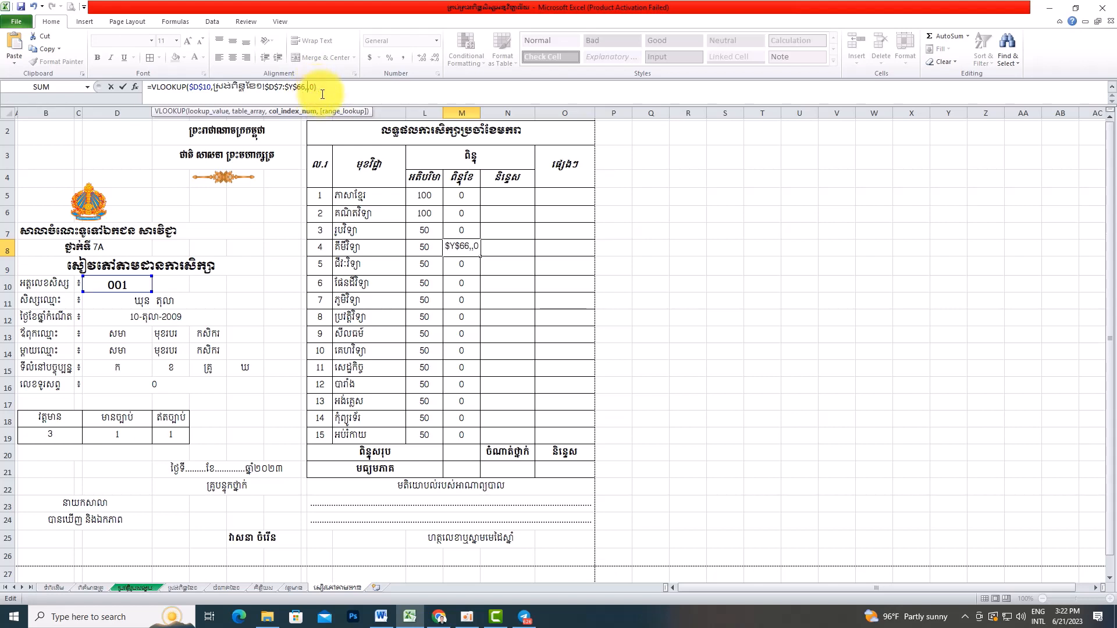
key("Return")
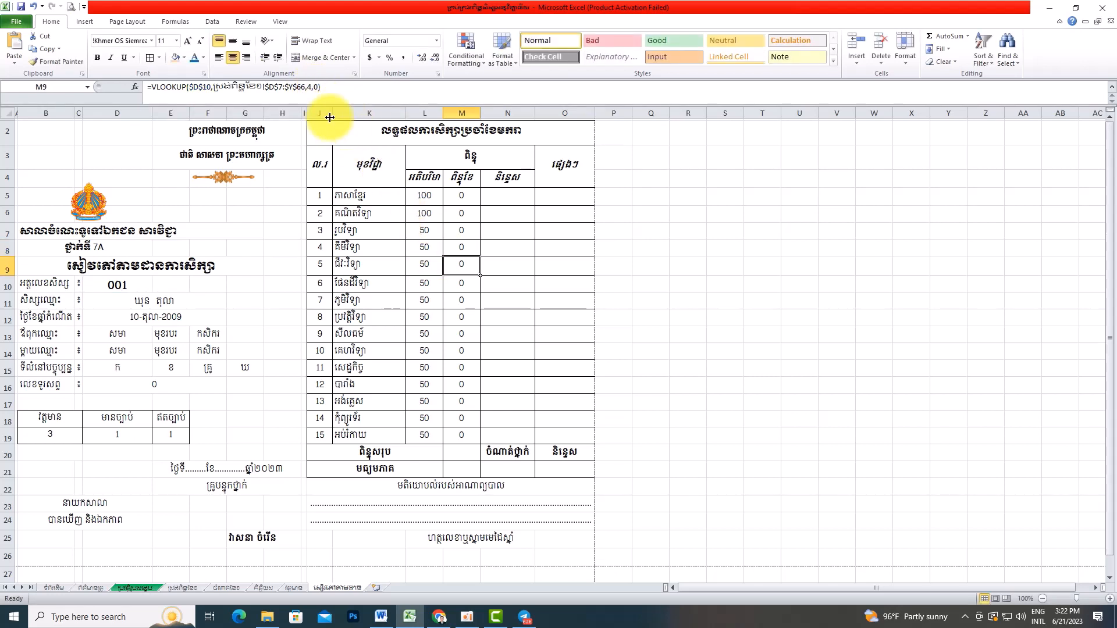
left_click(312, 86)
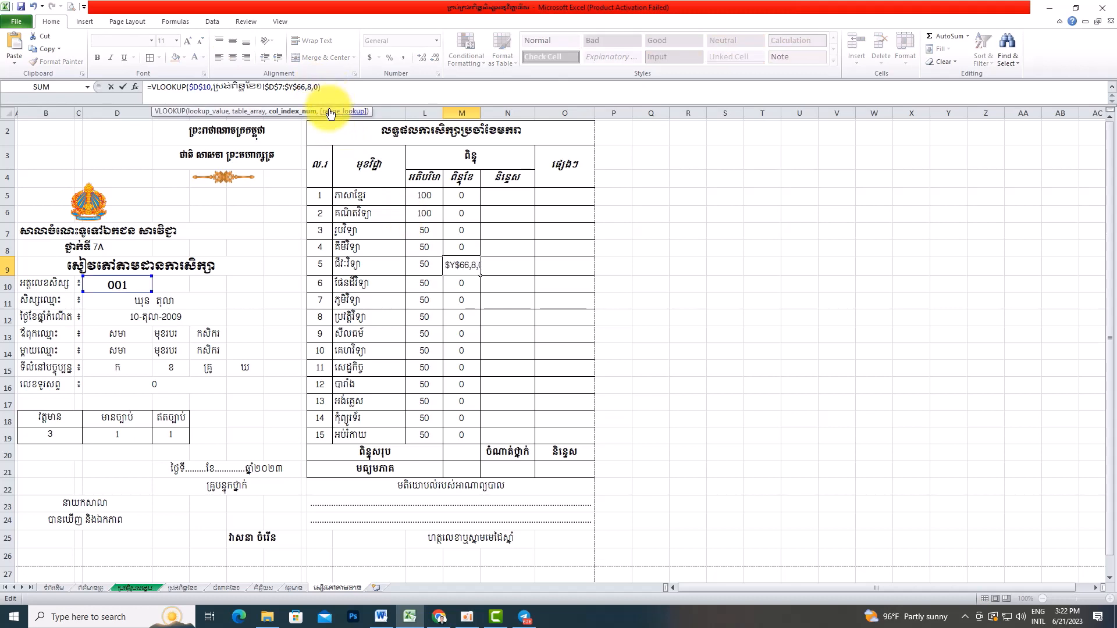
key("Return")
- Give the VLOOKUP formulas in M10, M11 and M12 consecutive column indexes, starting with 9 in M10
left_click(311, 86)
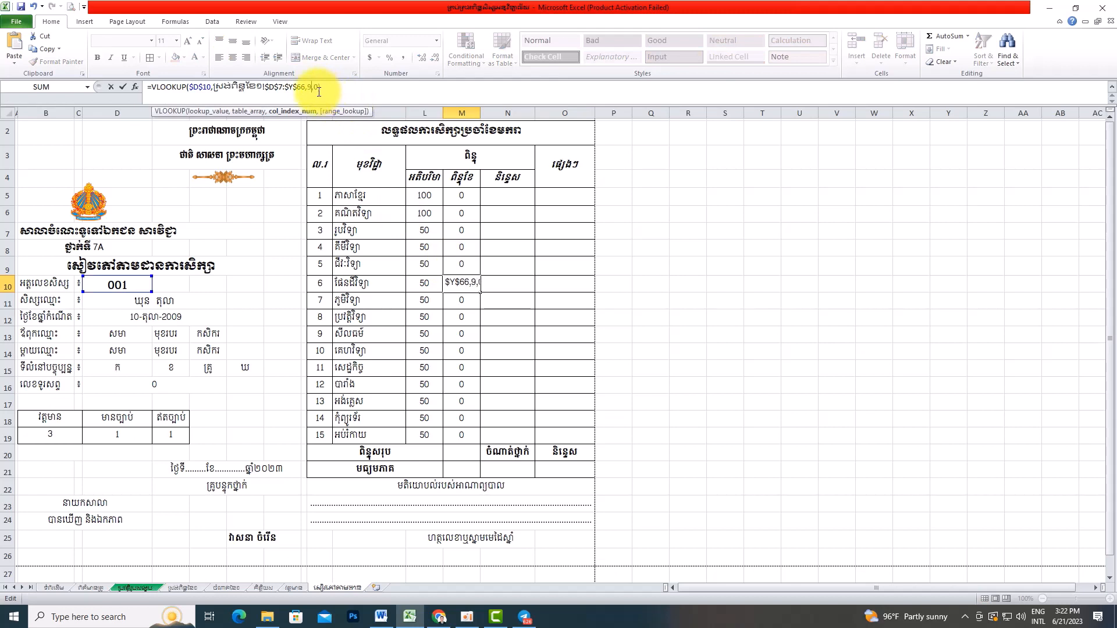
key("Return")
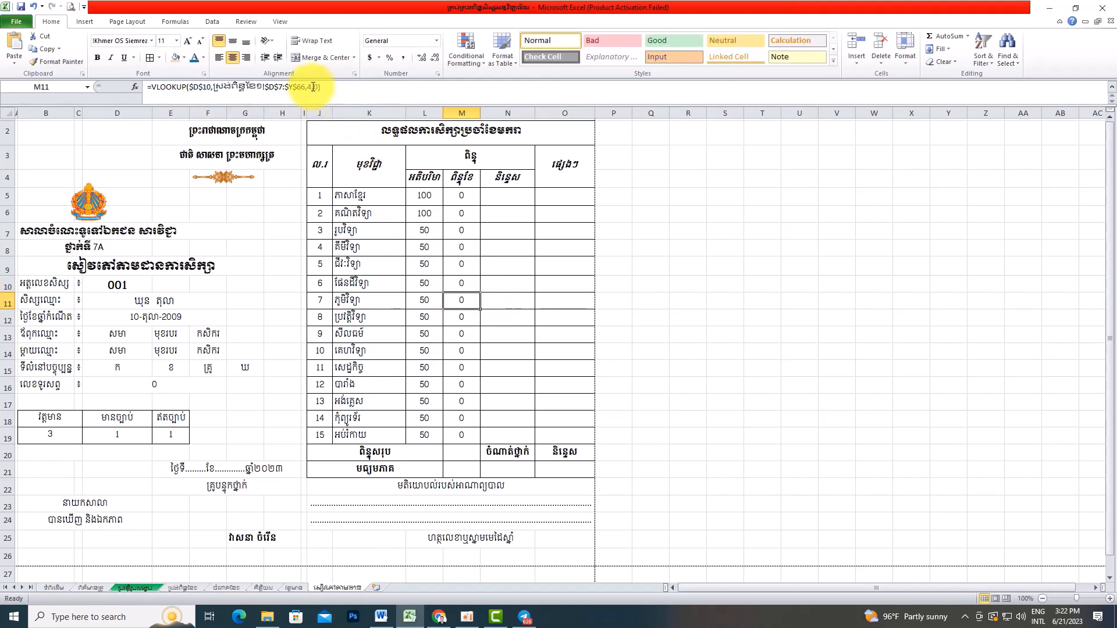
left_click(312, 86)
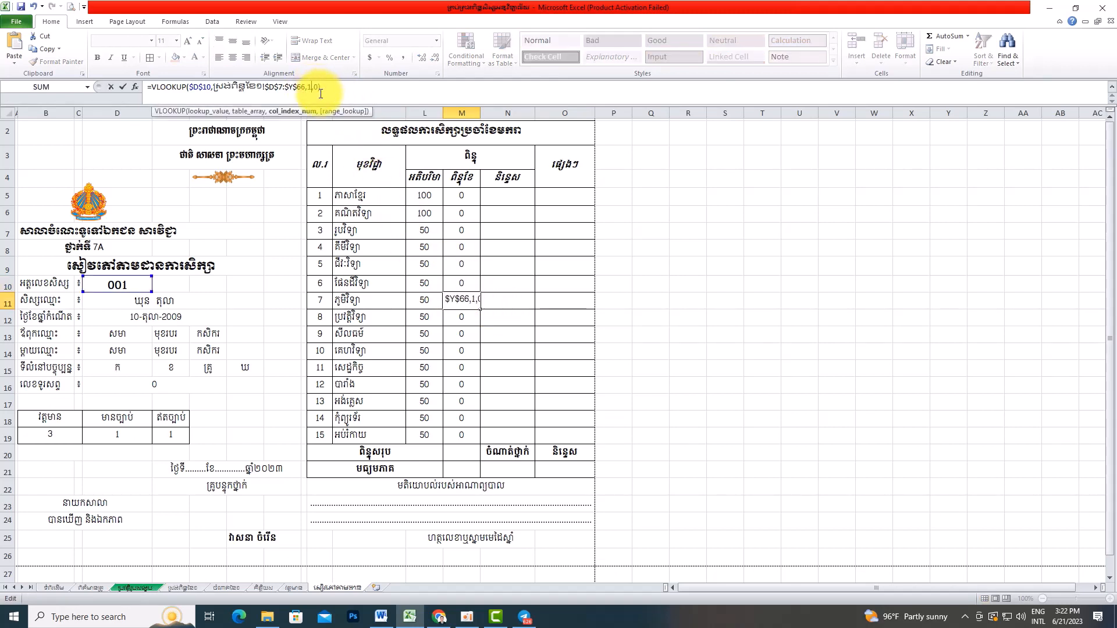
key("Return")
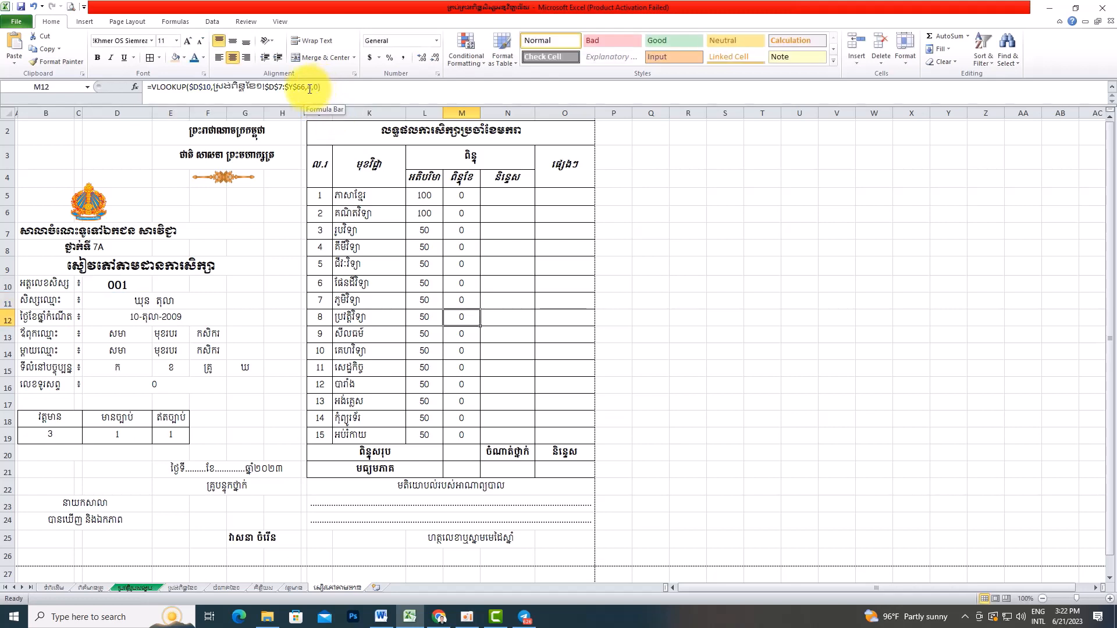
double_click(310, 86)
type("4")
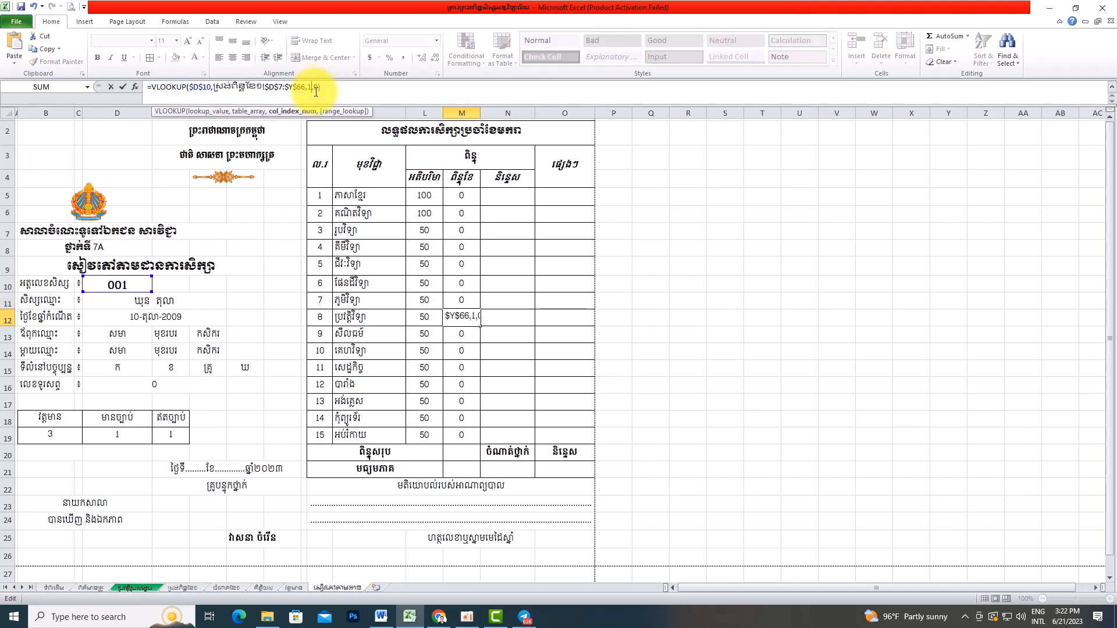
key("Return")
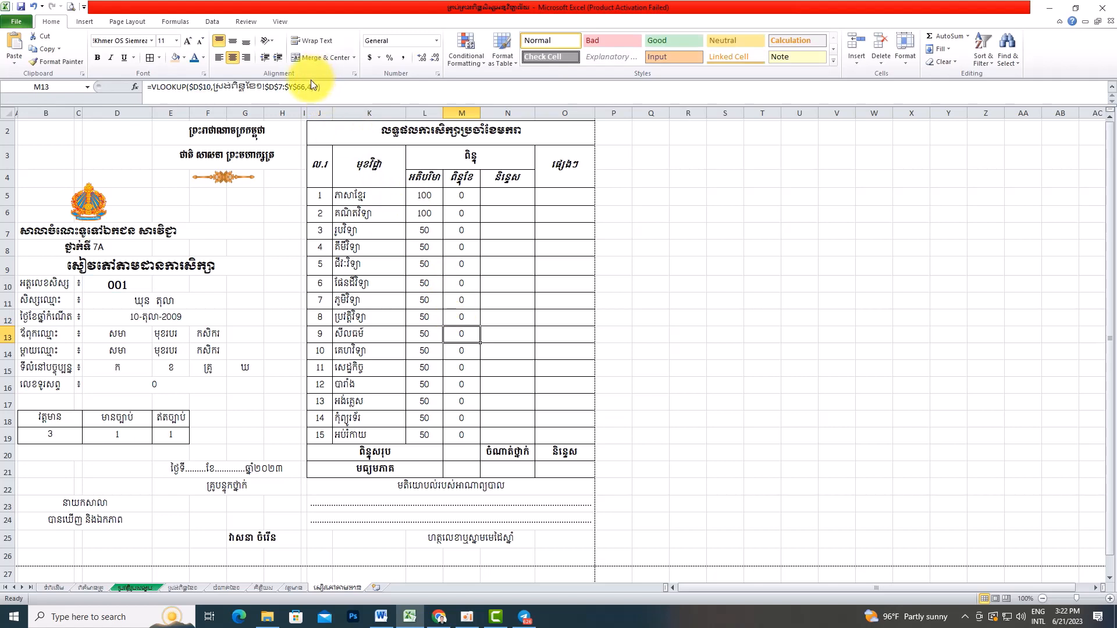
- Continue the consecutive VLOOKUP column indexes in M13 and M14, reaching 13 in M14
double_click(312, 87)
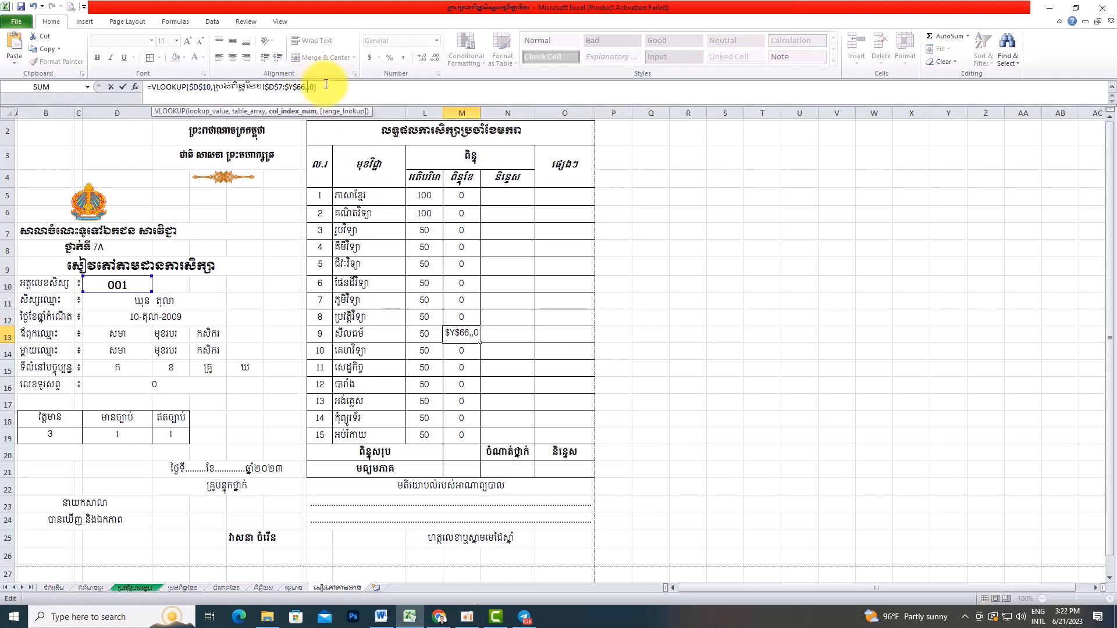
type("4")
key("Return")
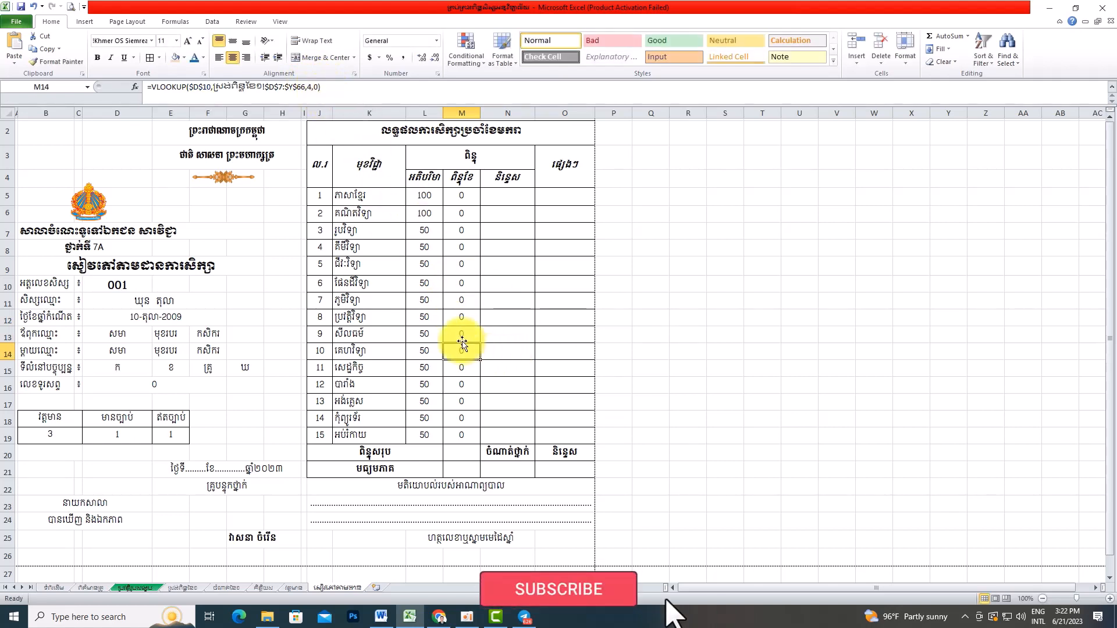
left_click(311, 87)
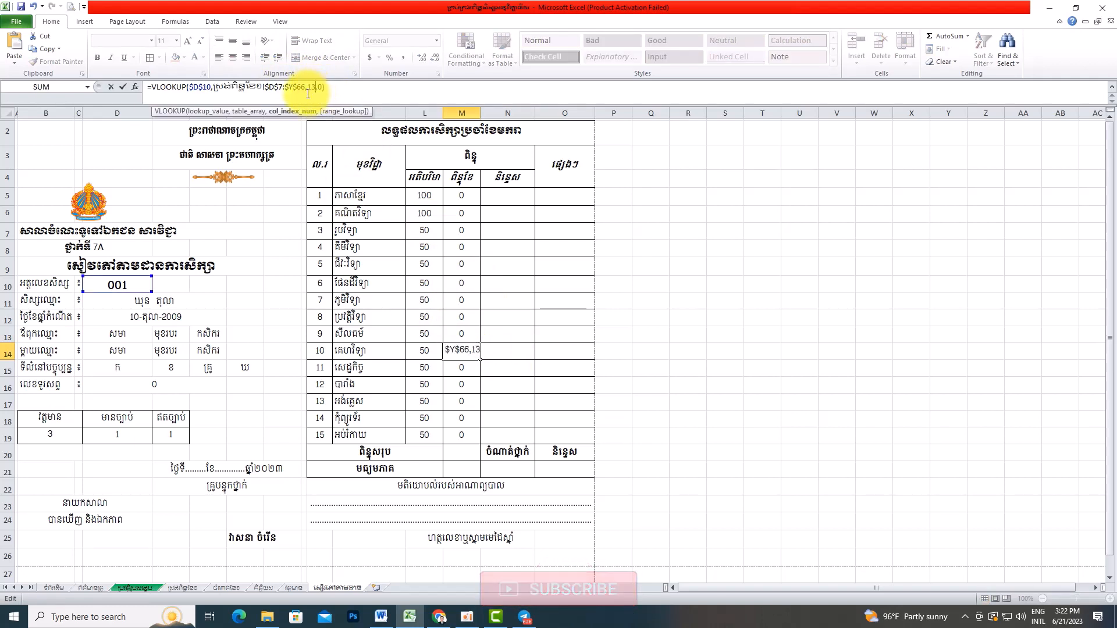
type("4")
key("Return")
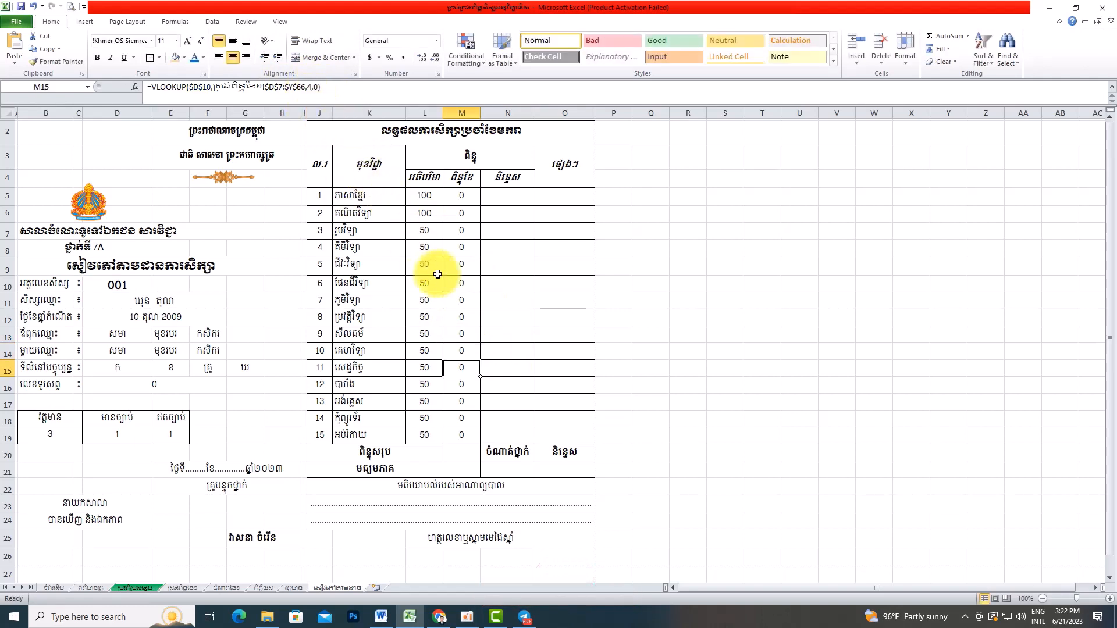
- Continue the VLOOKUP column indexes through M15, M16 and M17, with 15 in M16 and 16 in M17
left_click(310, 88)
key("Return")
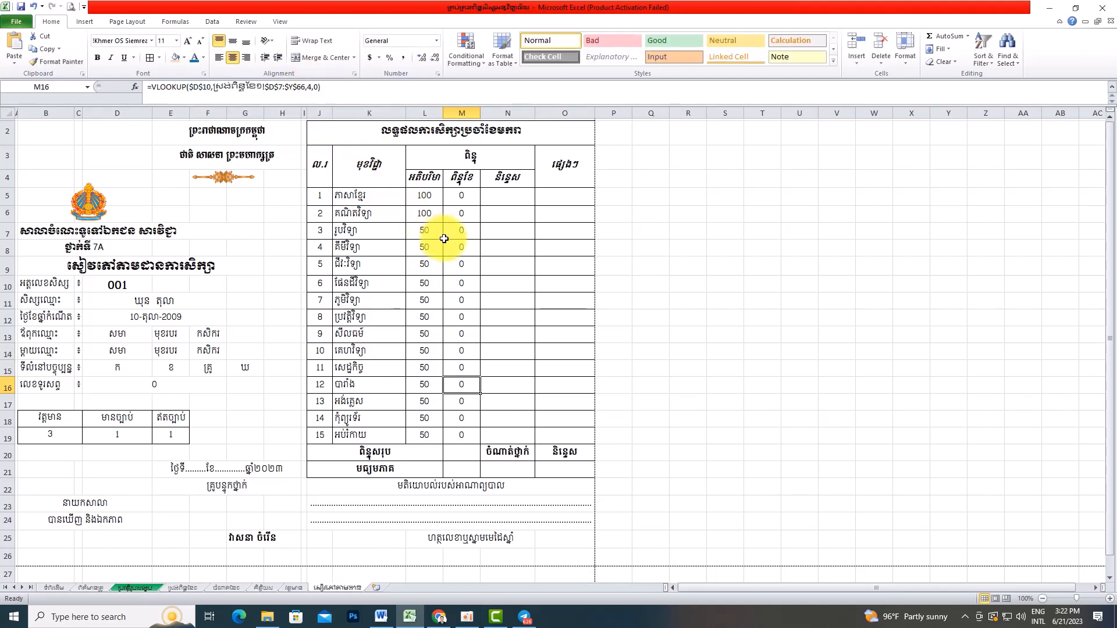
left_click(314, 88)
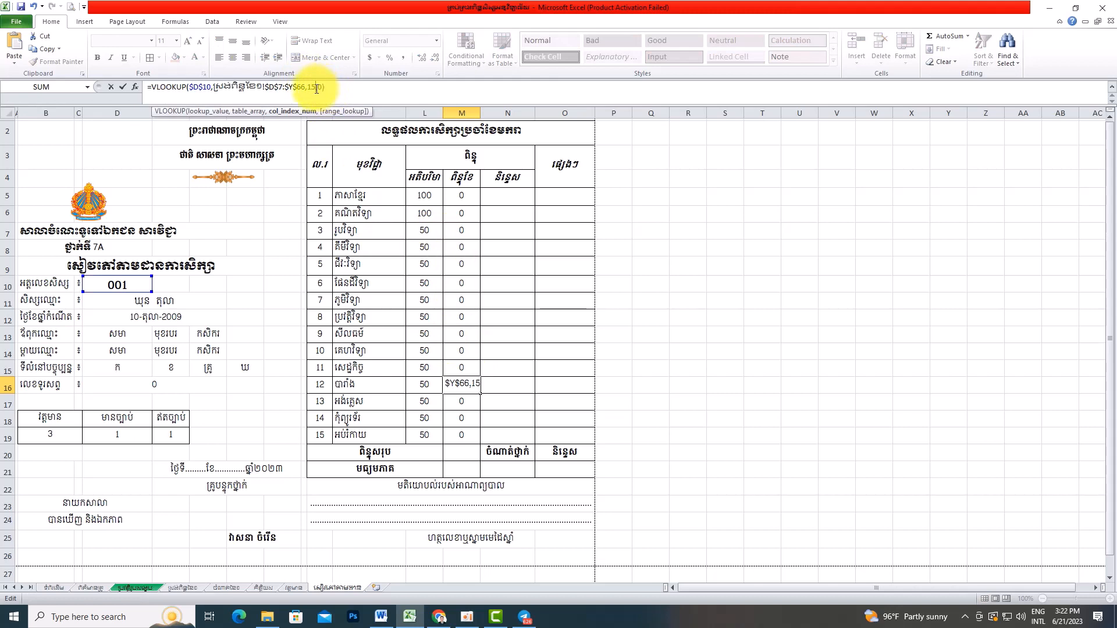
key("Return")
left_click(310, 87)
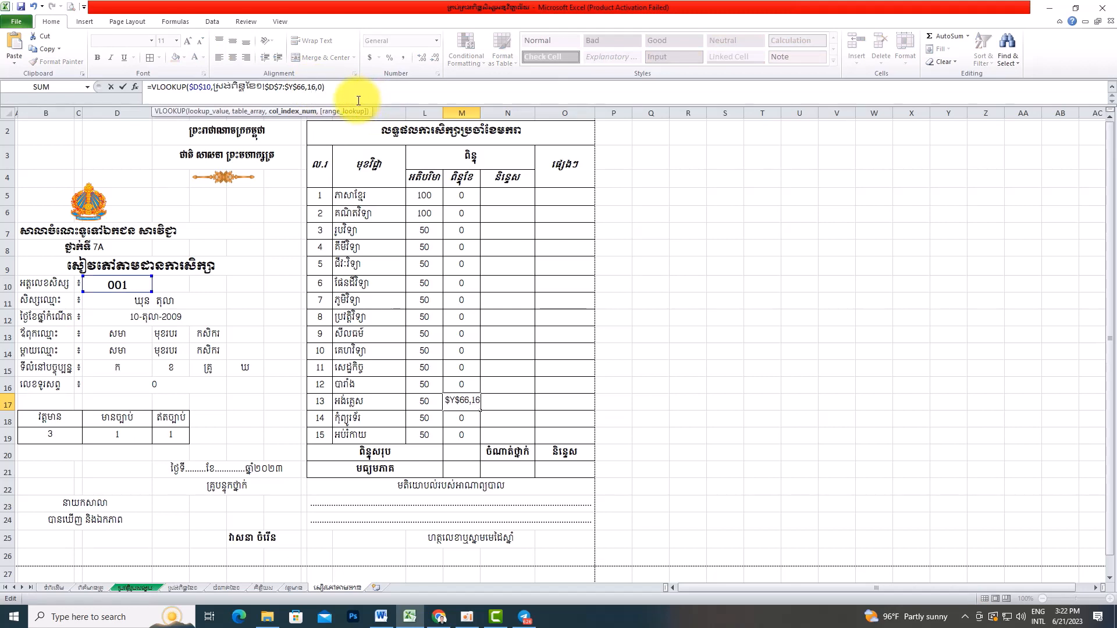
key("Return")
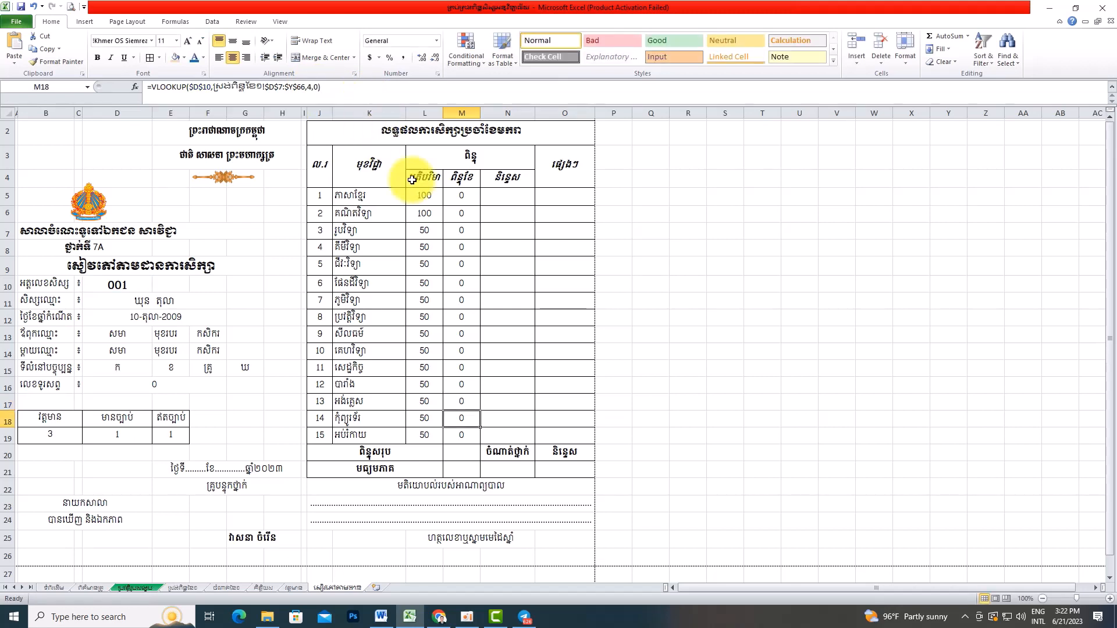
- Set the column indexes of the last two subject formulas, M18 and M19, ending with 18 in M19
left_click(313, 86)
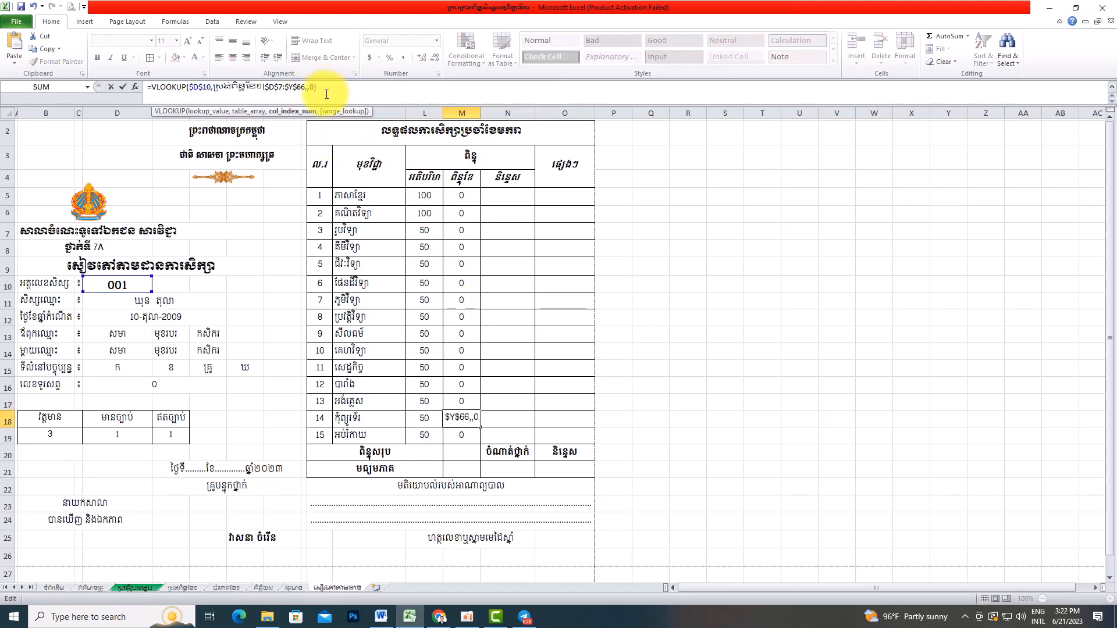
key("Return")
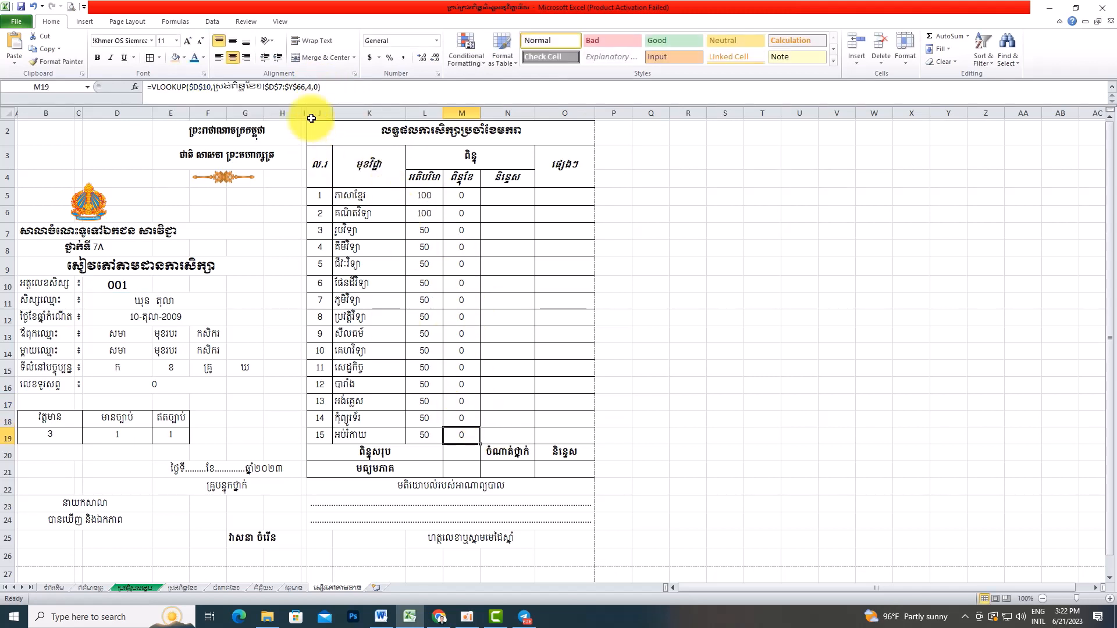
left_click(315, 88)
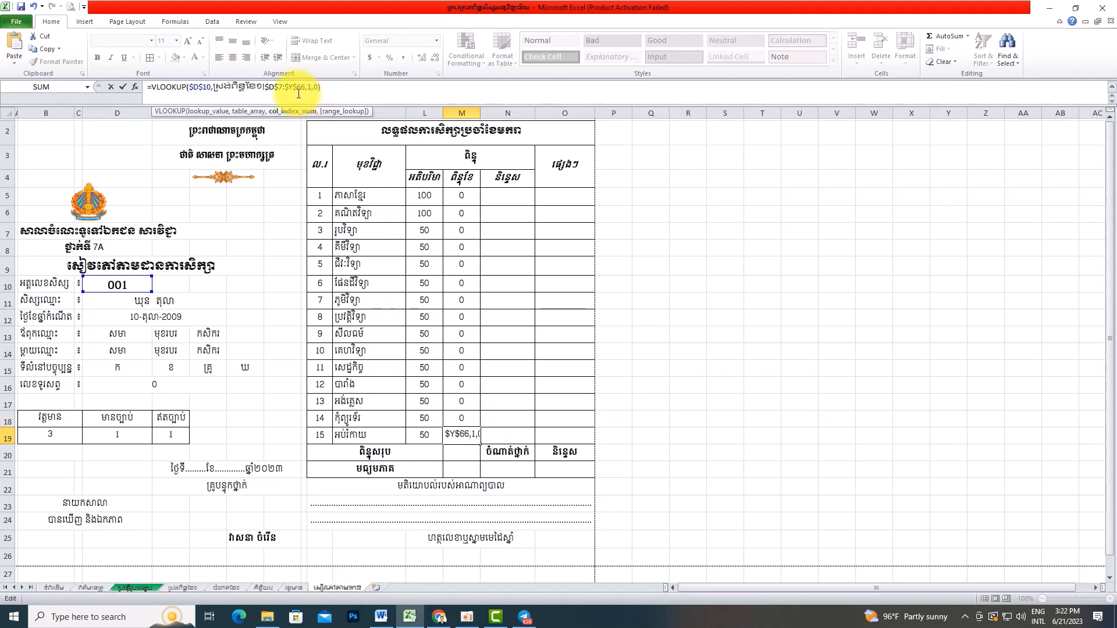
key("Return")
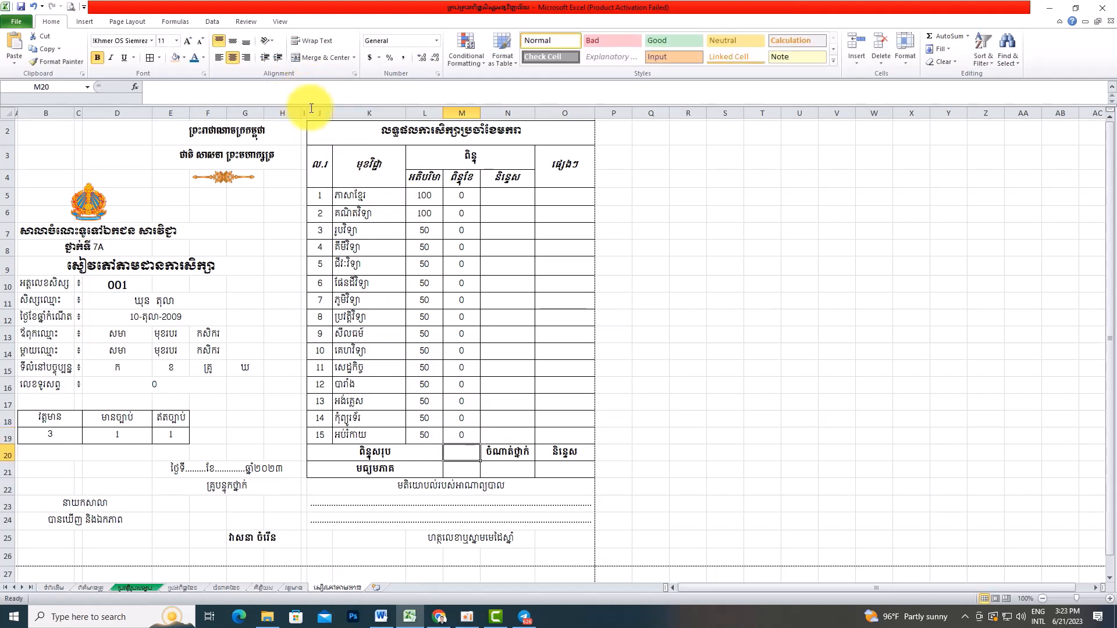
- Review the attendance and monthly score sheets, and check the M19 formula and the empty total and remark cells on the follow-up report
left_click(289, 589)
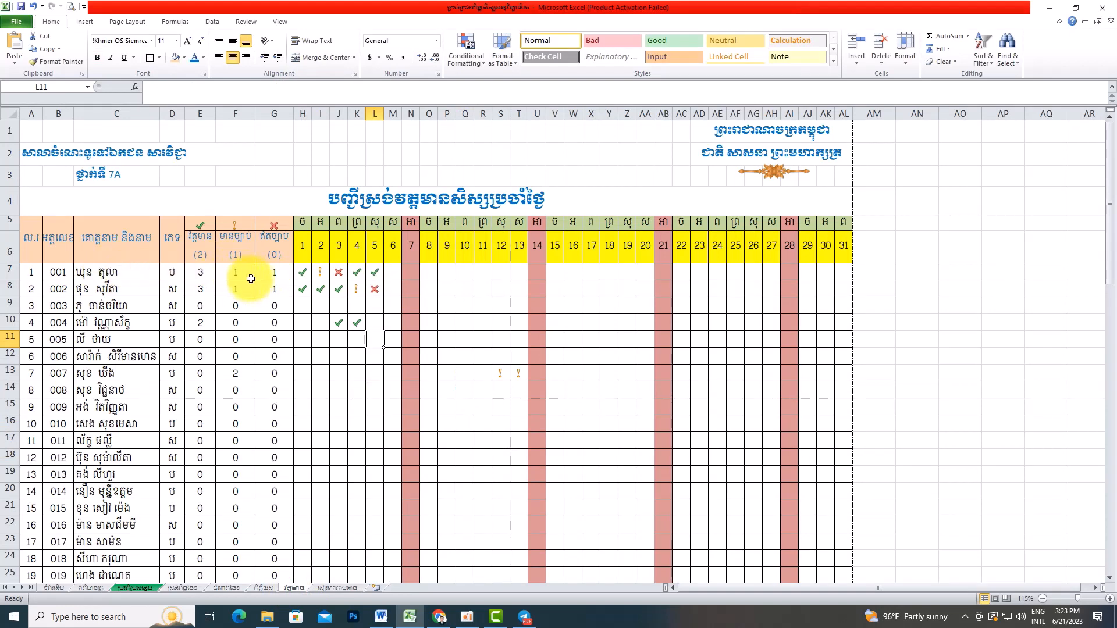
left_click(187, 587)
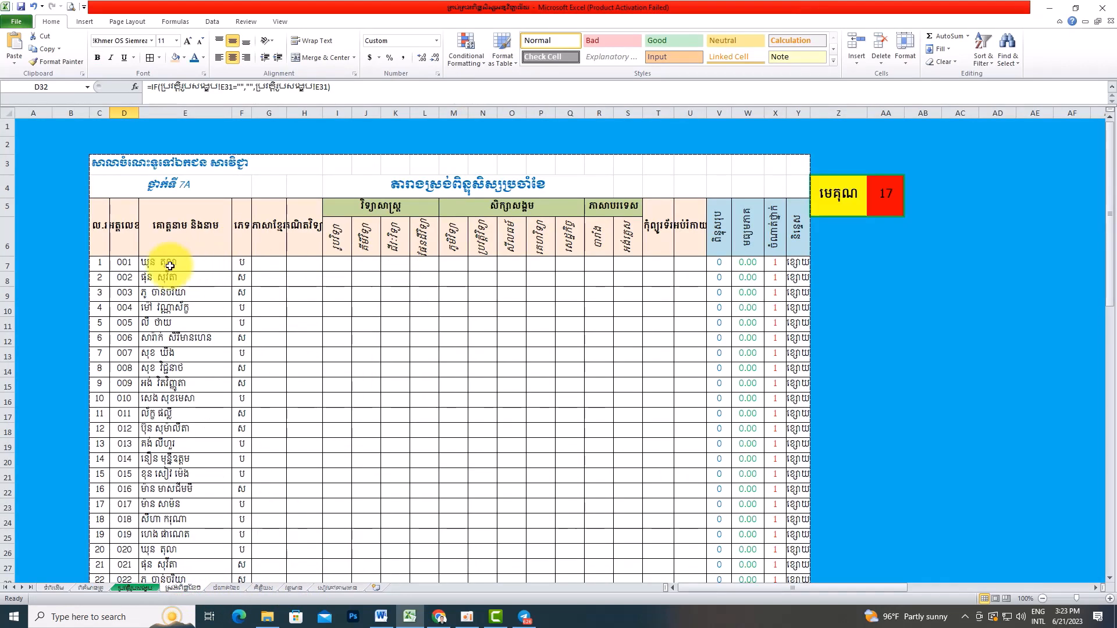
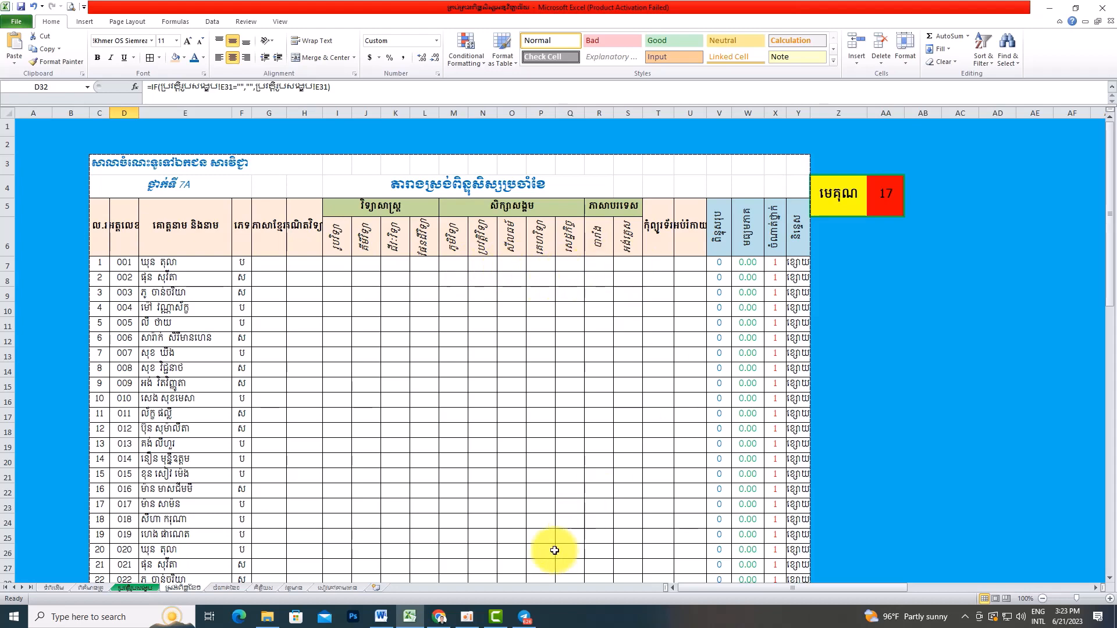
left_click(337, 587)
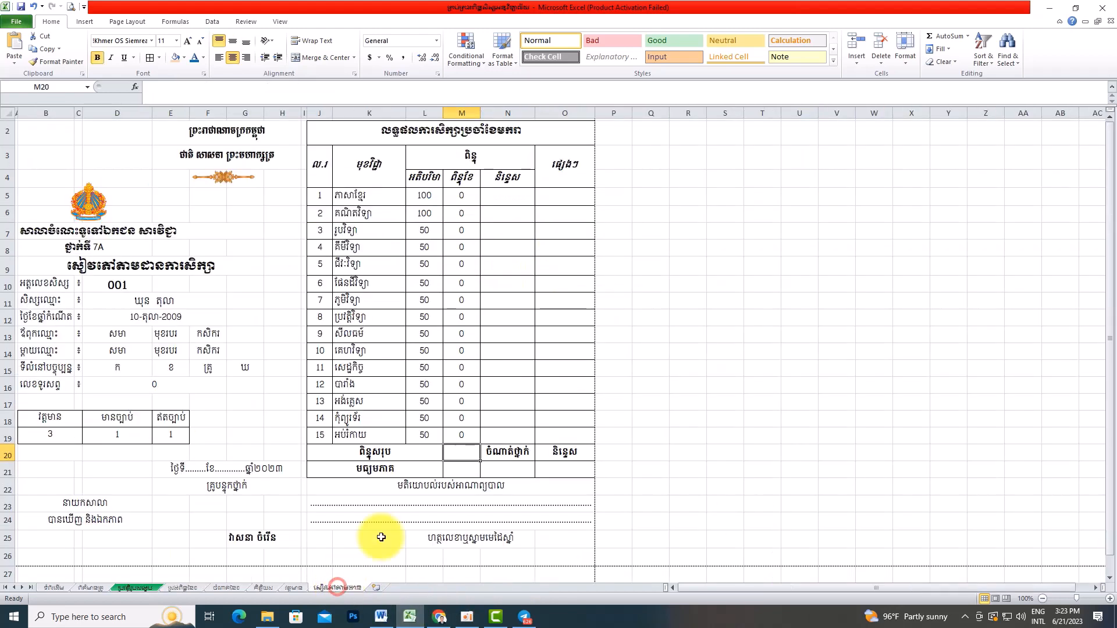
left_click(460, 434)
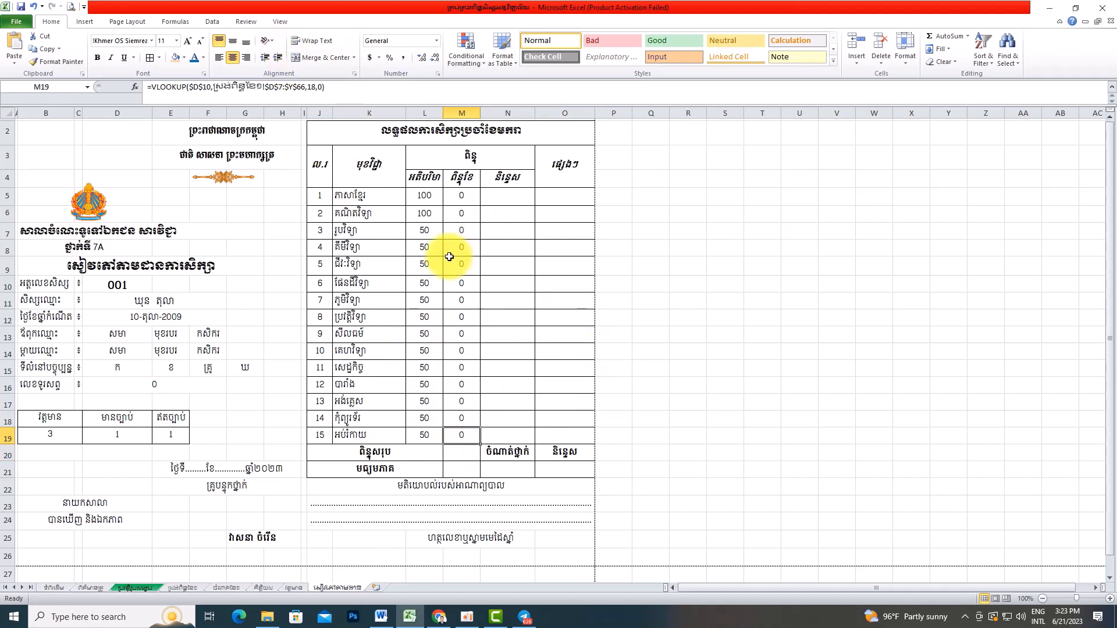
left_click(459, 457)
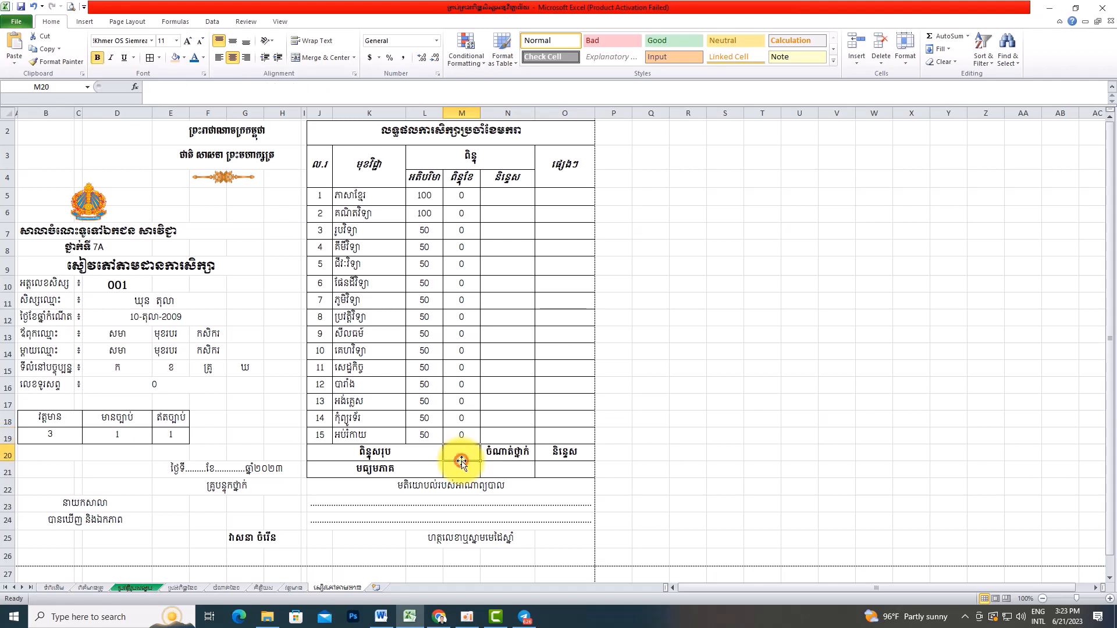
left_click(517, 196)
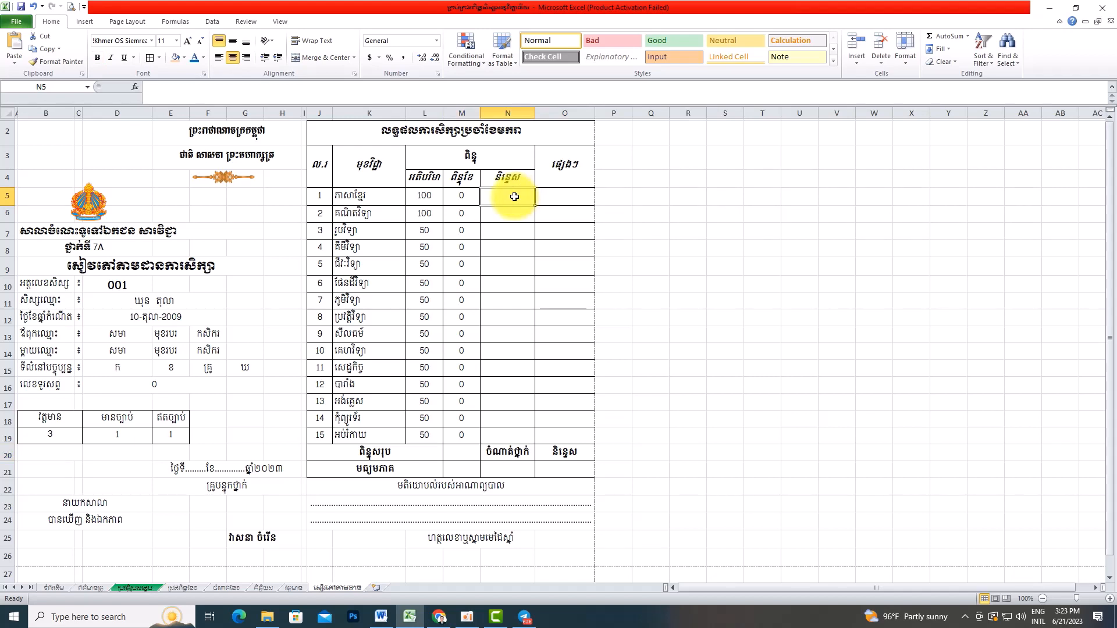
left_click(467, 616)
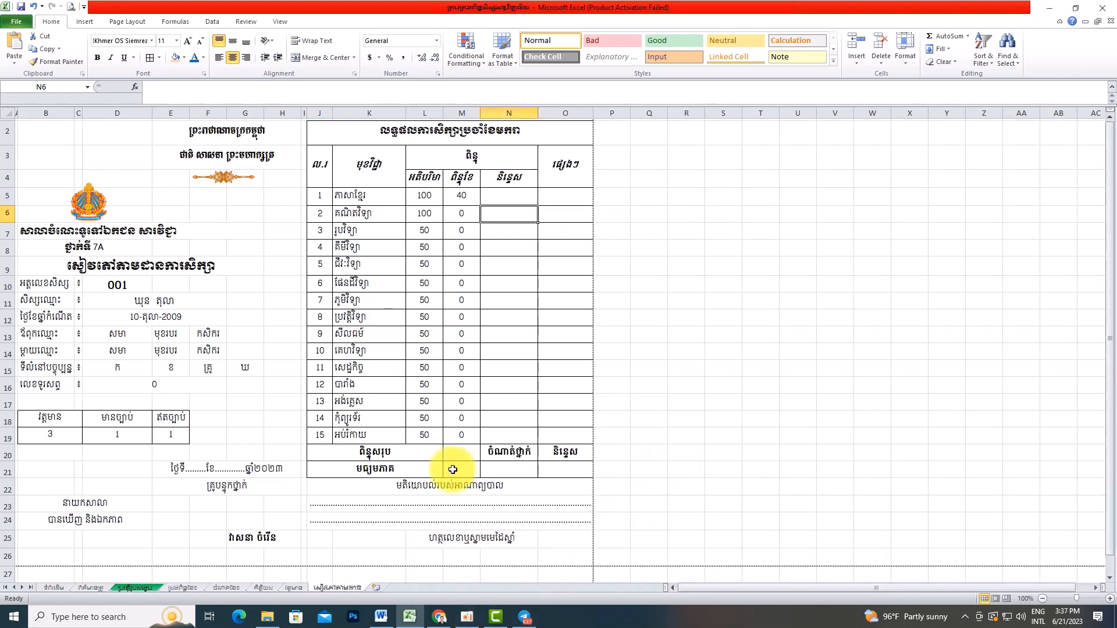
- Copy the full VLOOKUP formula text from the last subject's score cell, M19, leaving the cell as it is
left_click(461, 452)
left_click(461, 435)
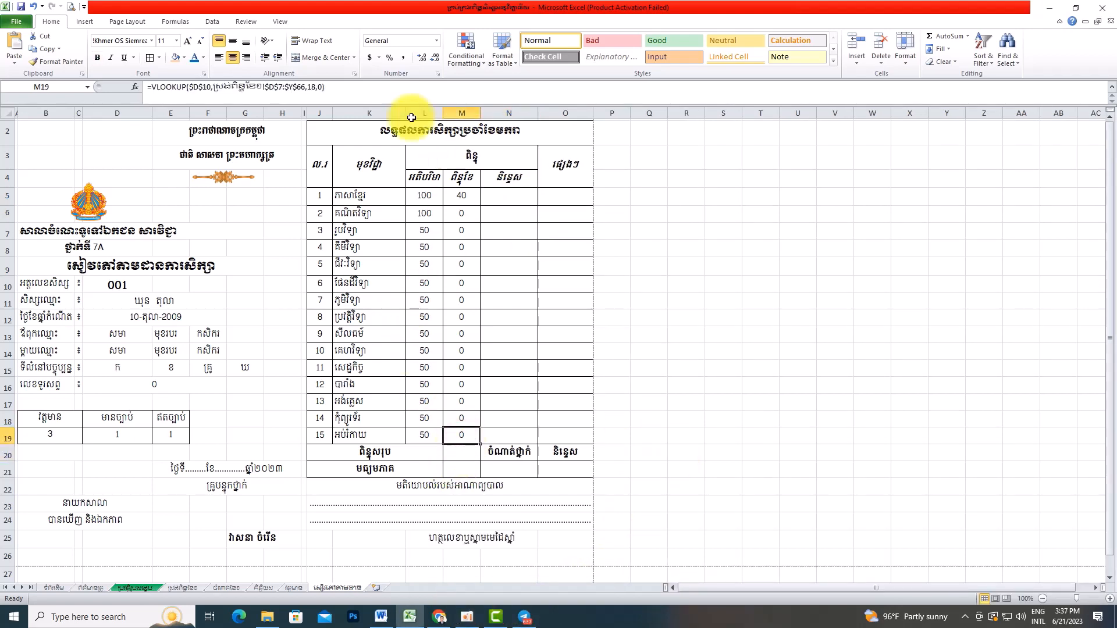
left_click_drag(335, 91, 149, 87)
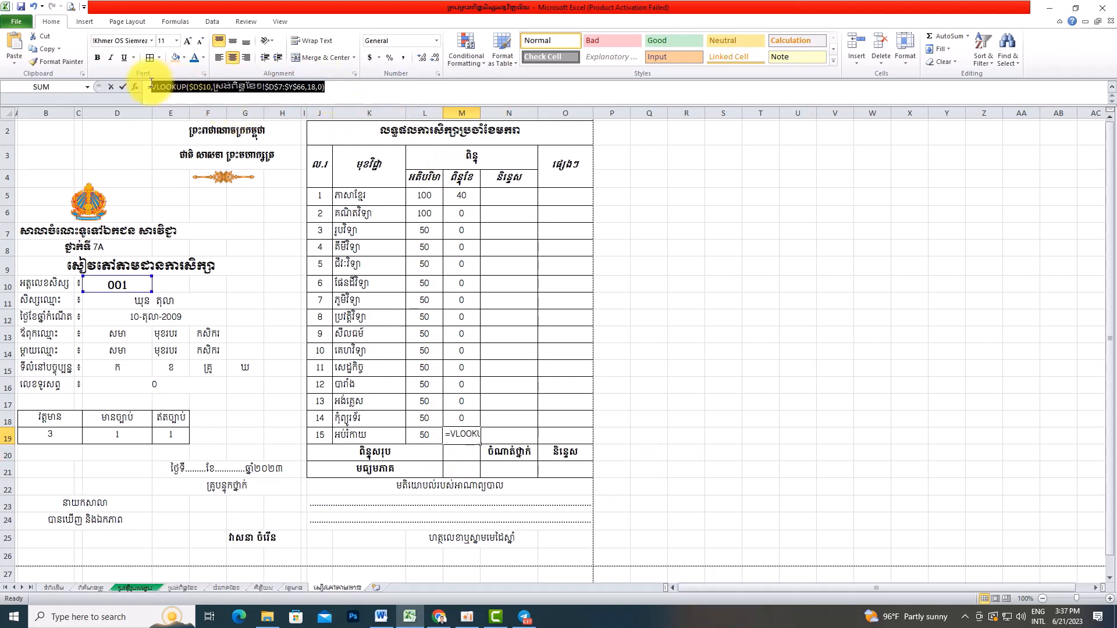
right_click(183, 87)
left_click(225, 107)
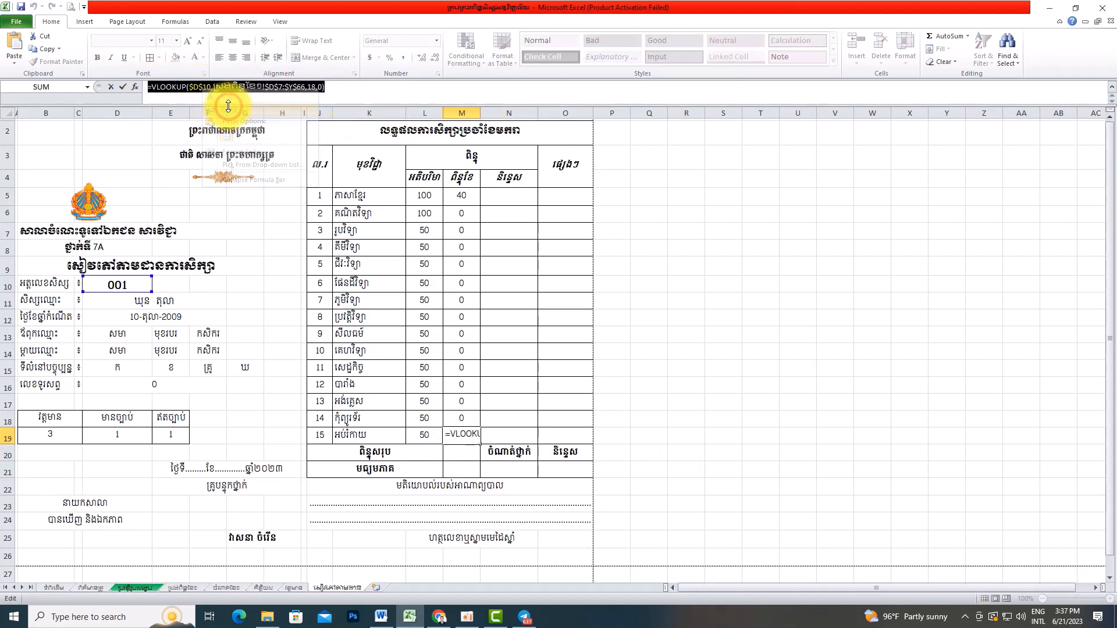
key("Escape")
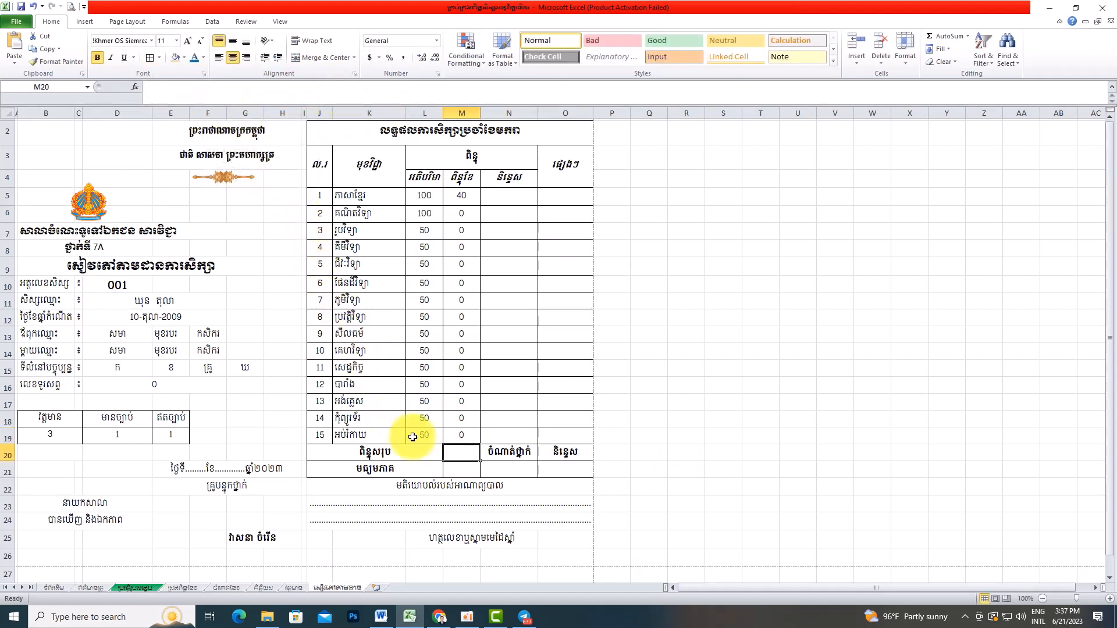
- Paste the copied VLOOKUP formula into the total cell M20 and the average cell M21
right_click(463, 451)
left_click(320, 87)
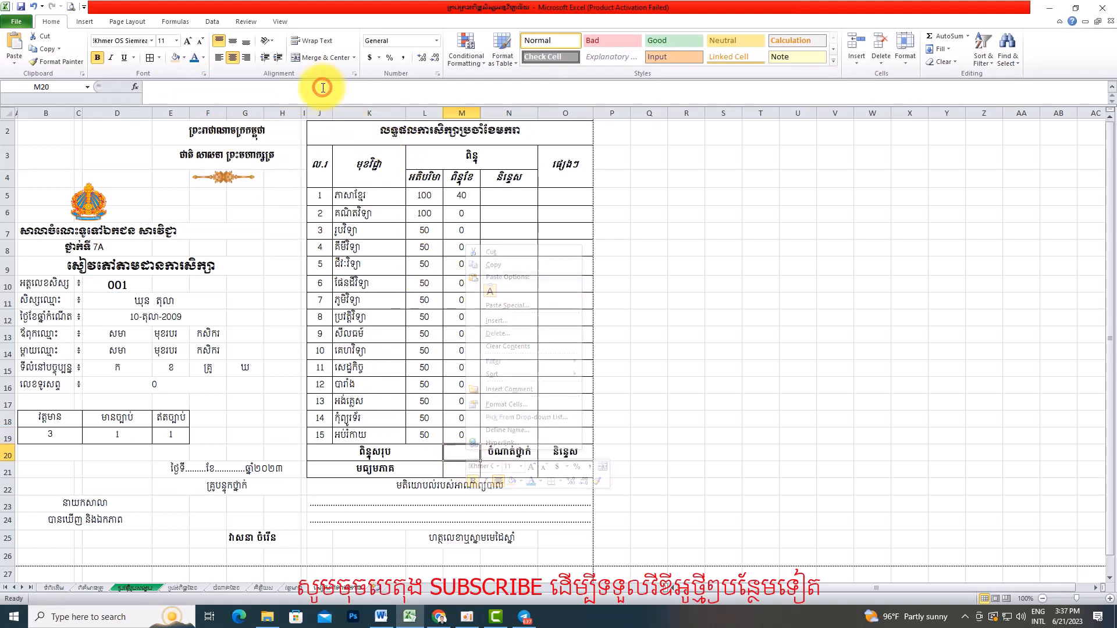
right_click(320, 87)
left_click(345, 129)
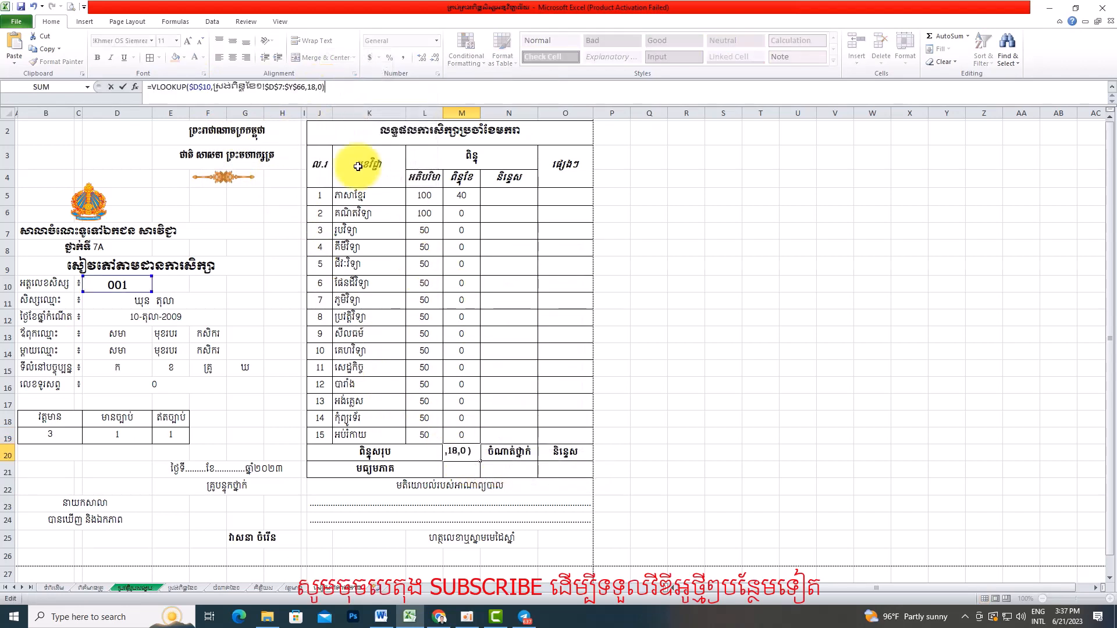
left_click(470, 469)
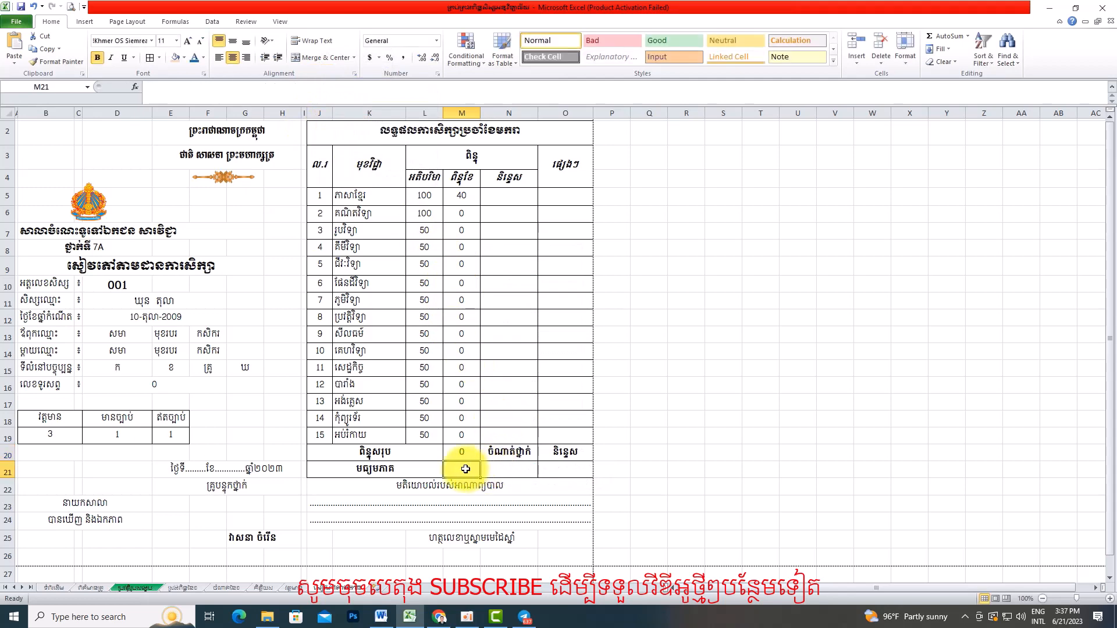
left_click(174, 87)
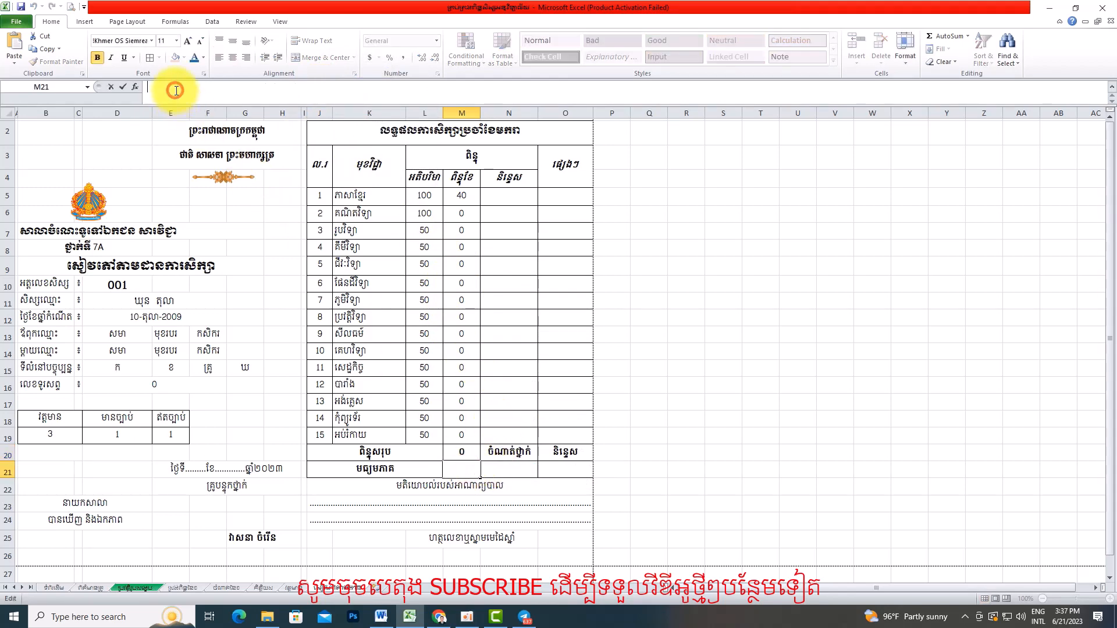
right_click(175, 89)
left_click(203, 138)
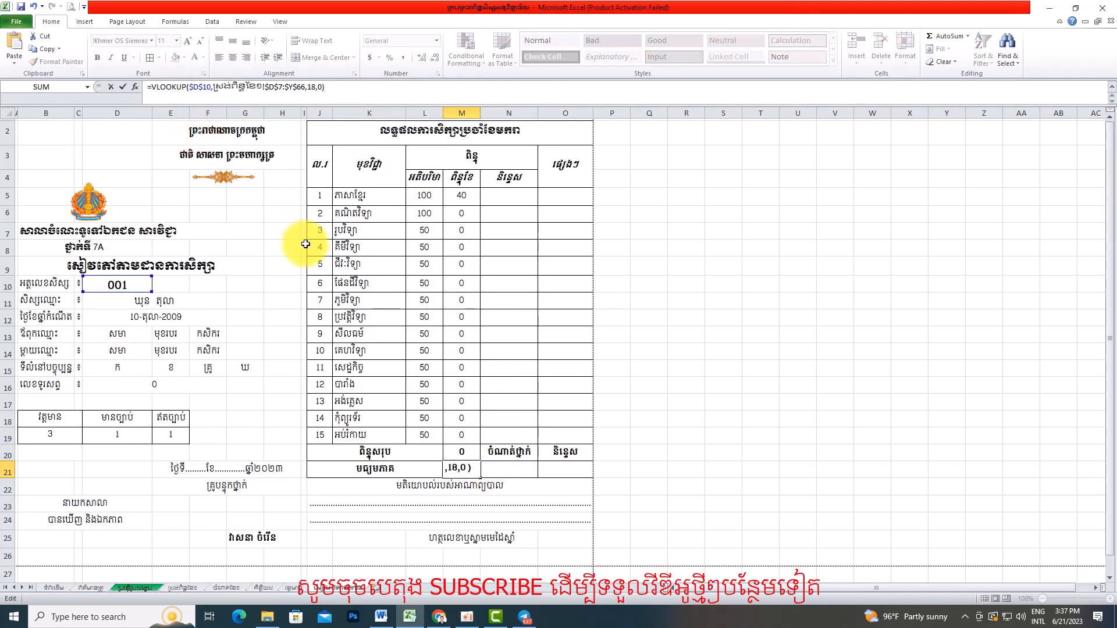
key("Return")
- Paste the same VLOOKUP formula into the class rank cell N21 and the remark cell O21
left_click(509, 469)
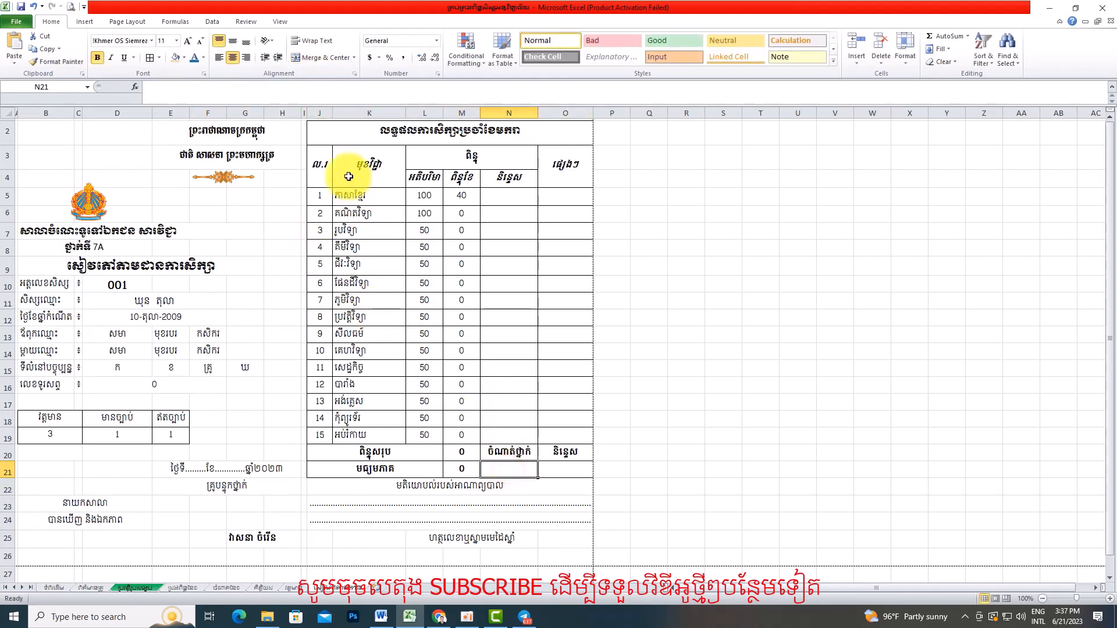
left_click(206, 89)
right_click(205, 89)
left_click(231, 136)
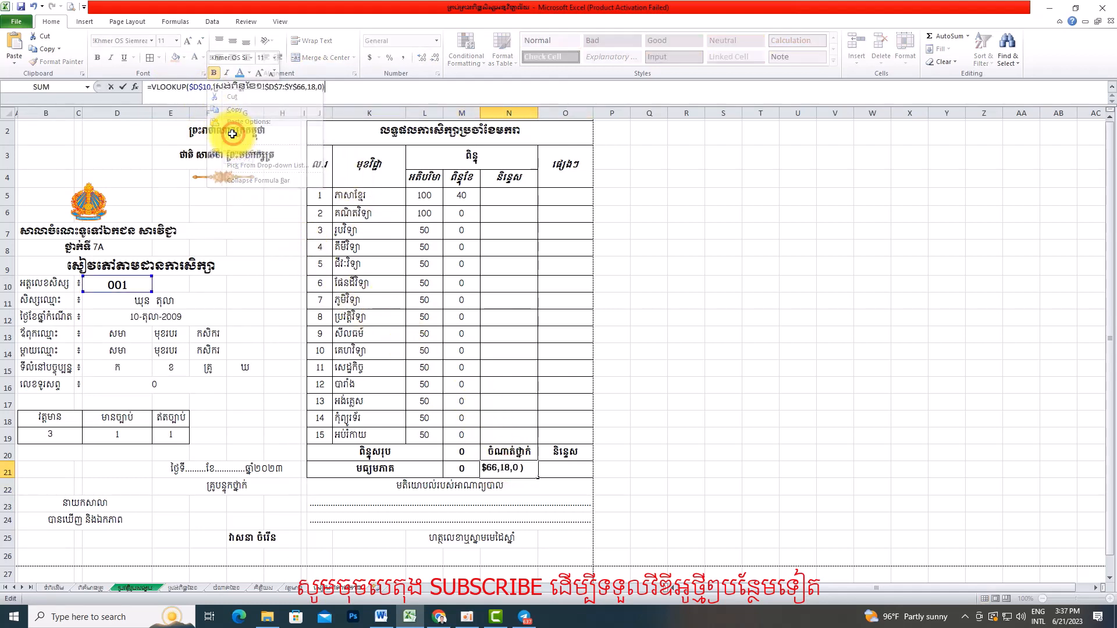
key("Return")
left_click(564, 468)
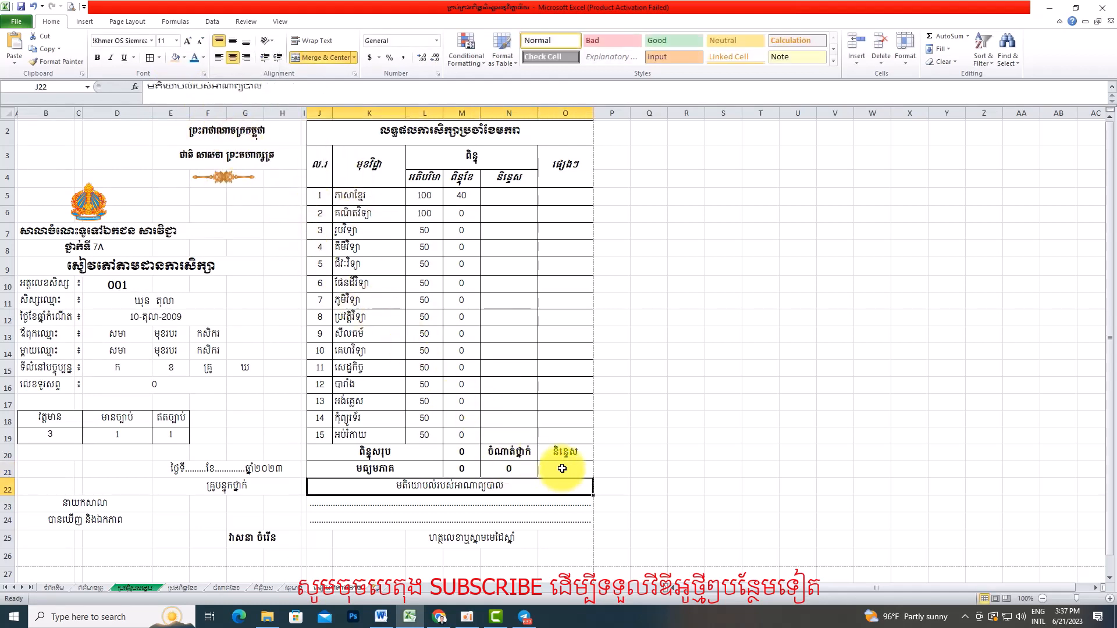
left_click(204, 91)
right_click(203, 91)
left_click(229, 136)
key("Return")
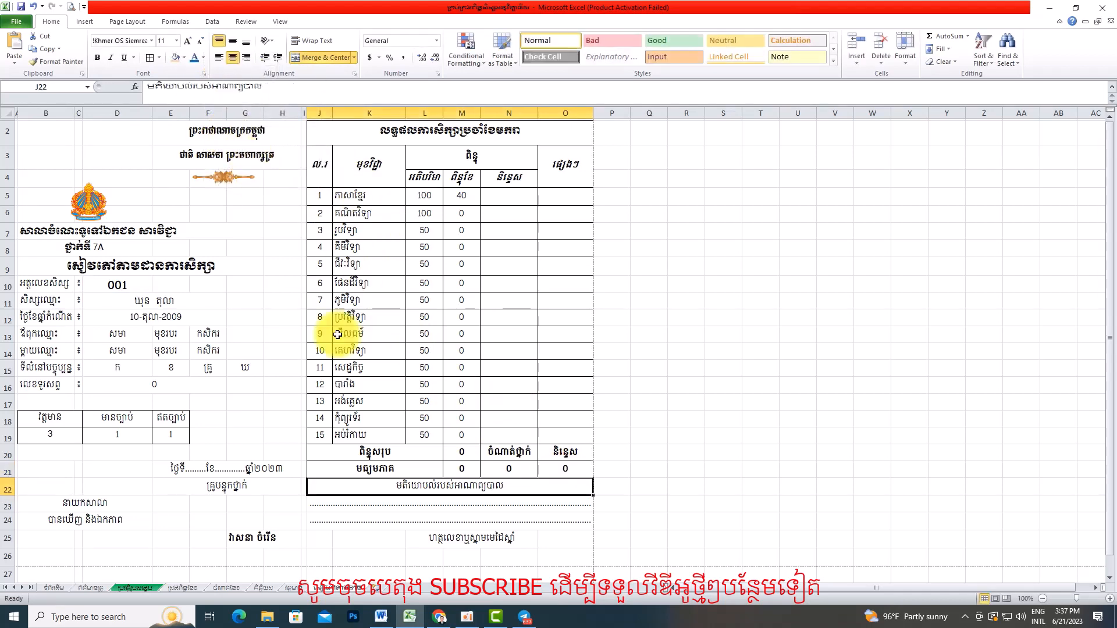
- On the monthly score sheet, count the columns from the student ID across row 7 to the total and average columns
left_click(459, 452)
left_click(185, 587)
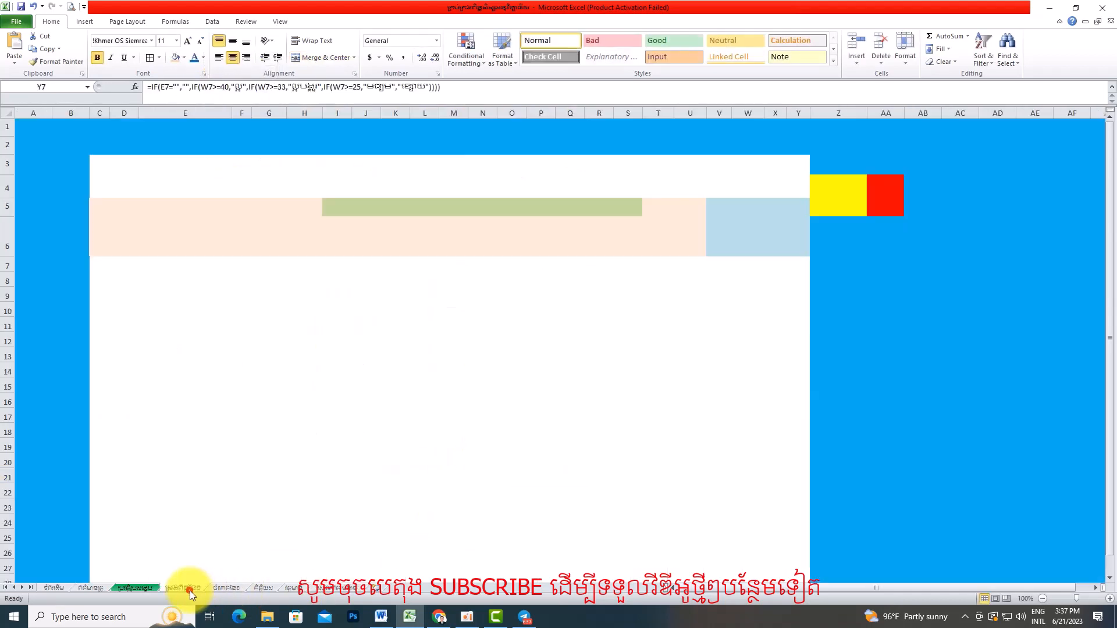
left_click(720, 265)
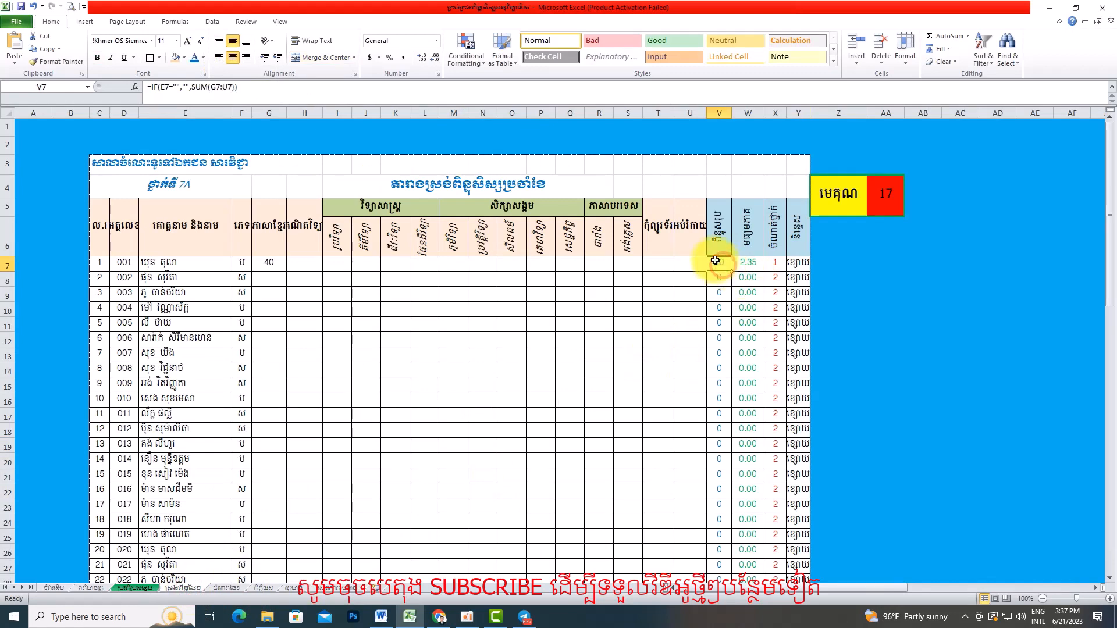
left_click(124, 263)
left_click(167, 264)
left_click(247, 263)
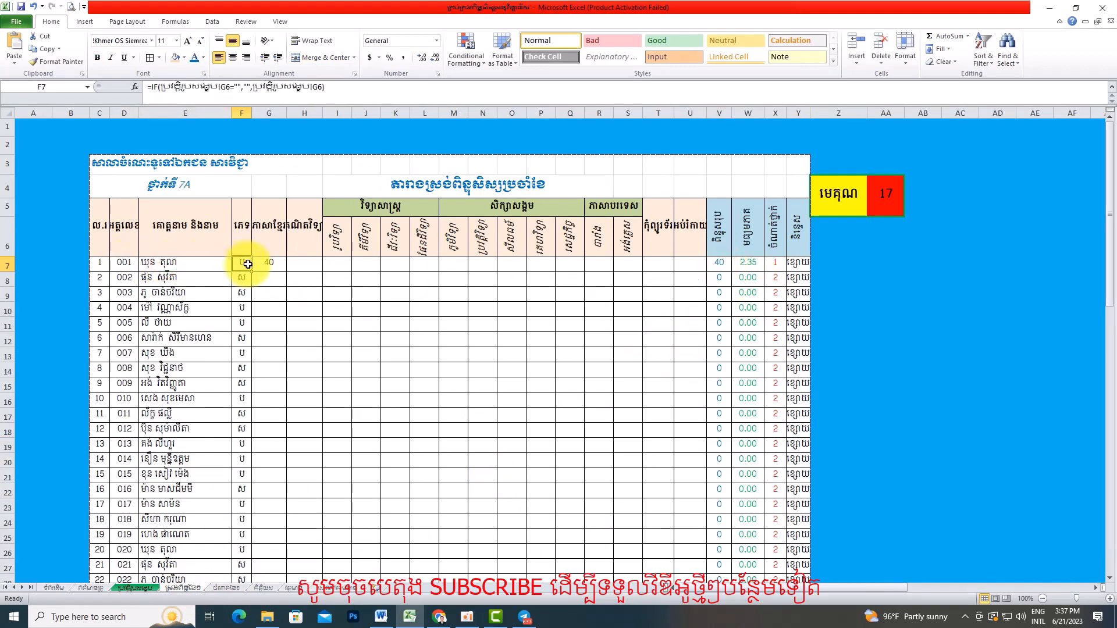
left_click(269, 263)
left_click(299, 262)
left_click(331, 262)
left_click(368, 263)
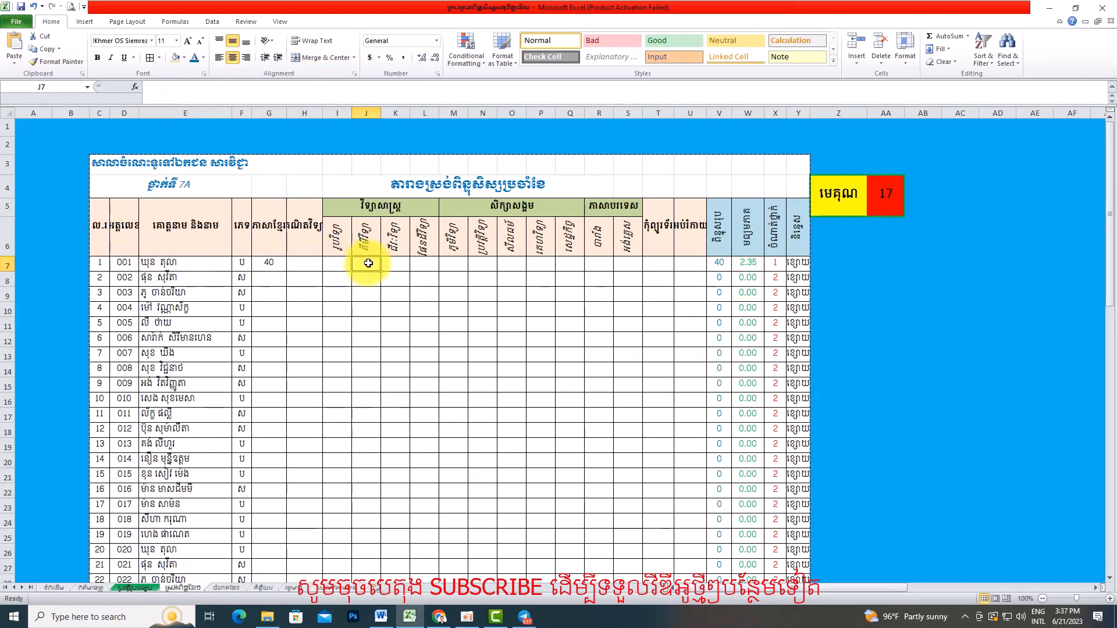
left_click(394, 262)
left_click(424, 262)
left_click(454, 263)
left_click(483, 263)
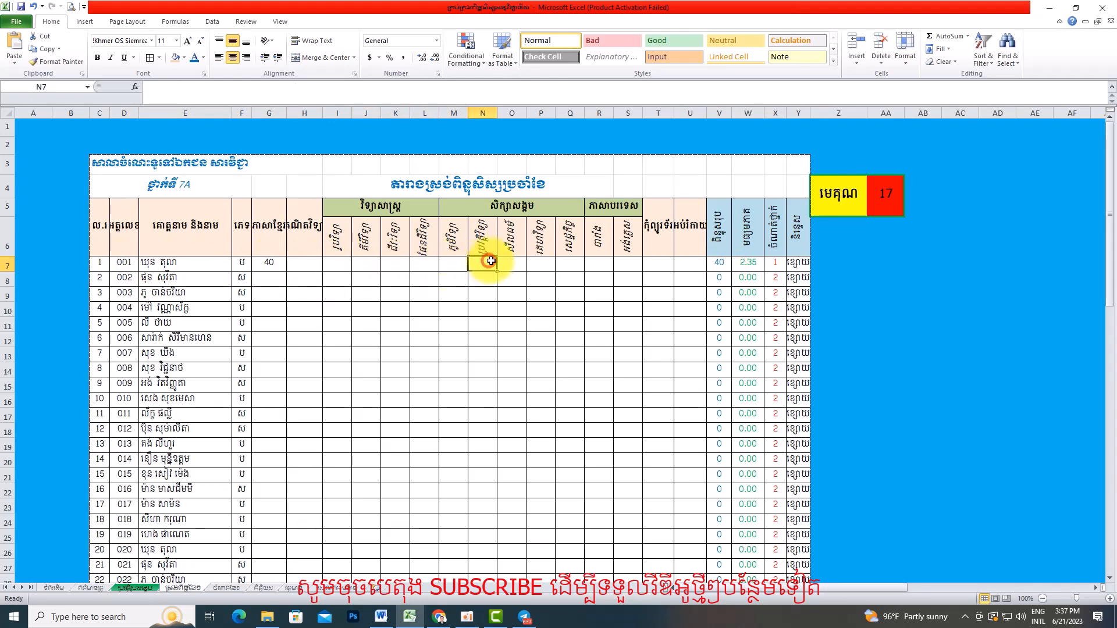
left_click(512, 263)
left_click(541, 263)
left_click(562, 264)
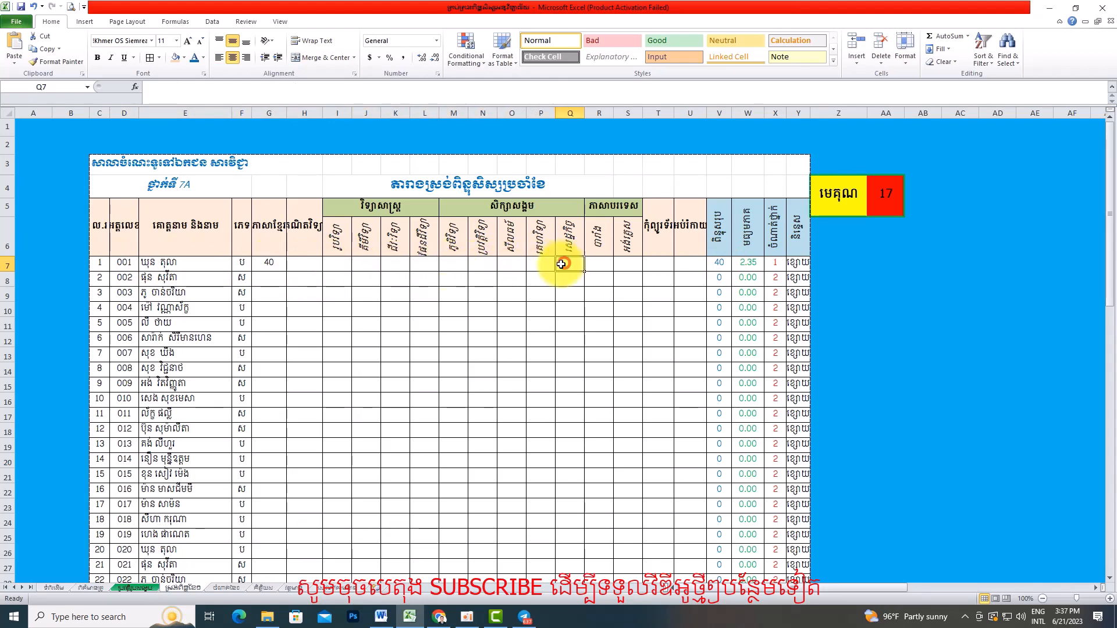
left_click(599, 263)
left_click(628, 263)
left_click(655, 265)
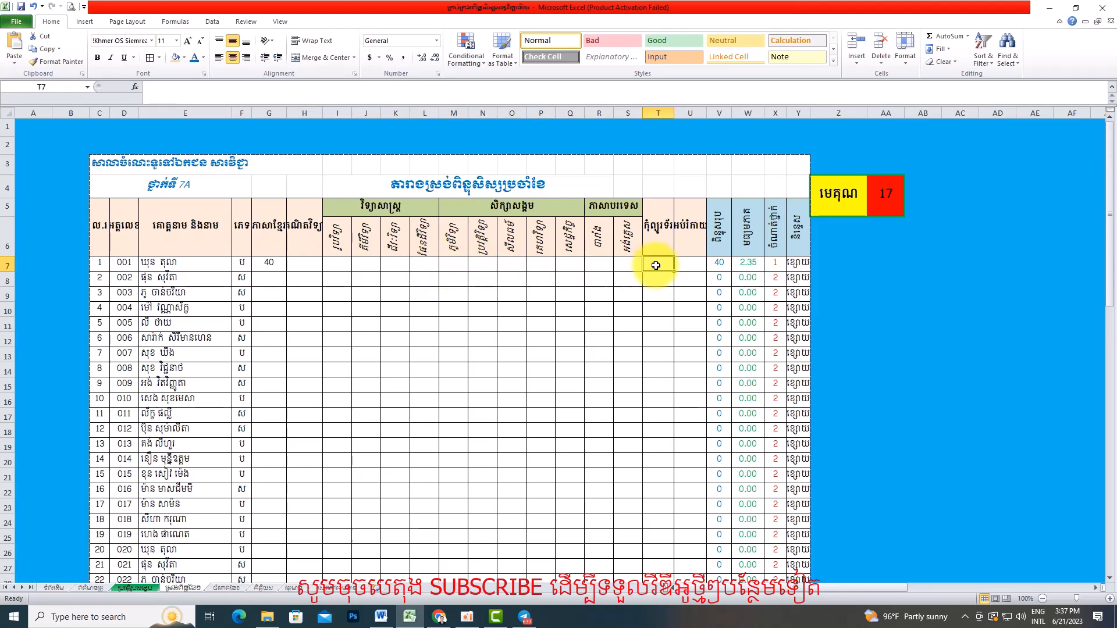
left_click(690, 263)
left_click(719, 266)
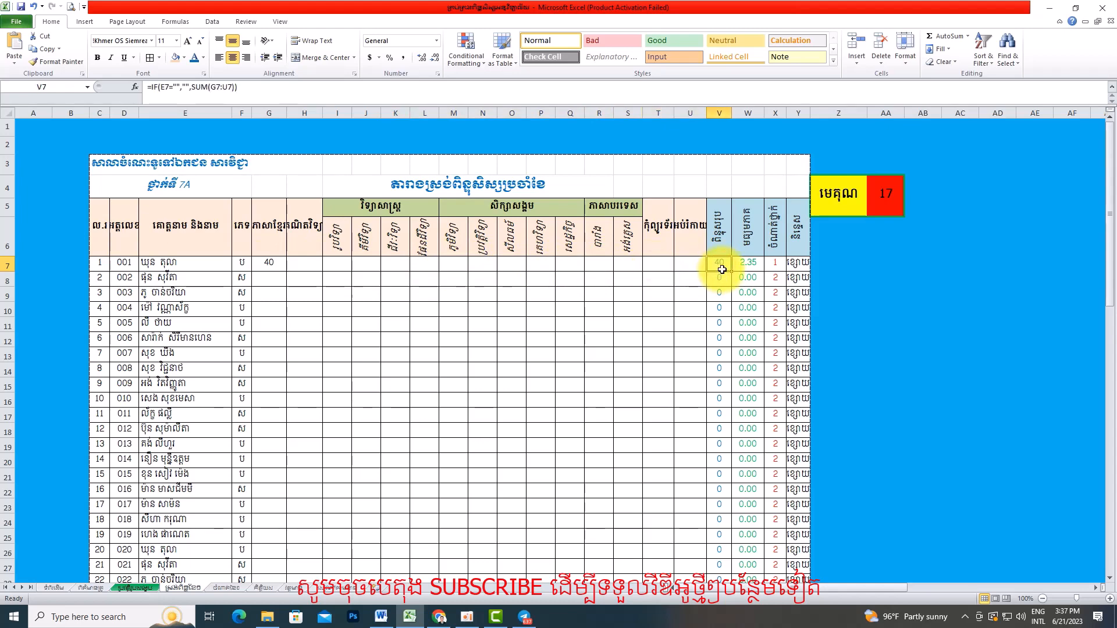
left_click(748, 263)
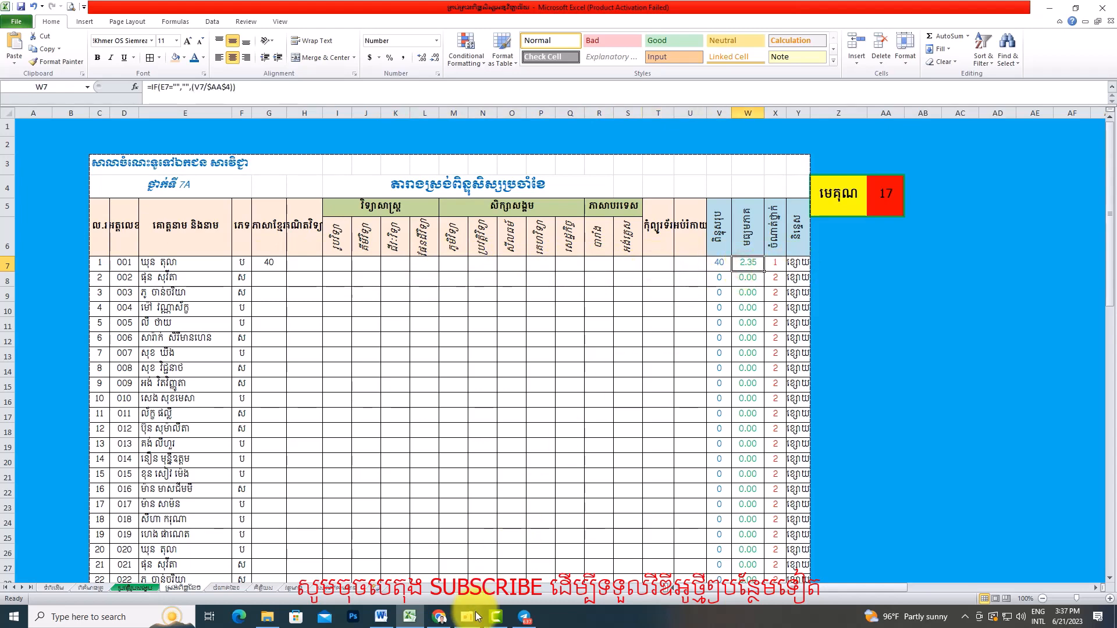
- On the follow-up report, set the VLOOKUP column index to 19 in total cell M20 and 20 in average cell M21
left_click(330, 588)
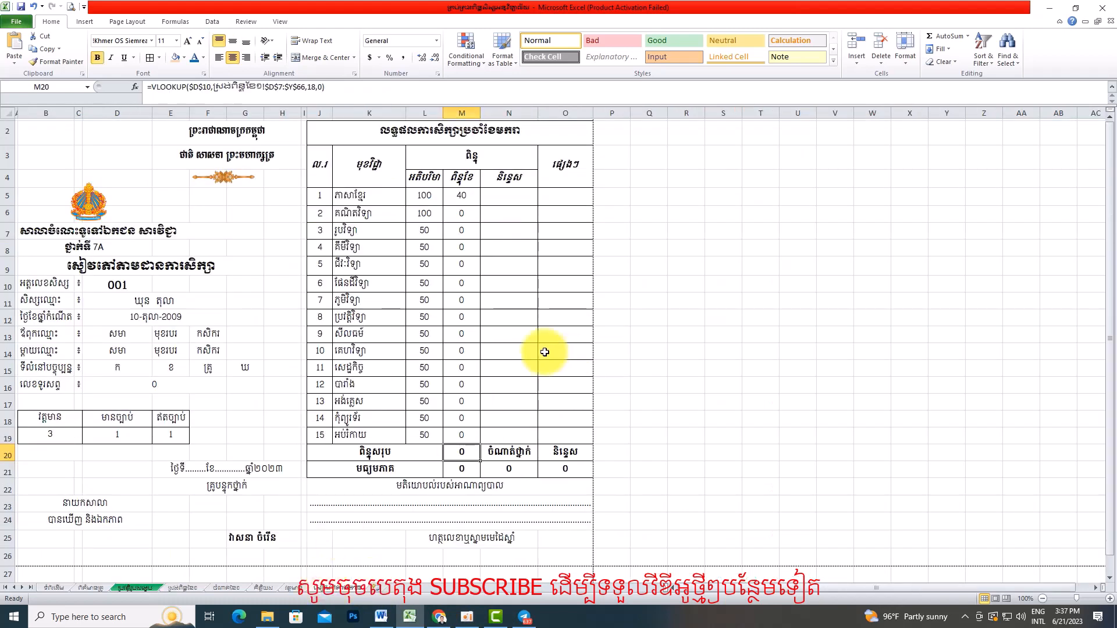
left_click(316, 86)
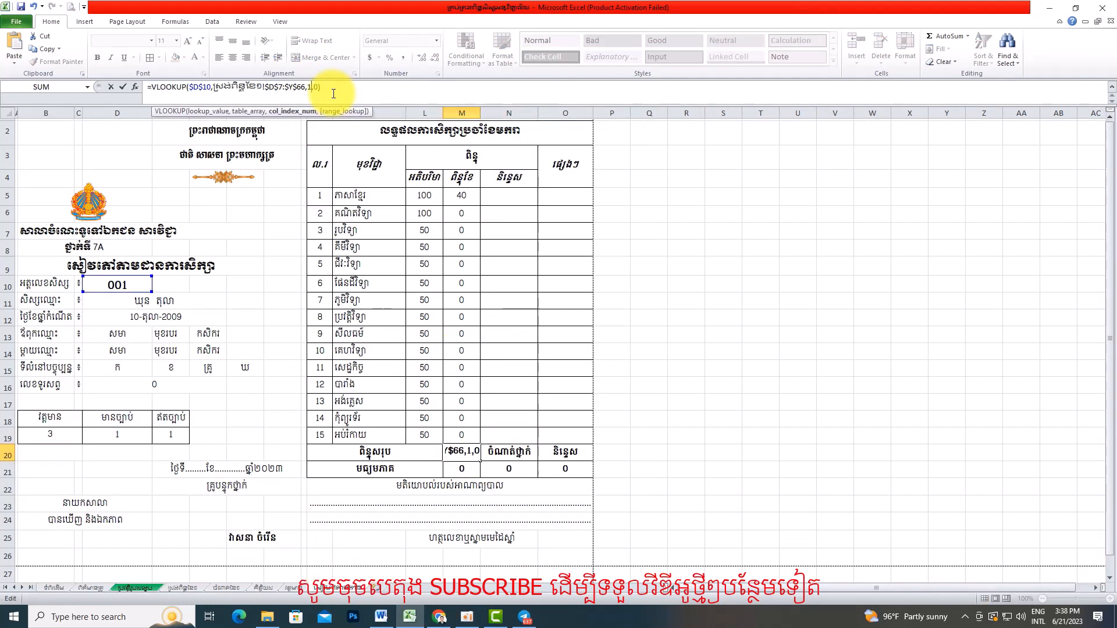
type("9")
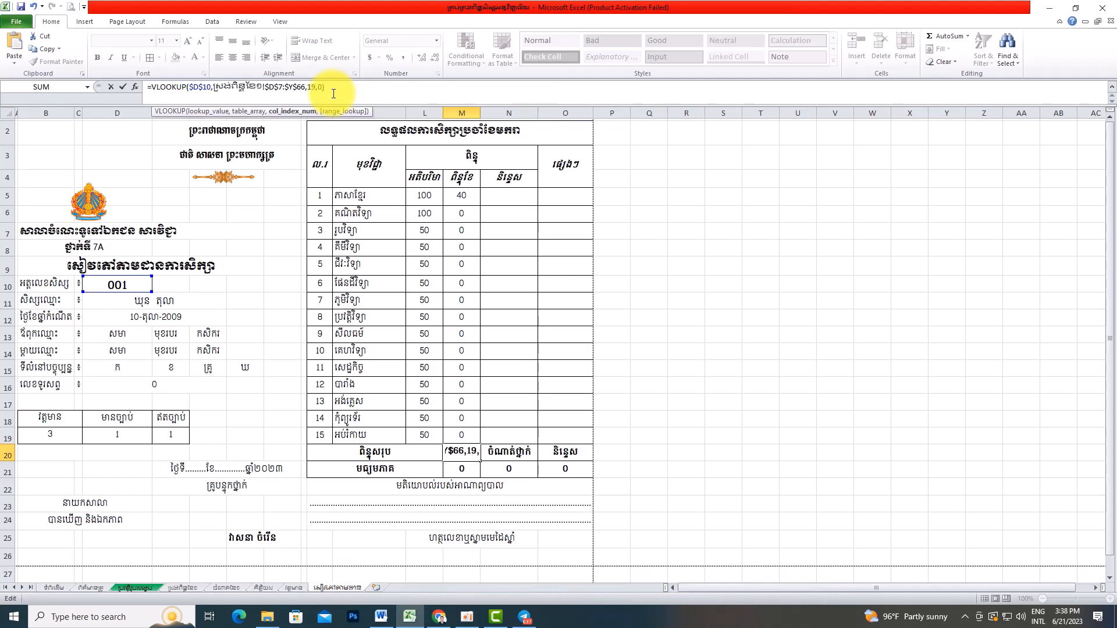
key("Return")
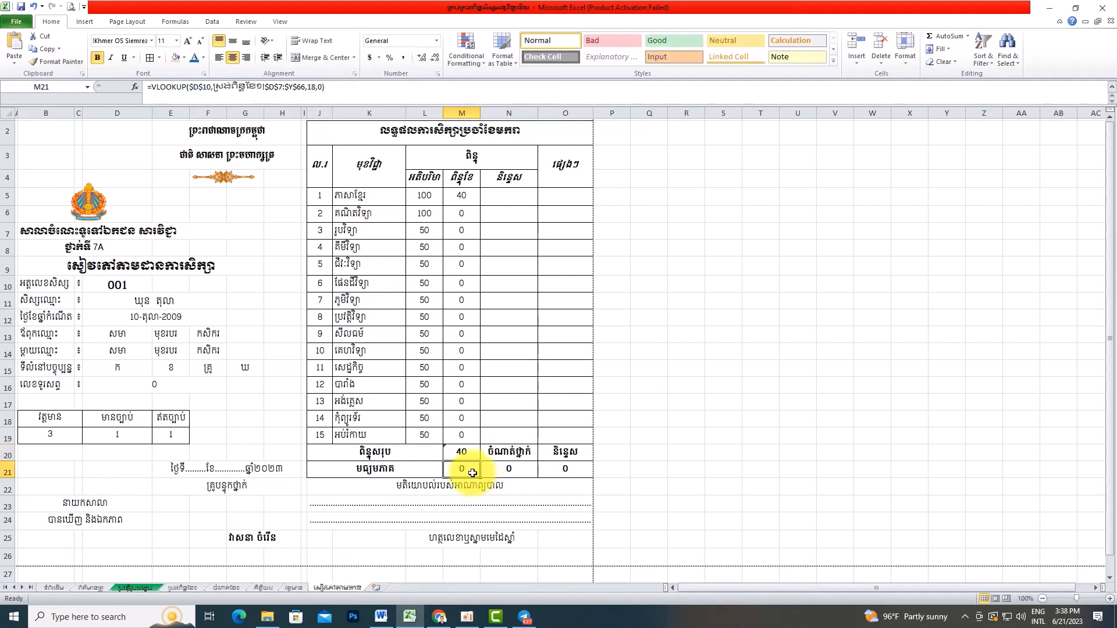
left_click(315, 86)
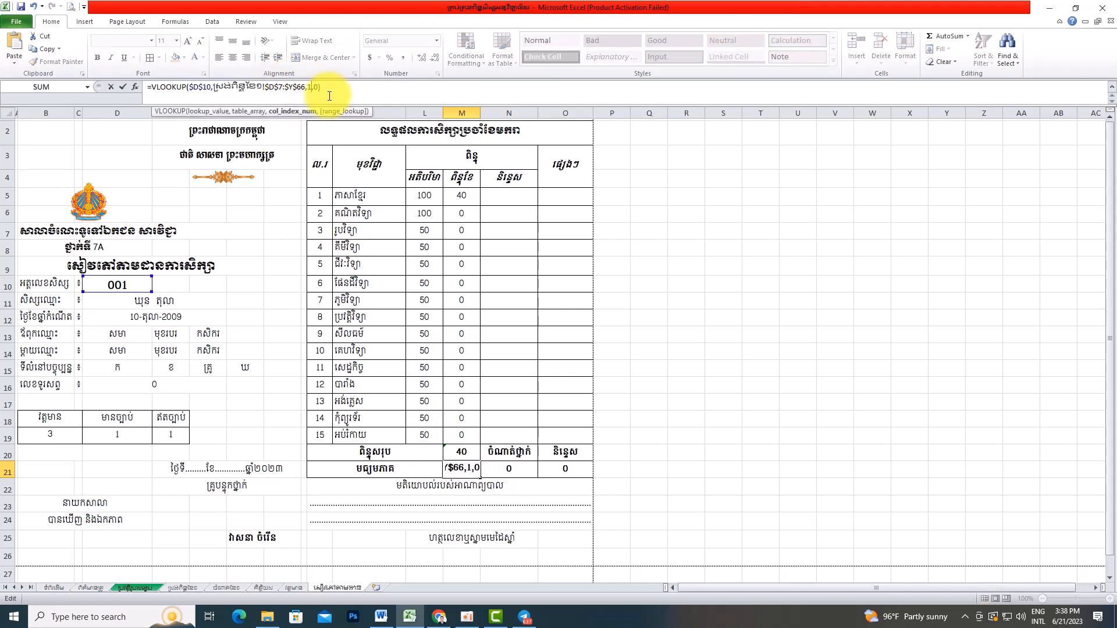
key("Return")
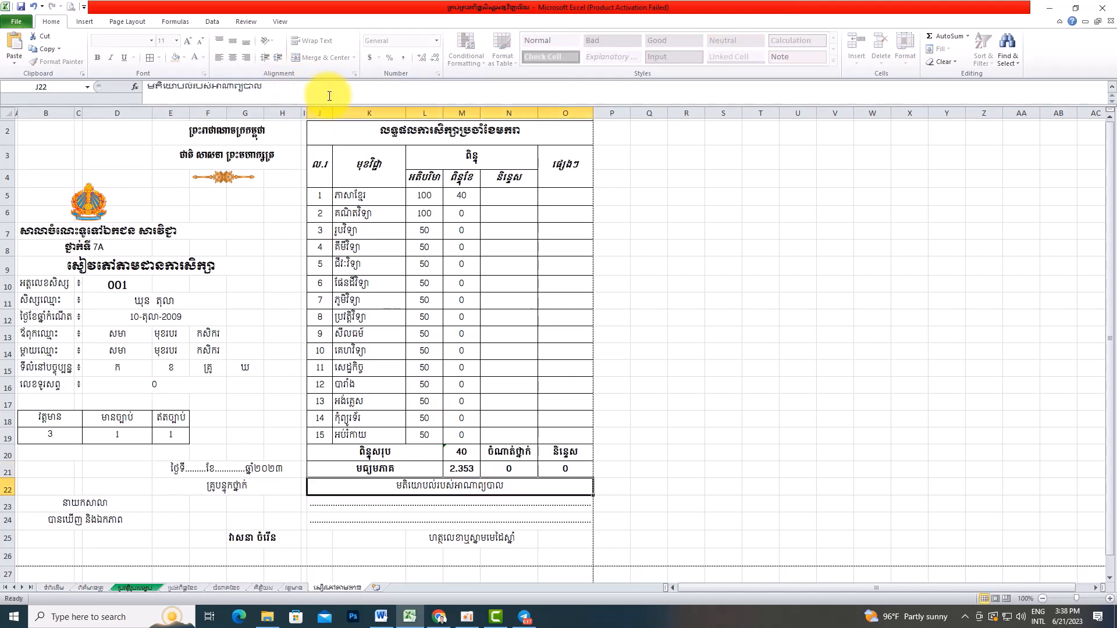
- Set the VLOOKUP column index to 21 in the class rank cell N21 and 22 in the remark cell O21
left_click(517, 469)
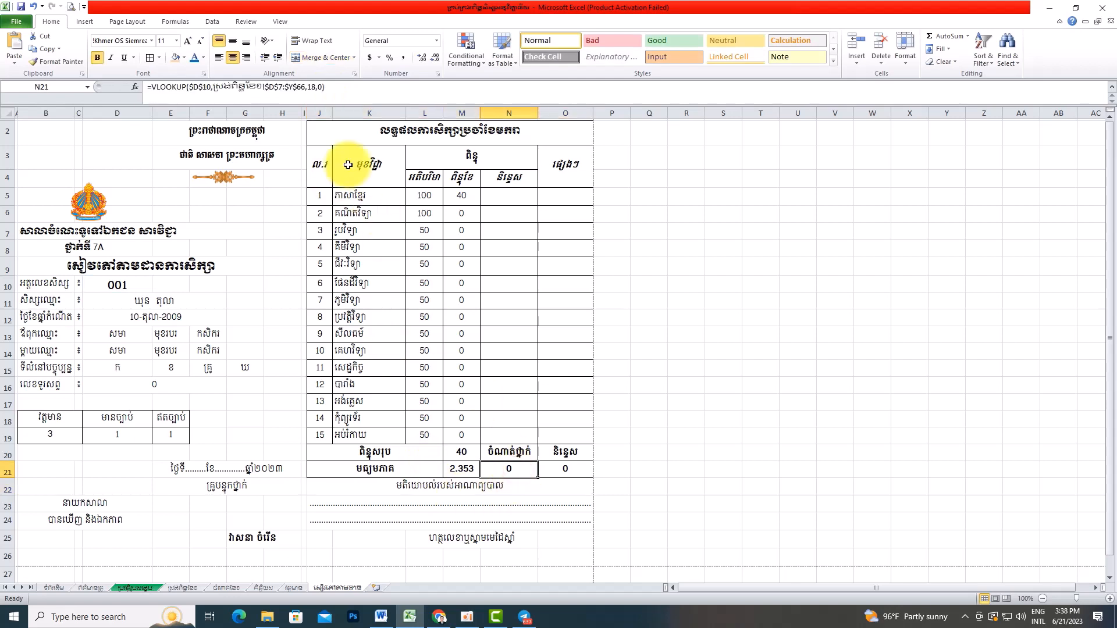
left_click(309, 87)
key("BackSpace")
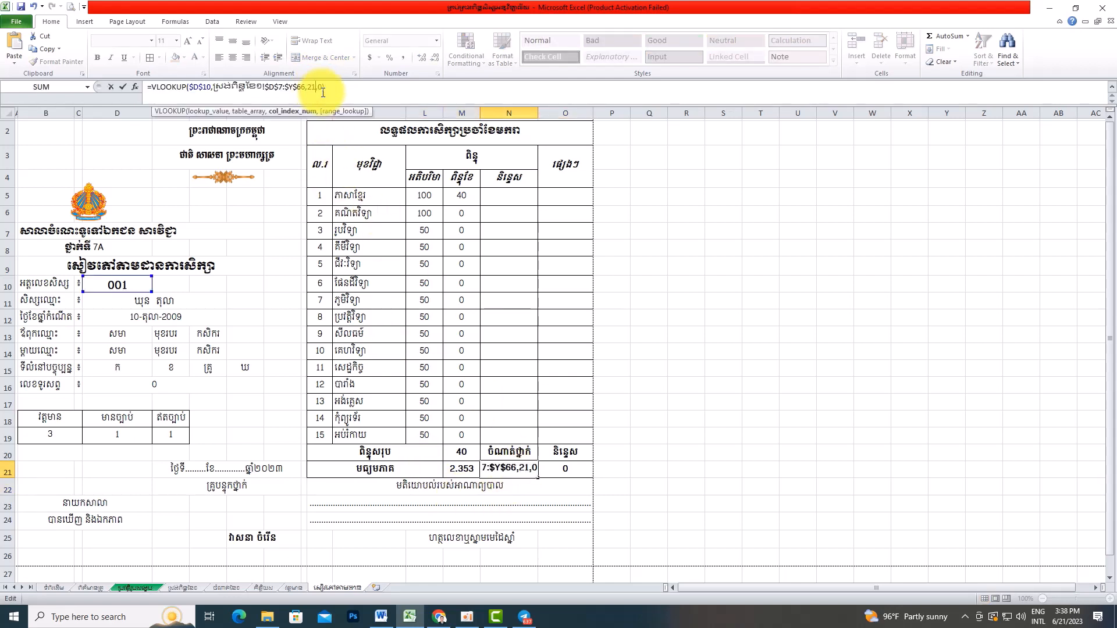
key("Return")
left_click(564, 469)
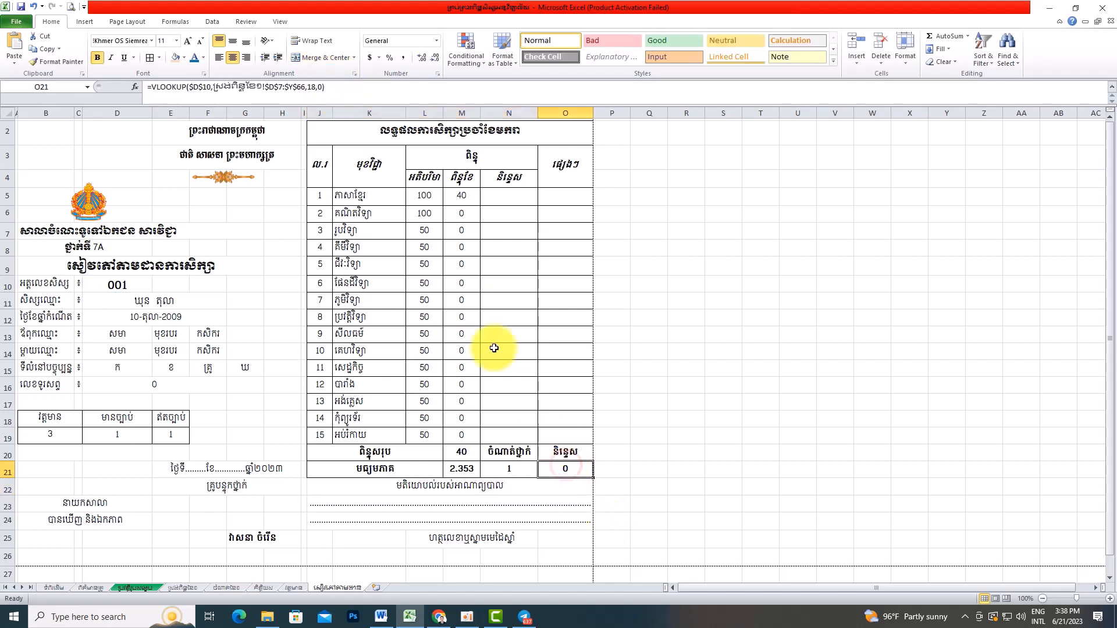
left_click(315, 87)
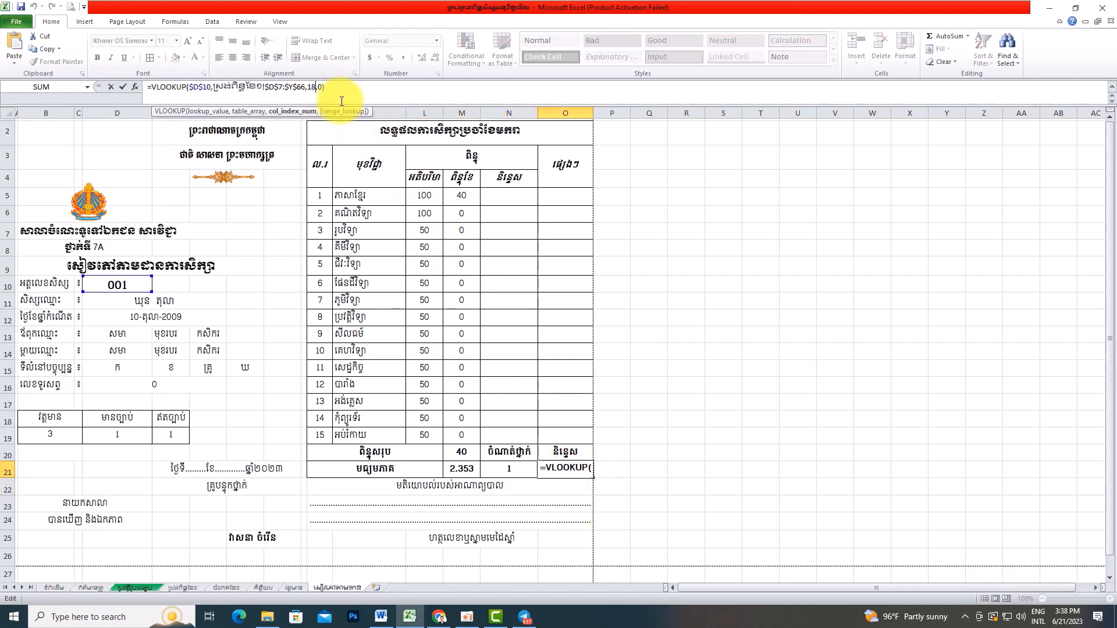
key("BackSpace")
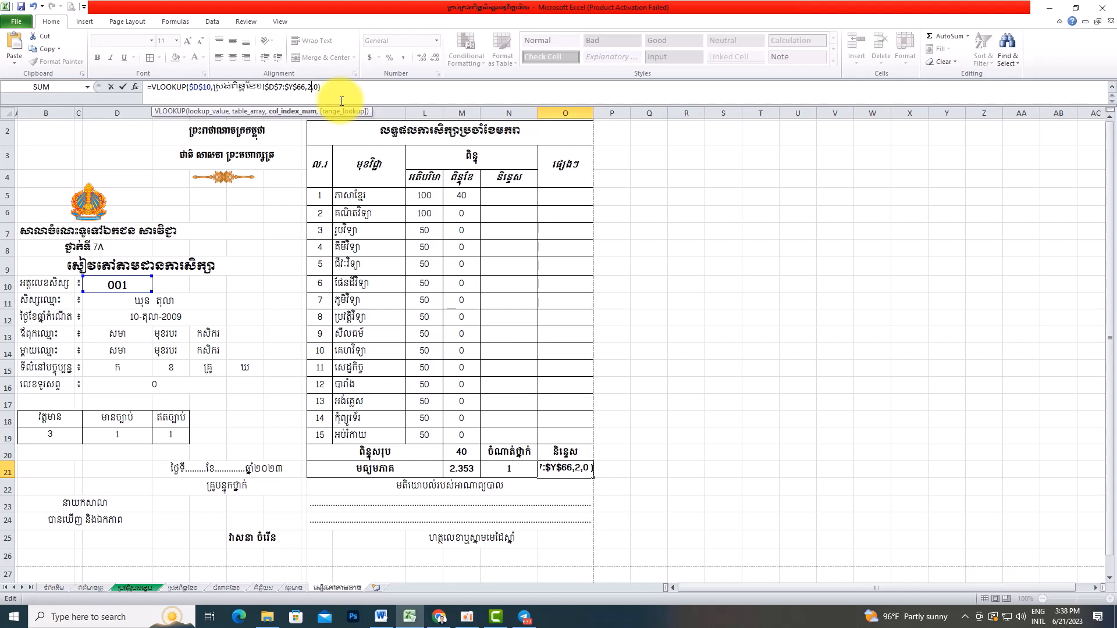
key("Return")
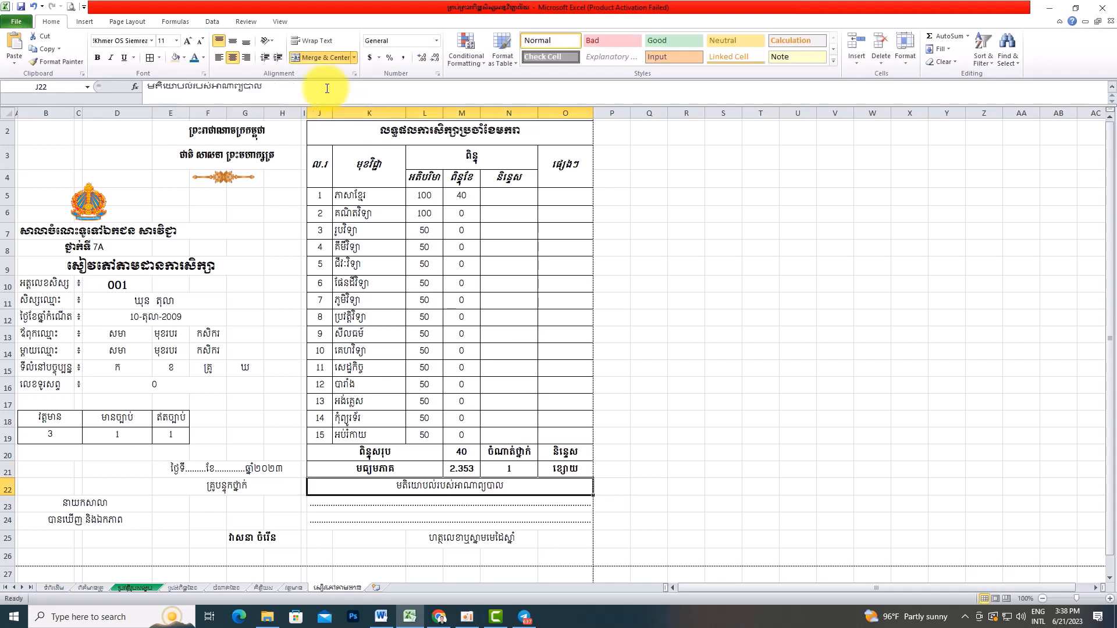
- Show the average in M21 with two decimal places and colour the total in M20 red
left_click(462, 470)
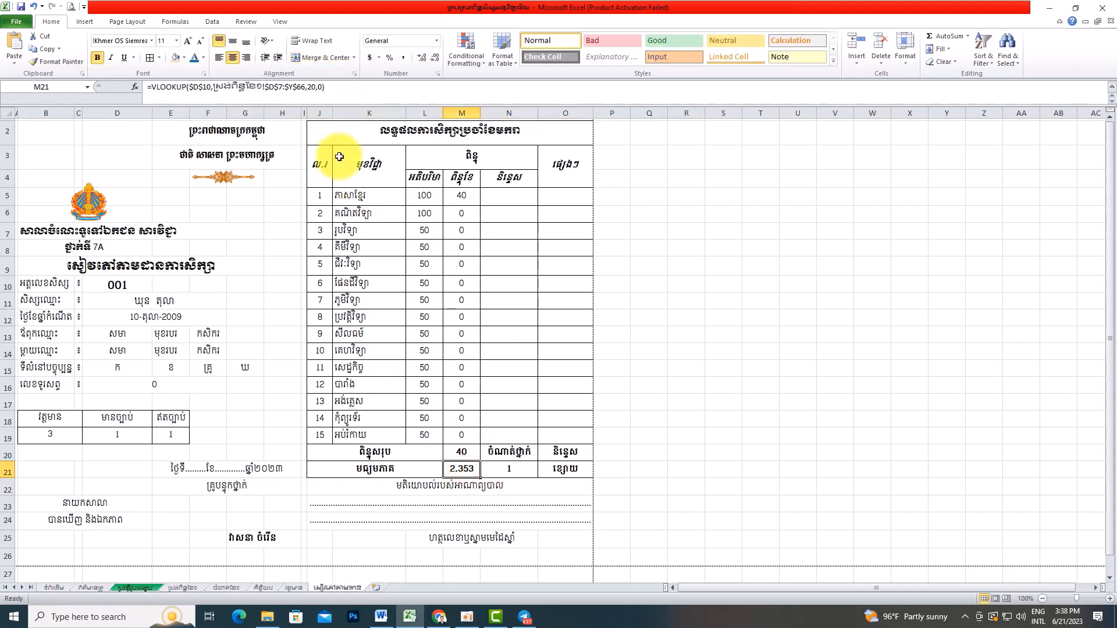
left_click(438, 58)
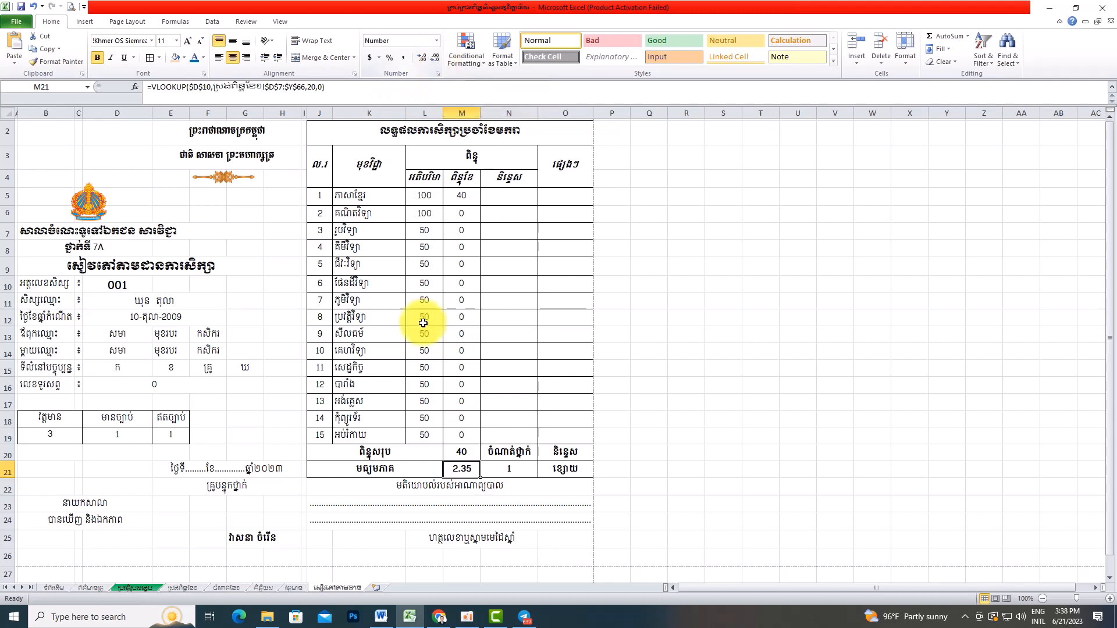
left_click(459, 451)
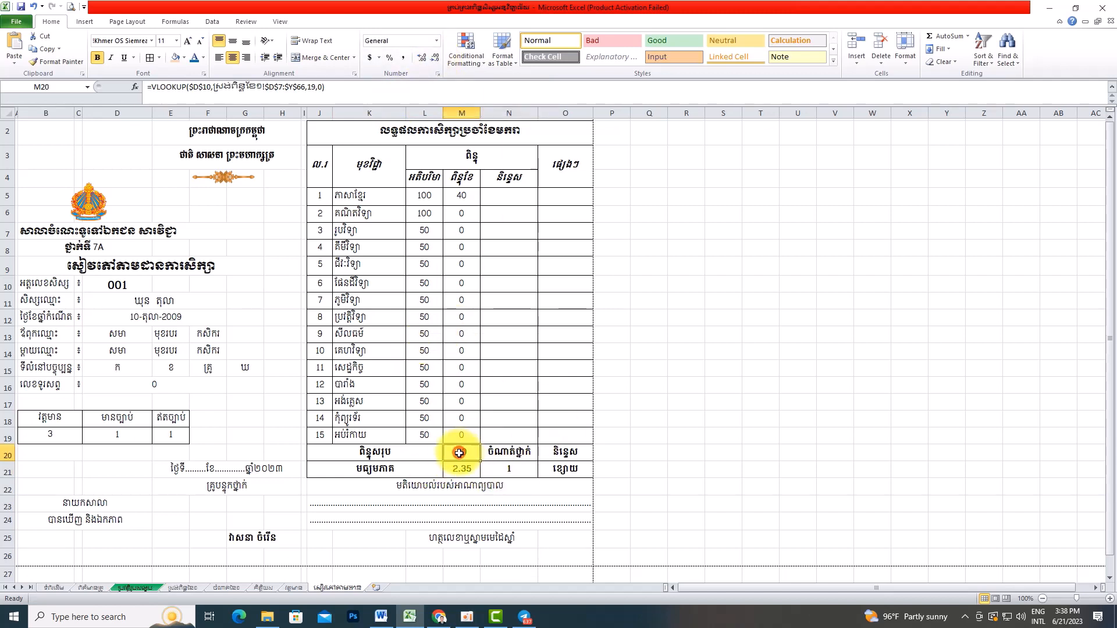
left_click(203, 57)
left_click(204, 155)
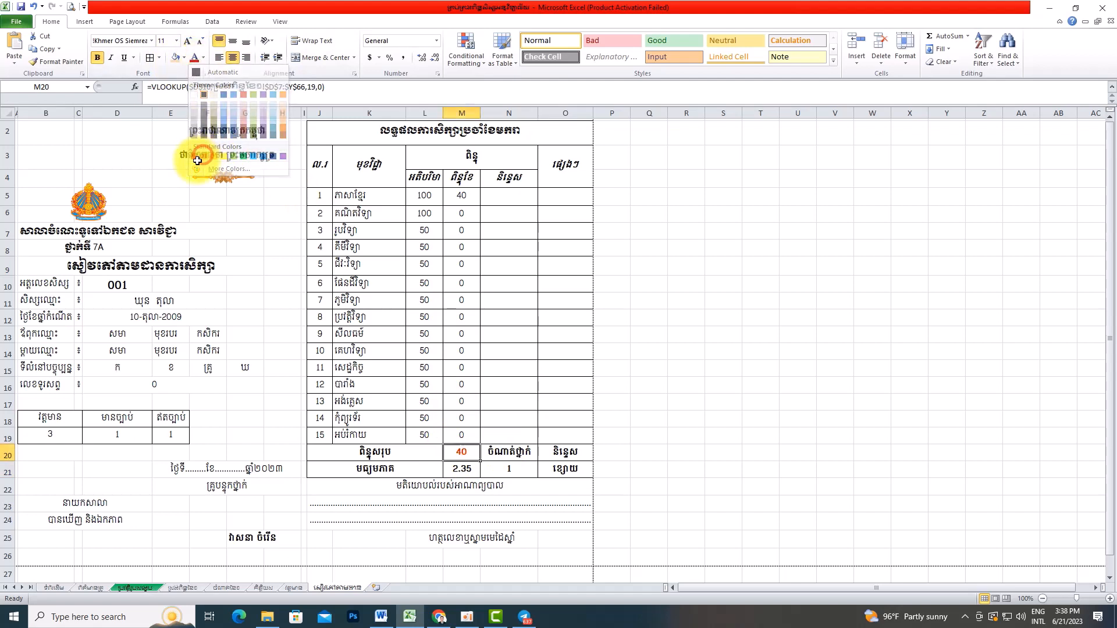
- Colour the average in M21 blue, and the class rank in N21 and remark in O21 red
left_click(456, 469)
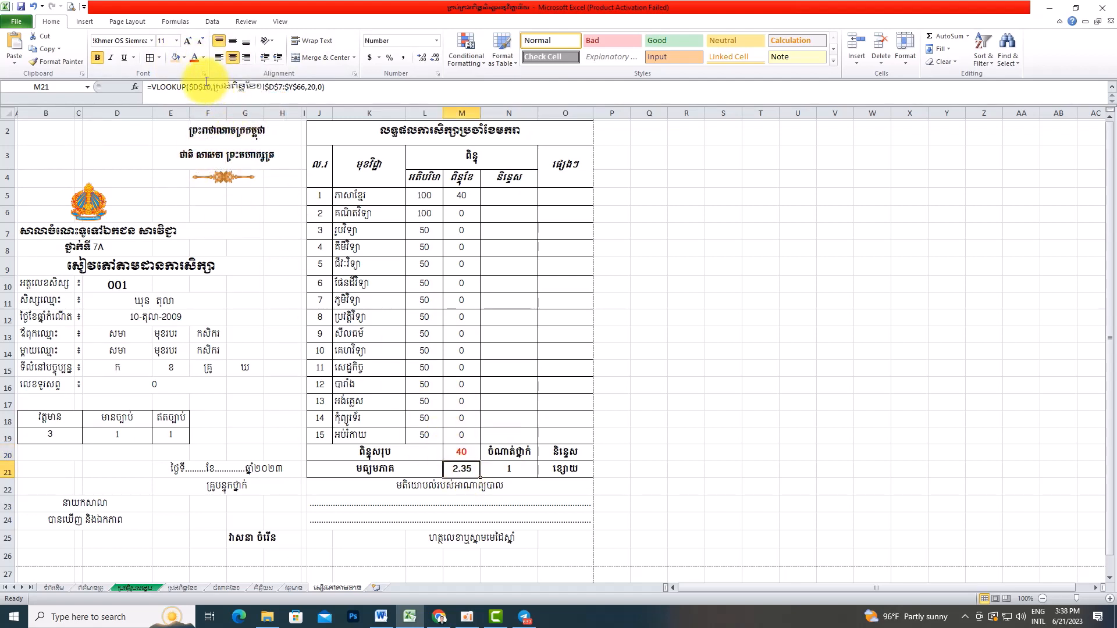
left_click(204, 57)
left_click(264, 156)
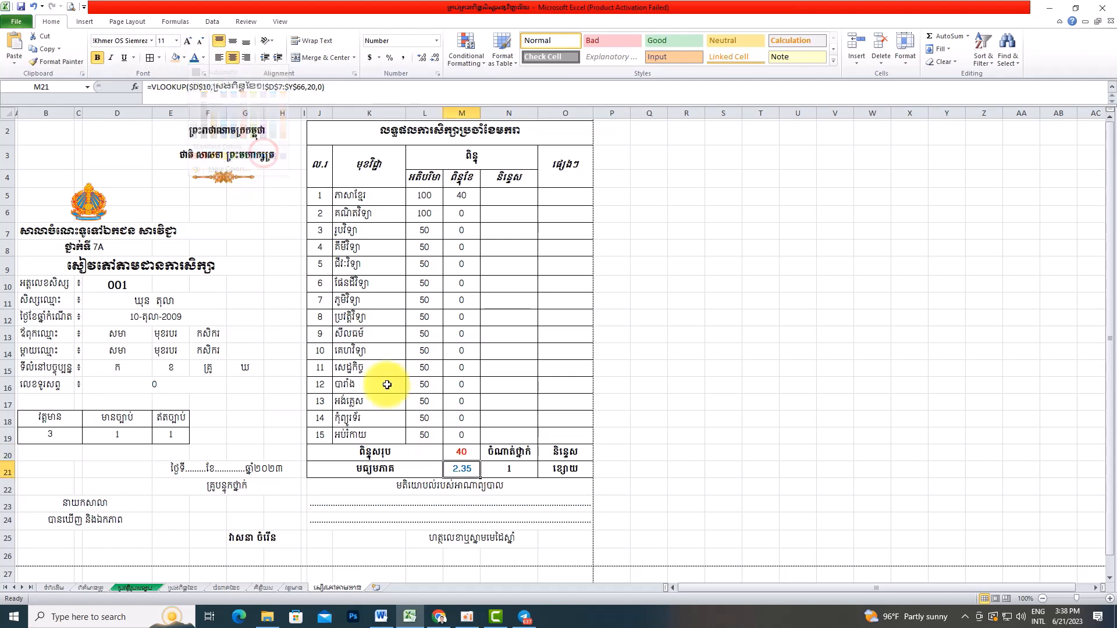
left_click(510, 468)
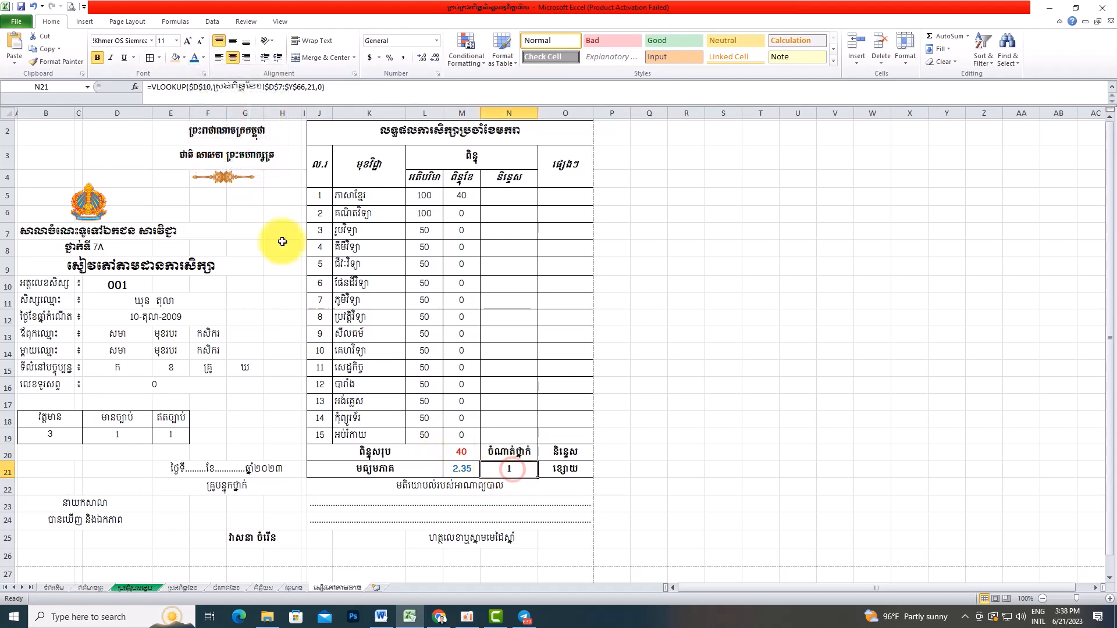
left_click(204, 59)
left_click(204, 154)
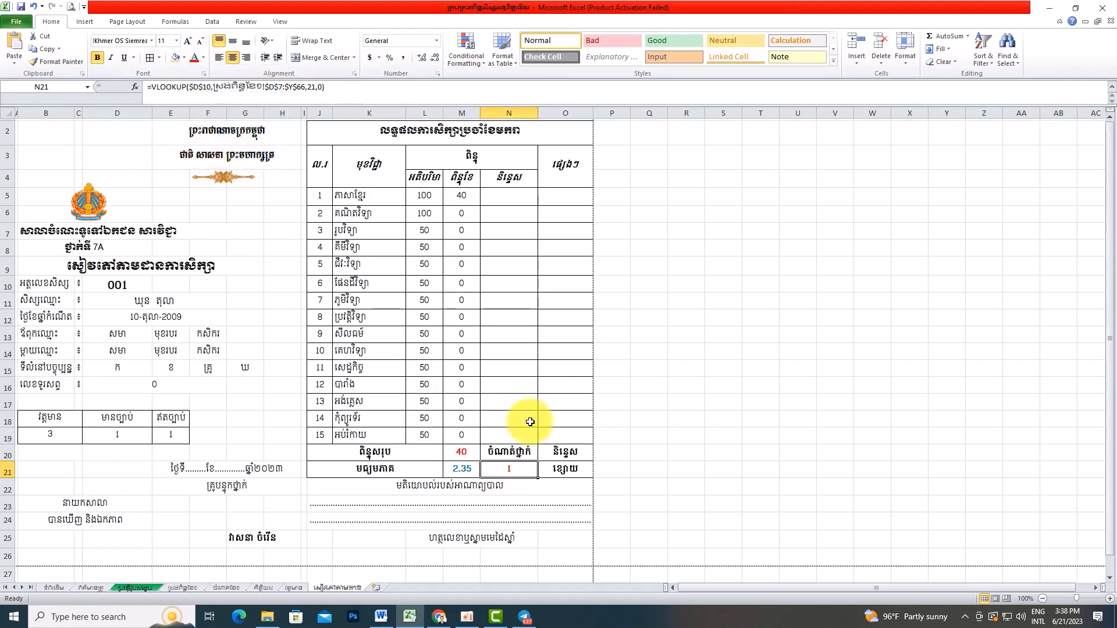
left_click(562, 471)
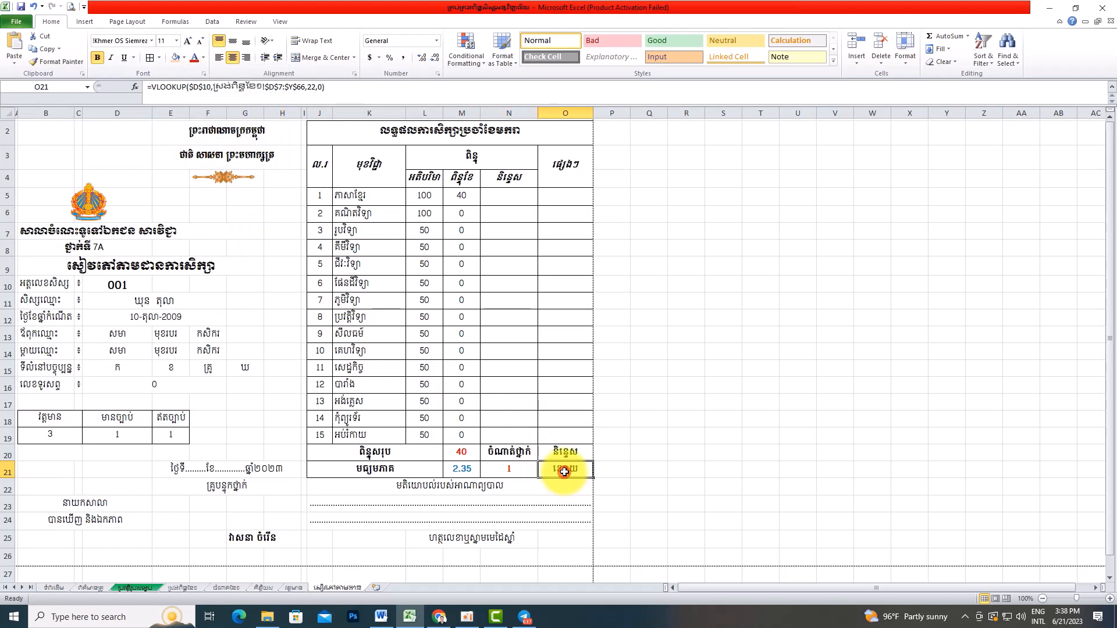
left_click(203, 57)
left_click(205, 156)
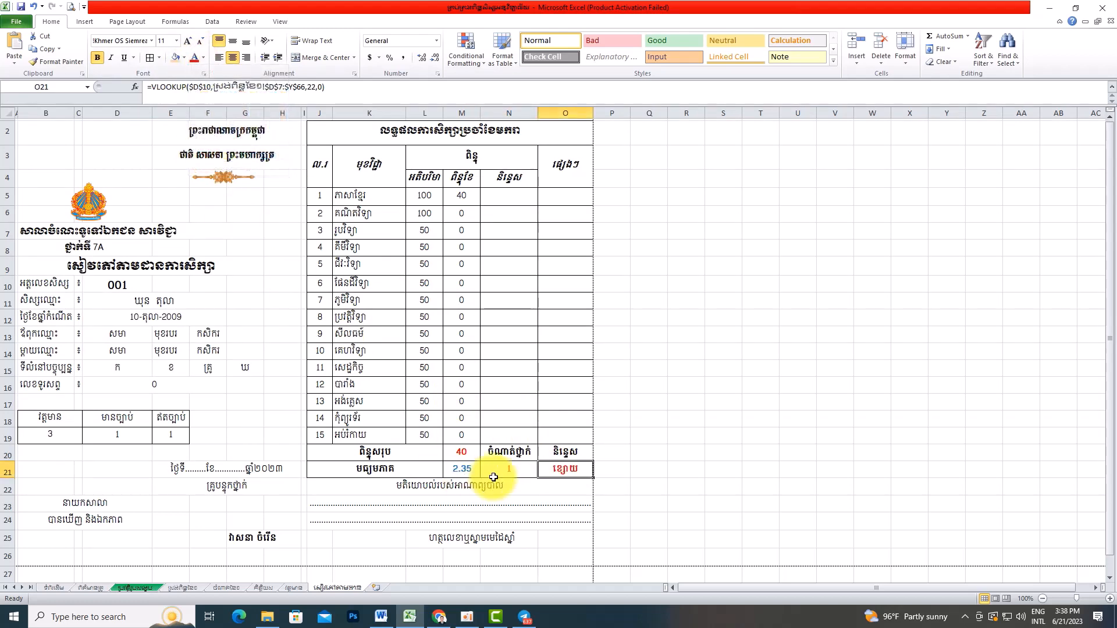
- Toggle bold off and on again for the summary cells M20:O21
left_click_drag(464, 452, 561, 469)
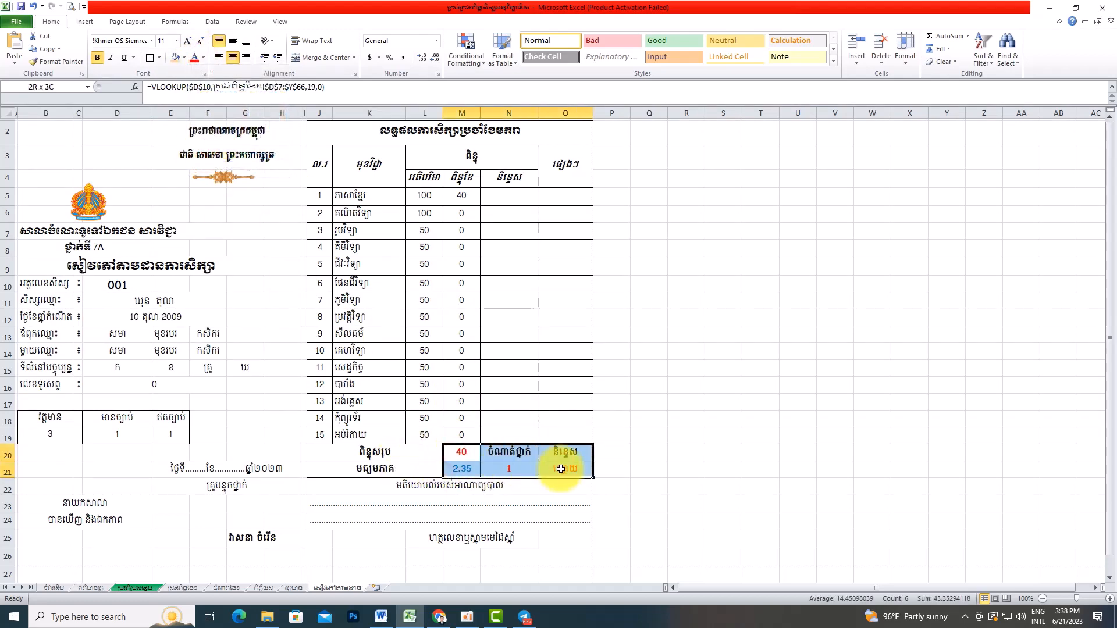
left_click(96, 58)
left_click(95, 59)
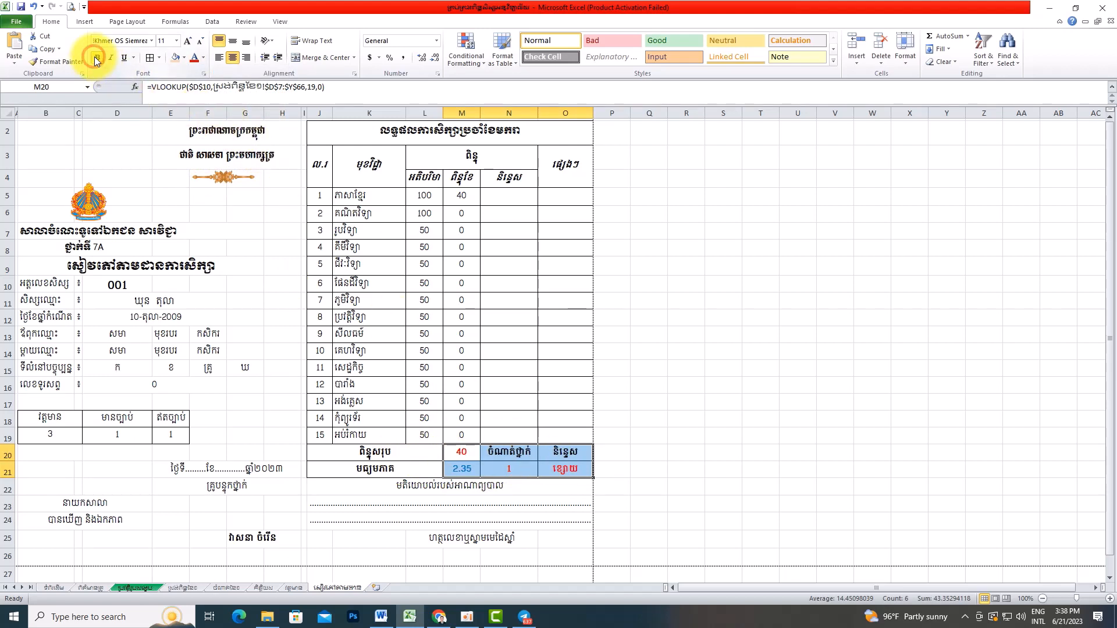
left_click(512, 422)
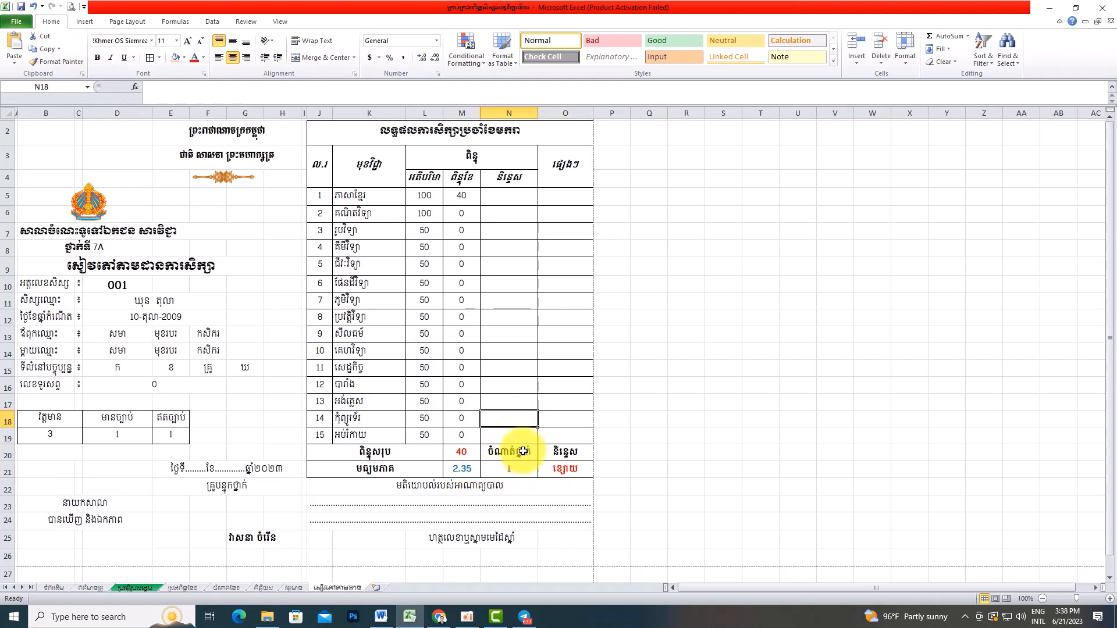
left_click(509, 195)
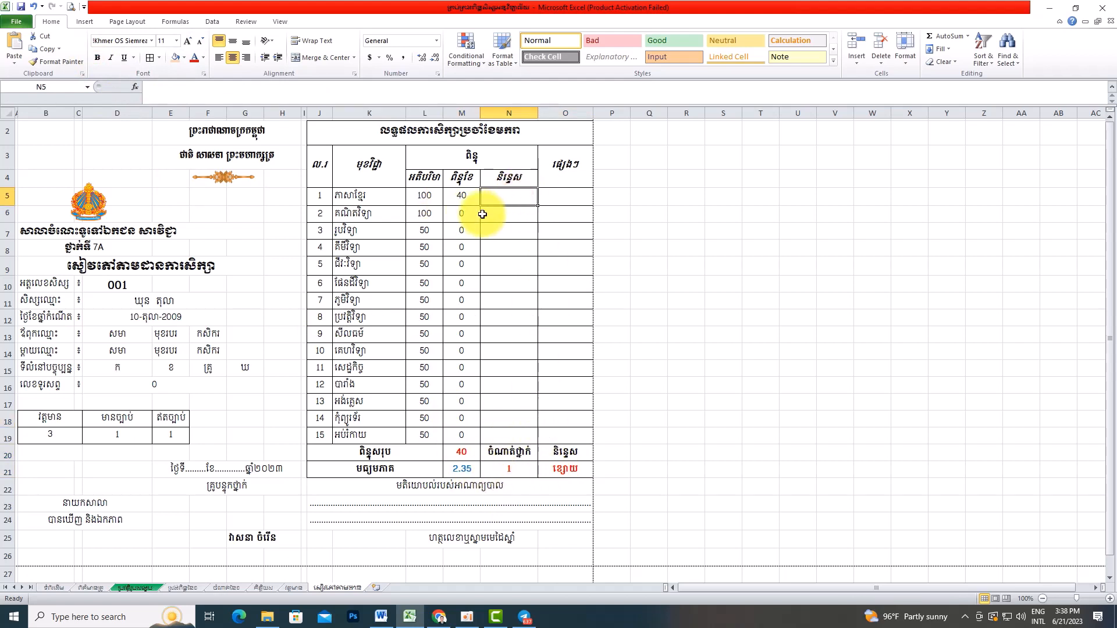
type("=")
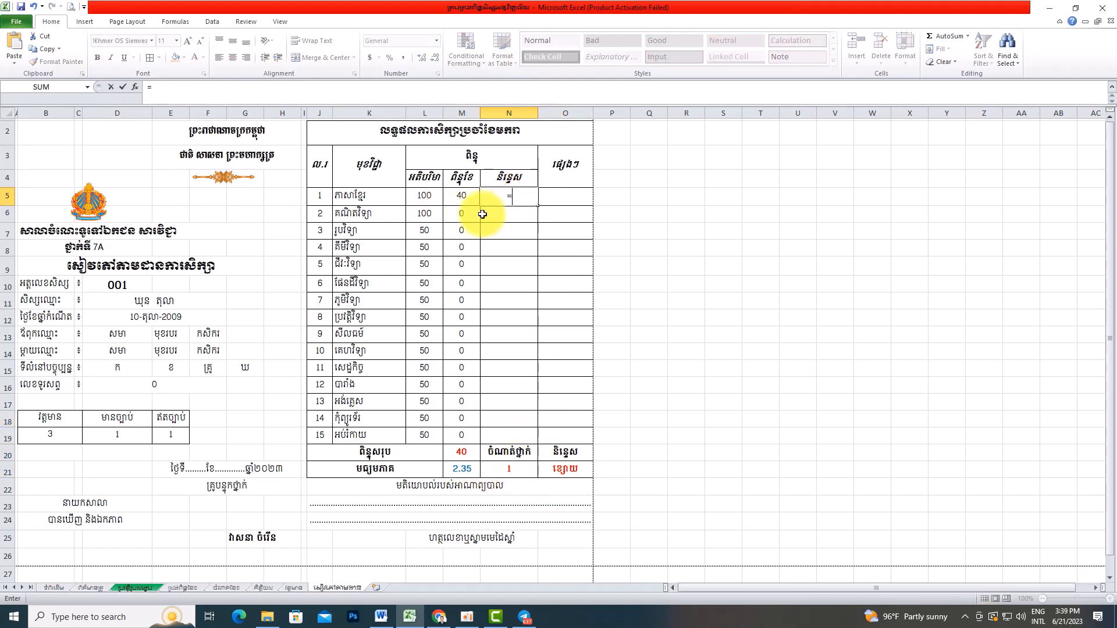
type("if")
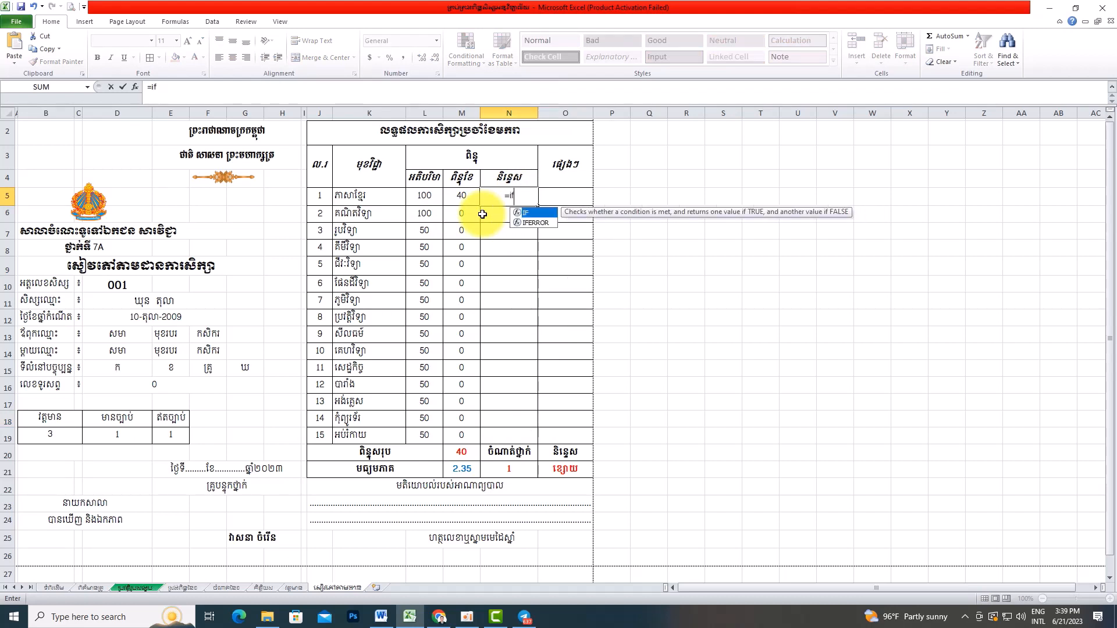
left_click(221, 87)
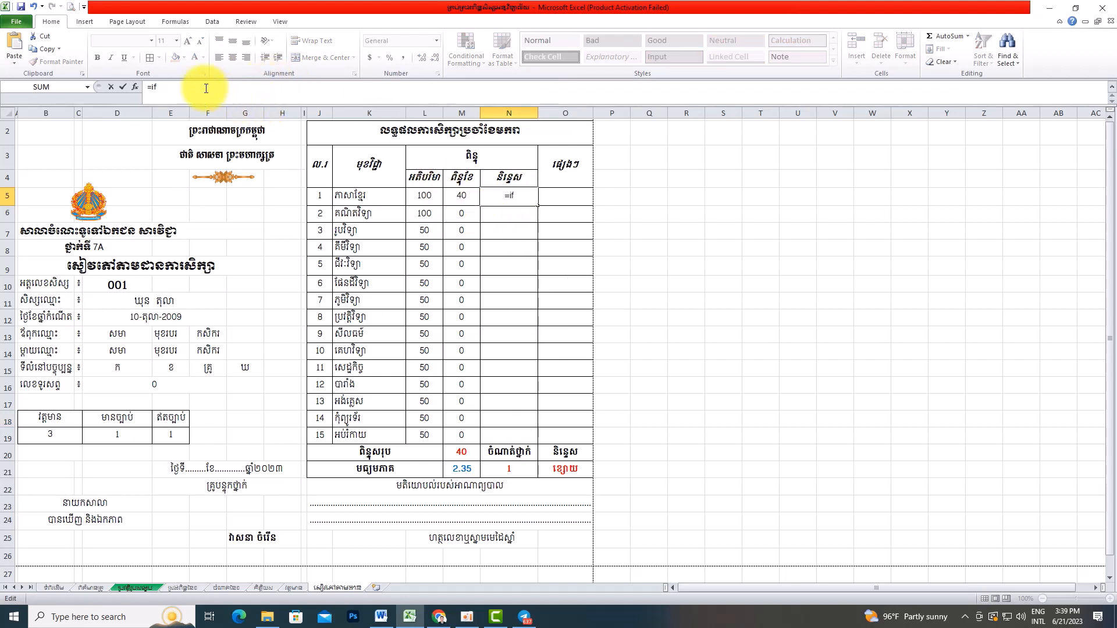
type("(")
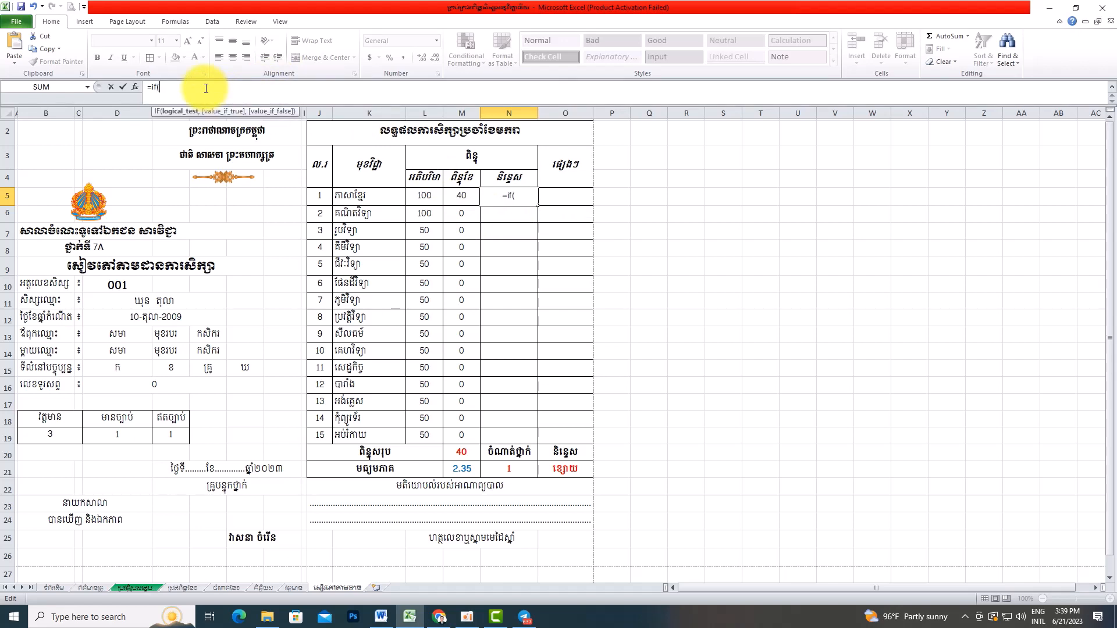
left_click(459, 197)
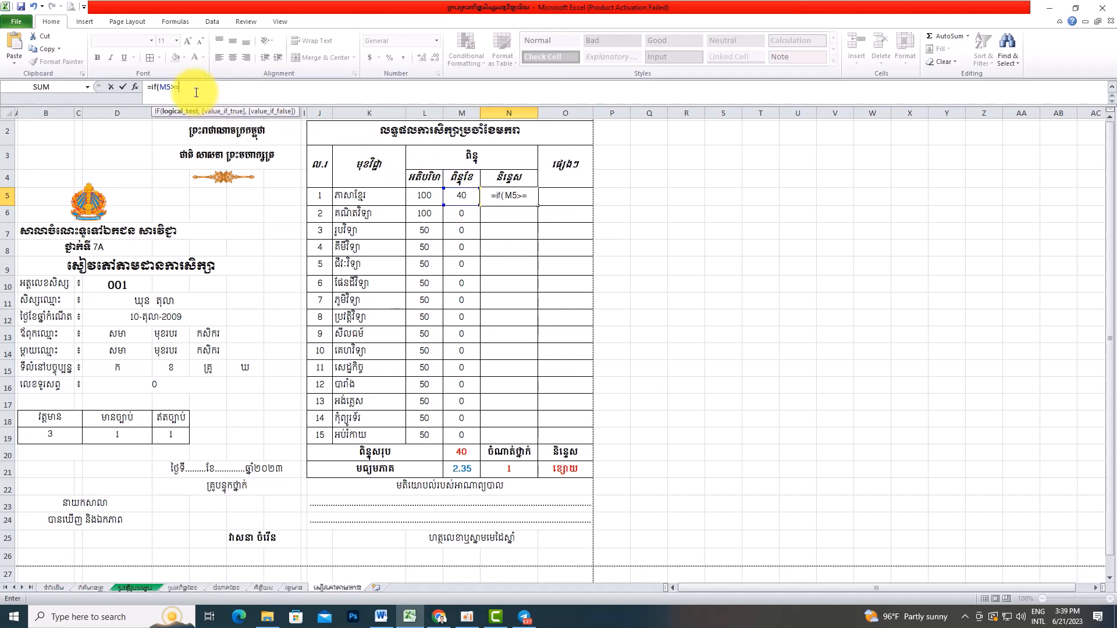
type(">=80")
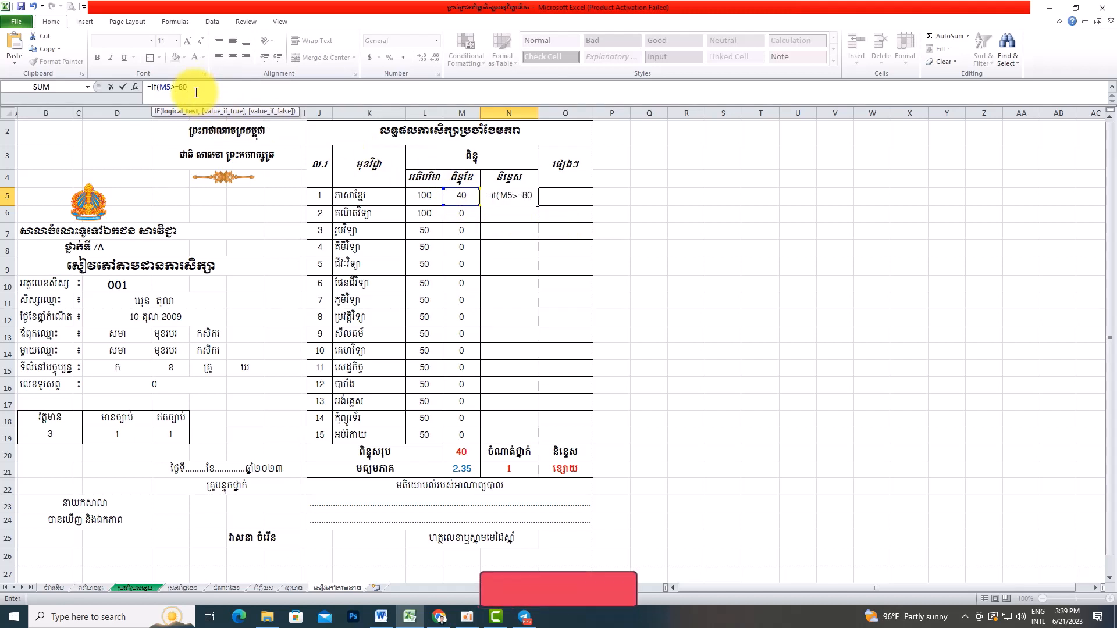
type(",")
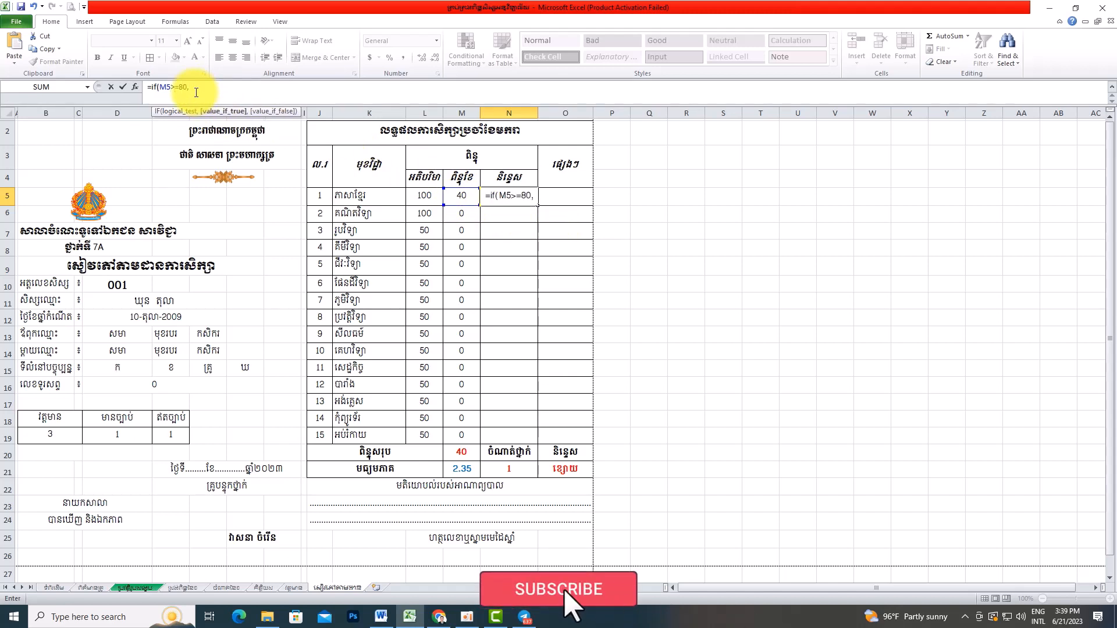
type("\"\"")
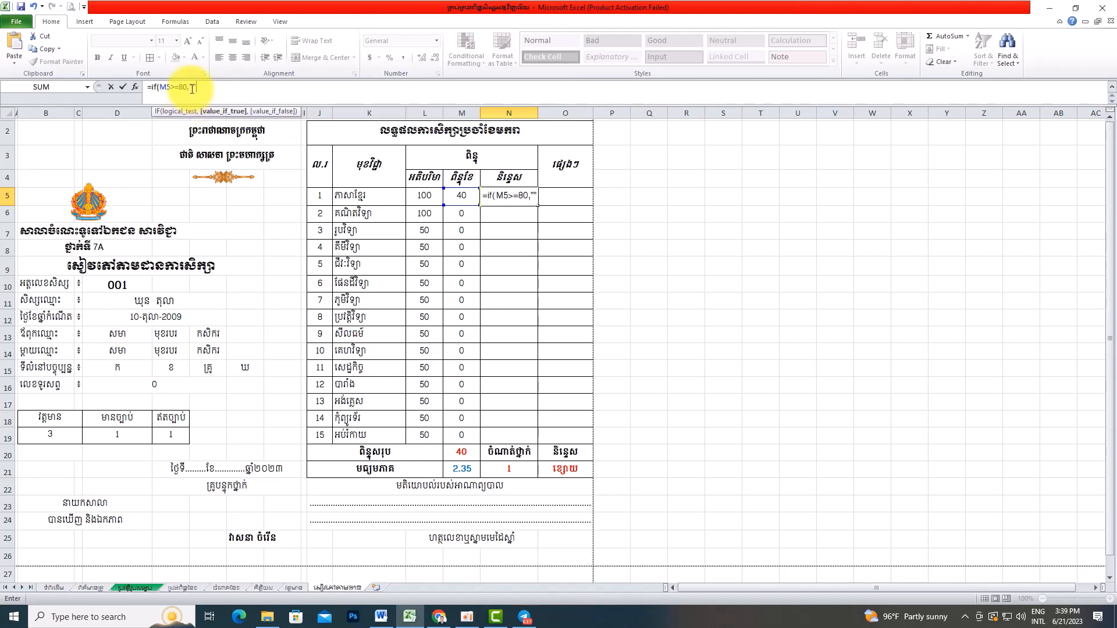
left_click(192, 88)
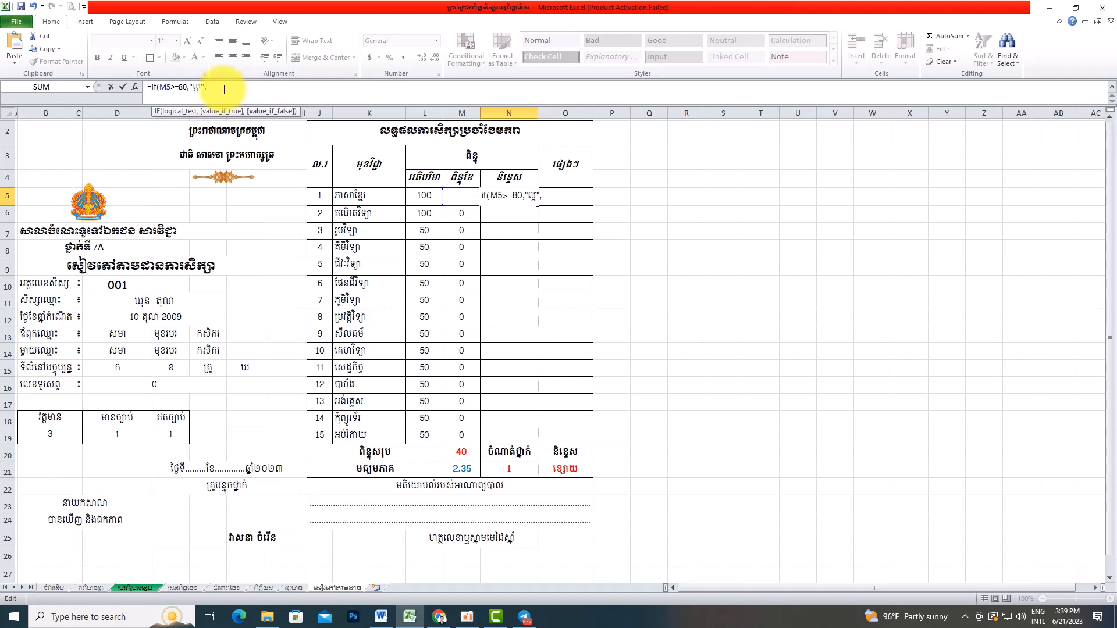
type("if")
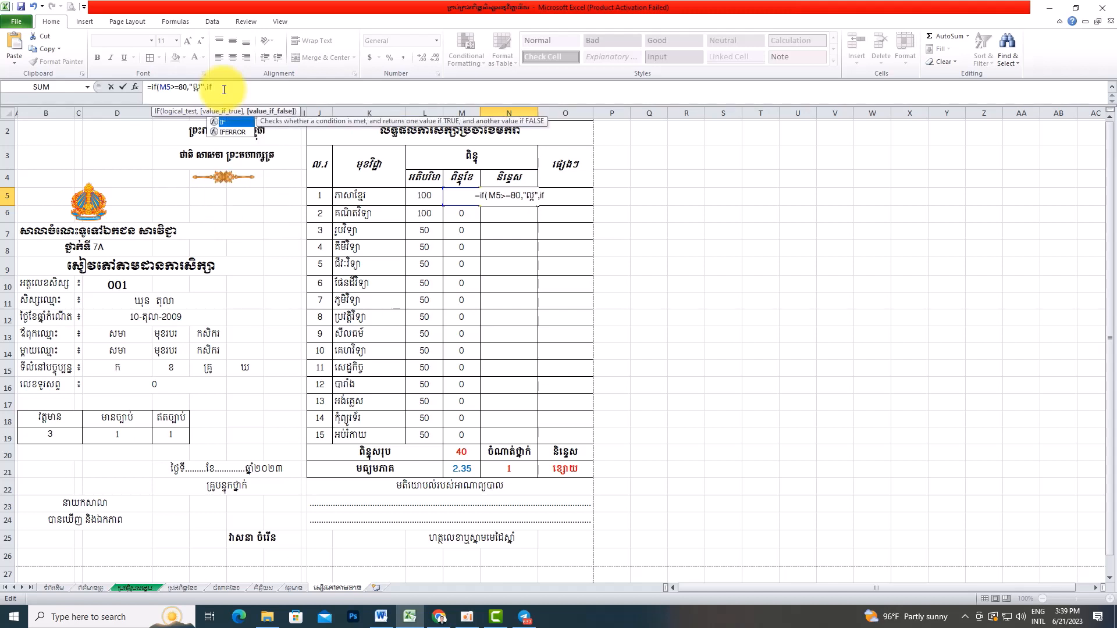
type("(")
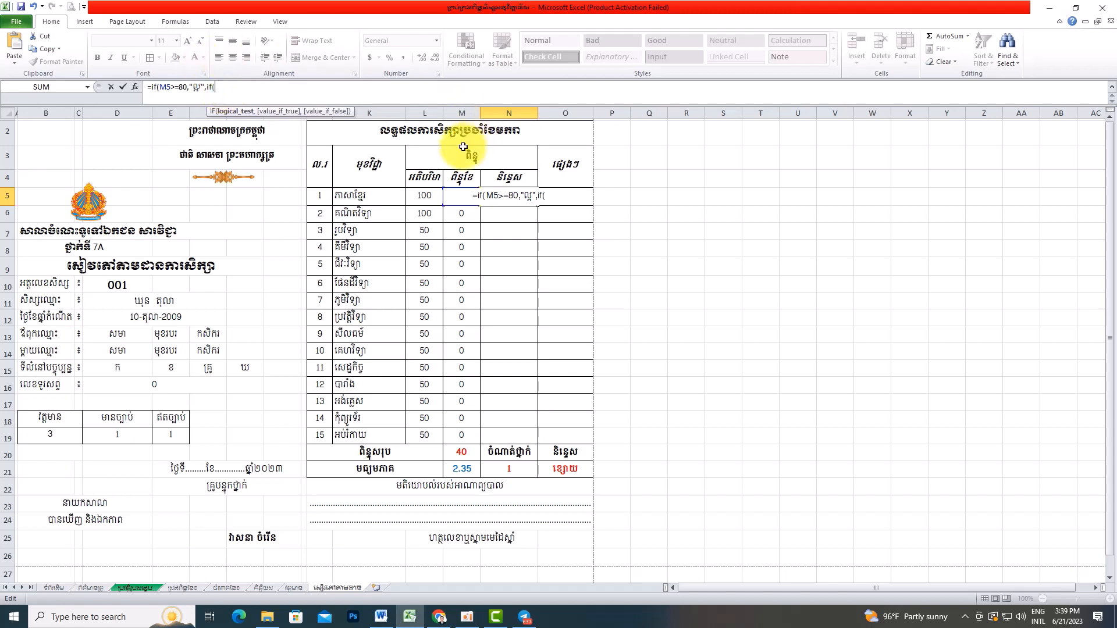
left_click(447, 197)
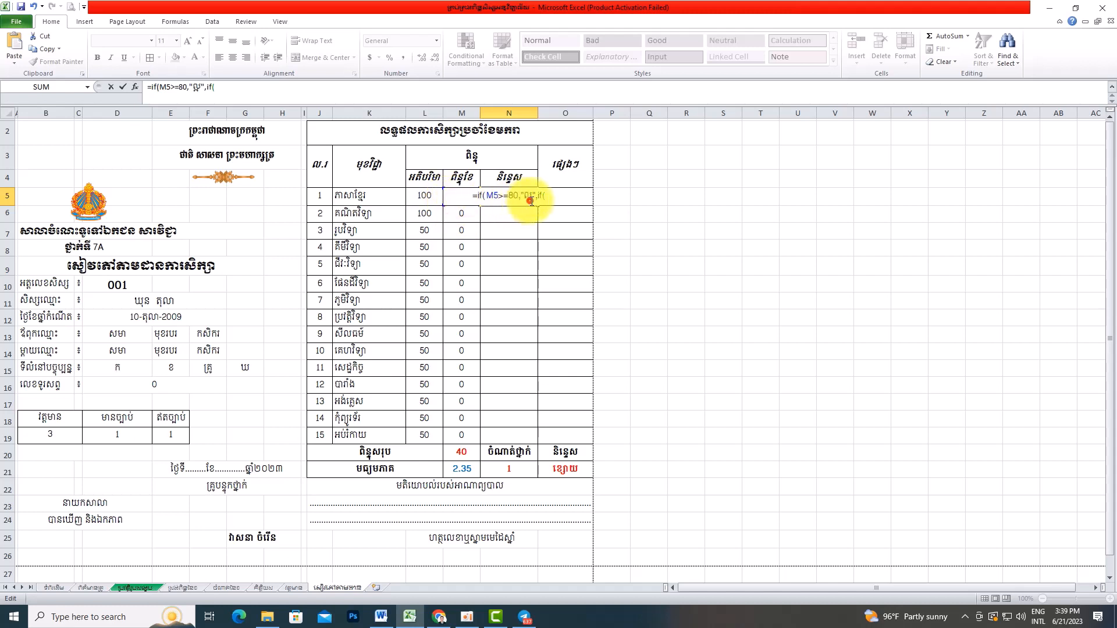
left_click(529, 200)
left_click(451, 196)
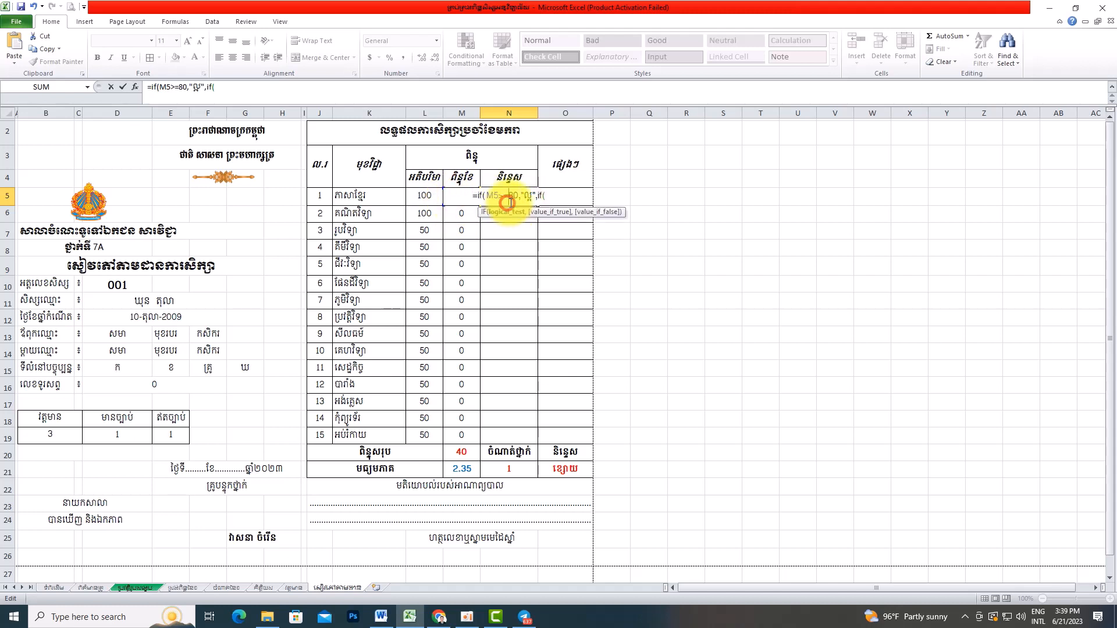
left_click_drag(561, 196, 443, 195)
key("BackSpace")
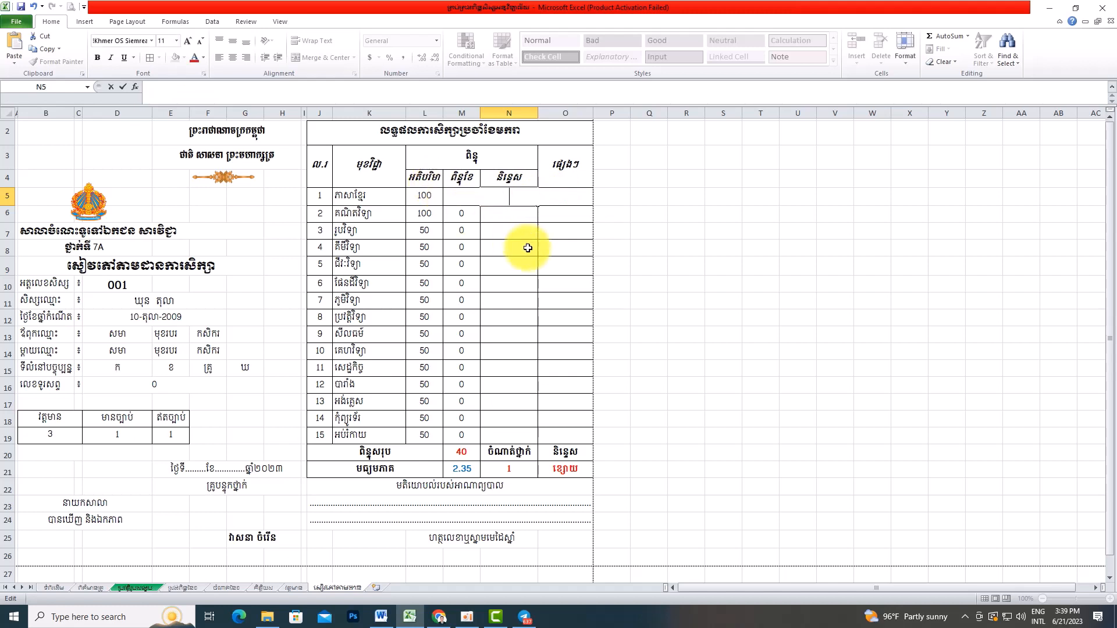
key("Escape")
- Begin an IF formula in the first remark cell N5 that returns "ល្អ" when M5>=80
left_click(508, 202)
left_click(210, 89)
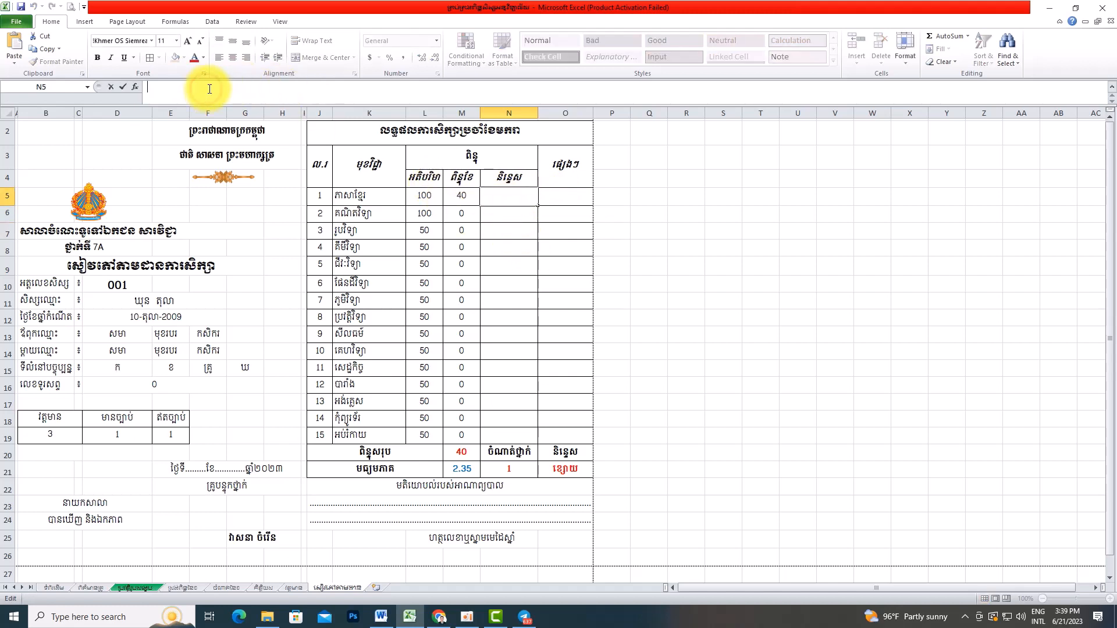
type("=")
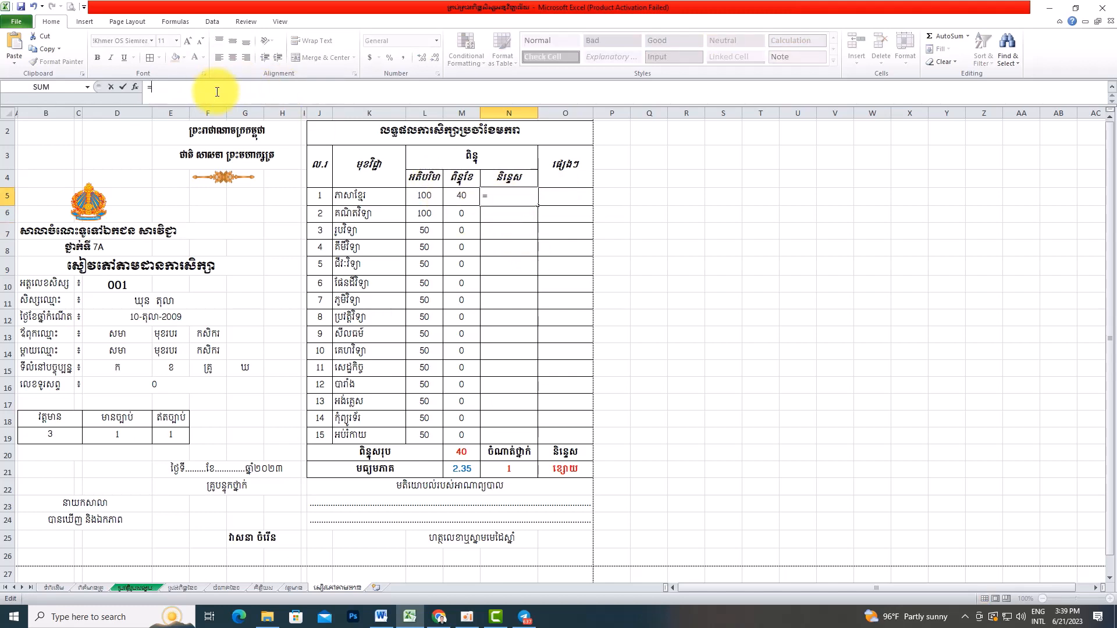
type("if")
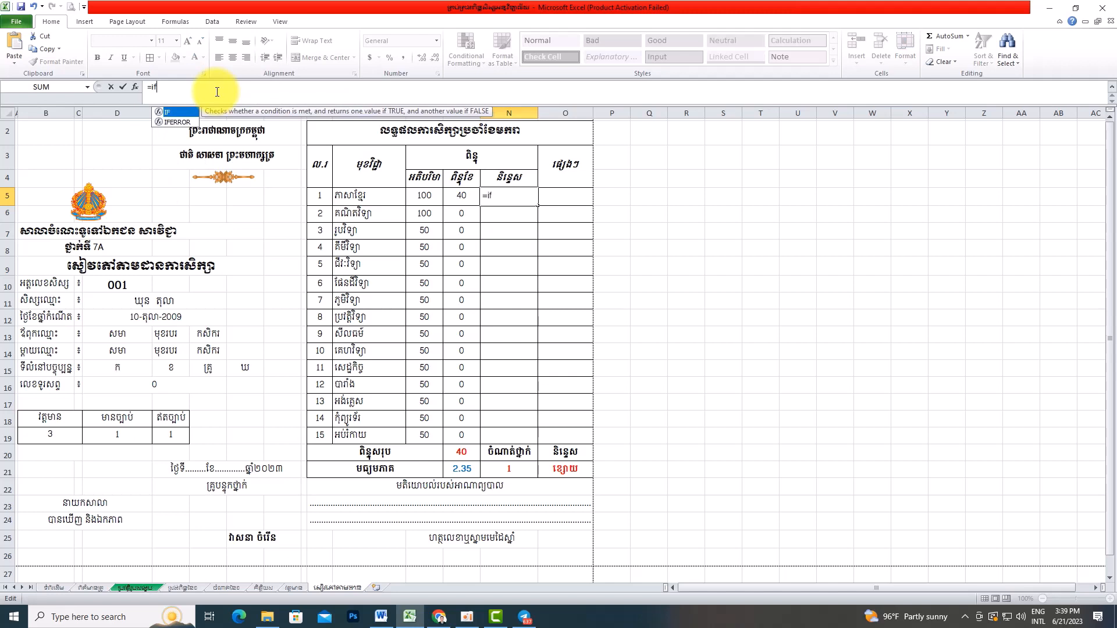
left_click(460, 198)
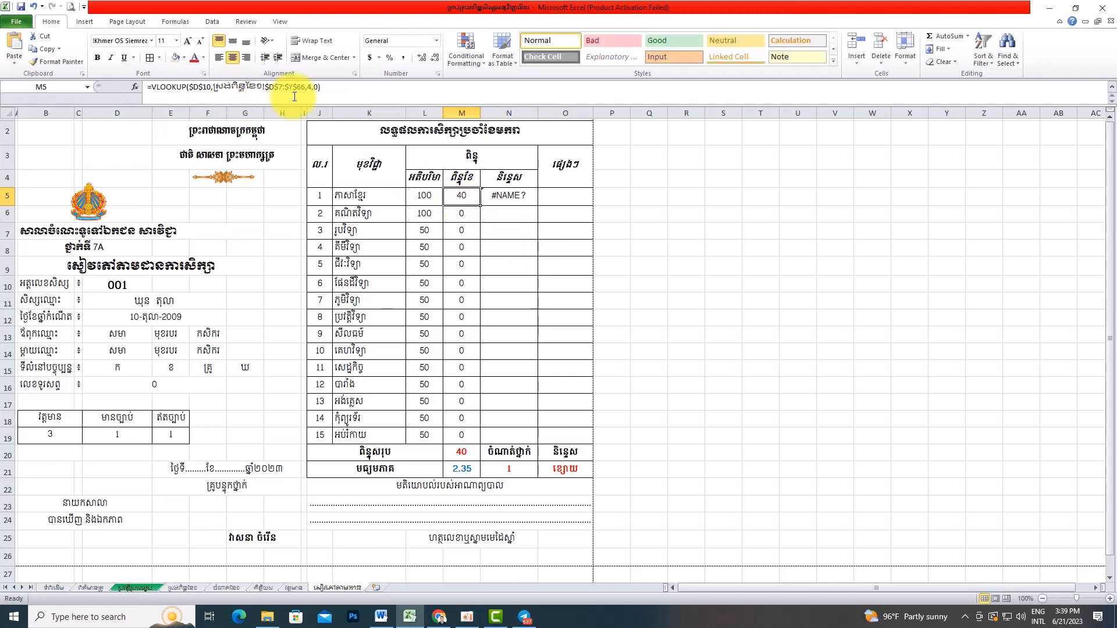
left_click(506, 196)
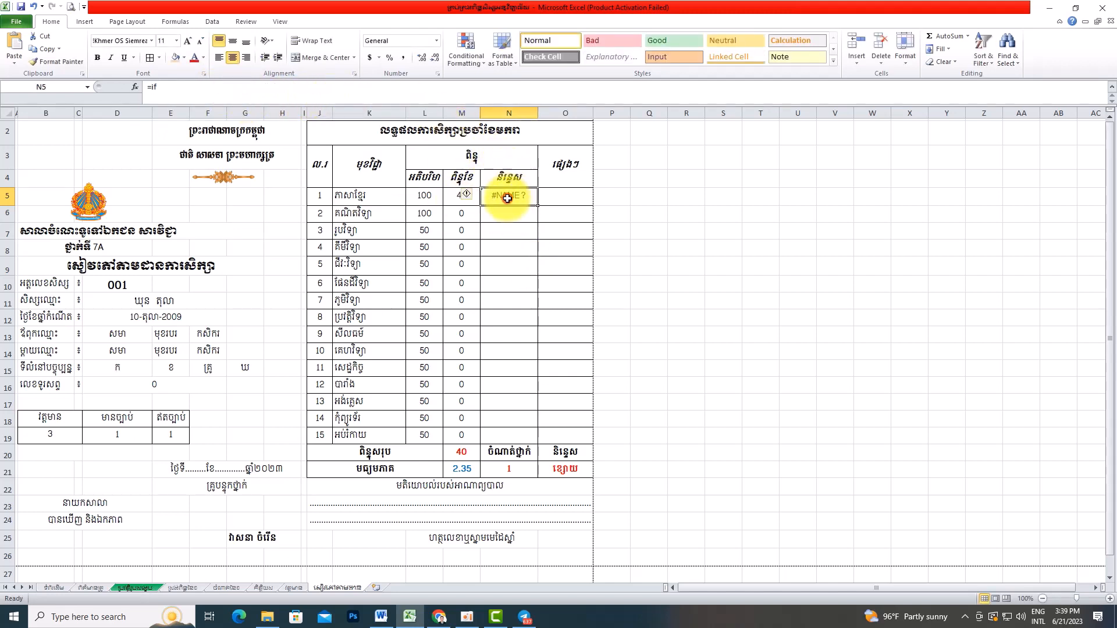
left_click(168, 89)
type("(")
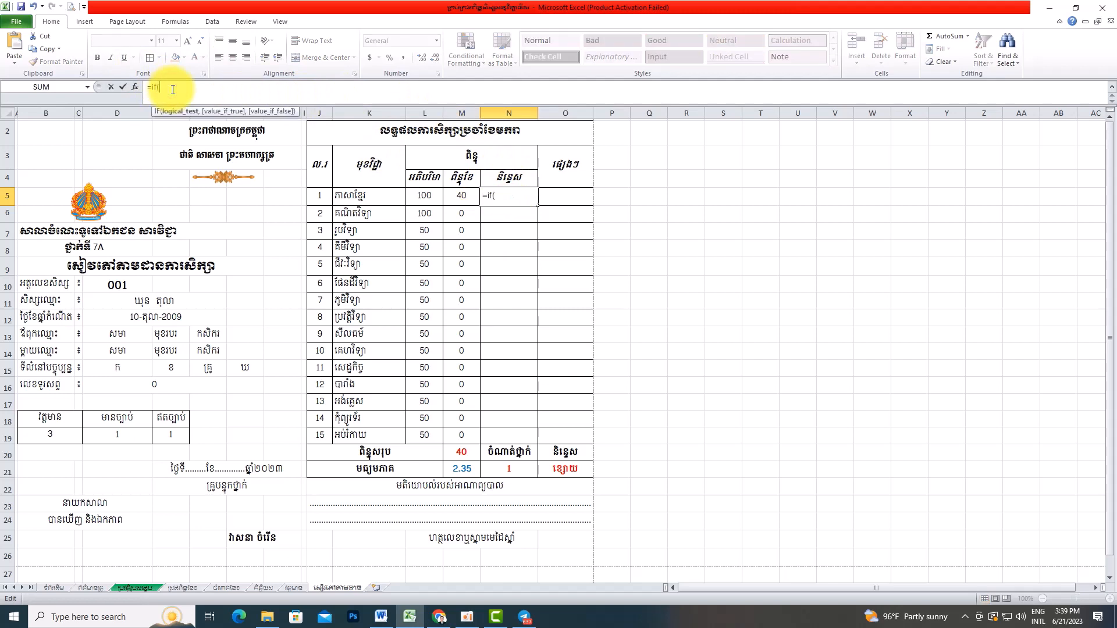
left_click(468, 200)
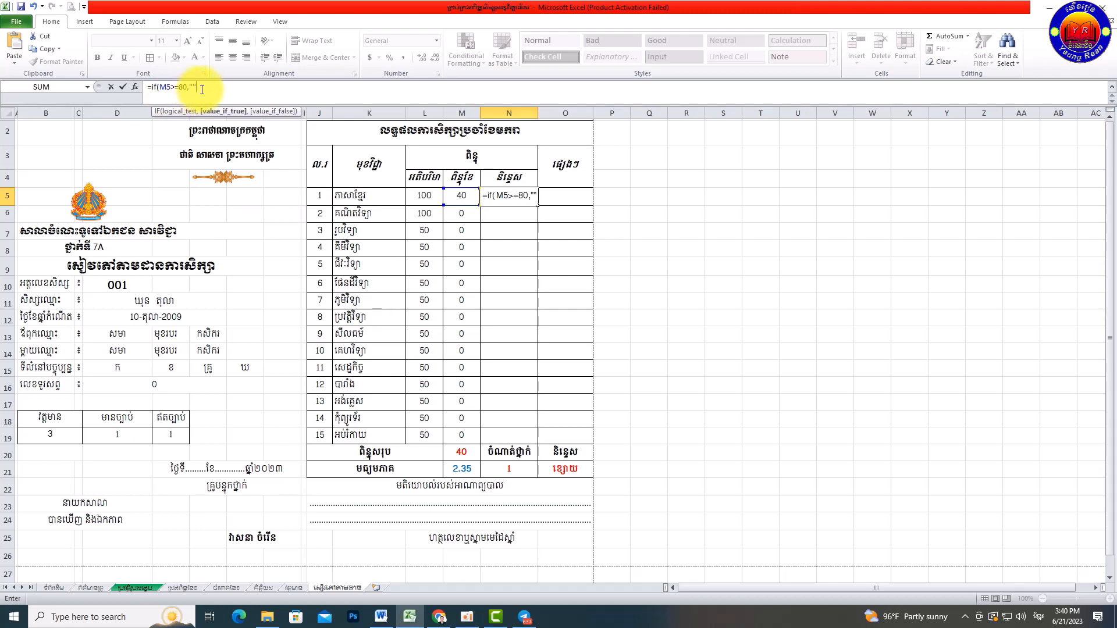
left_click(195, 88)
type("ល្អ")
- Nest a second IF in N5's formula that returns "ល្អបង្គួរ" when M5>=65
key("alt+shift")
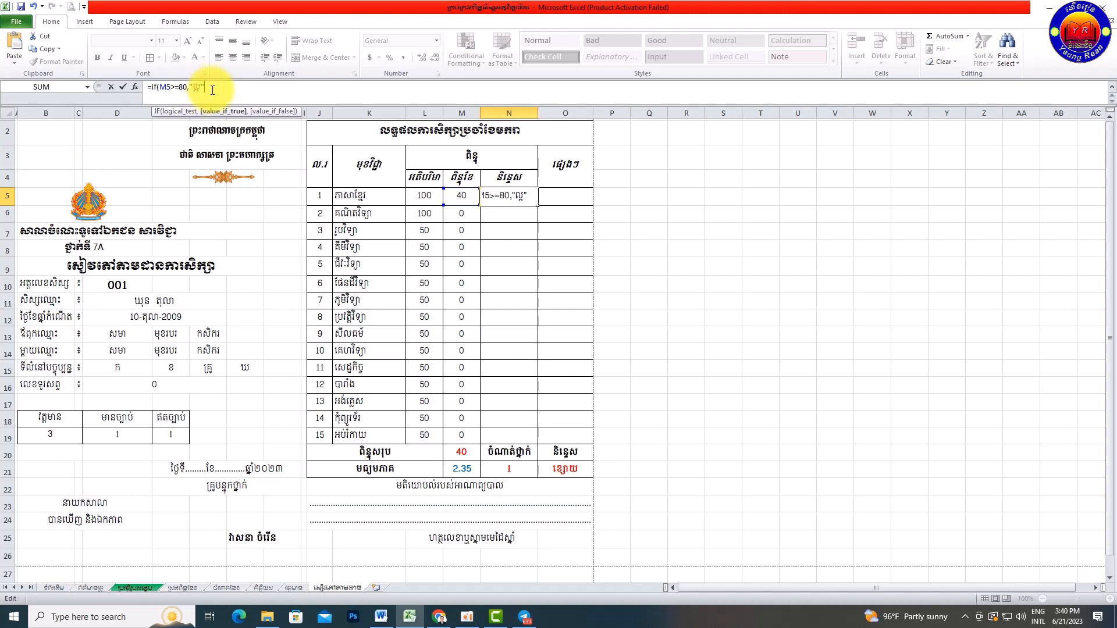
type(",if")
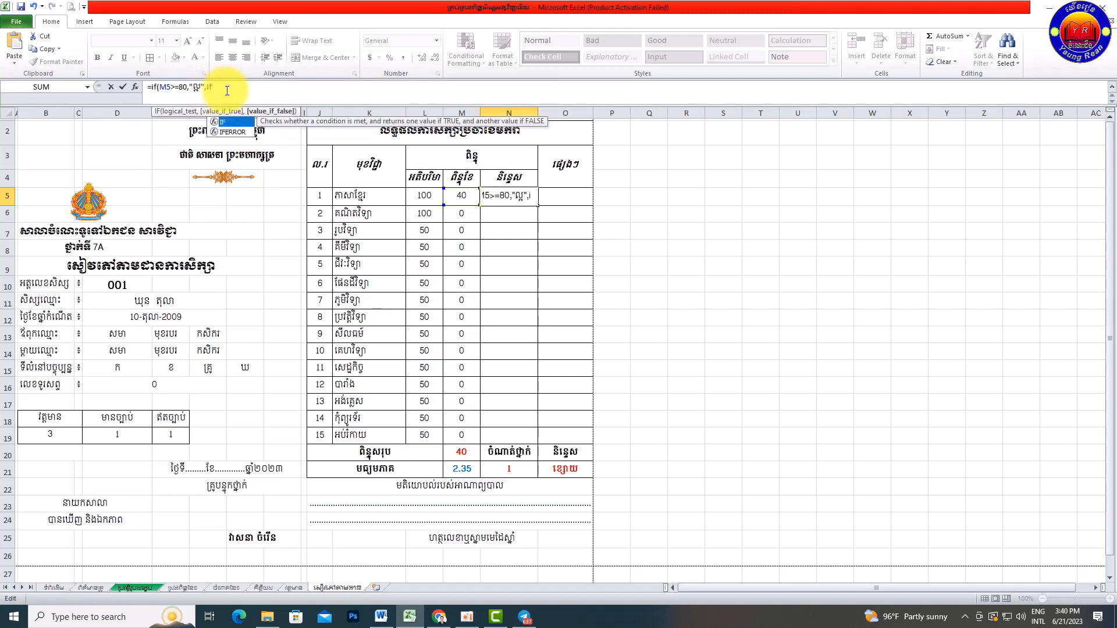
type("(")
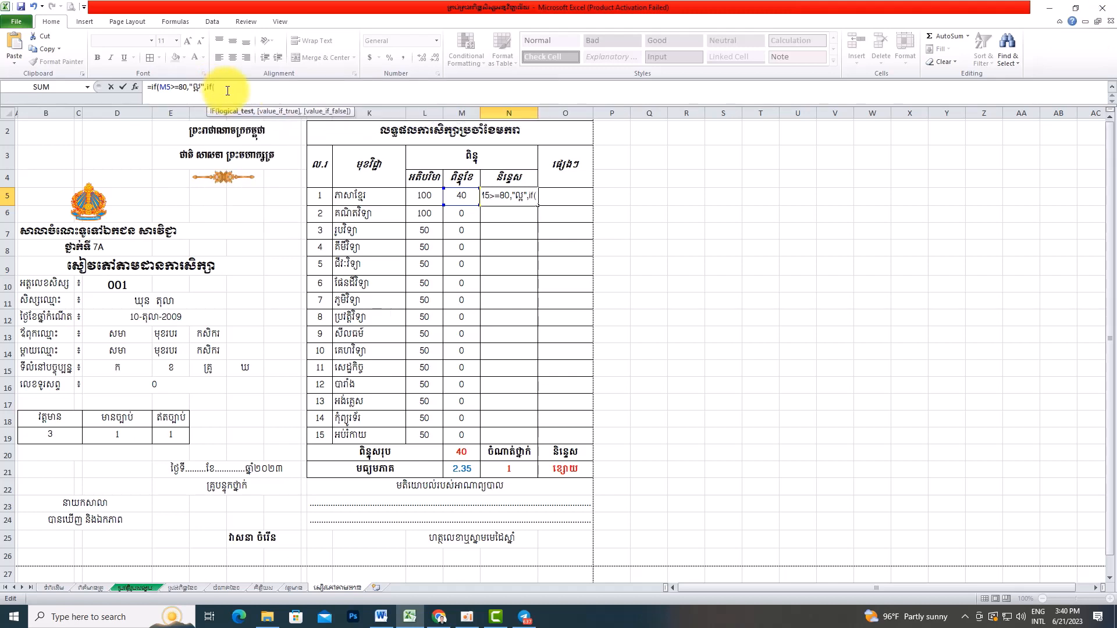
left_click(461, 196)
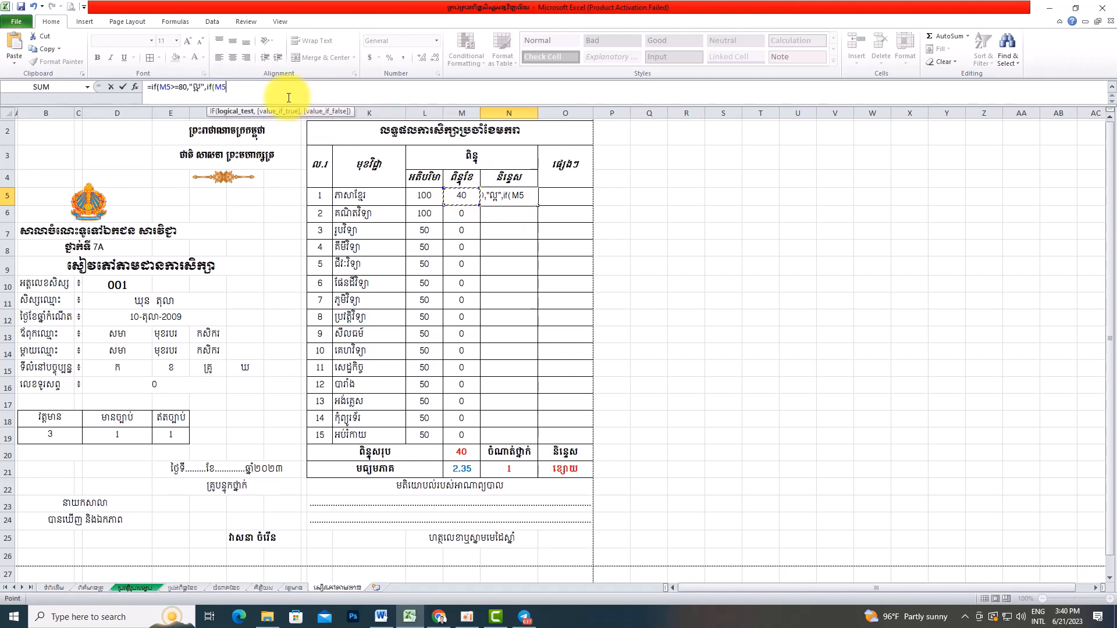
type(">=")
type("65")
key("BackSpace")
left_click(243, 86)
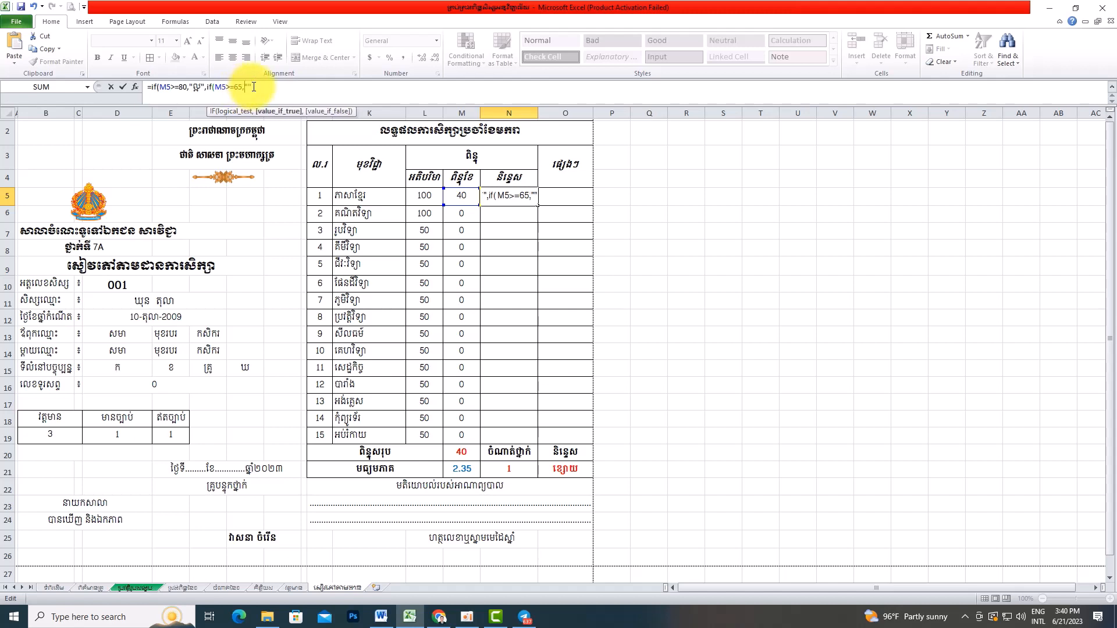
type(",\"\",")
left_click(247, 88)
key("BackSpace")
type("ល្អបង្គួរ")
- Nest a third IF in N5's formula that returns "មធ្យម" when M5>=50
left_click(289, 88)
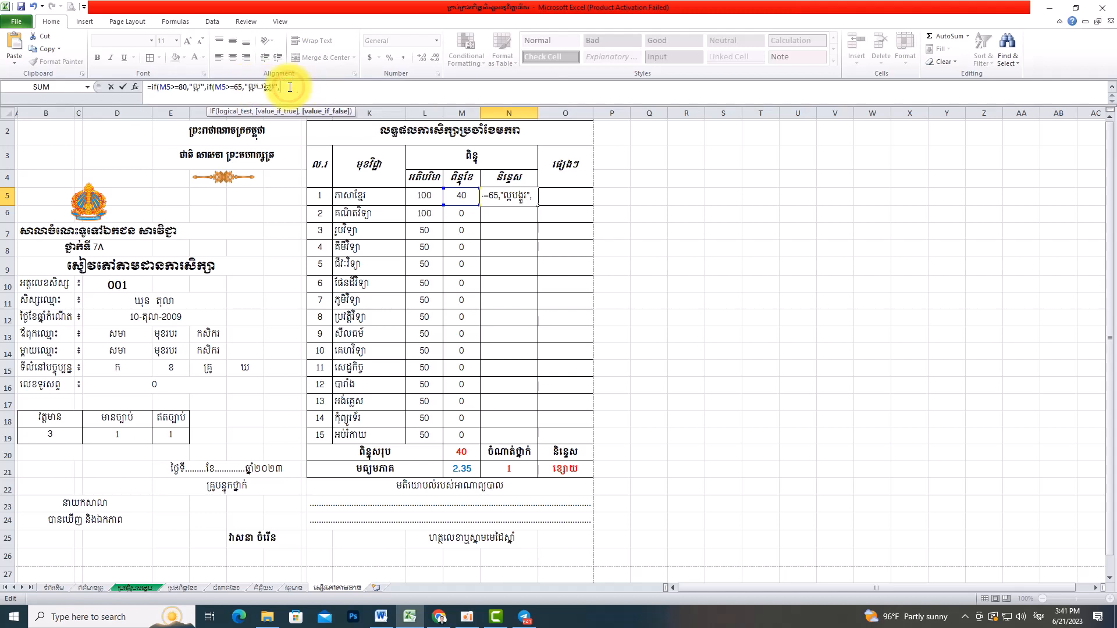
key("alt+shift")
type("if")
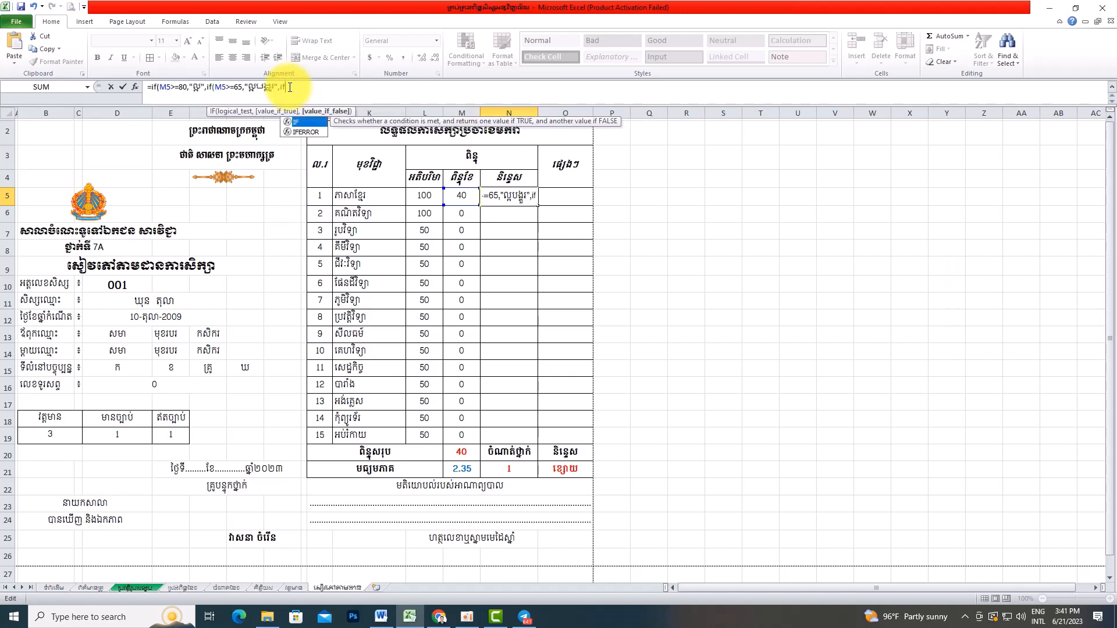
type("(")
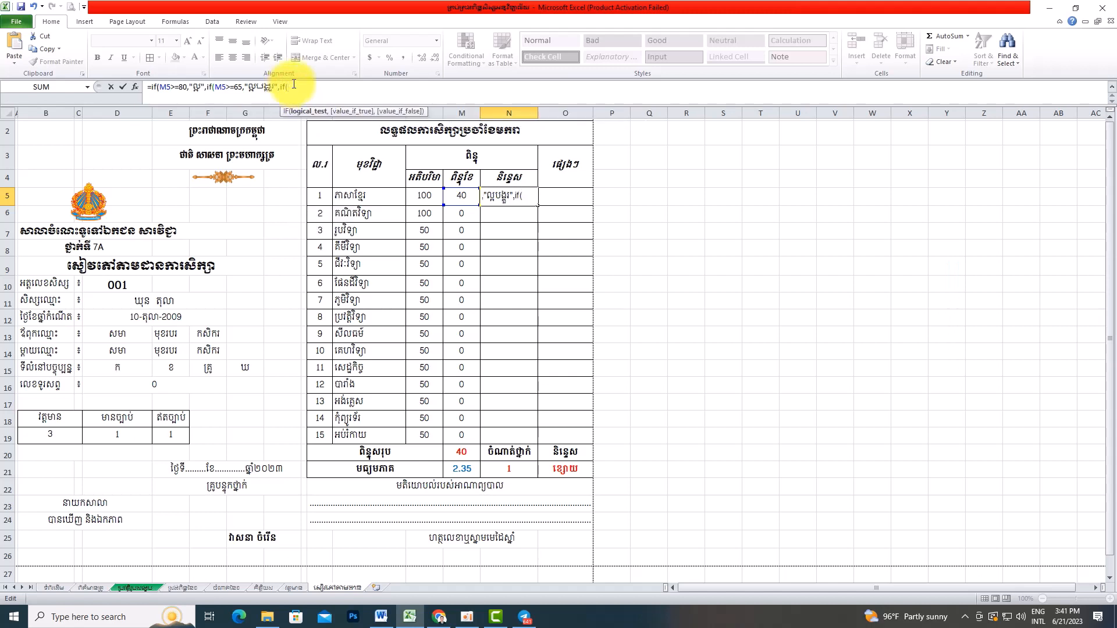
left_click(464, 195)
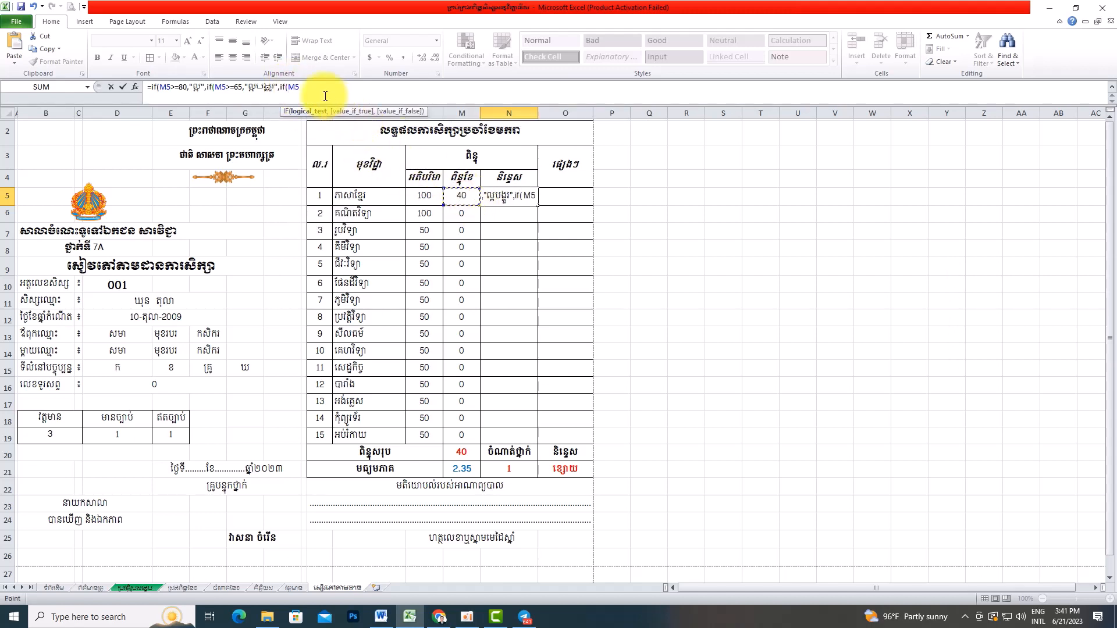
type(">")
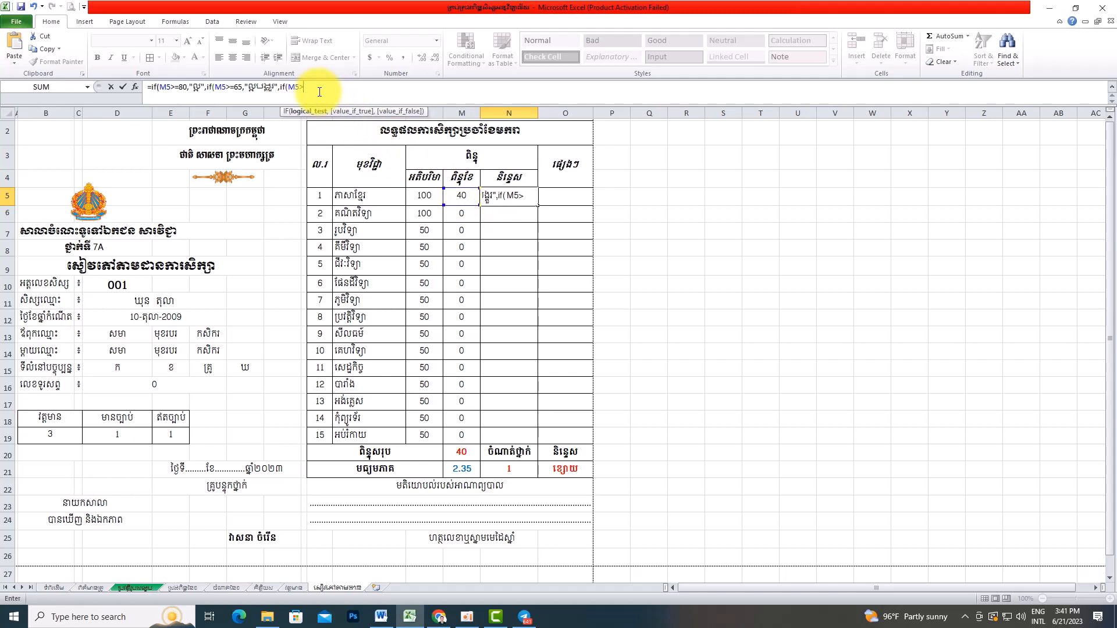
type("=50,")
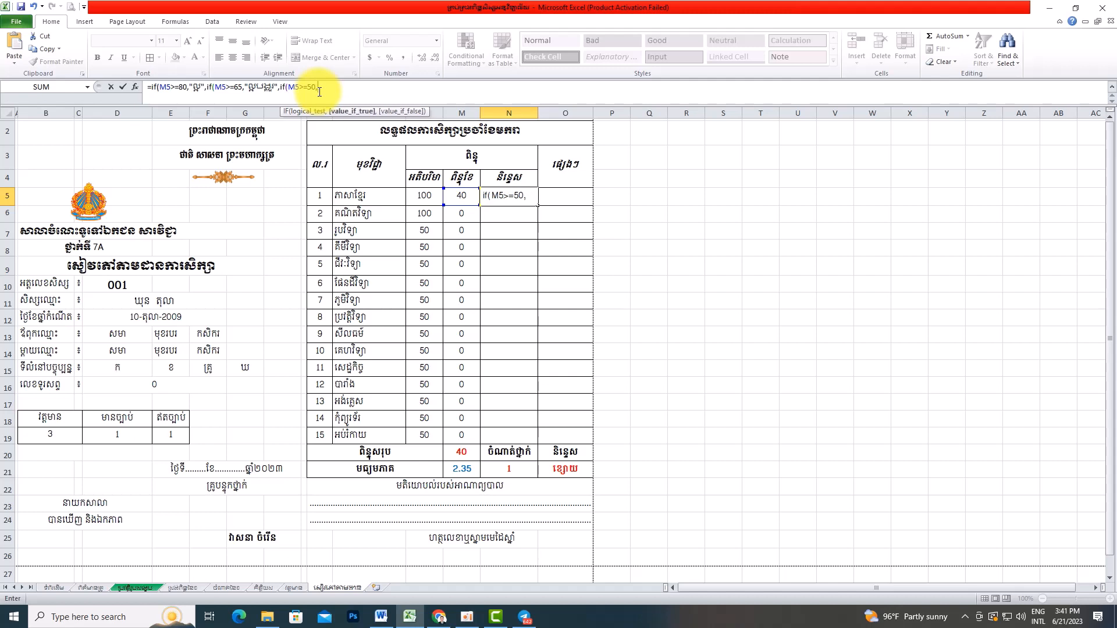
type("\"\"")
left_click(321, 86)
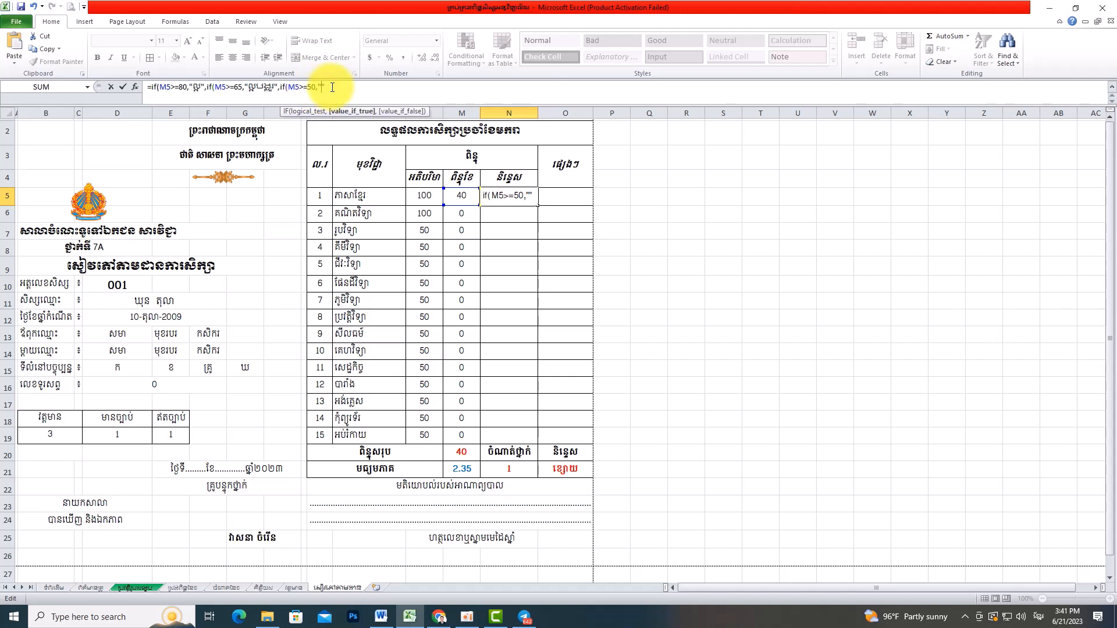
type("ម")
key("BackSpace")
type("មធ្យម")
- Nest a fourth IF in N5's formula that returns "ខ្សោយ" when M5>=0.00001
left_click(378, 93)
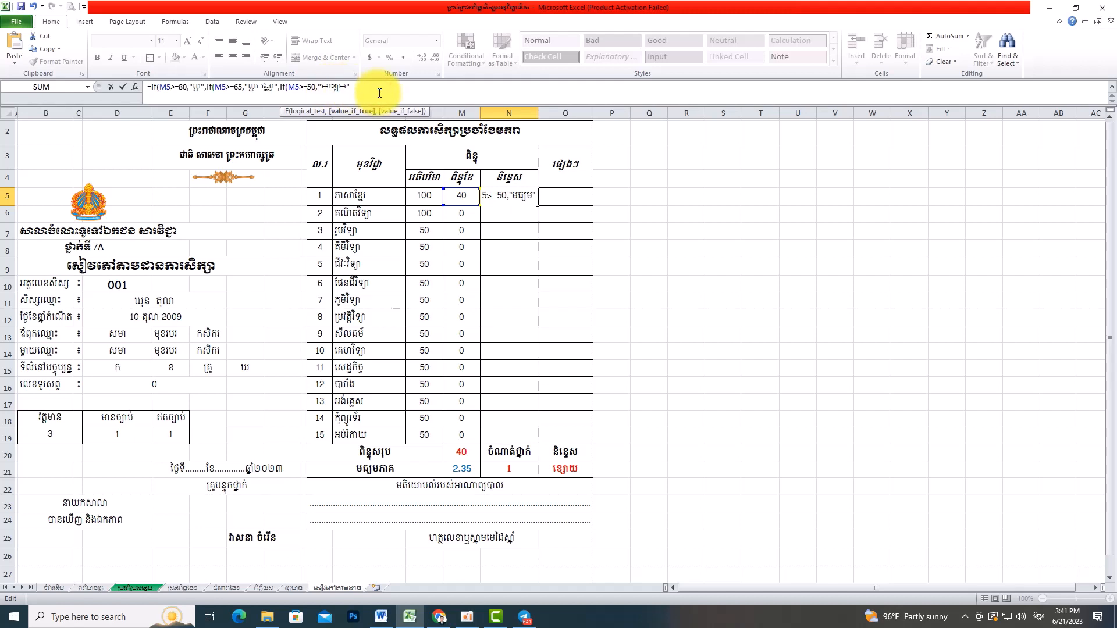
type(",if(")
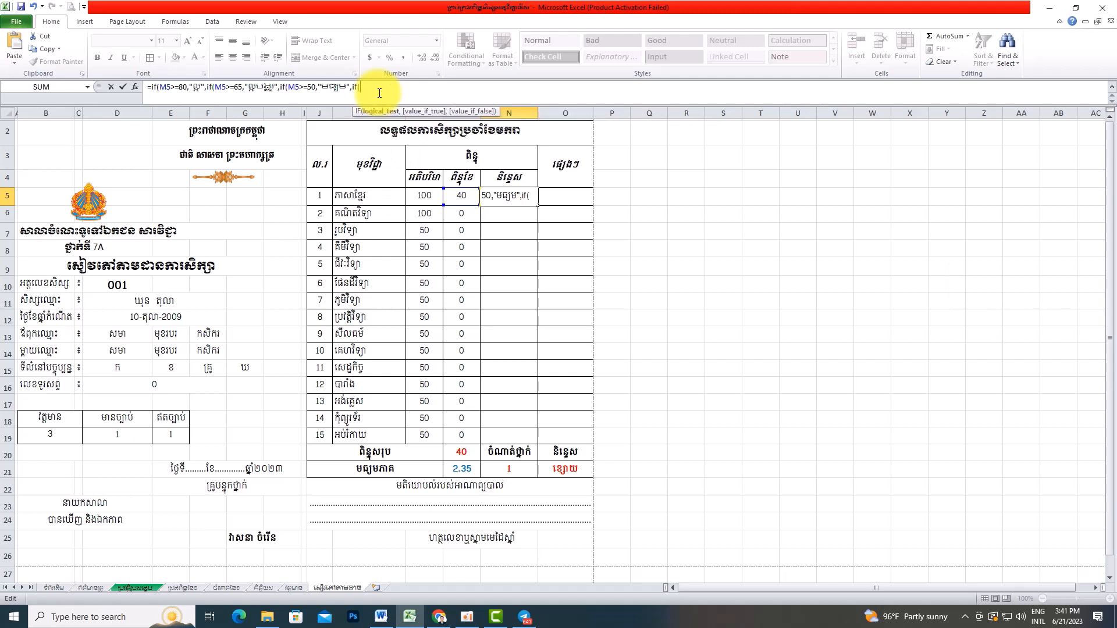
left_click(461, 197)
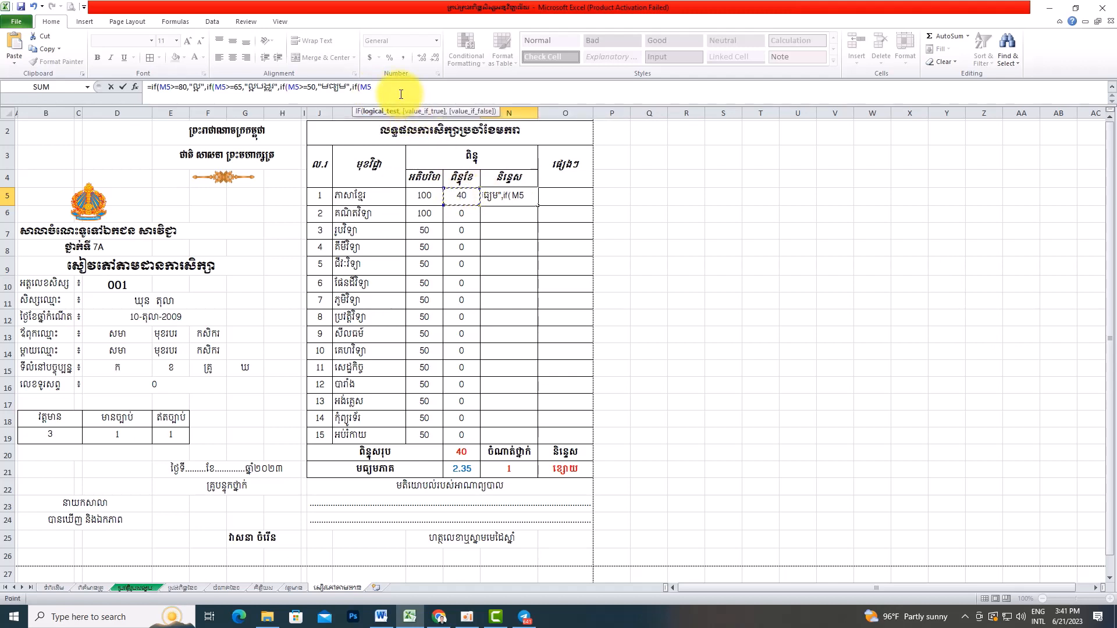
type(">=")
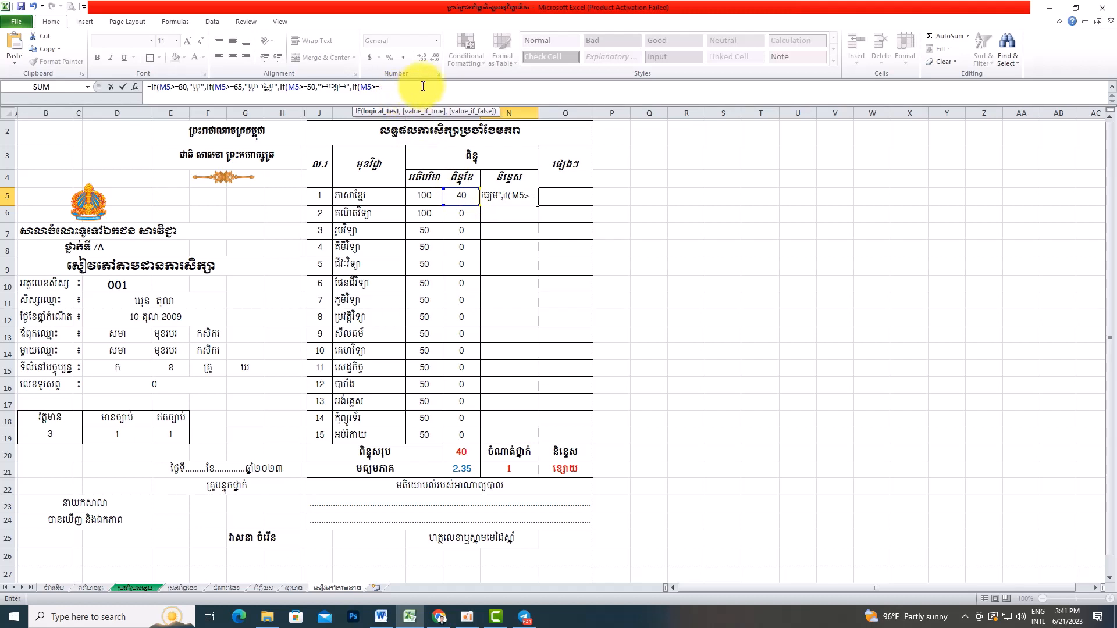
type("0.0000")
type("1,")
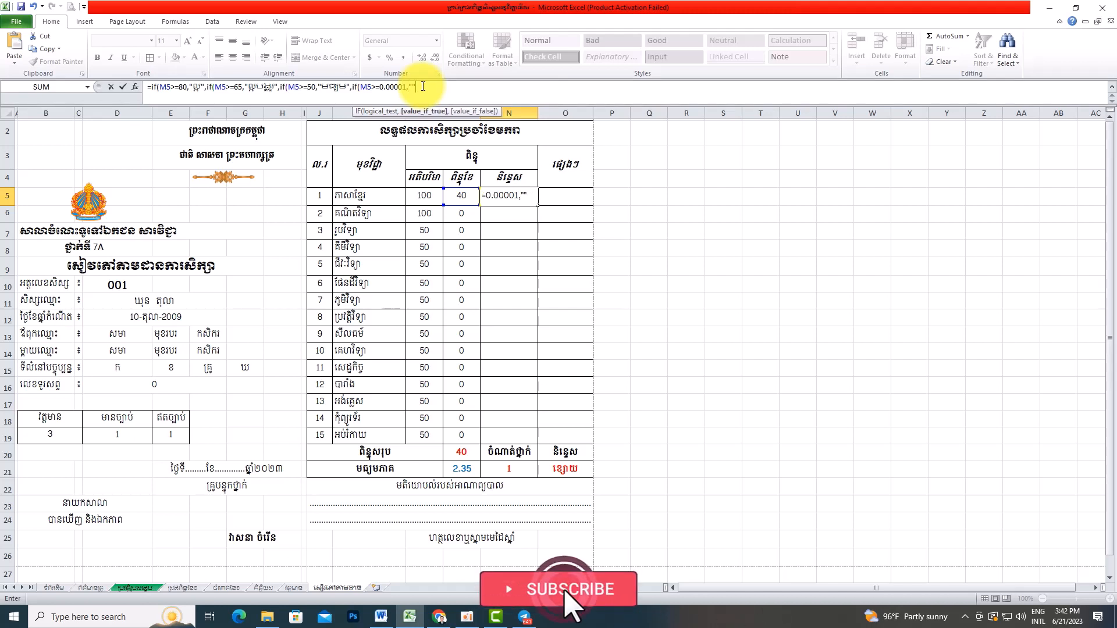
type("\"\"")
left_click(415, 87)
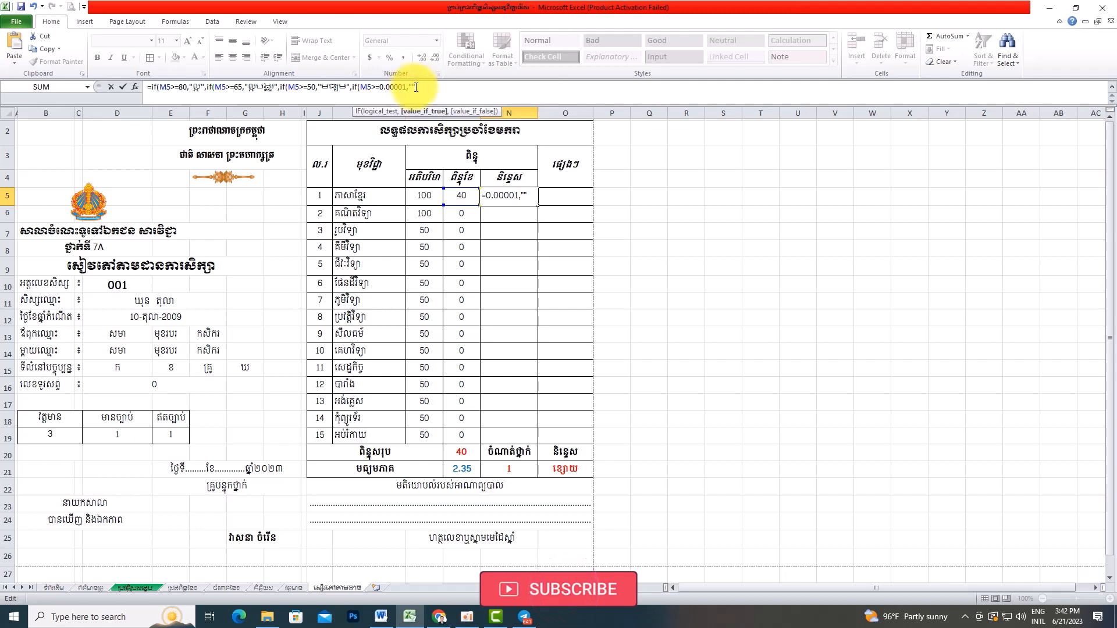
key("alt+shift")
type("ខ")
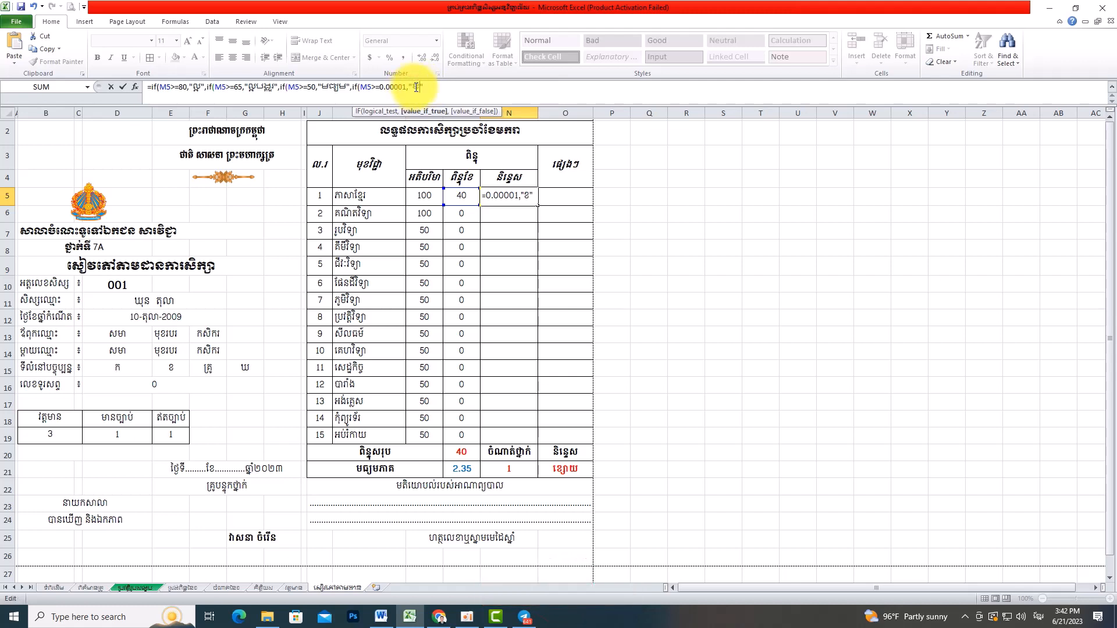
type("្សោយ")
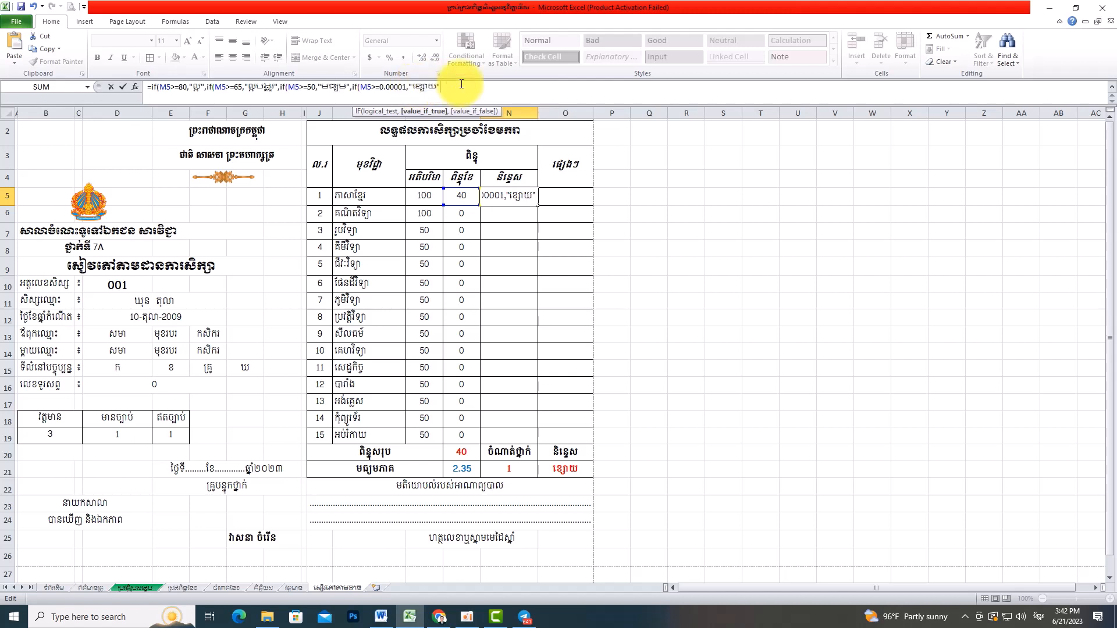
- Add "គ្មានចំណាត់ថ្នាក់" as the final false value in N5's formula, close all four IFs and enter it
key("alt+shift")
type(",\"\"")
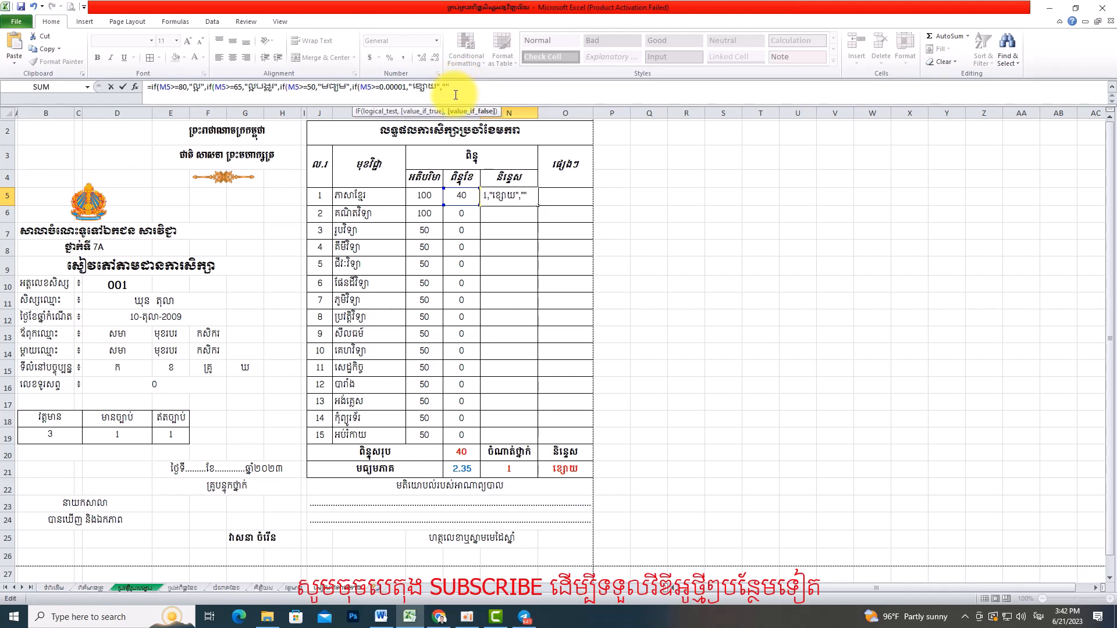
type("គ")
type("្លានព")
type("ណ")
type("ាត់")
type("ថ្នាក់")
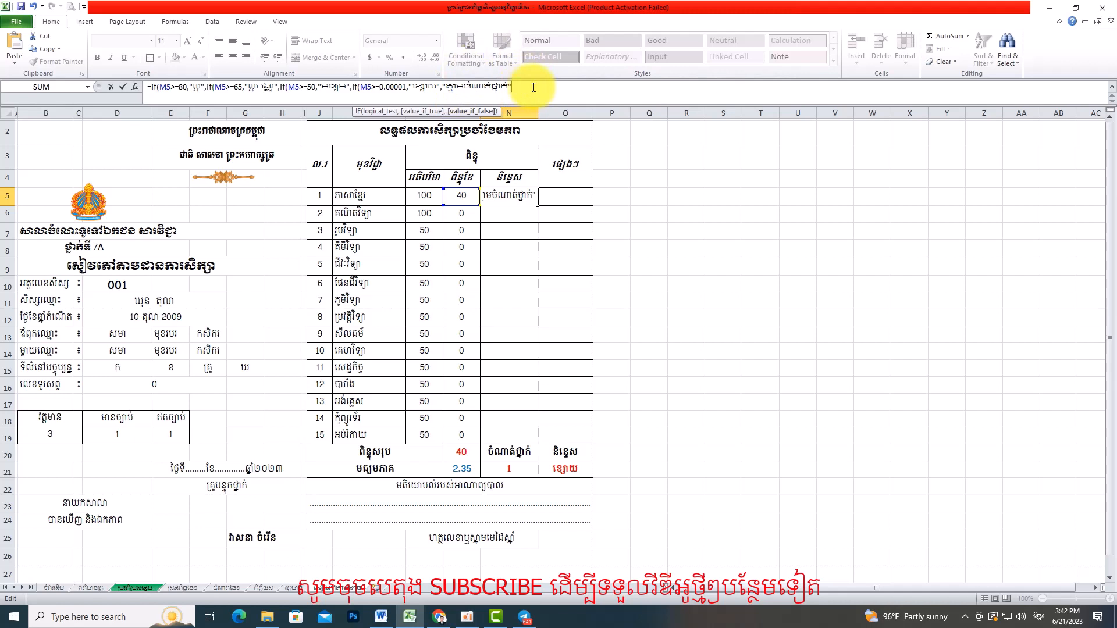
type("))")
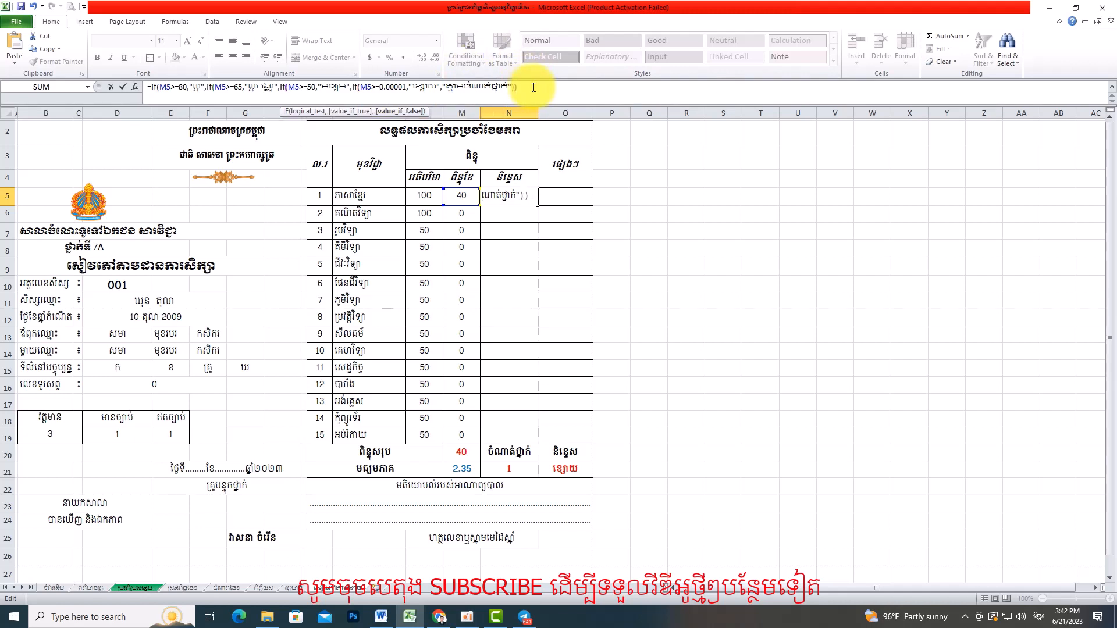
type("))")
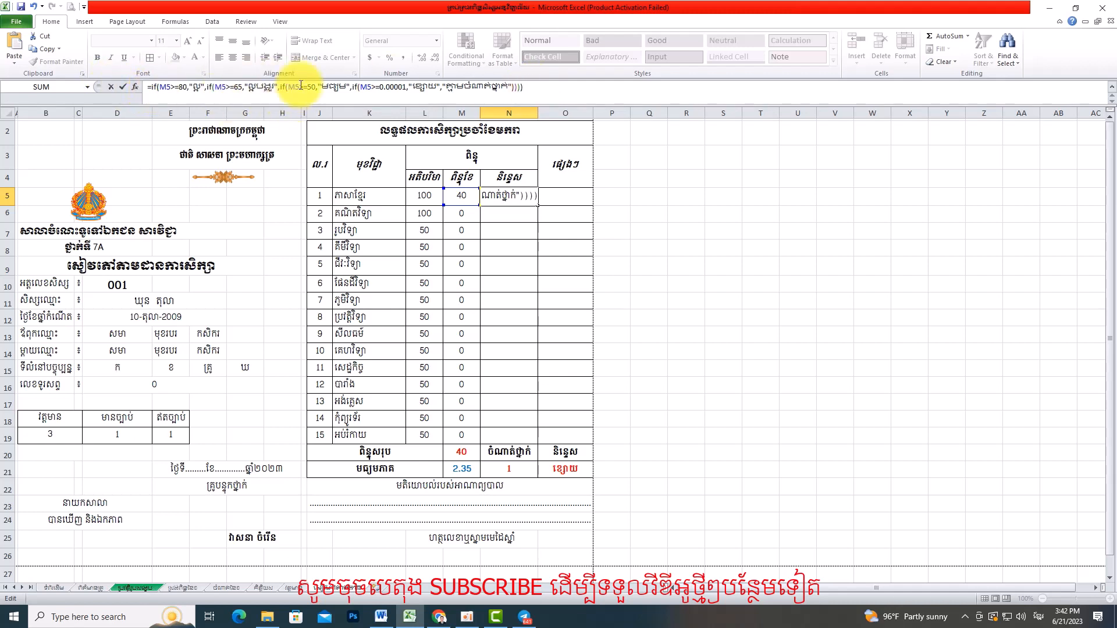
key("Return")
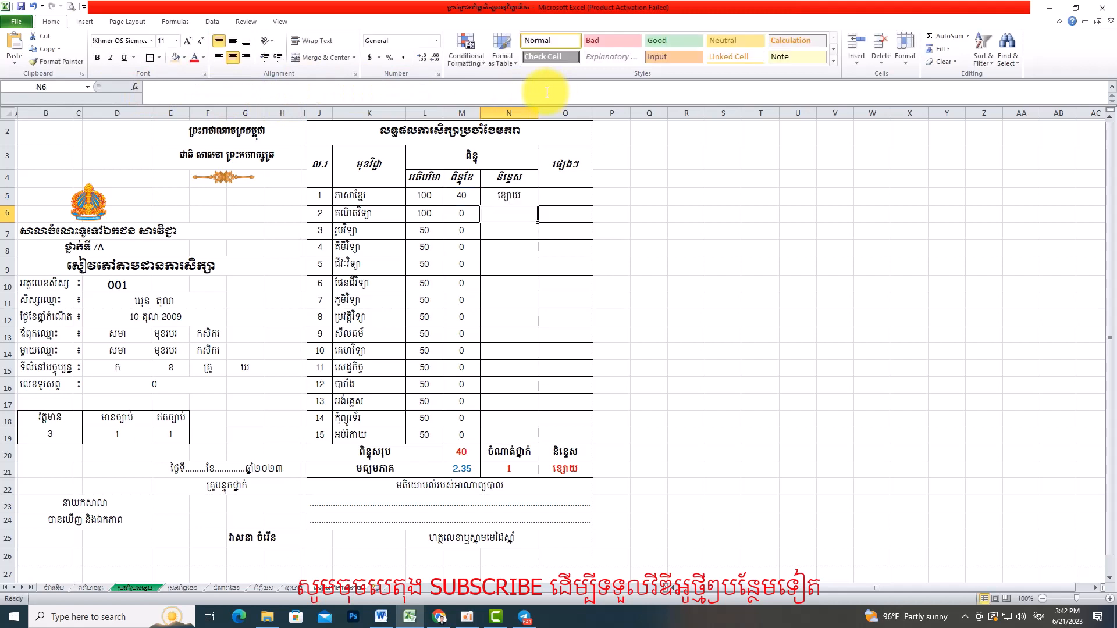
- Fill the remark formula from N5 down to N19 for all fifteen subjects
left_click(516, 197)
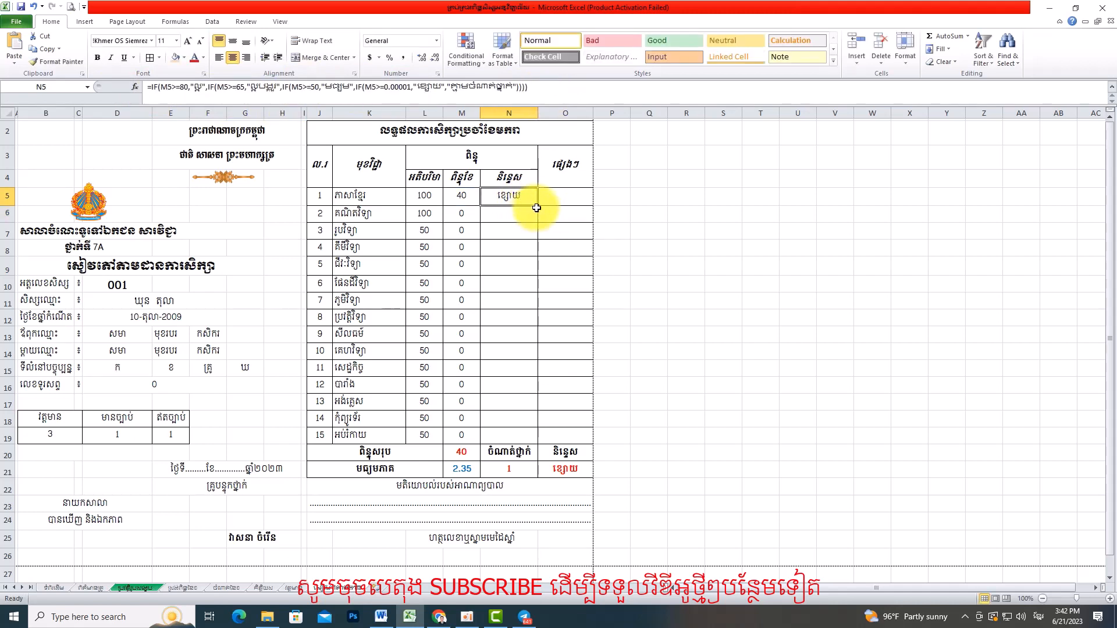
left_click_drag(539, 206, 536, 444)
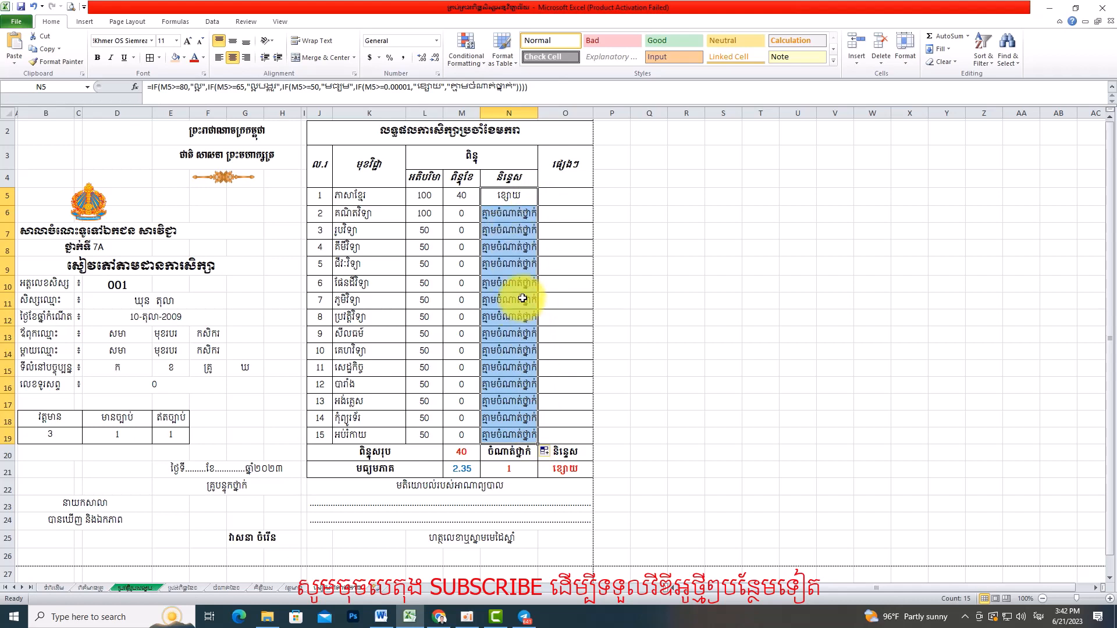
left_click(424, 215)
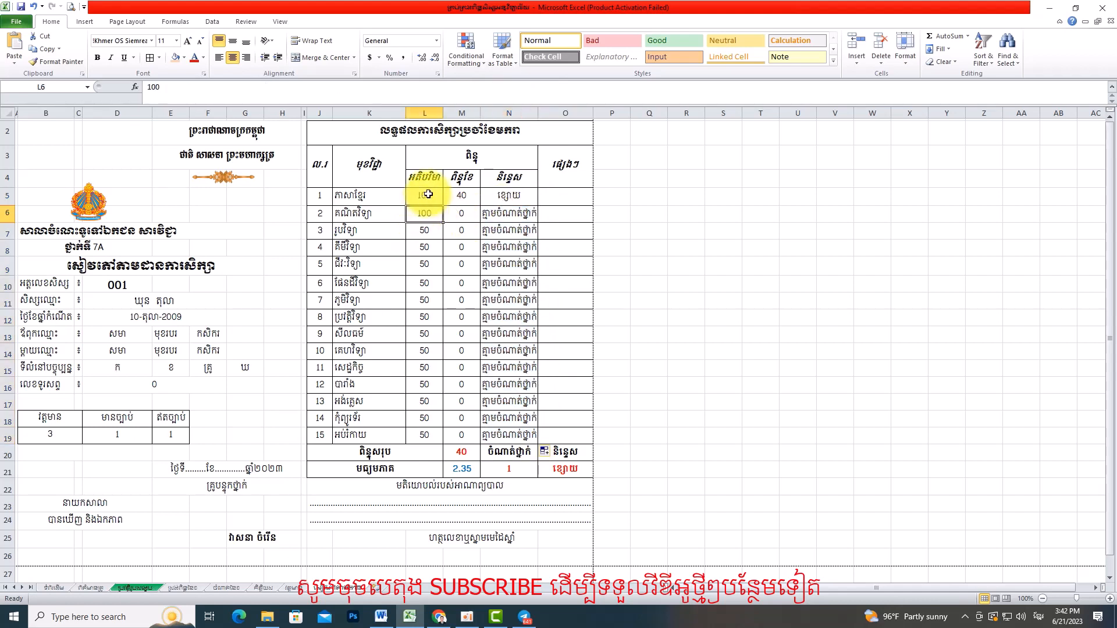
- Lower the first IF threshold in N7's remark formula to M7>=40 for the subject with a maximum of 50
left_click_drag(425, 229, 428, 423)
left_click(462, 227)
left_click(506, 231)
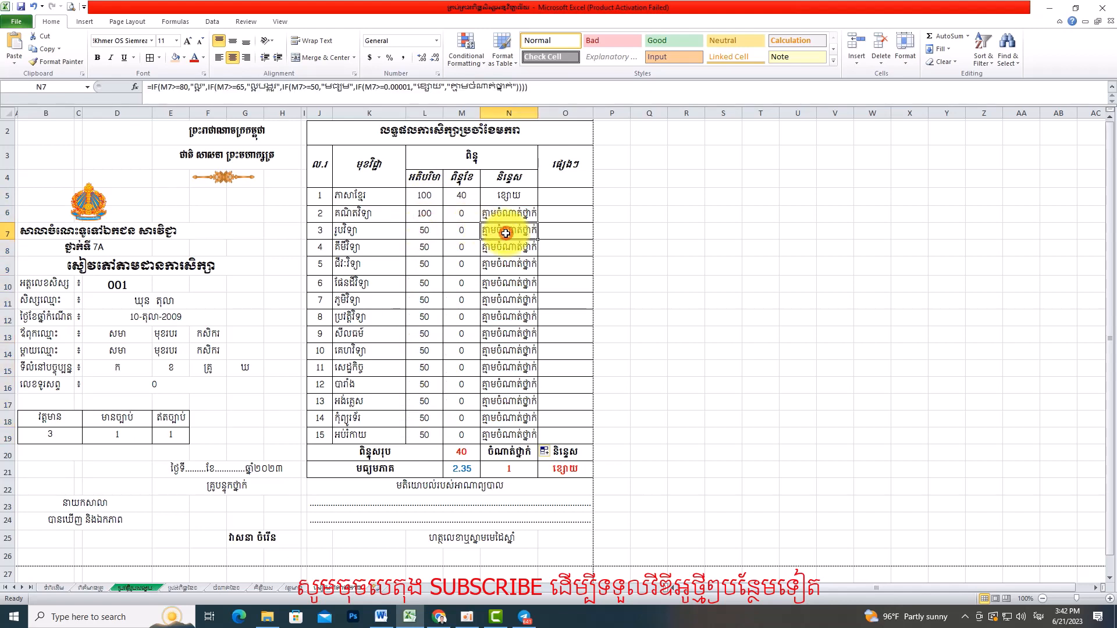
left_click(185, 87)
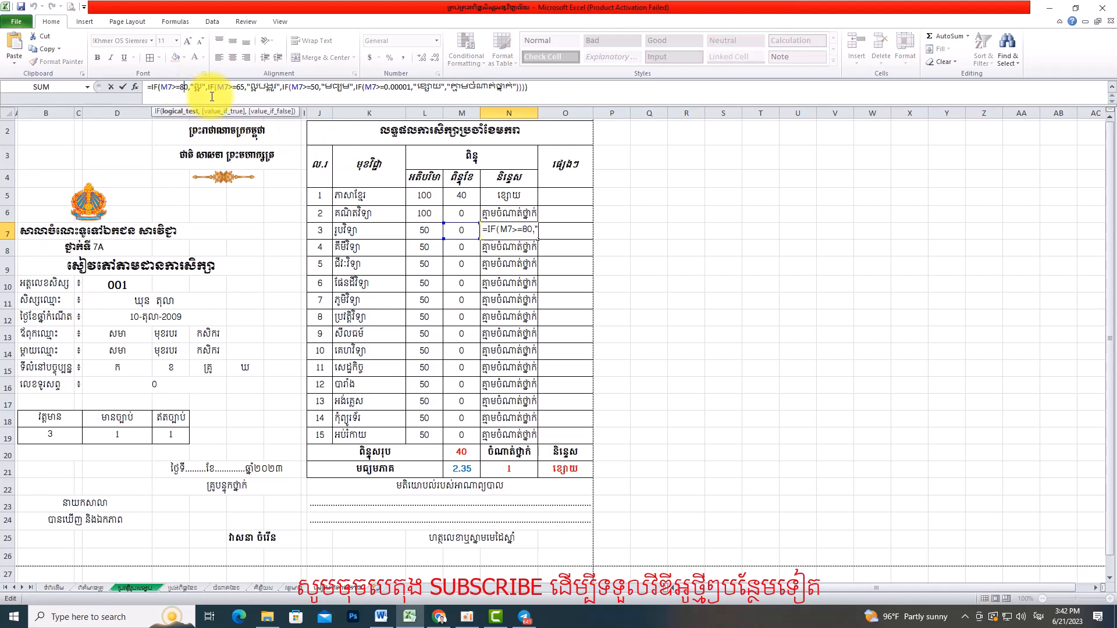
key("BackSpace")
type("4")
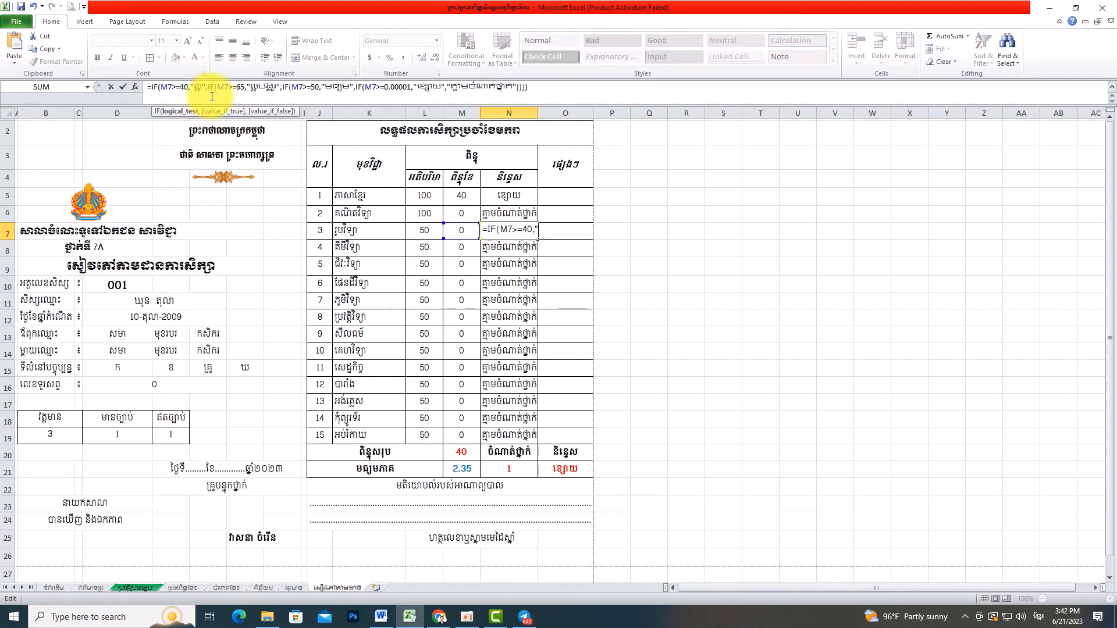
- Set the second and third thresholds in N7's formula to M7>=33 and M7>=25, and enter the formula
left_click(244, 87)
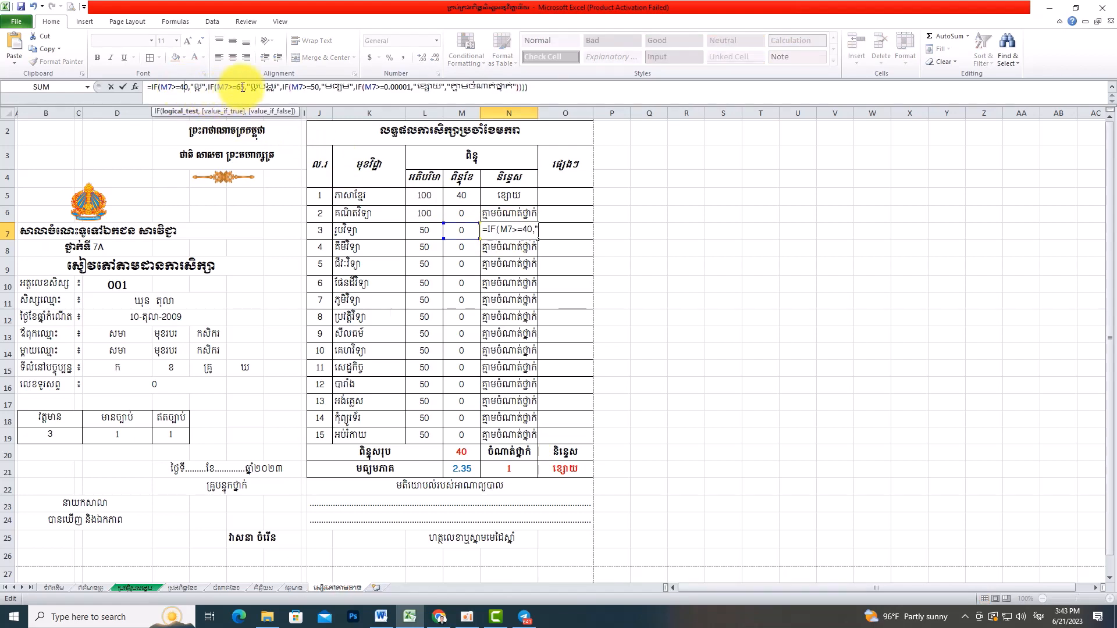
double_click(240, 87)
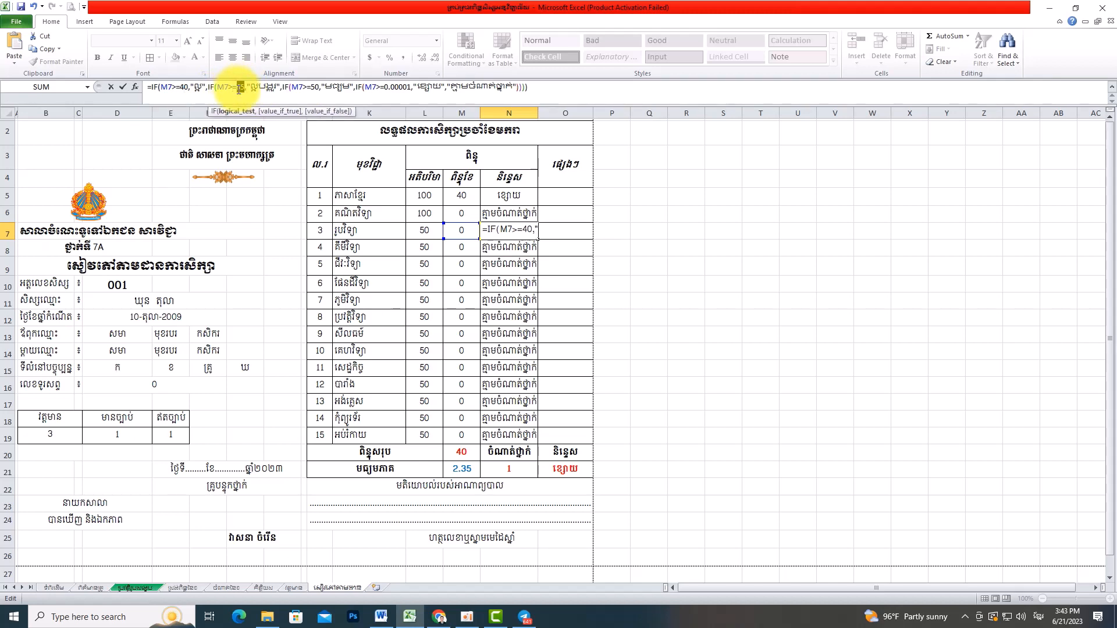
type("33")
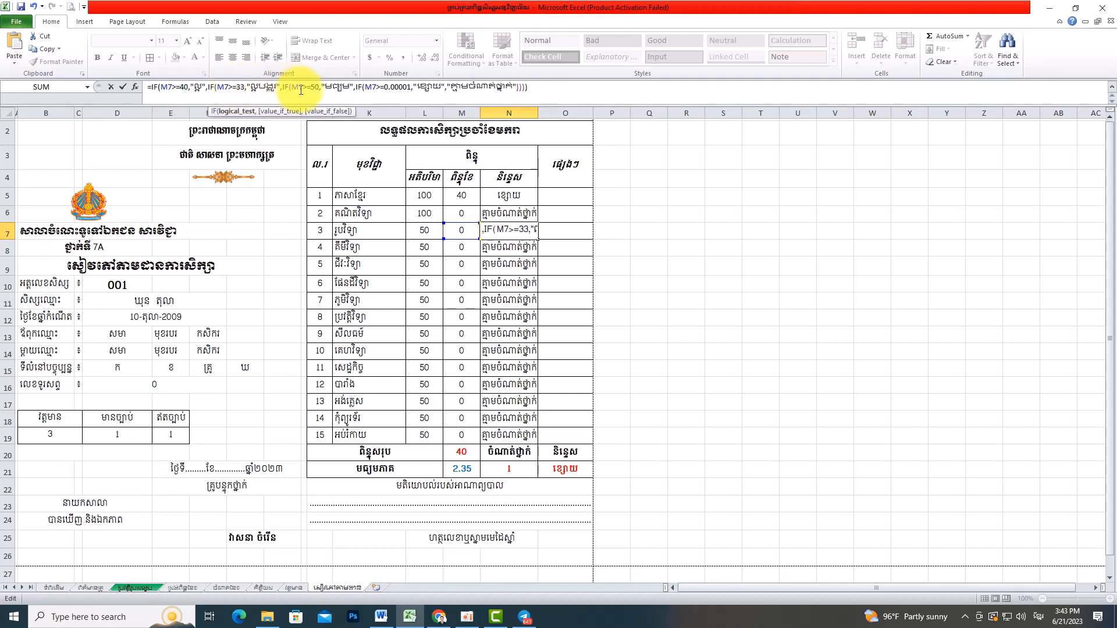
double_click(314, 87)
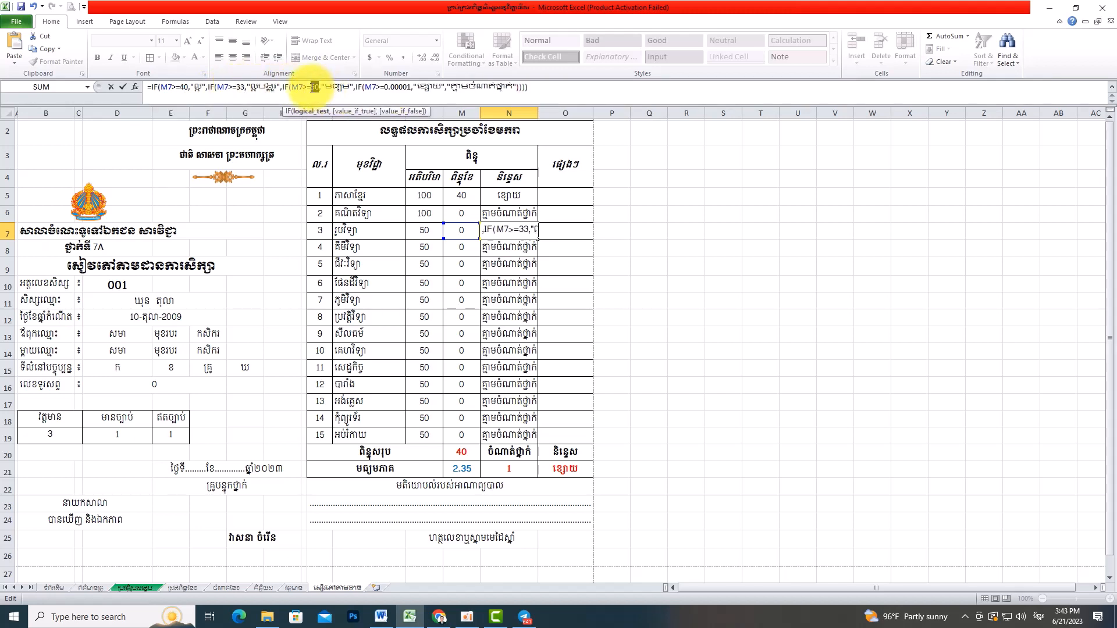
type("25")
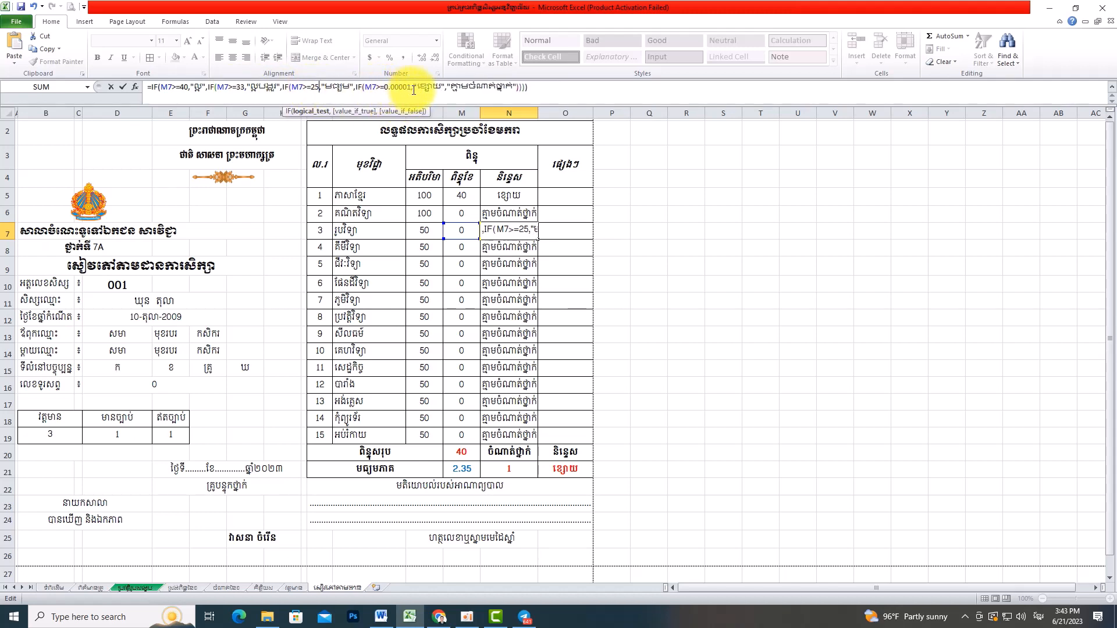
key("Return")
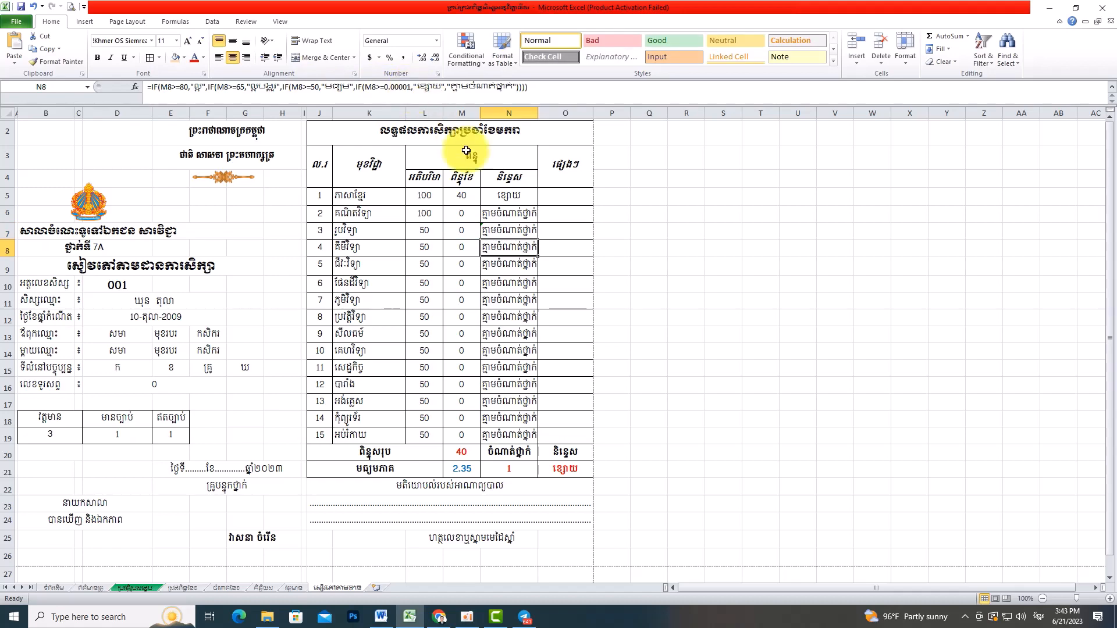